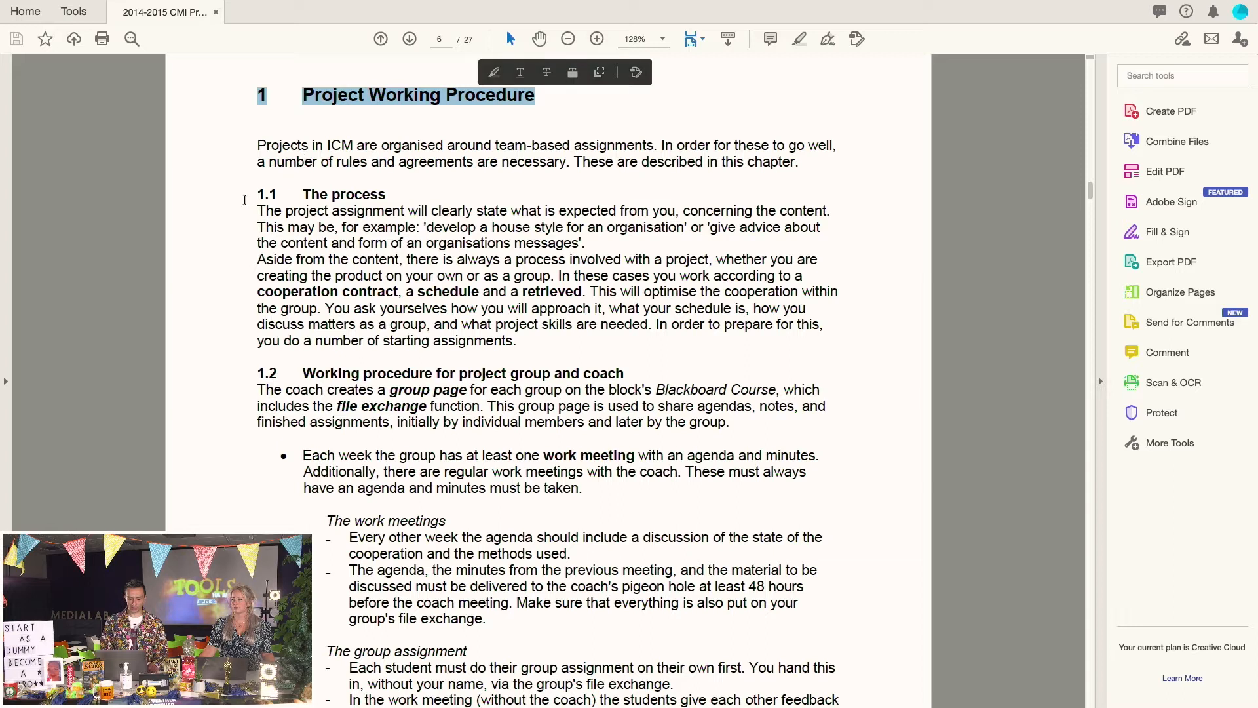
# Deselect the Project Working Procedure heading and scroll through the PDF's numbered headings
pyautogui.click(457, 305)
pyautogui.scroll(-10, 457, 306)
pyautogui.scroll(-15, 457, 306)
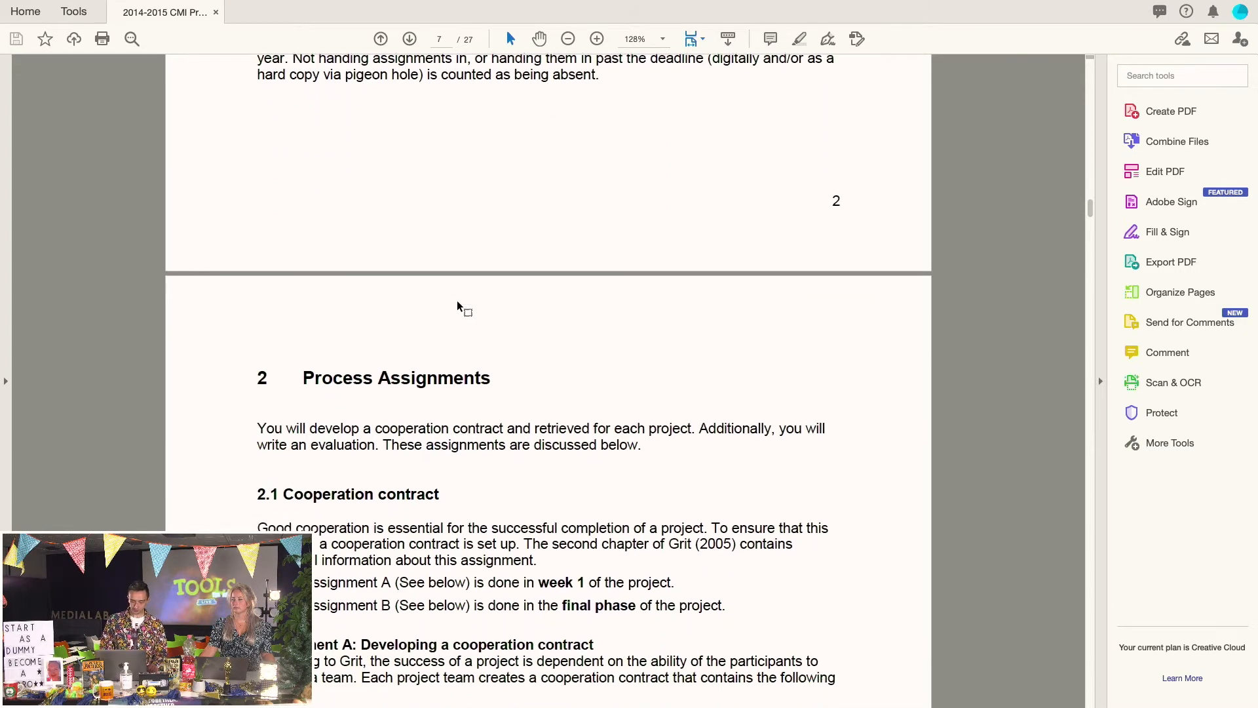
pyautogui.scroll(-20, 458, 304)
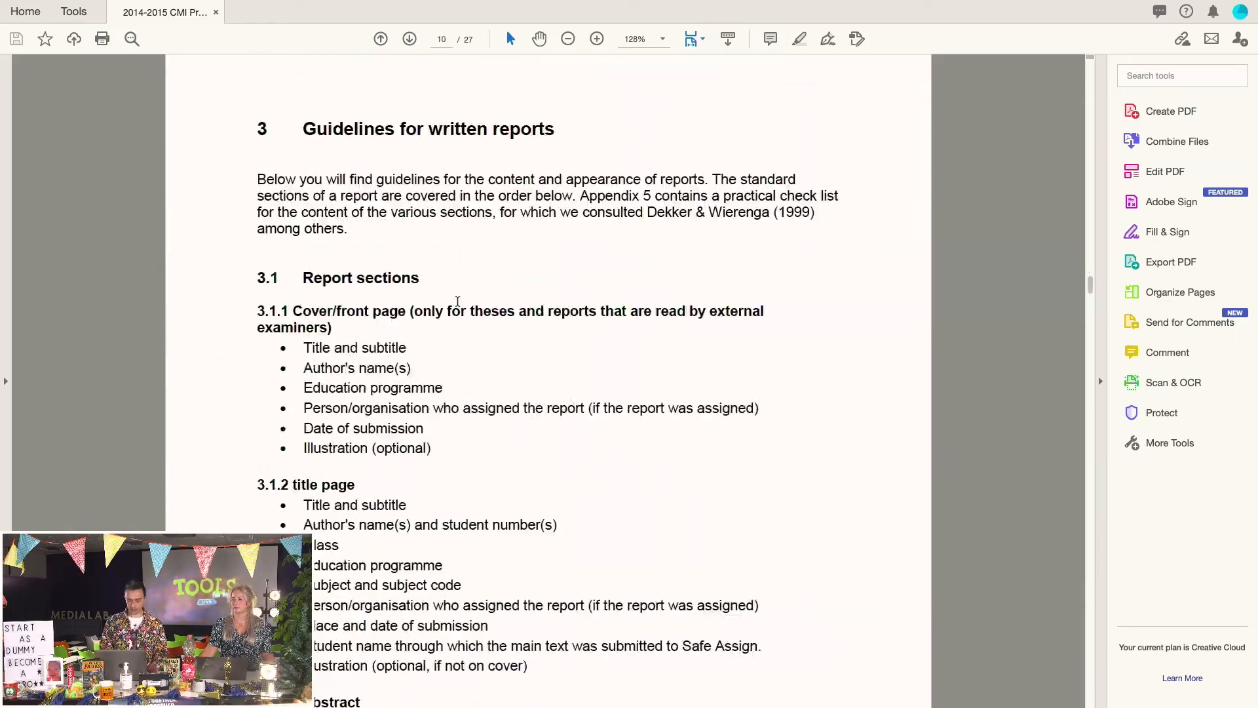
pyautogui.scroll(-20, 457, 305)
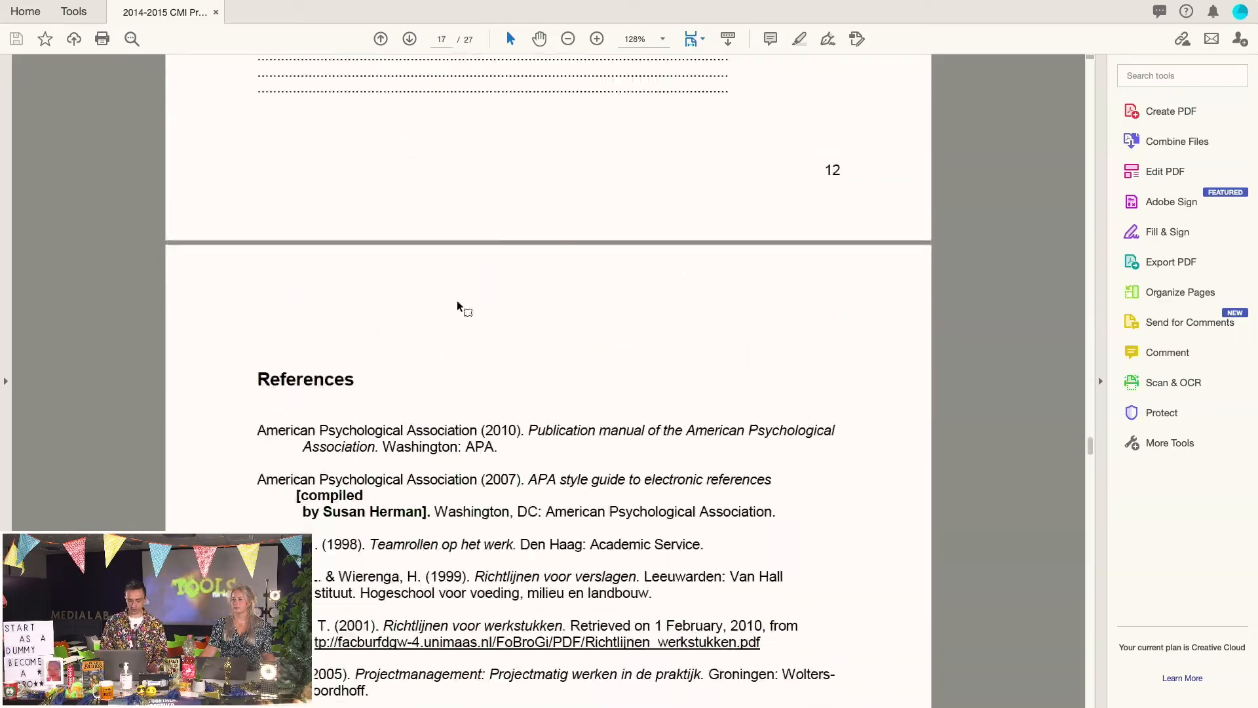
pyautogui.scroll(8, 458, 302)
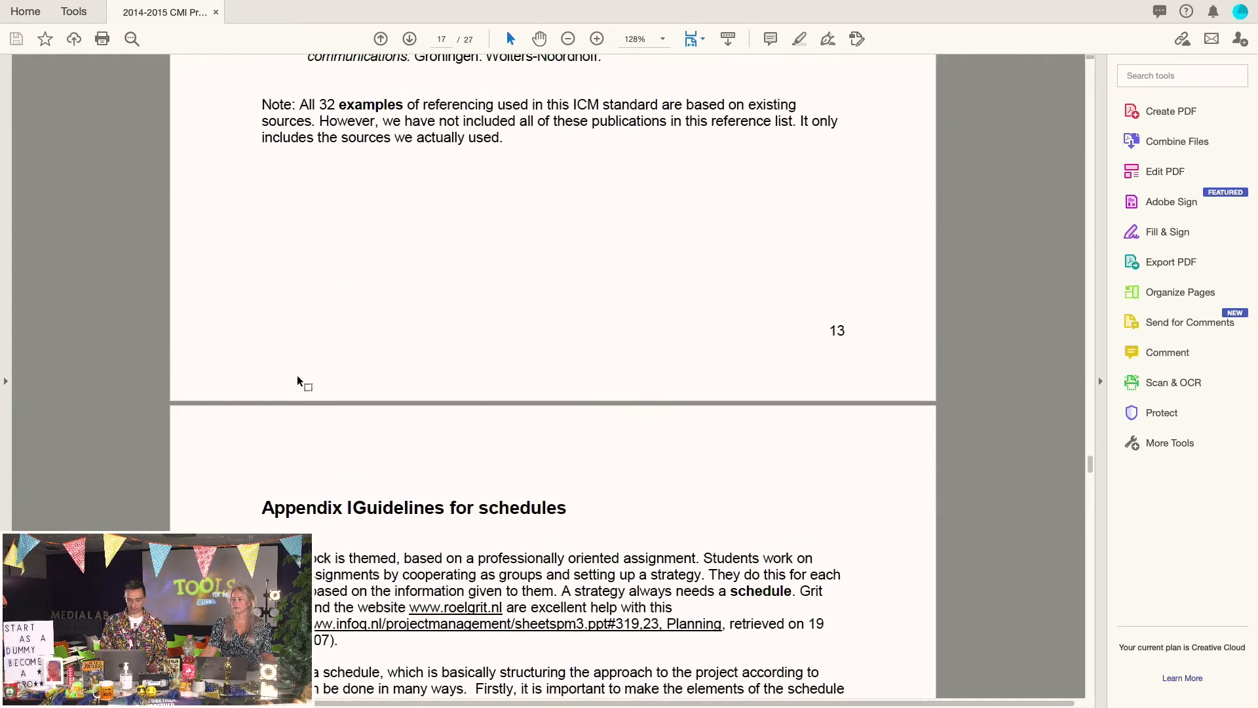
# Select the Appendix and References headings, then scroll back over the remaining headings
pyautogui.moveTo(261, 508); pyautogui.dragTo(423, 511)
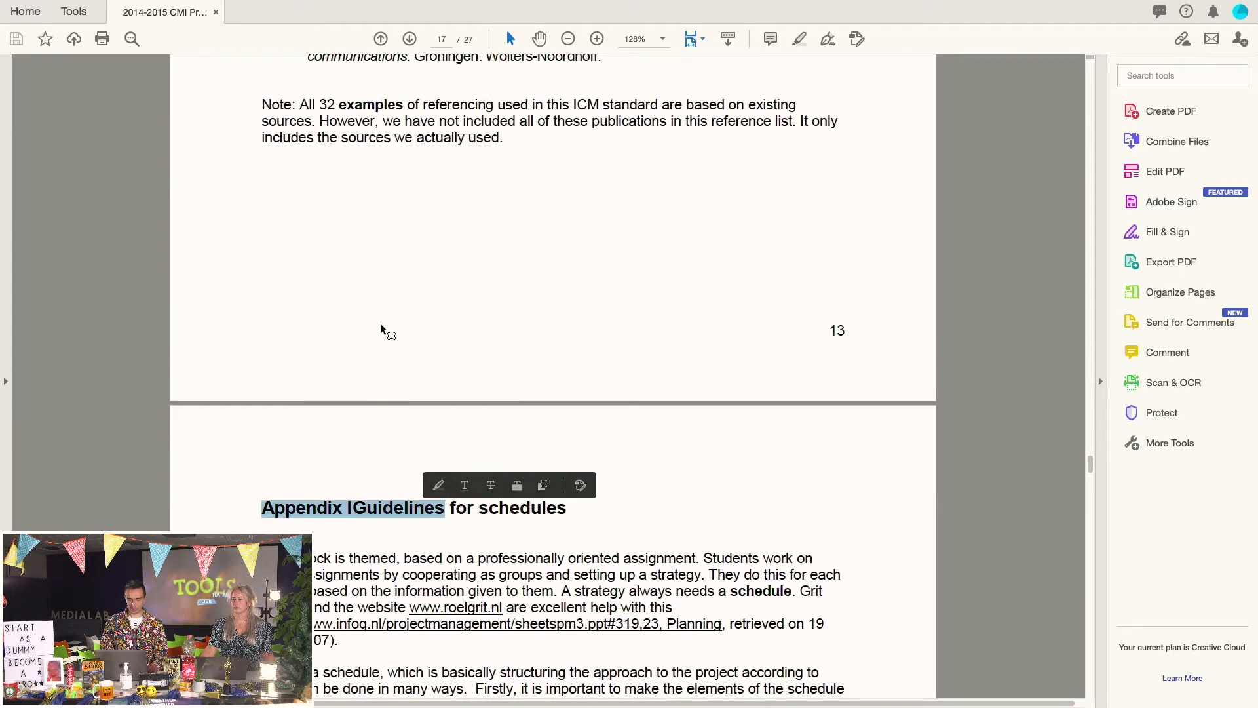
pyautogui.scroll(10, 393, 328)
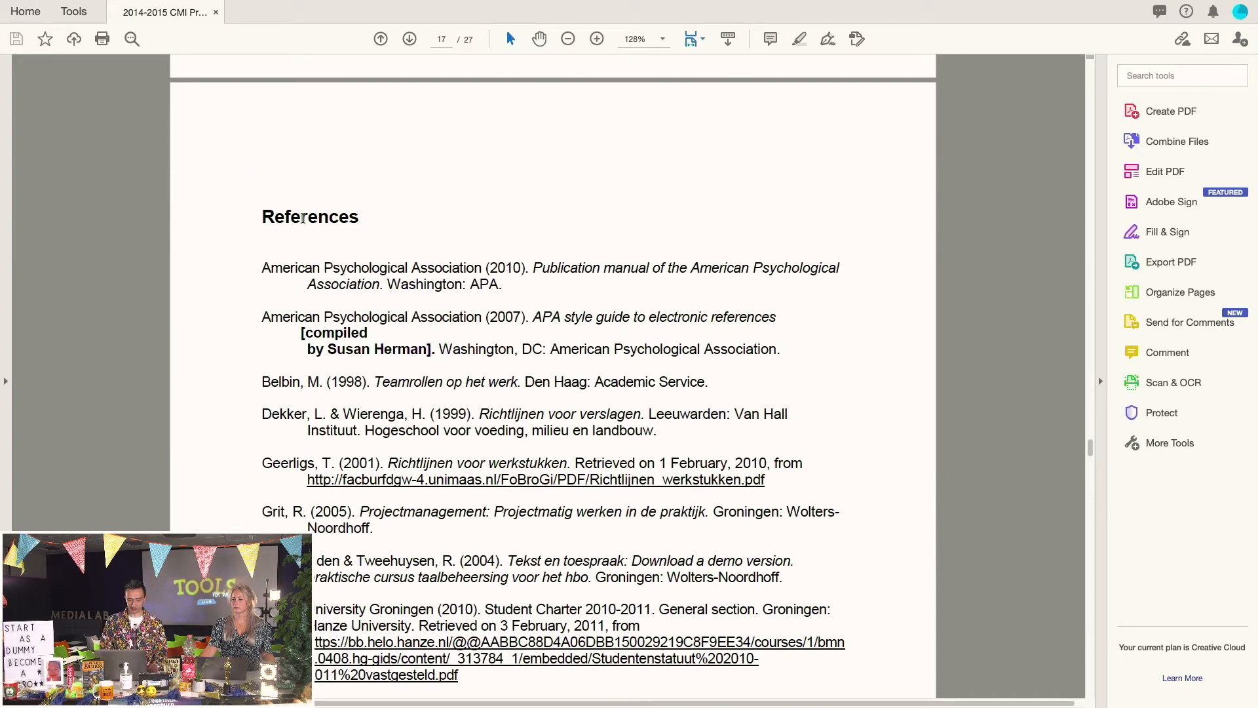
pyautogui.doubleClick(303, 219)
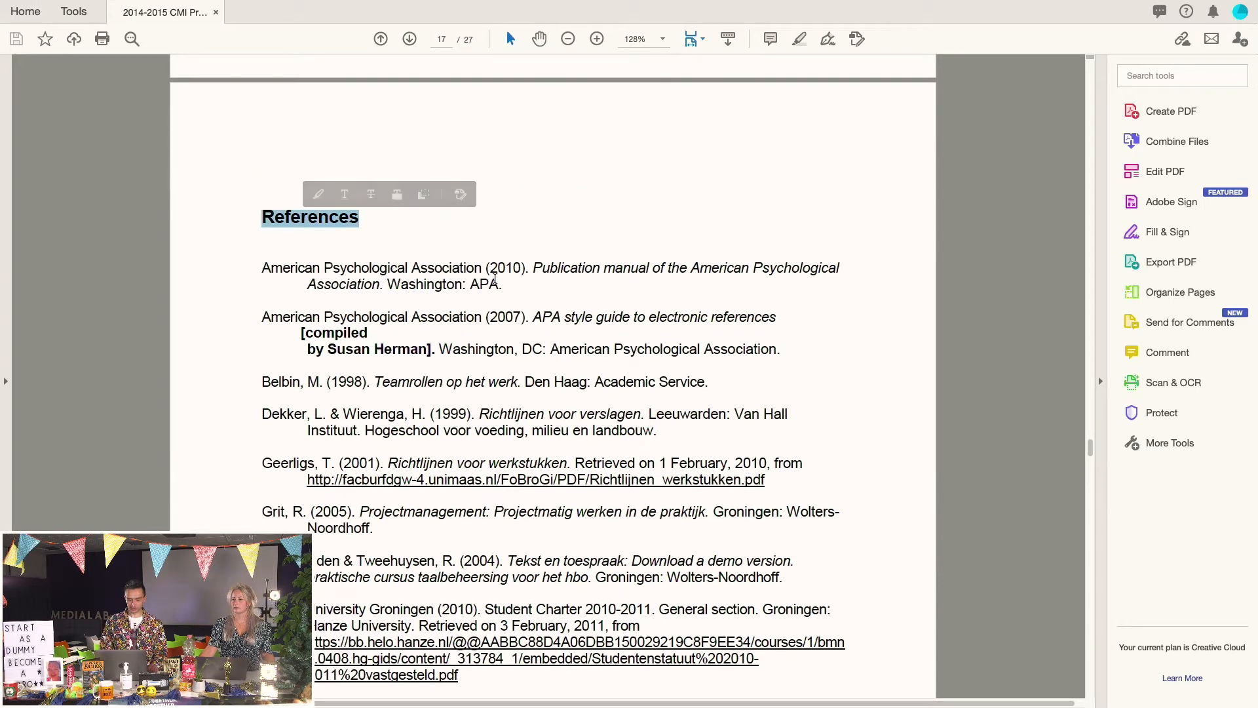
pyautogui.scroll(5, 495, 280)
pyautogui.scroll(-20, 495, 279)
pyautogui.scroll(-20, 495, 280)
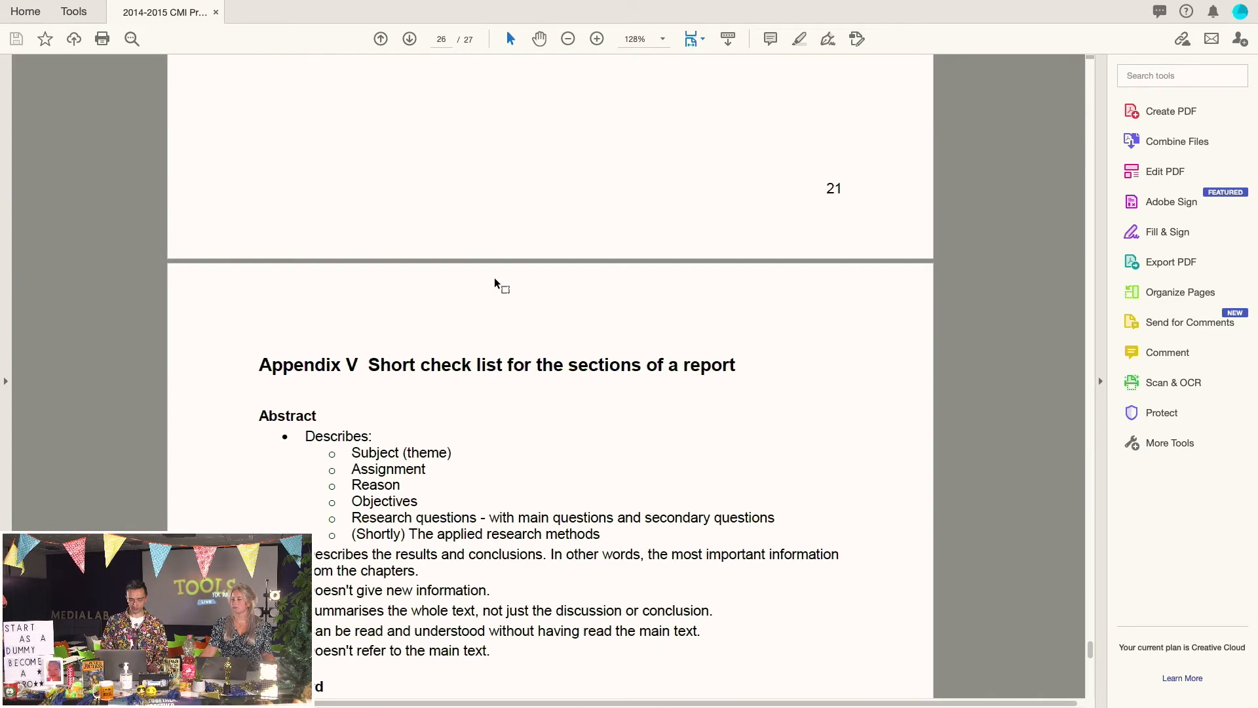
pyautogui.scroll(15, 494, 282)
pyautogui.scroll(10, 495, 283)
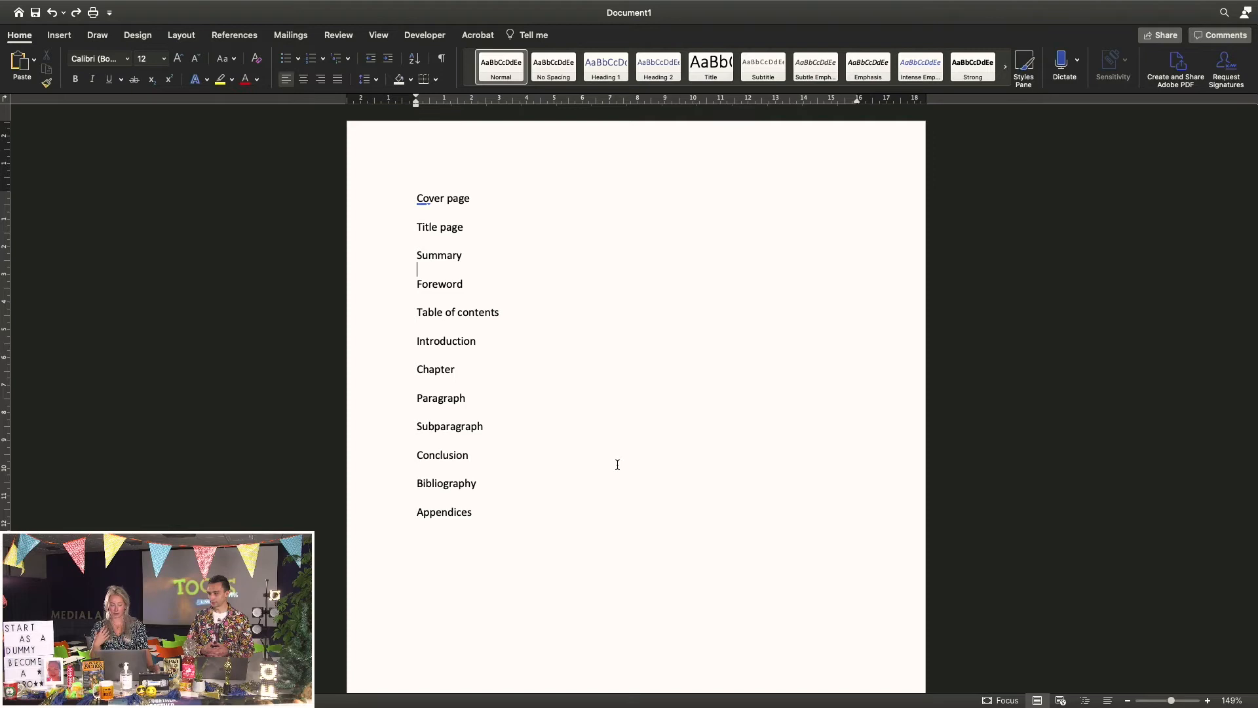
pyautogui.click(371, 264)
pyautogui.click(368, 298)
pyautogui.click(368, 322)
pyautogui.click(366, 343)
pyautogui.click(365, 373)
pyautogui.click(365, 413)
pyautogui.click(363, 434)
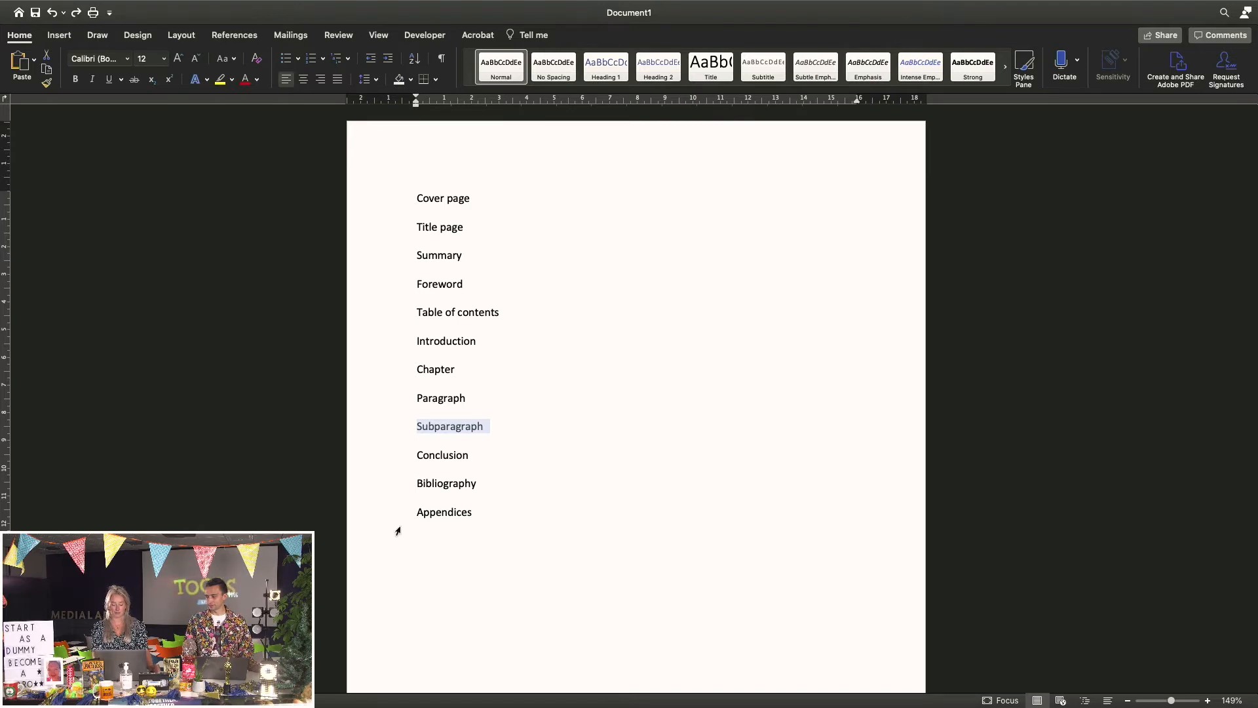
pyautogui.click(576, 292)
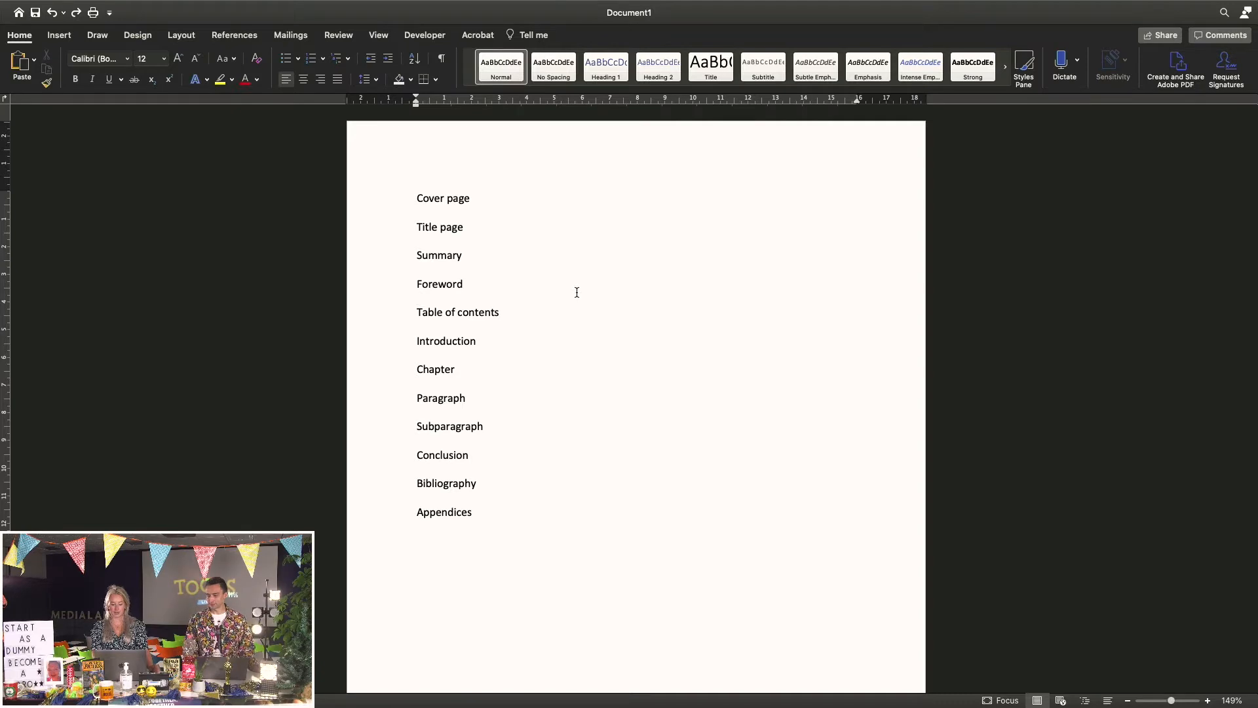
pyautogui.click(385, 377)
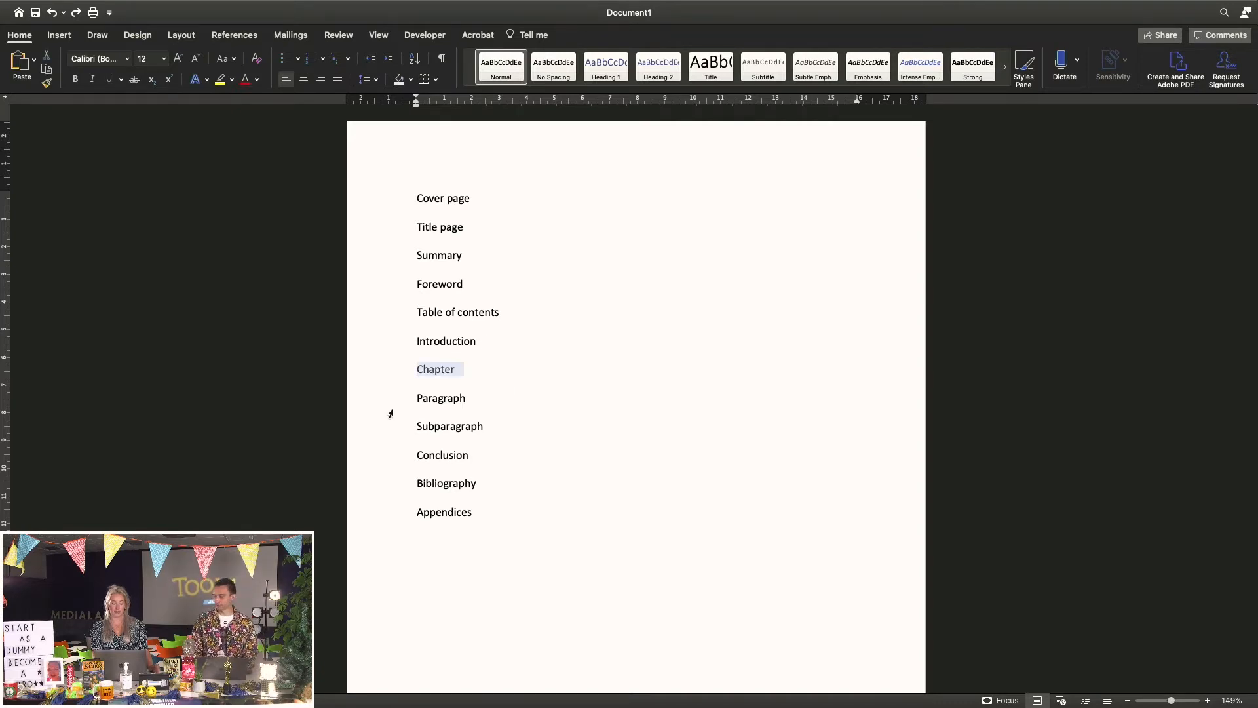
pyautogui.click(387, 408)
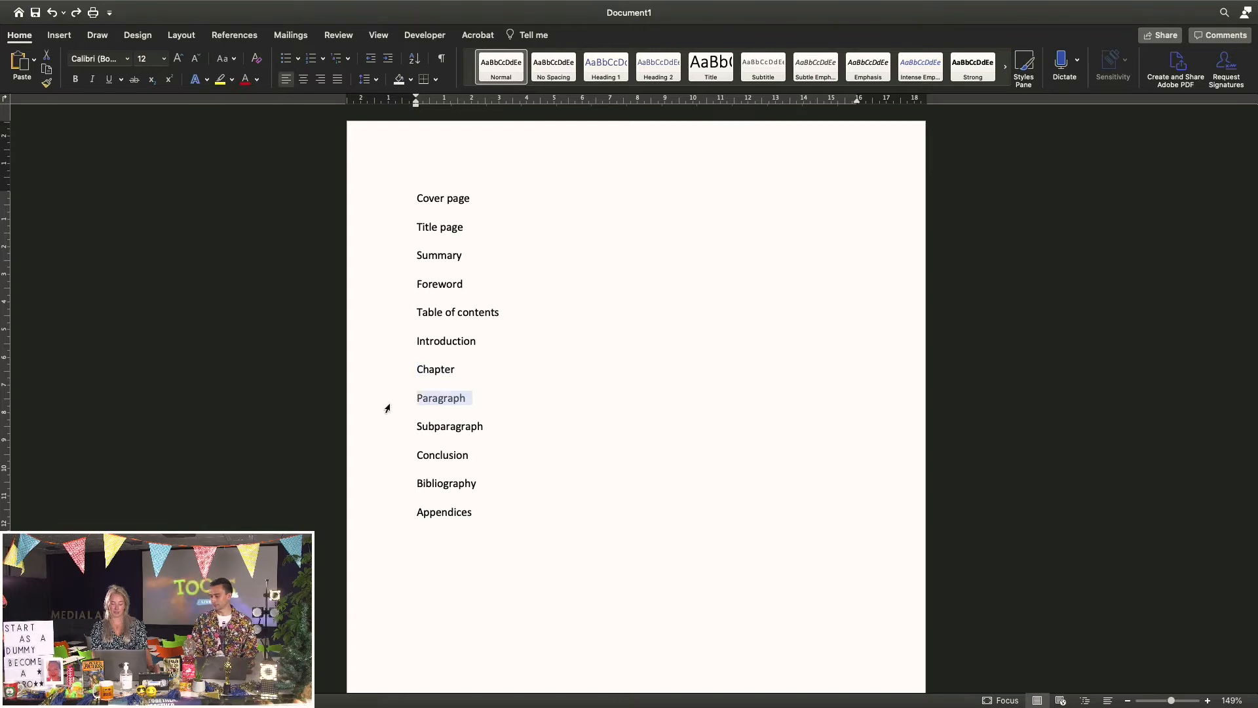
pyautogui.click(388, 436)
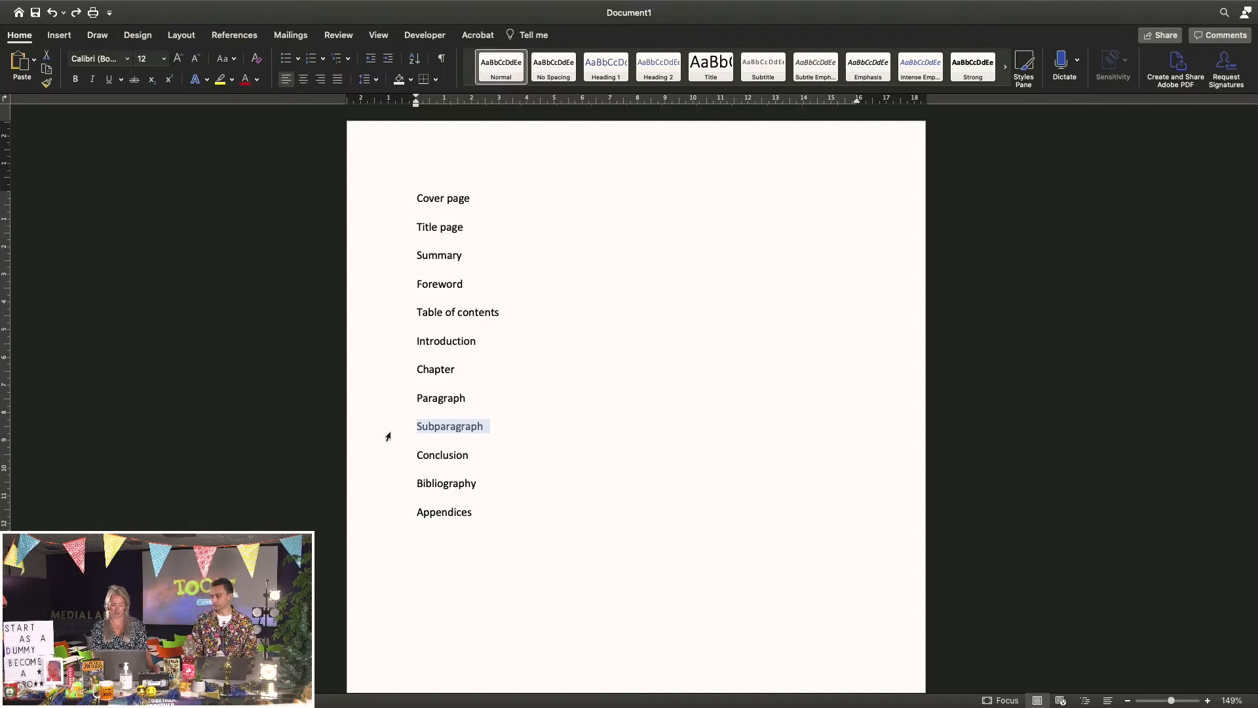
pyautogui.click(393, 371)
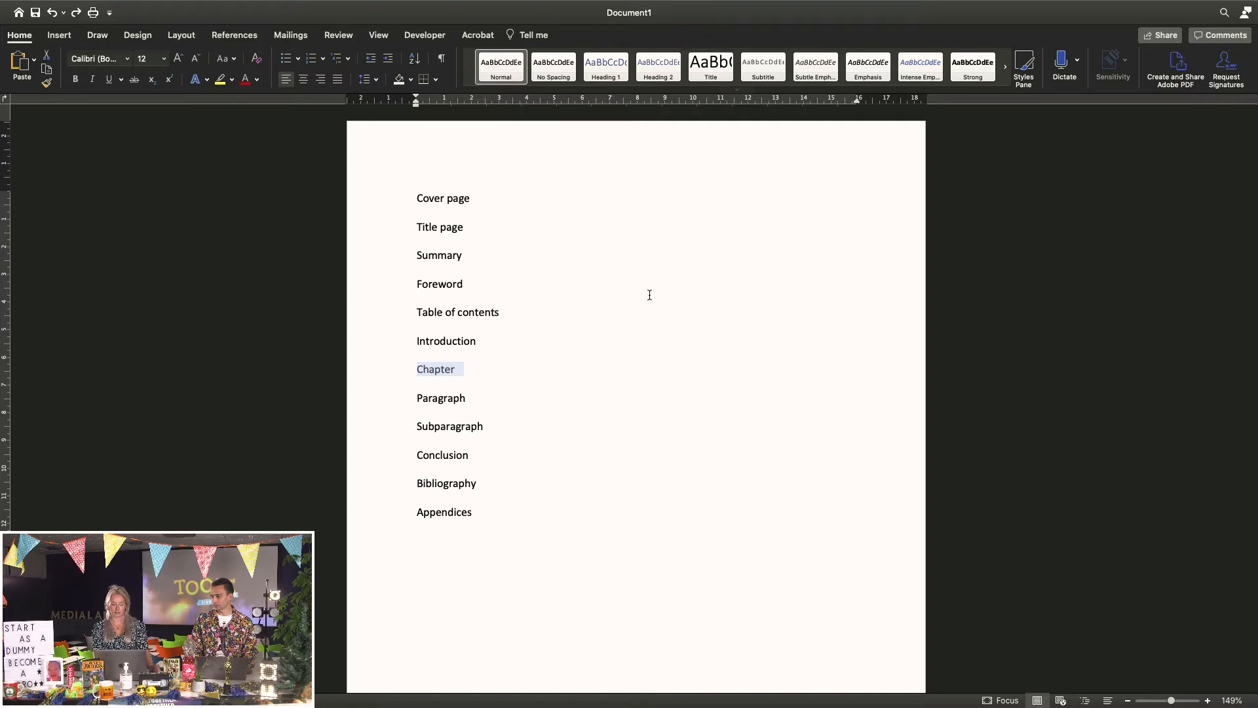
pyautogui.click(553, 412)
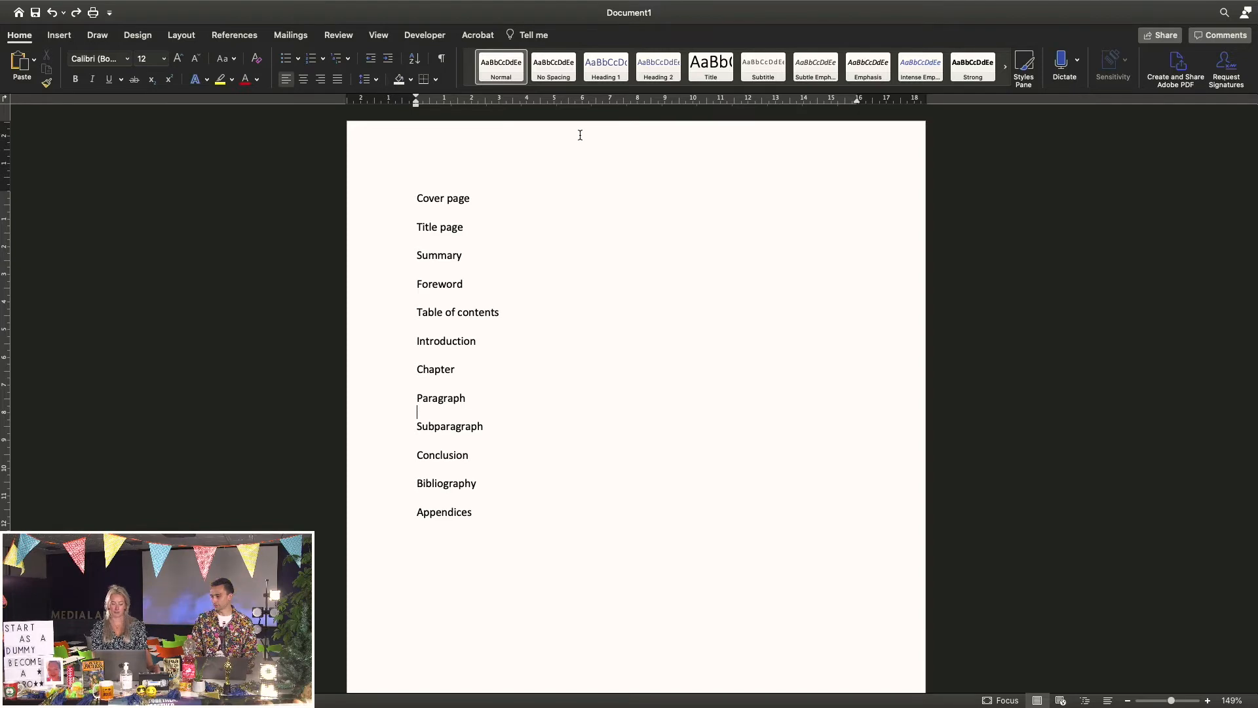
# Modify the Heading 1 style to use Helvetica Bold in Accent 2 orange
pyautogui.rightClick(618, 73)
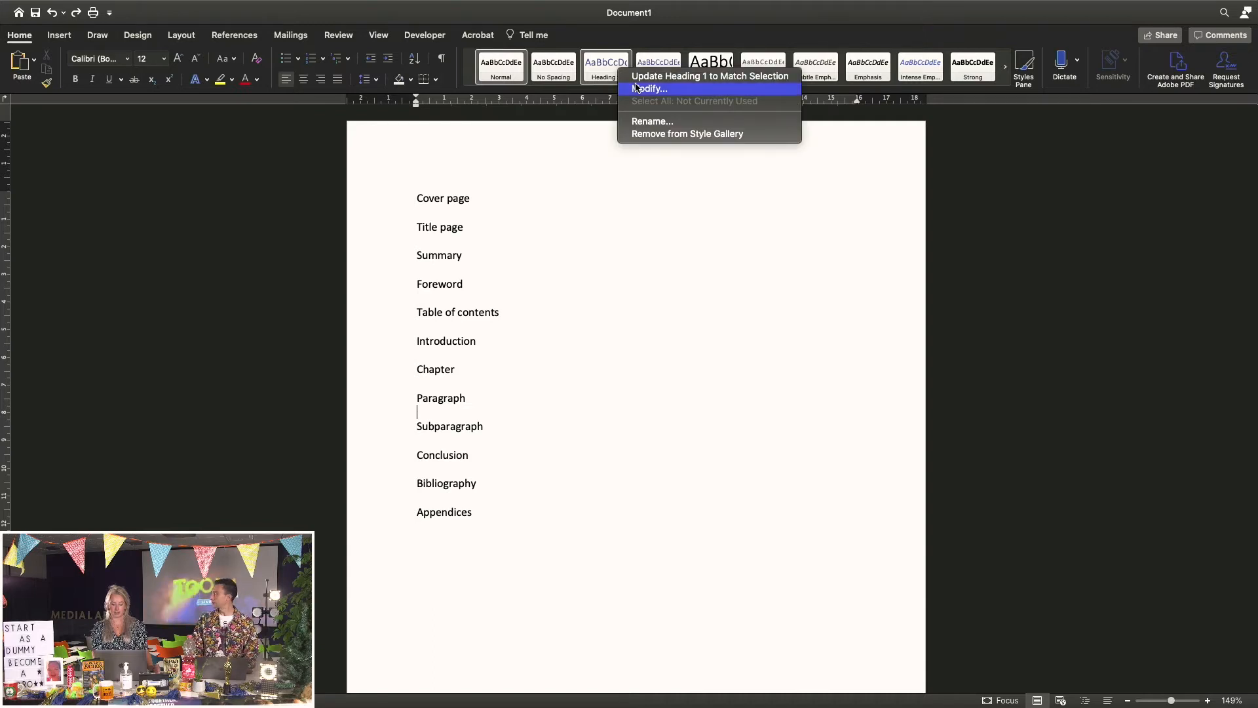
pyautogui.click(643, 89)
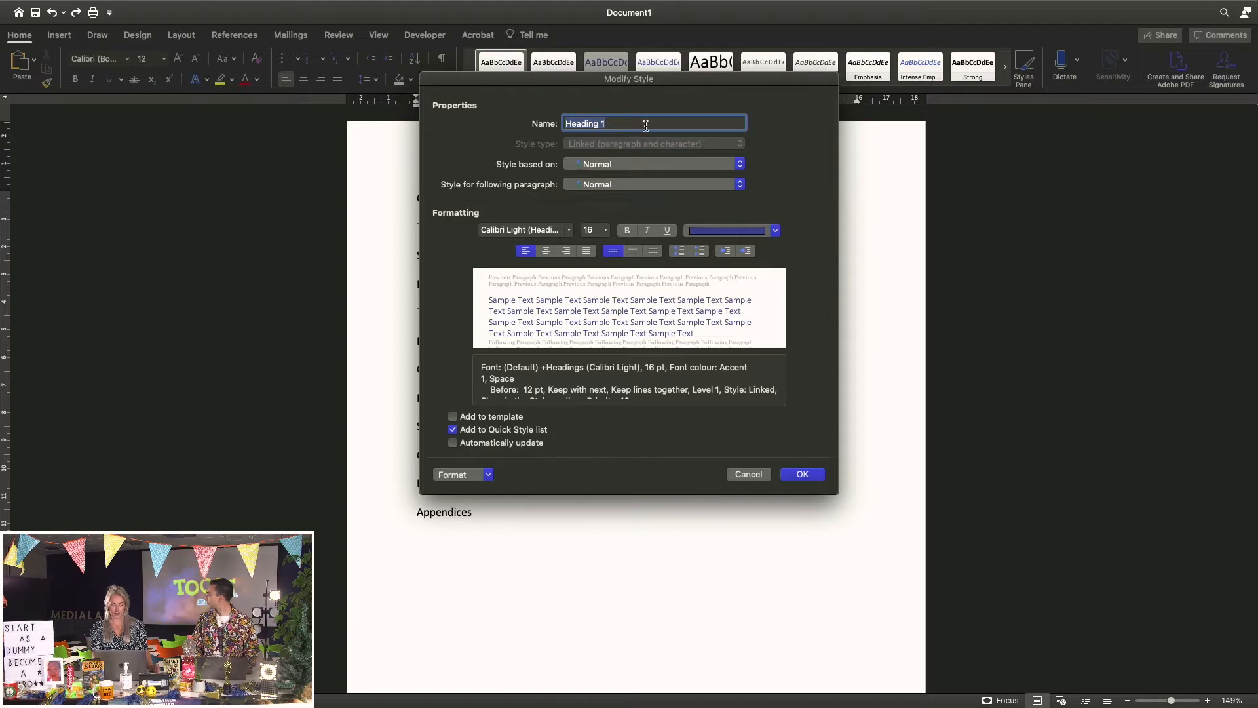
pyautogui.click(570, 231)
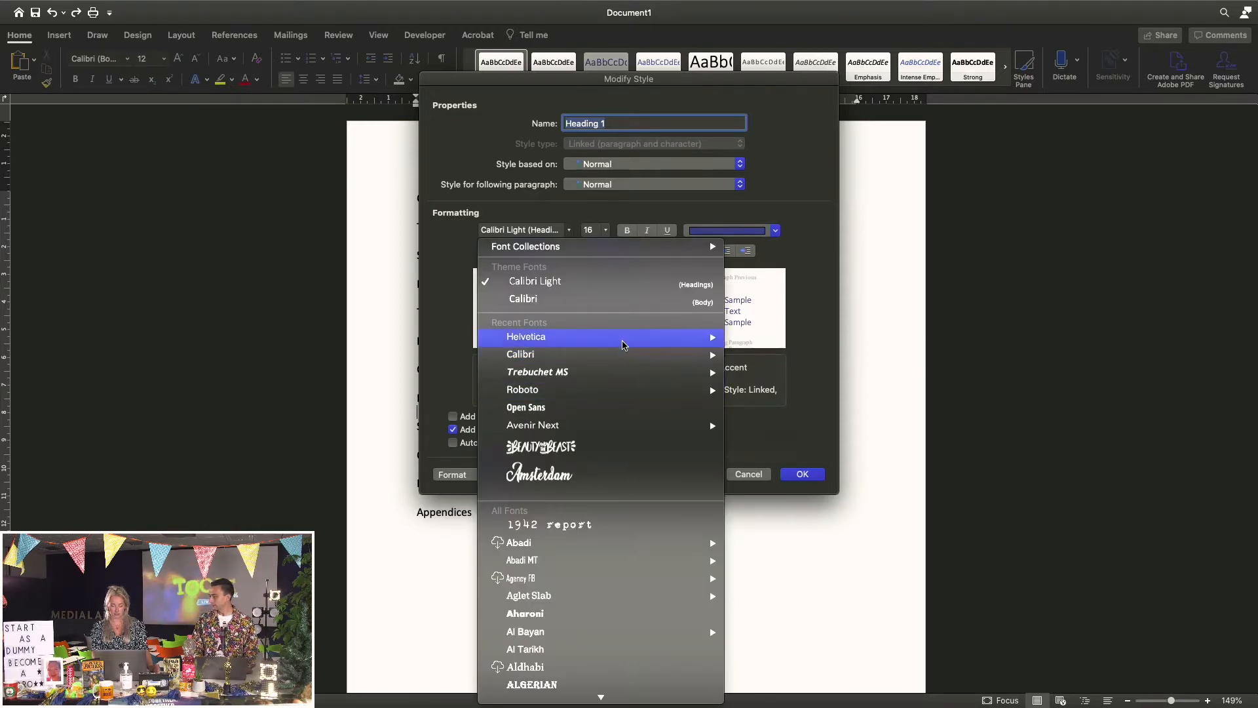
pyautogui.moveTo(627, 342)
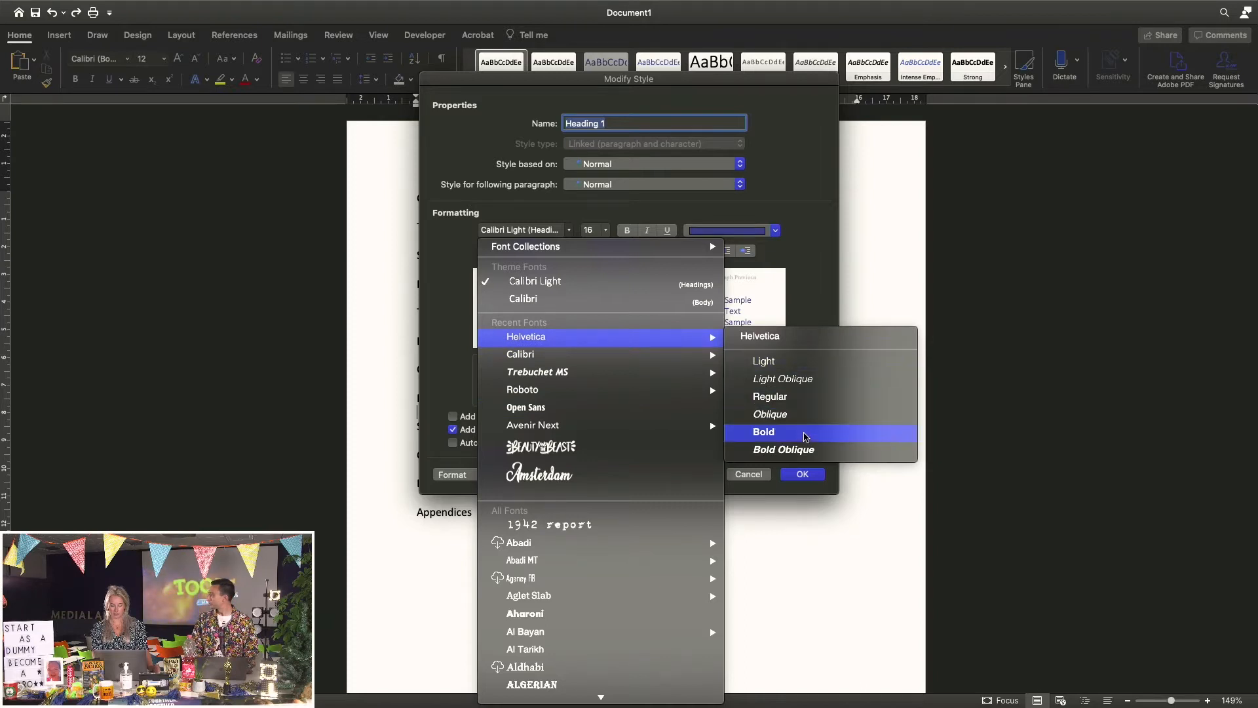
pyautogui.click(798, 430)
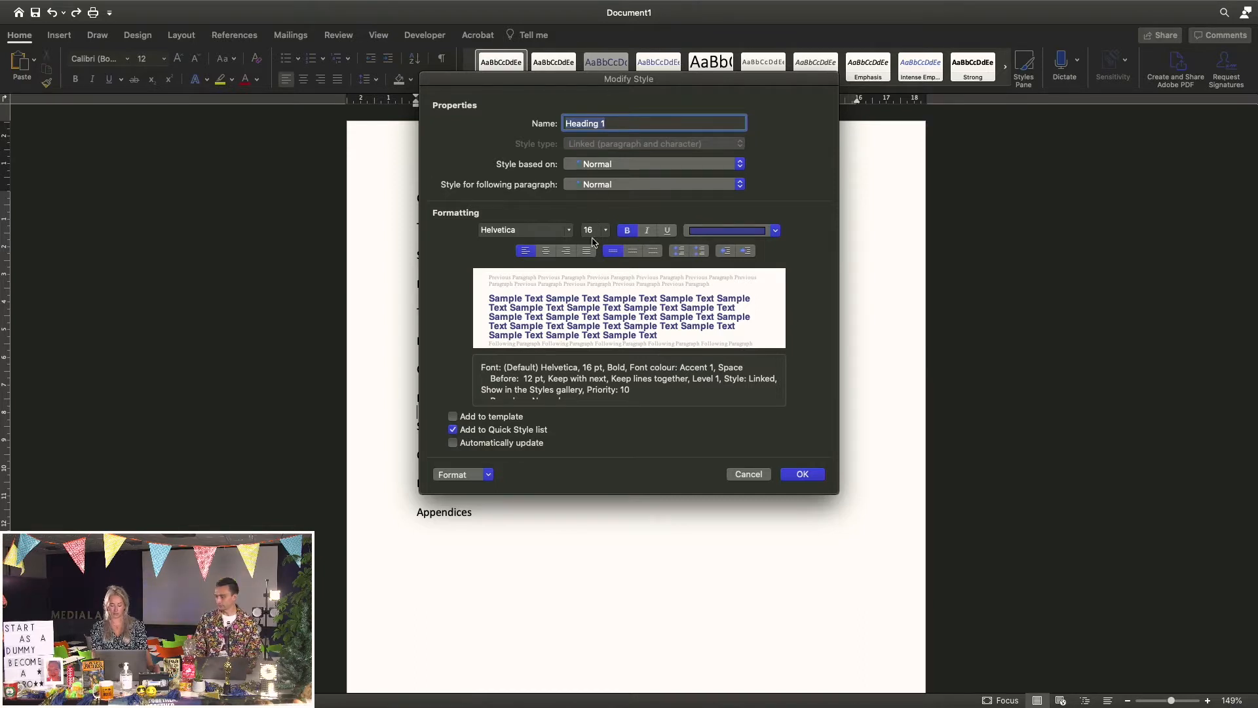
pyautogui.click(775, 231)
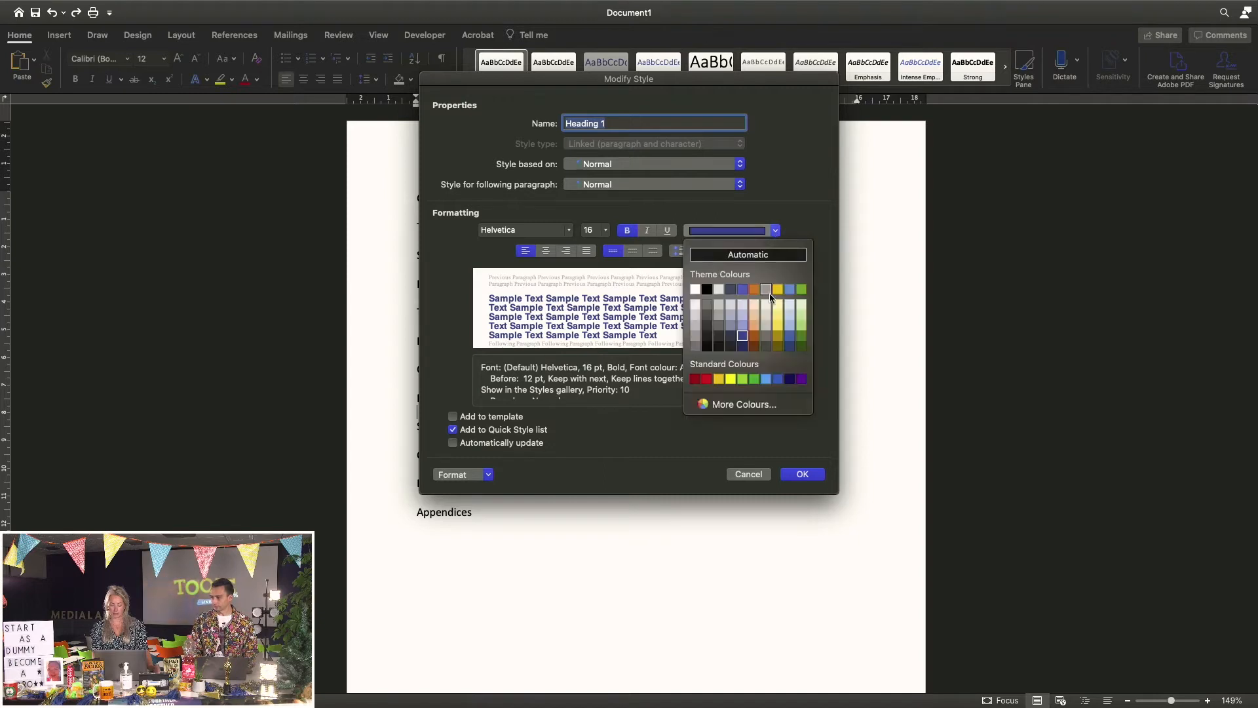
pyautogui.click(755, 290)
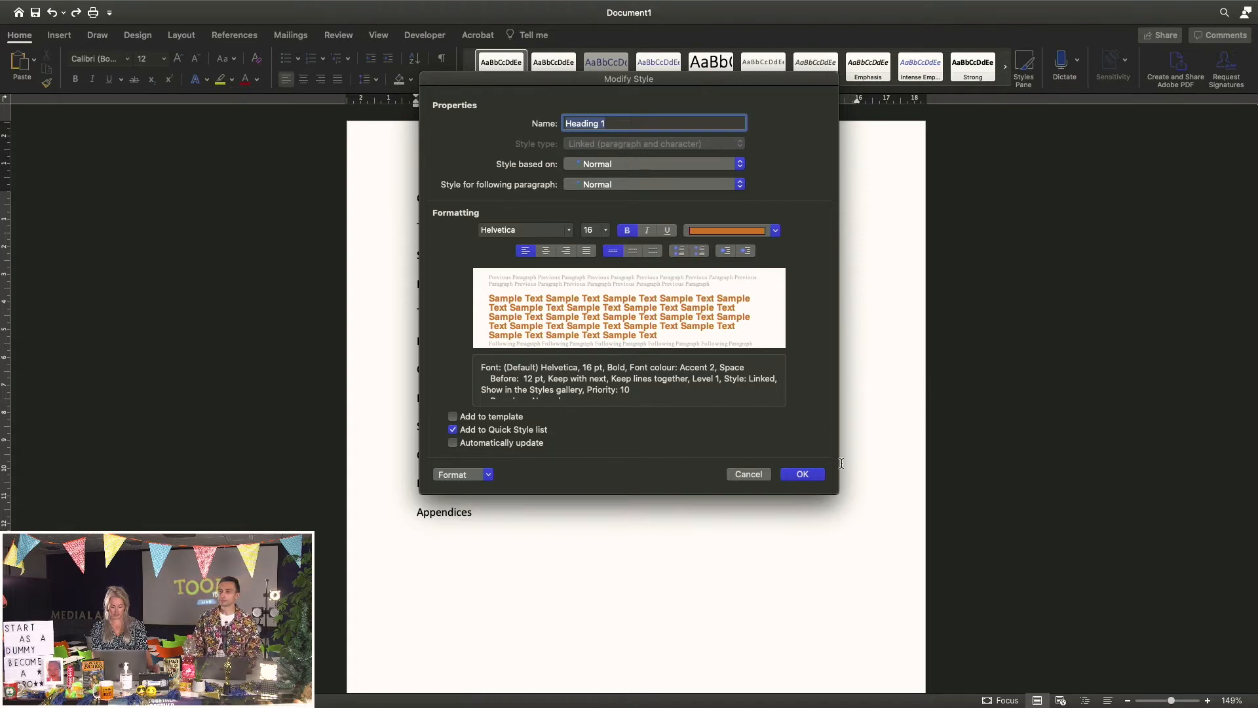
pyautogui.click(803, 473)
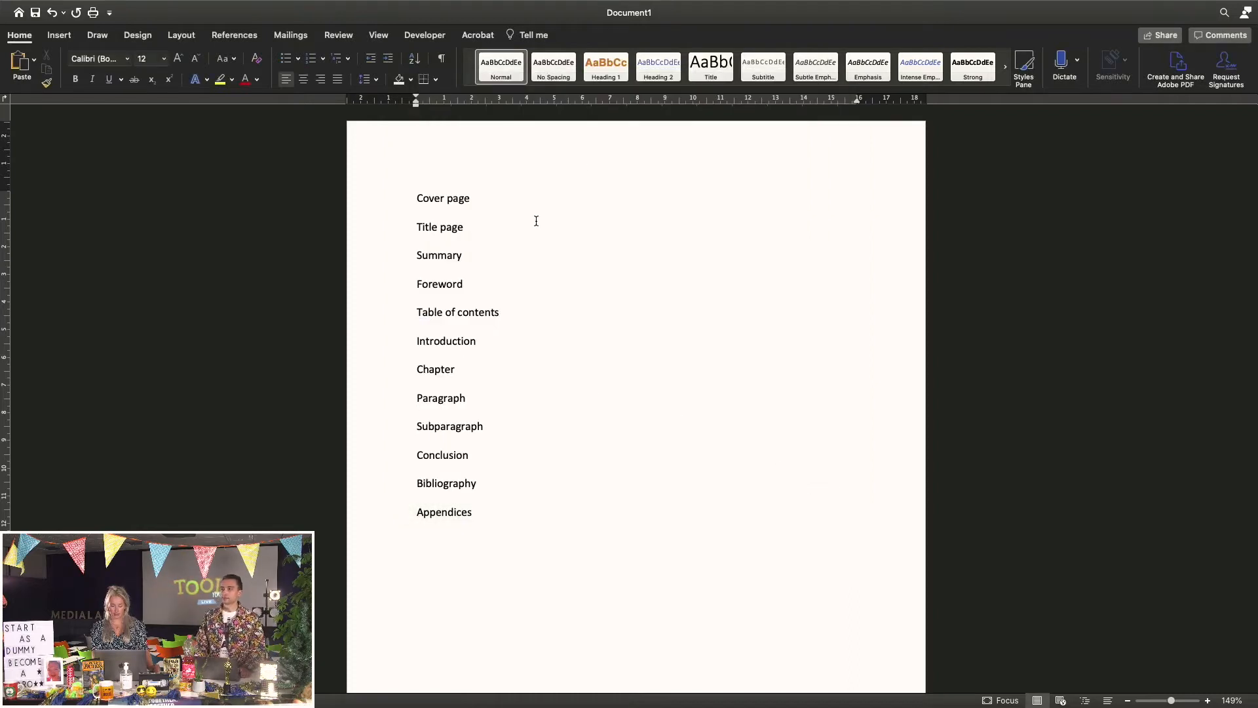
# Modify Heading 2 to Helvetica Bold Oblique, 12 pt, with black font colour
pyautogui.rightClick(668, 77)
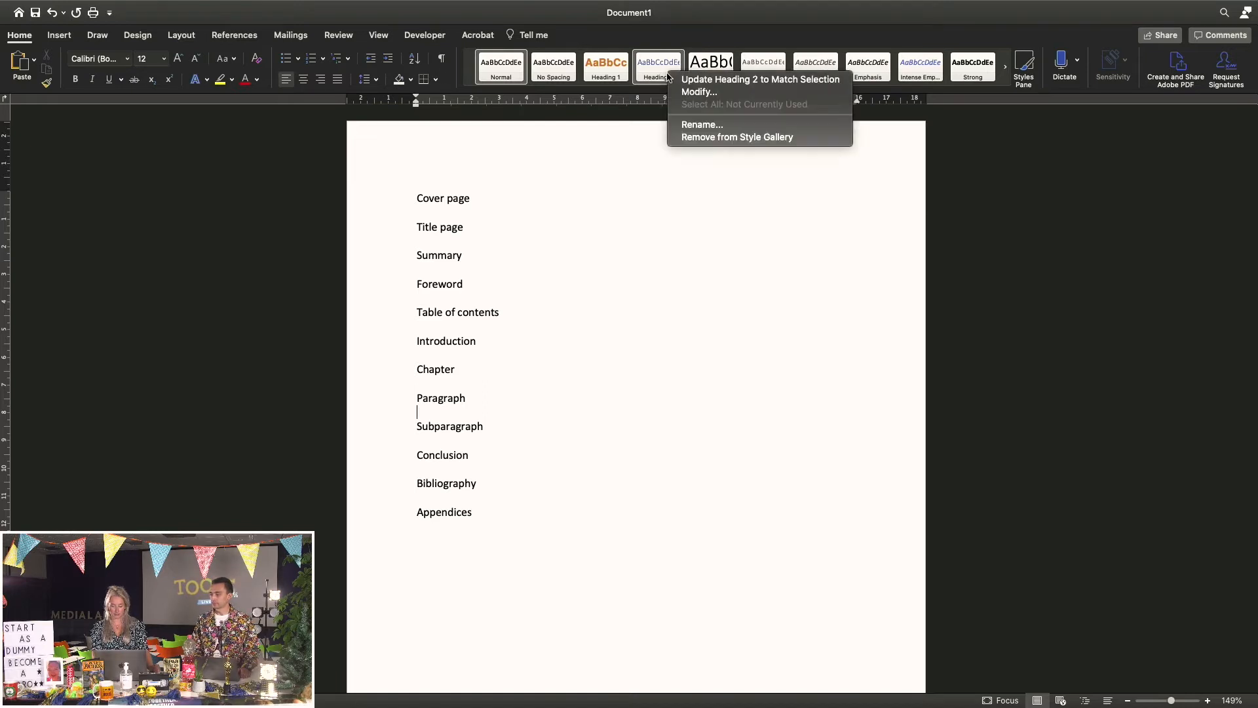
pyautogui.click(686, 93)
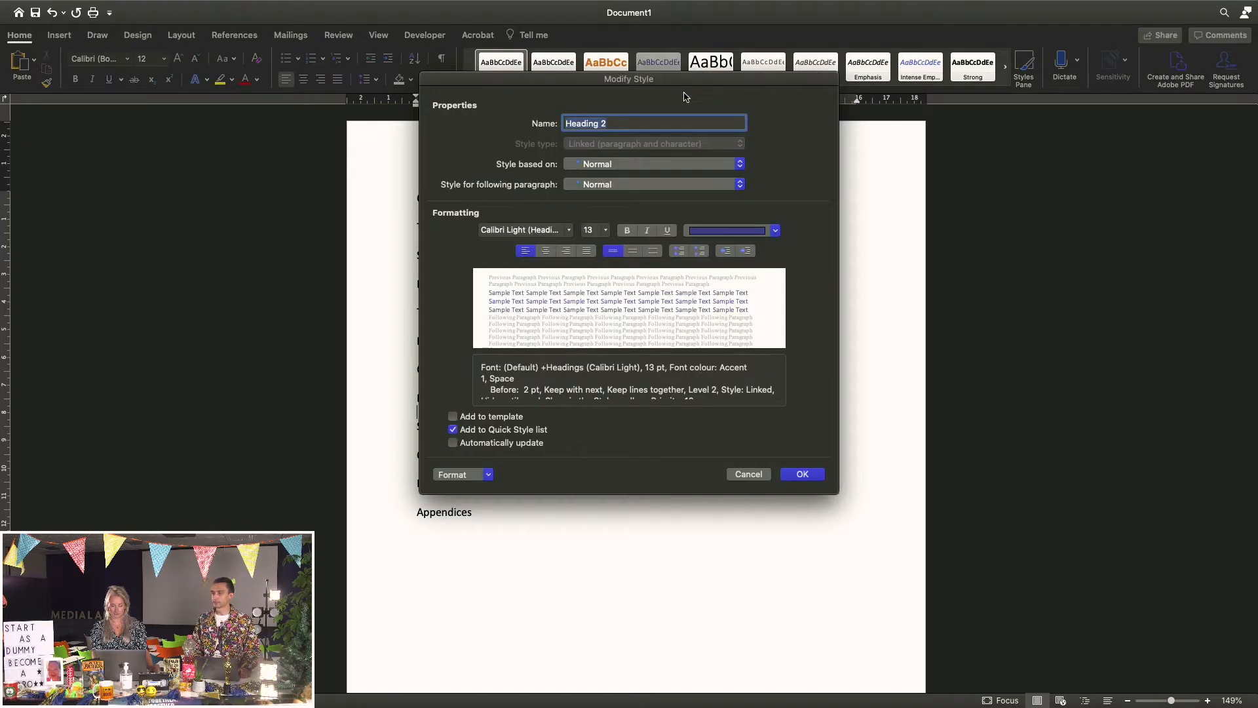
pyautogui.click(570, 231)
pyautogui.moveTo(620, 338)
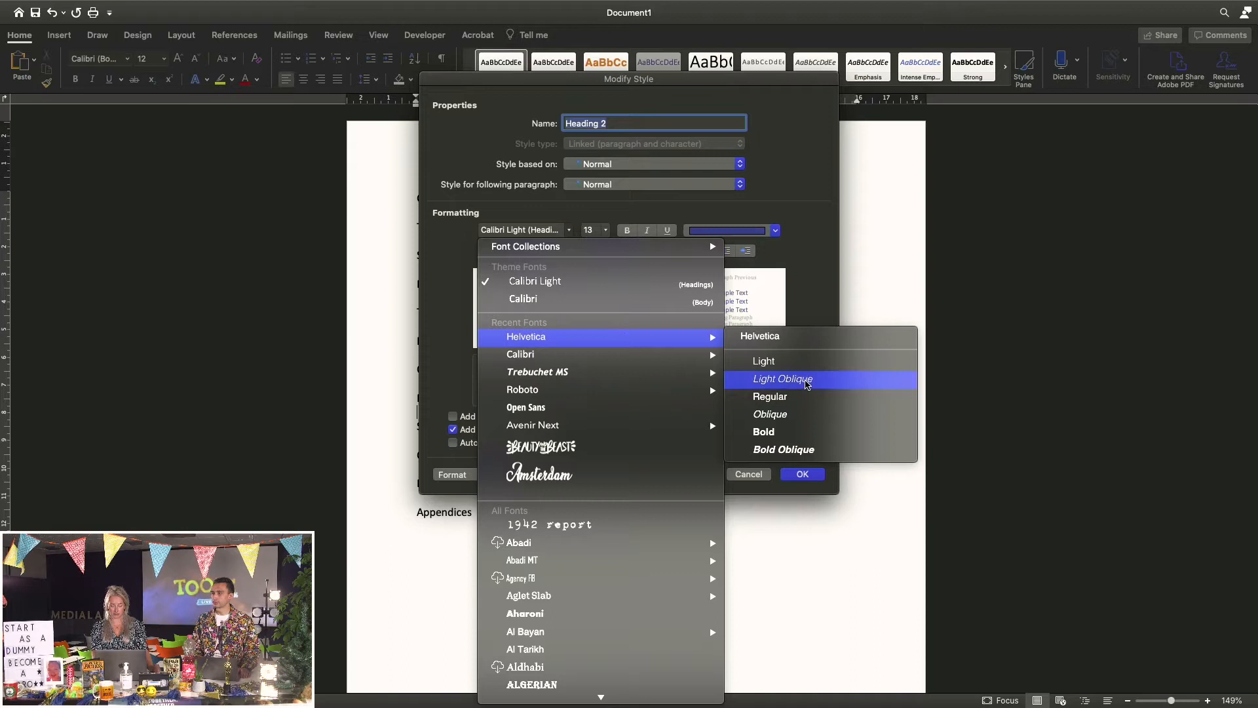
pyautogui.click(834, 451)
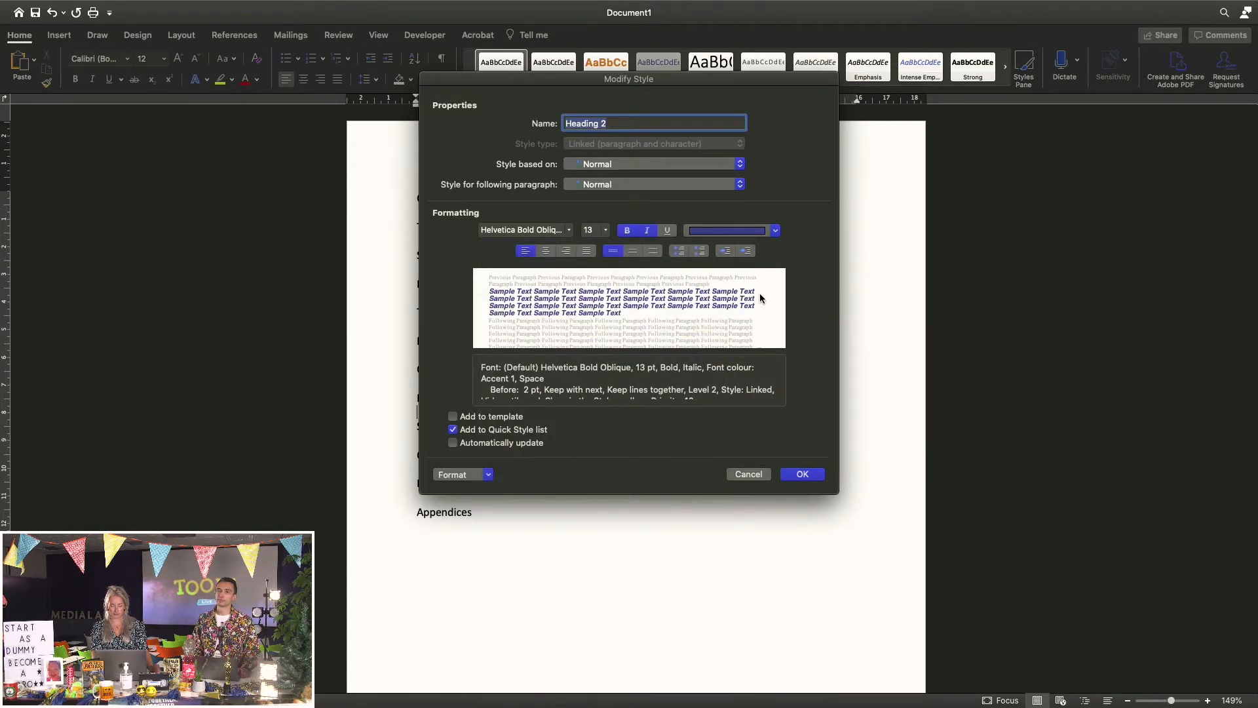
pyautogui.click(606, 231)
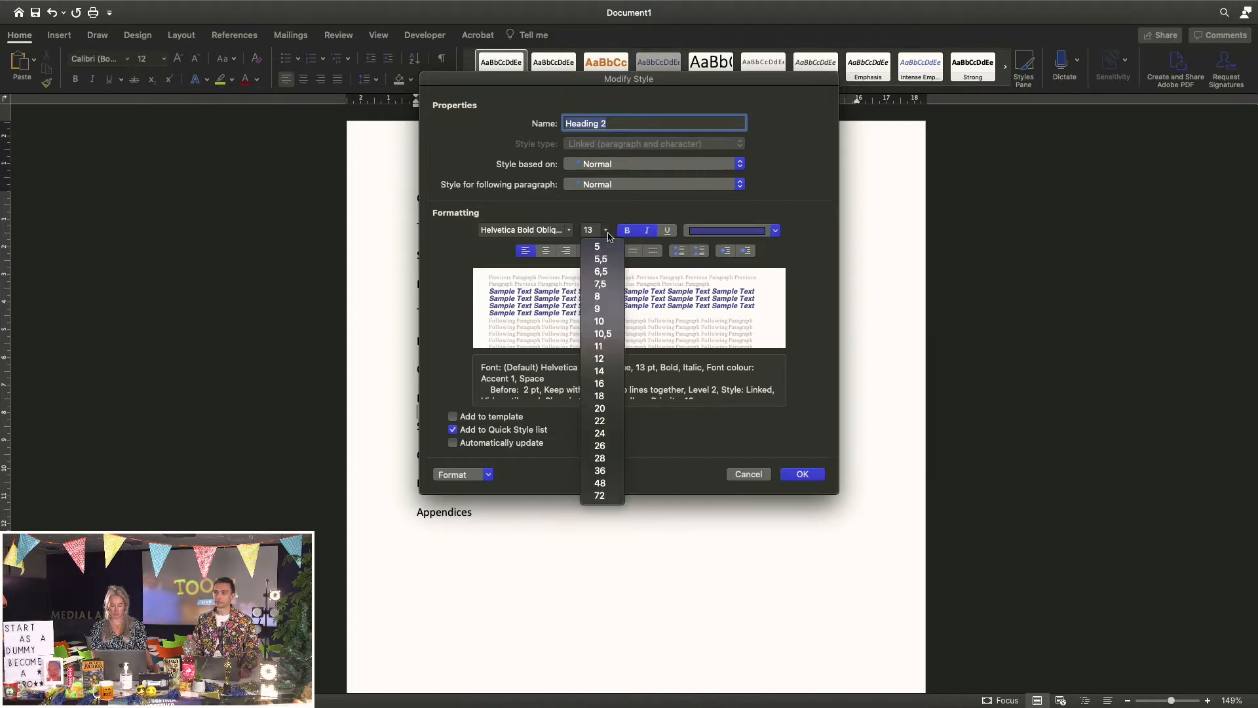
pyautogui.click(619, 359)
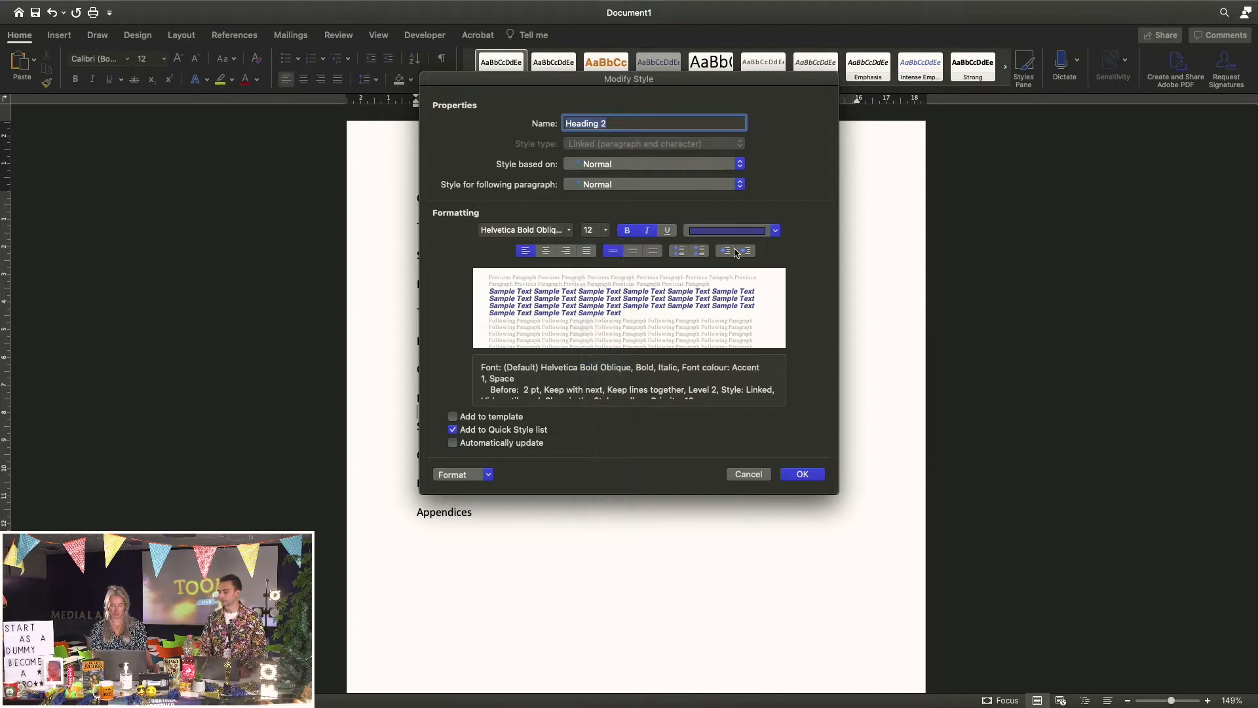
pyautogui.click(775, 232)
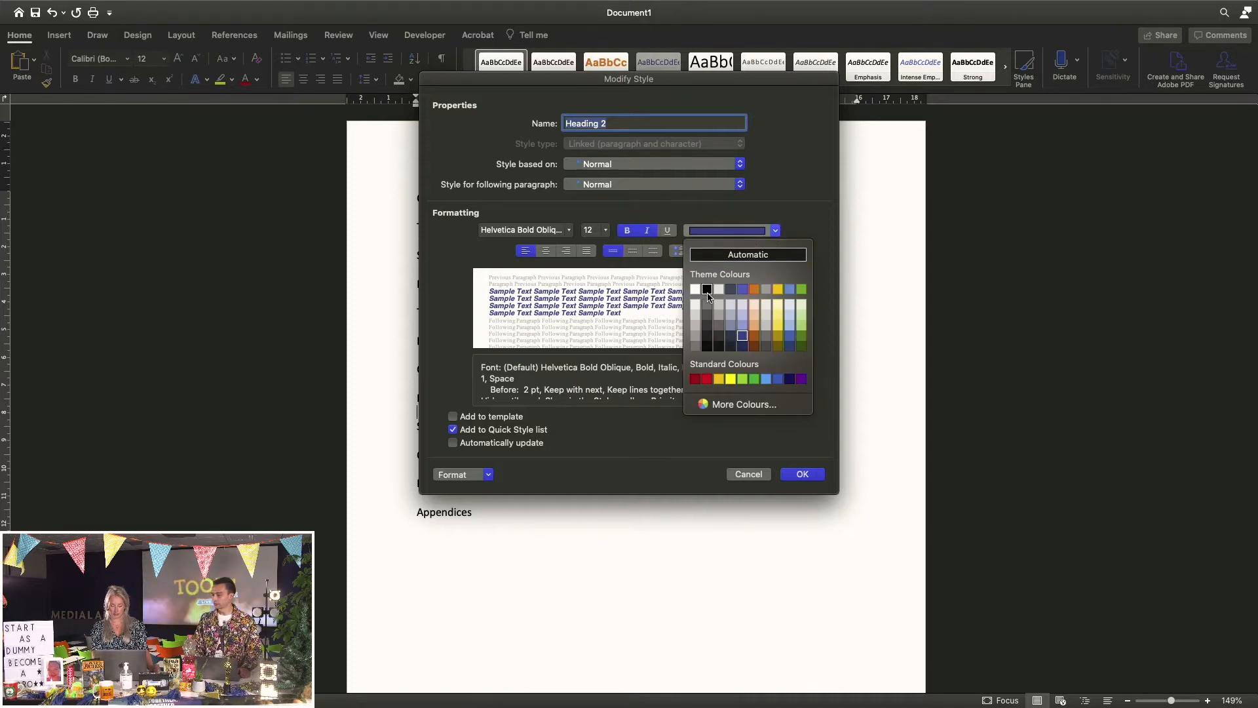
pyautogui.click(708, 290)
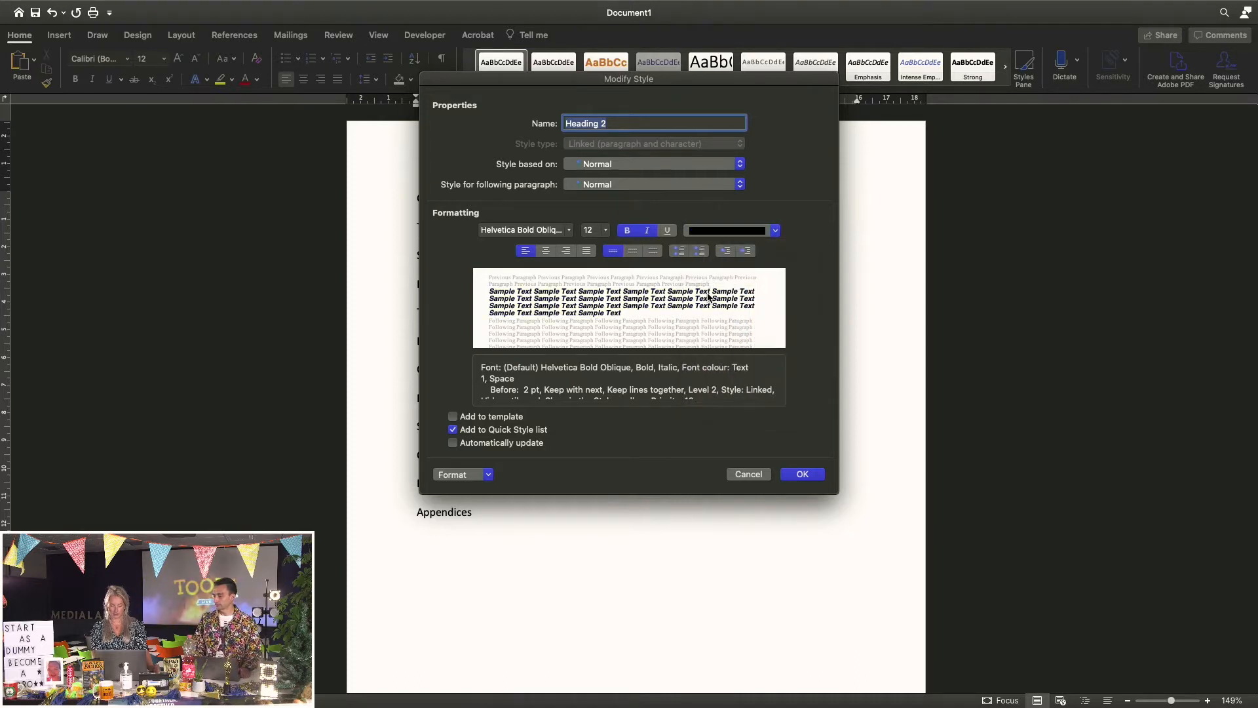
pyautogui.click(803, 474)
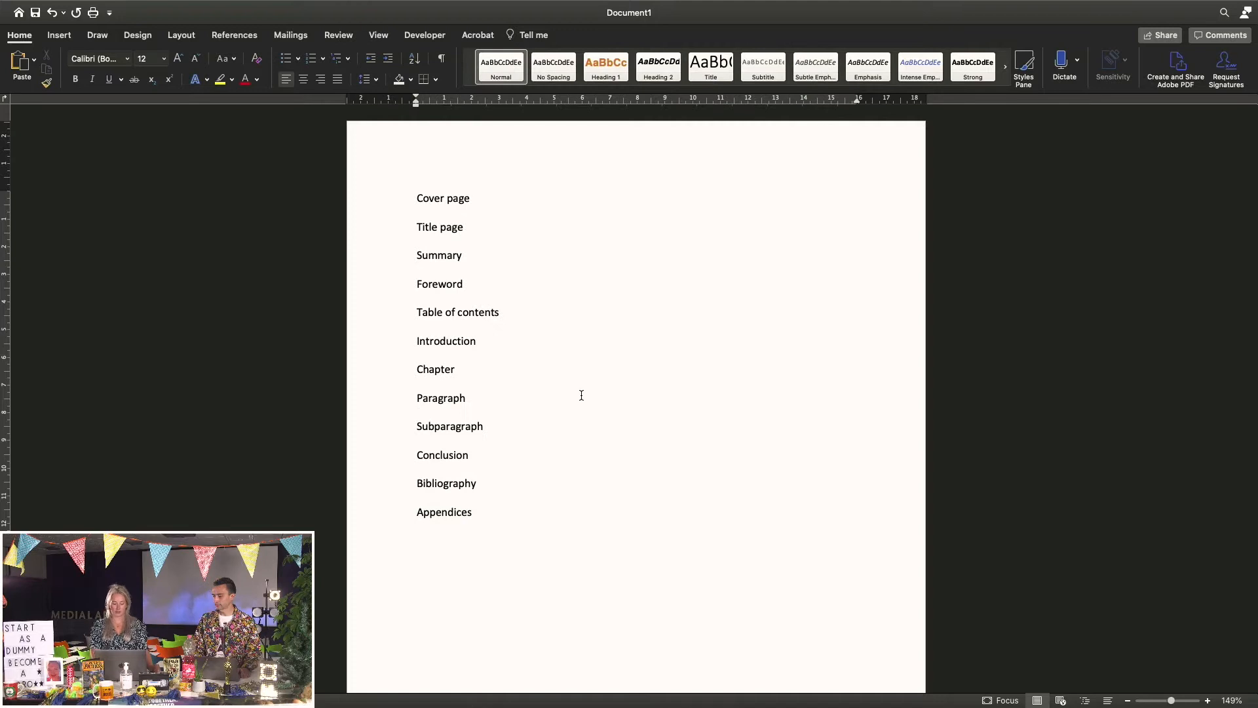
# Apply Heading 1 to the Chapter line and Heading 2 to the Paragraph line
pyautogui.click(396, 376)
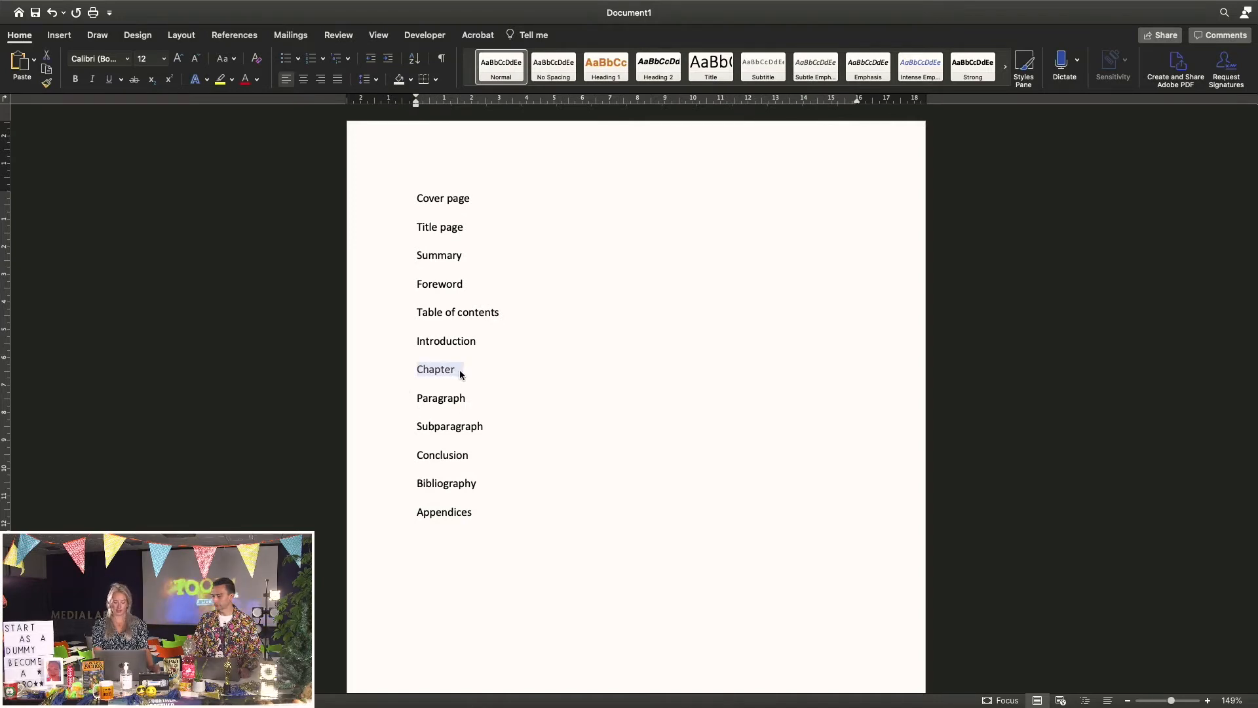
pyautogui.click(611, 67)
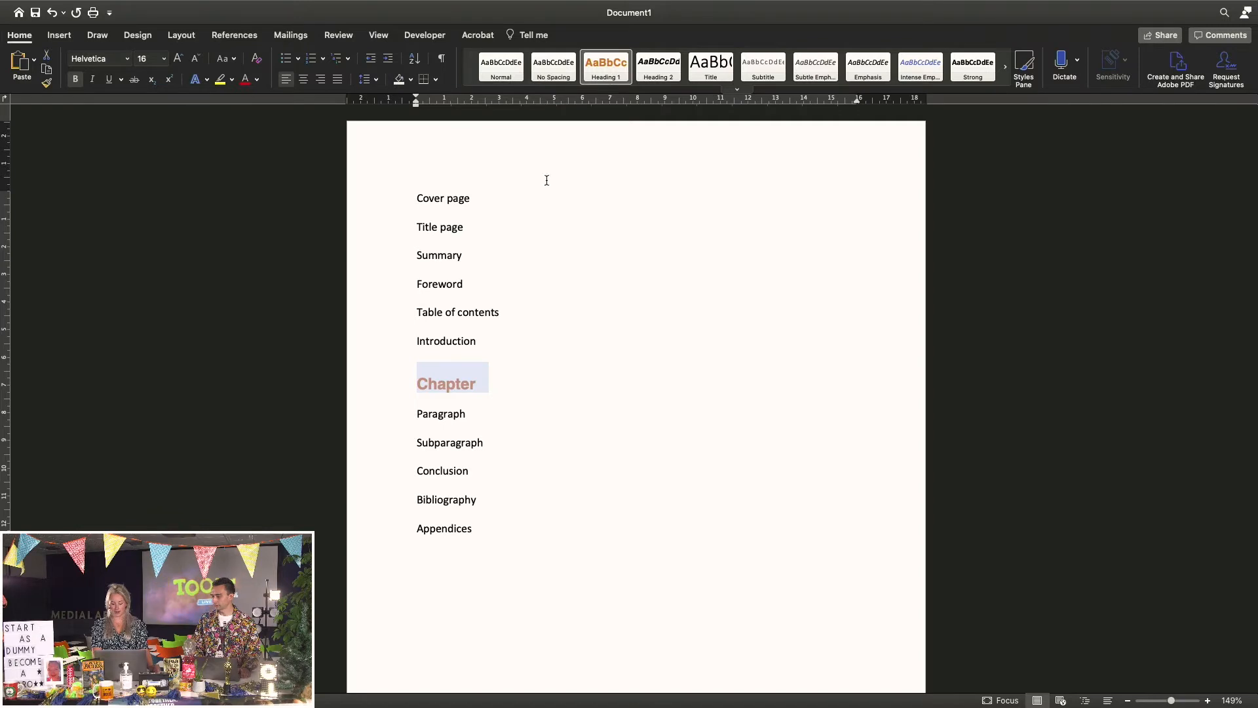
pyautogui.click(391, 426)
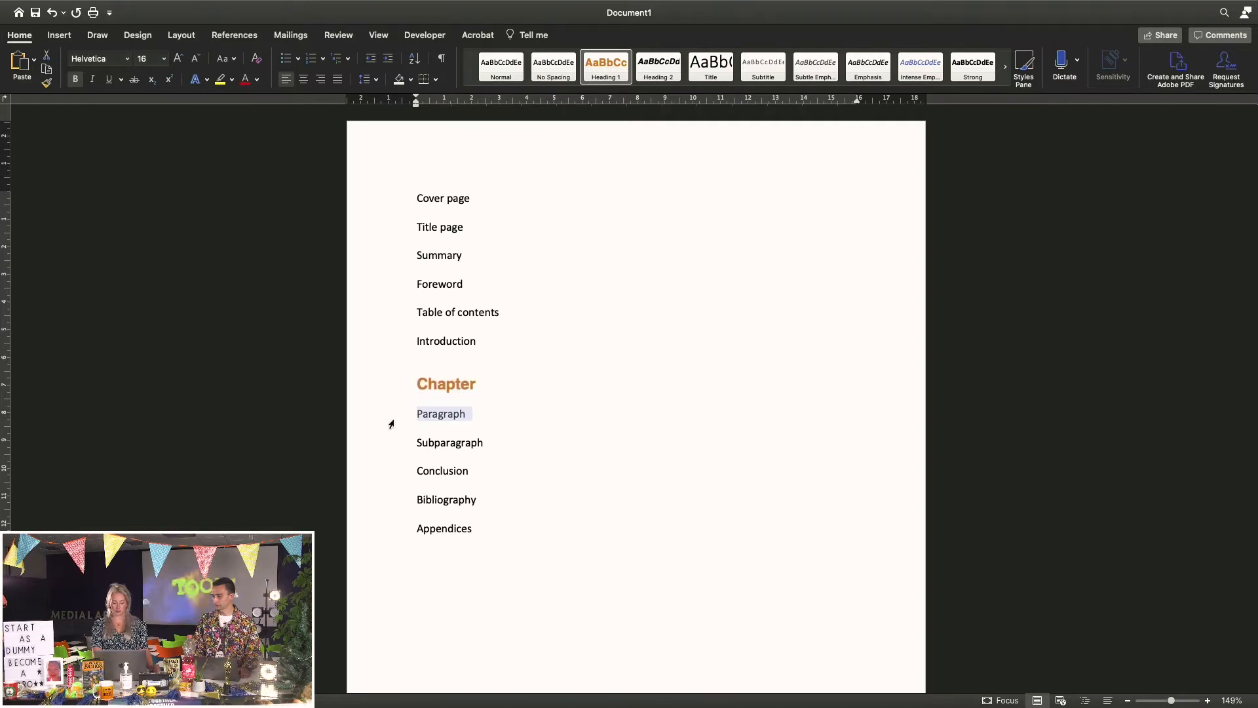
pyautogui.click(654, 63)
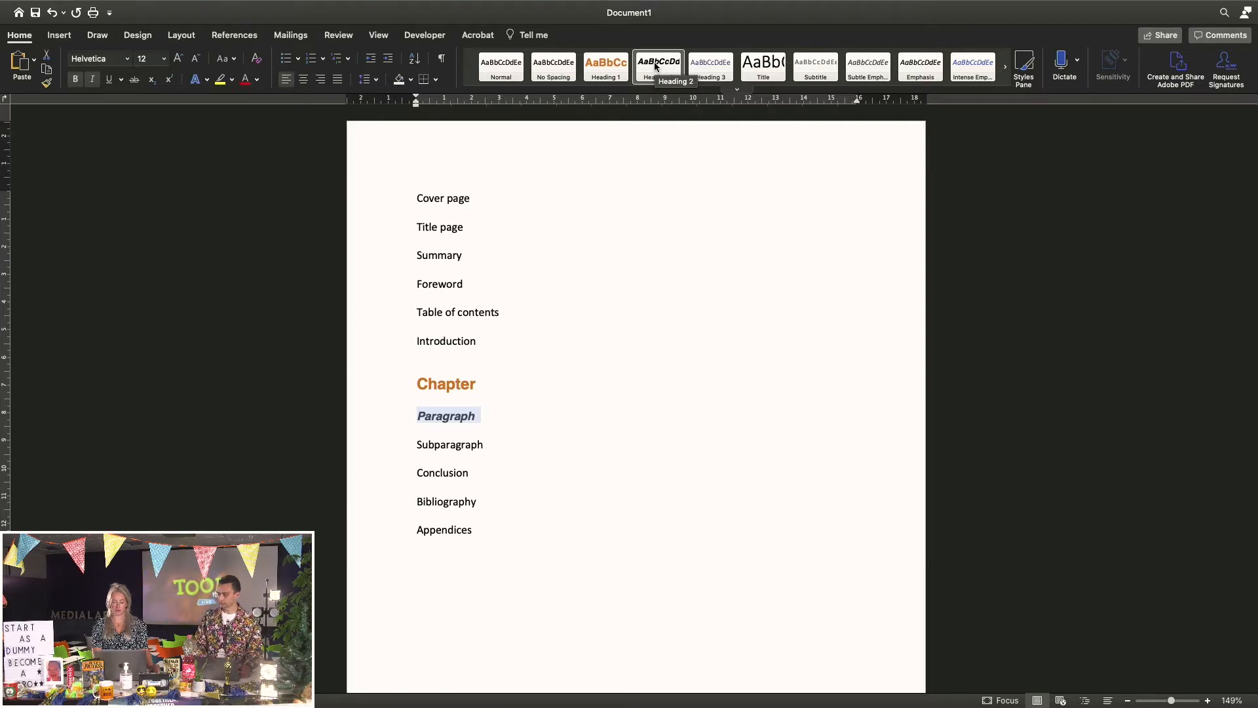
# Modify Heading 3 to Helvetica Regular, 11 pt, with black font colour
pyautogui.rightClick(719, 76)
pyautogui.click(748, 92)
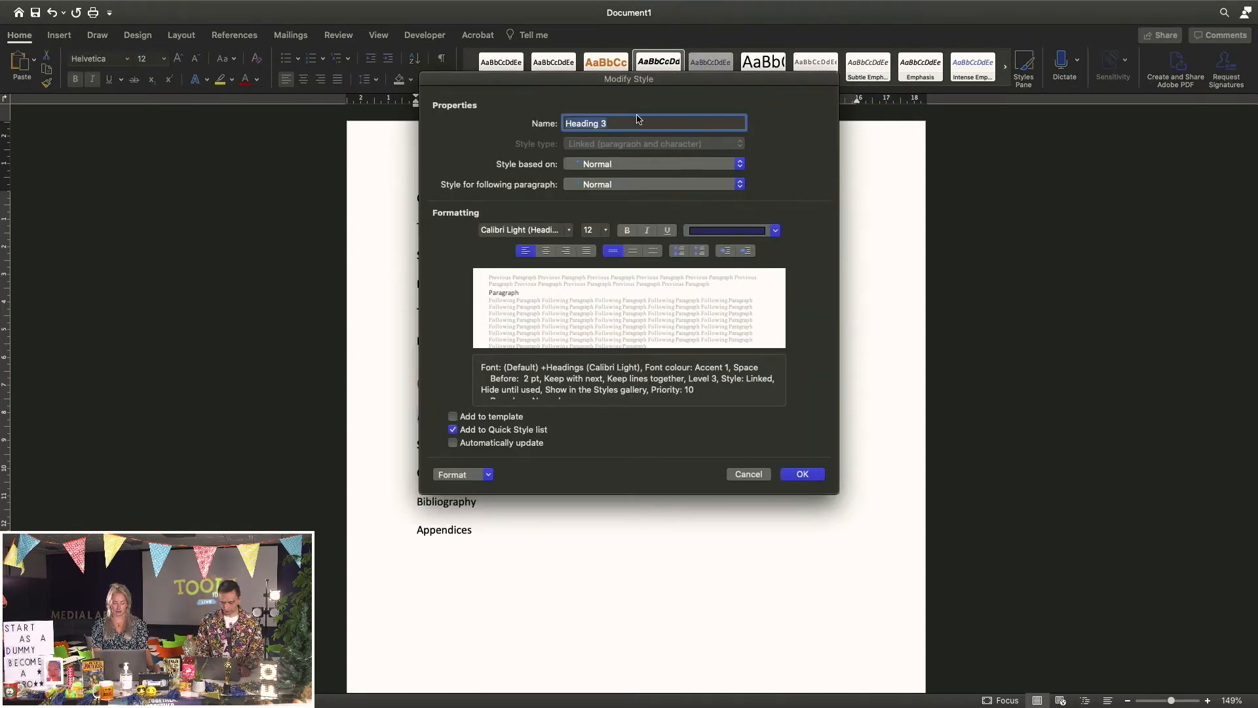
pyautogui.click(569, 230)
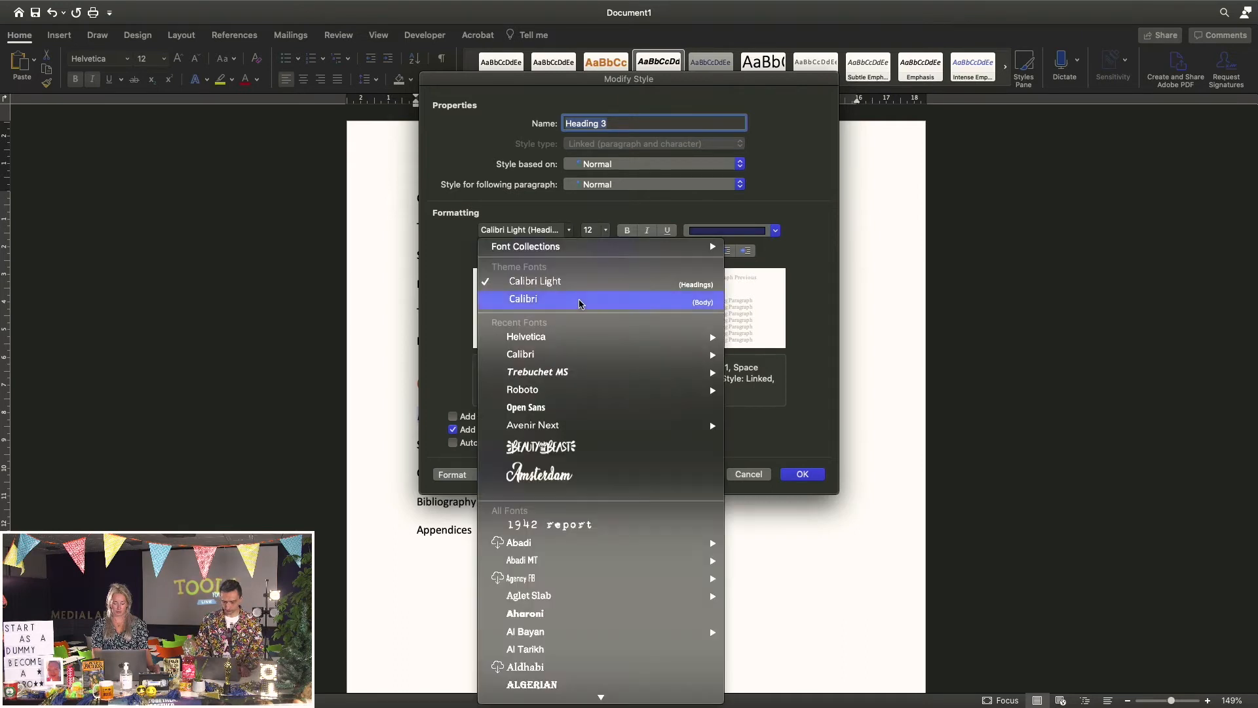
pyautogui.moveTo(603, 337)
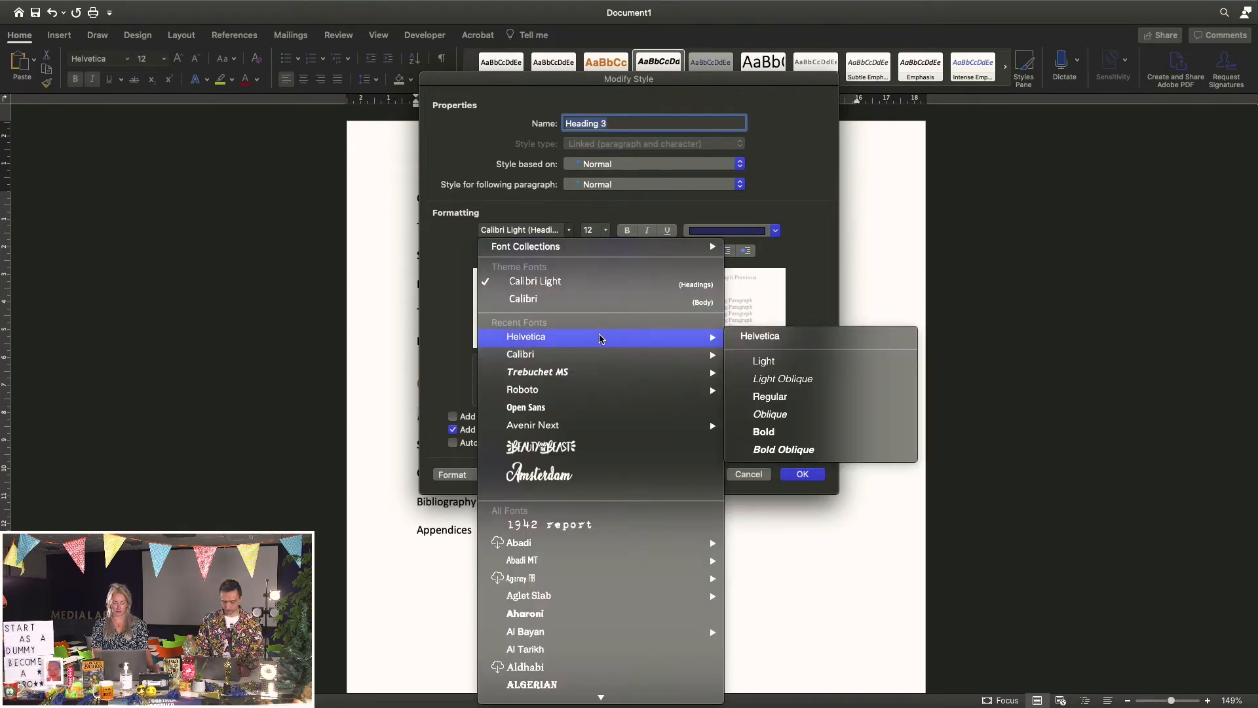
pyautogui.click(818, 396)
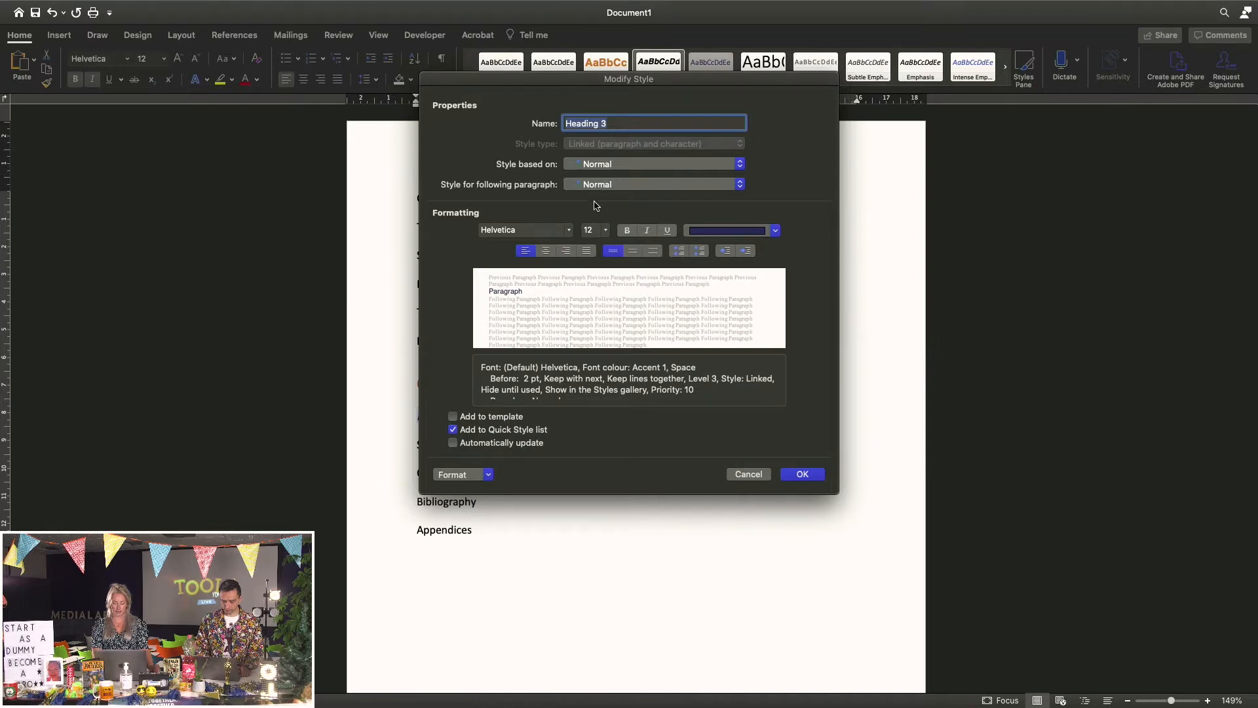
pyautogui.click(606, 231)
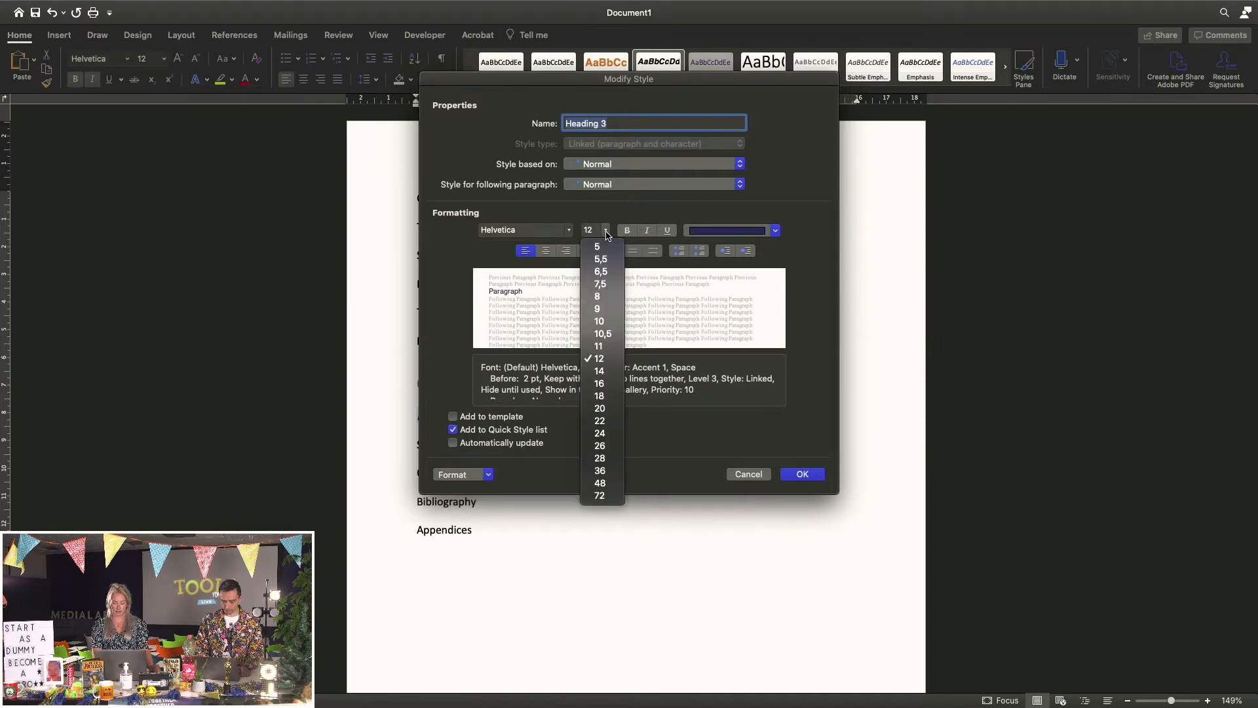
pyautogui.click(598, 346)
pyautogui.click(772, 231)
pyautogui.click(712, 296)
pyautogui.click(812, 474)
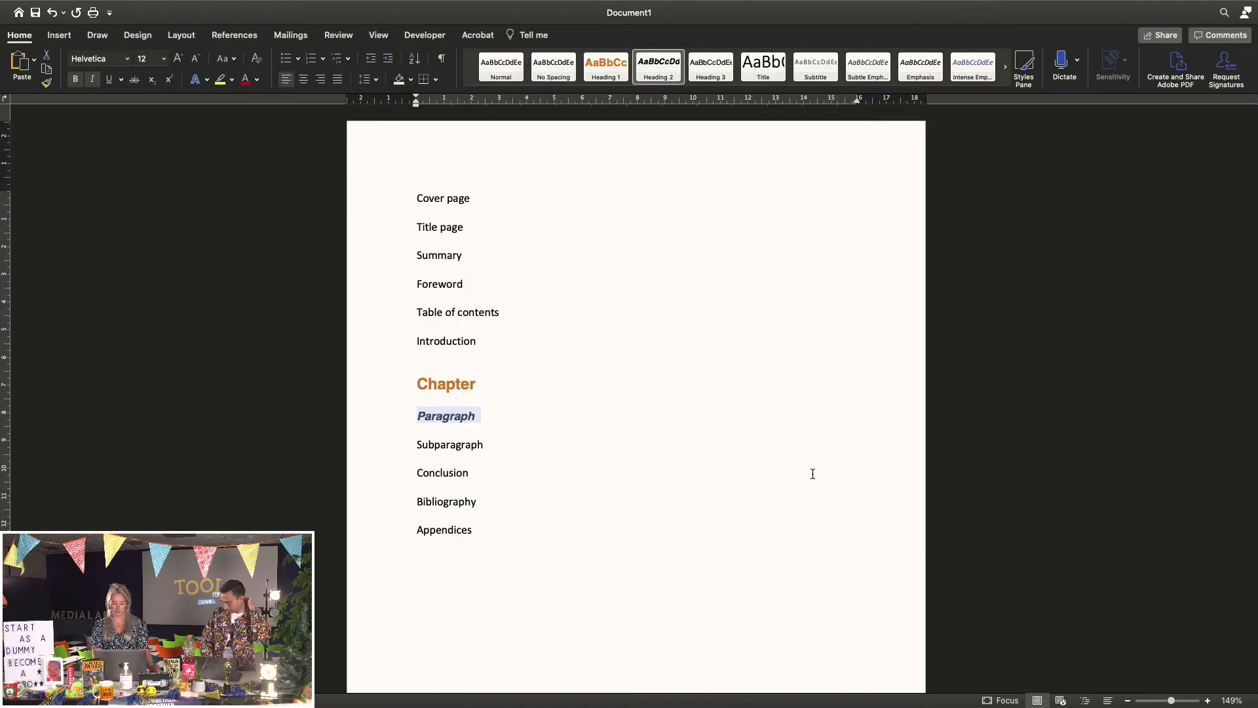
# Apply Heading 3 to the Subparagraph line, then select the Chapter heading
pyautogui.click(385, 445)
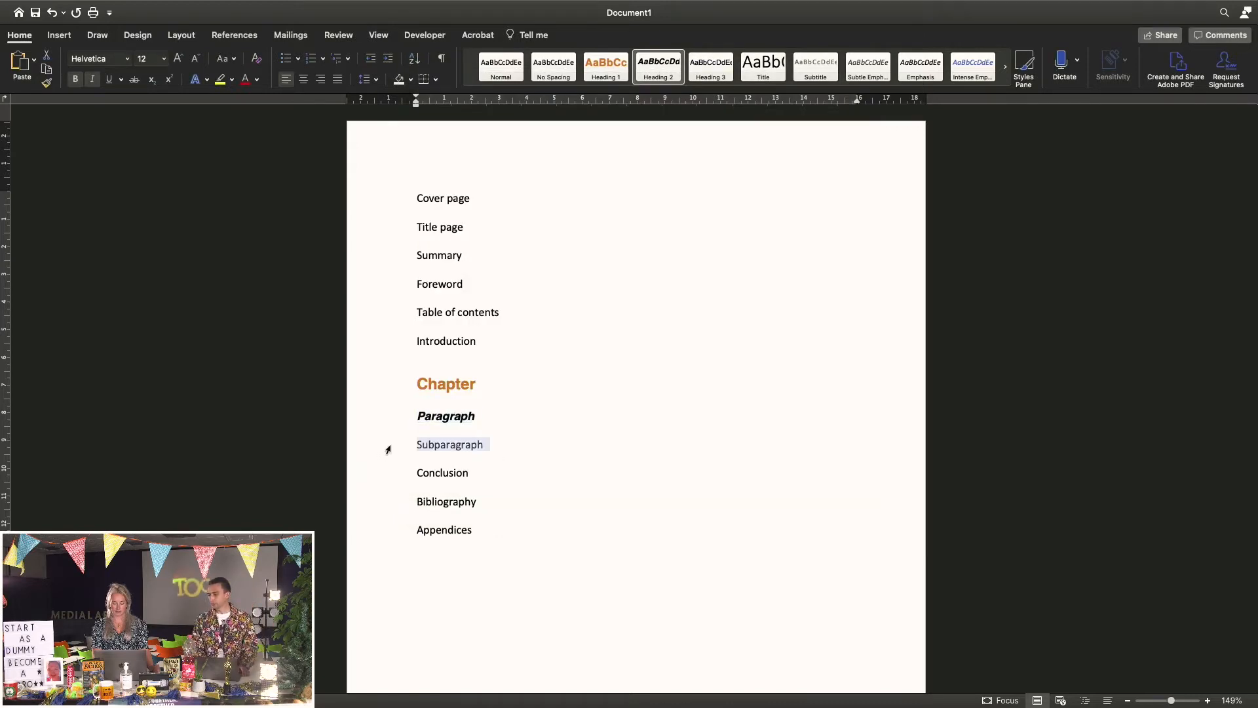
pyautogui.click(711, 74)
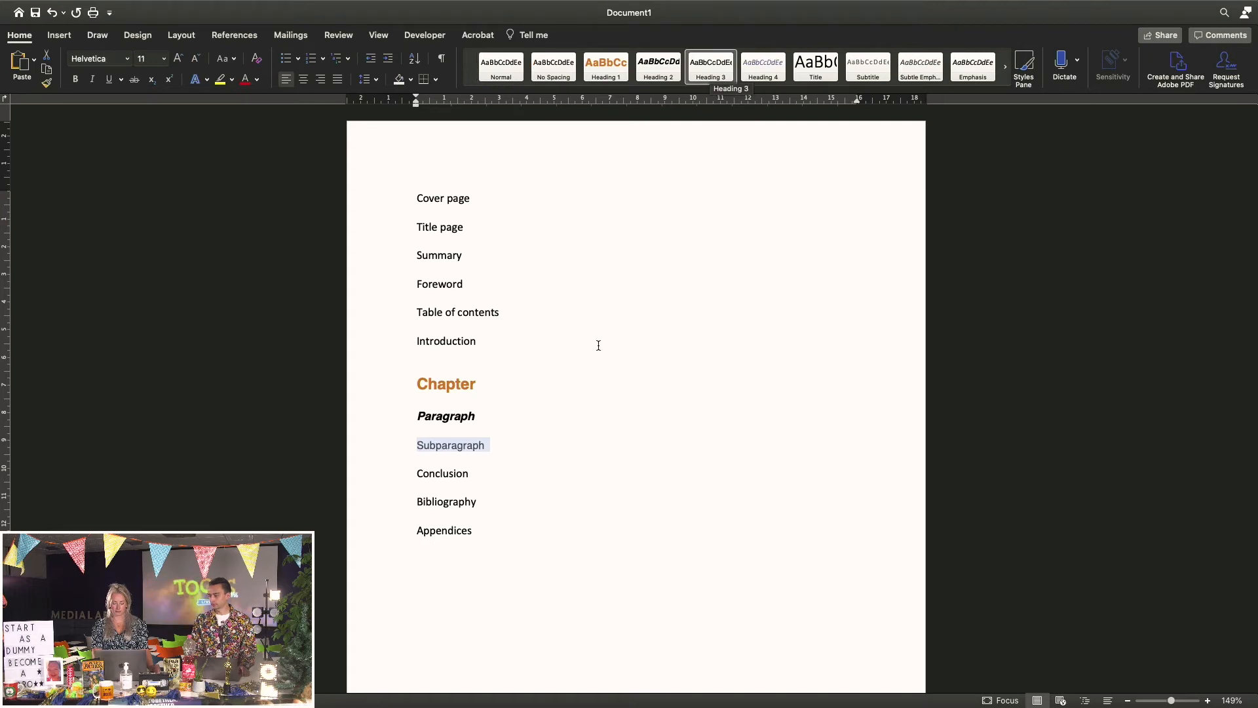
pyautogui.click(529, 471)
pyautogui.click(519, 445)
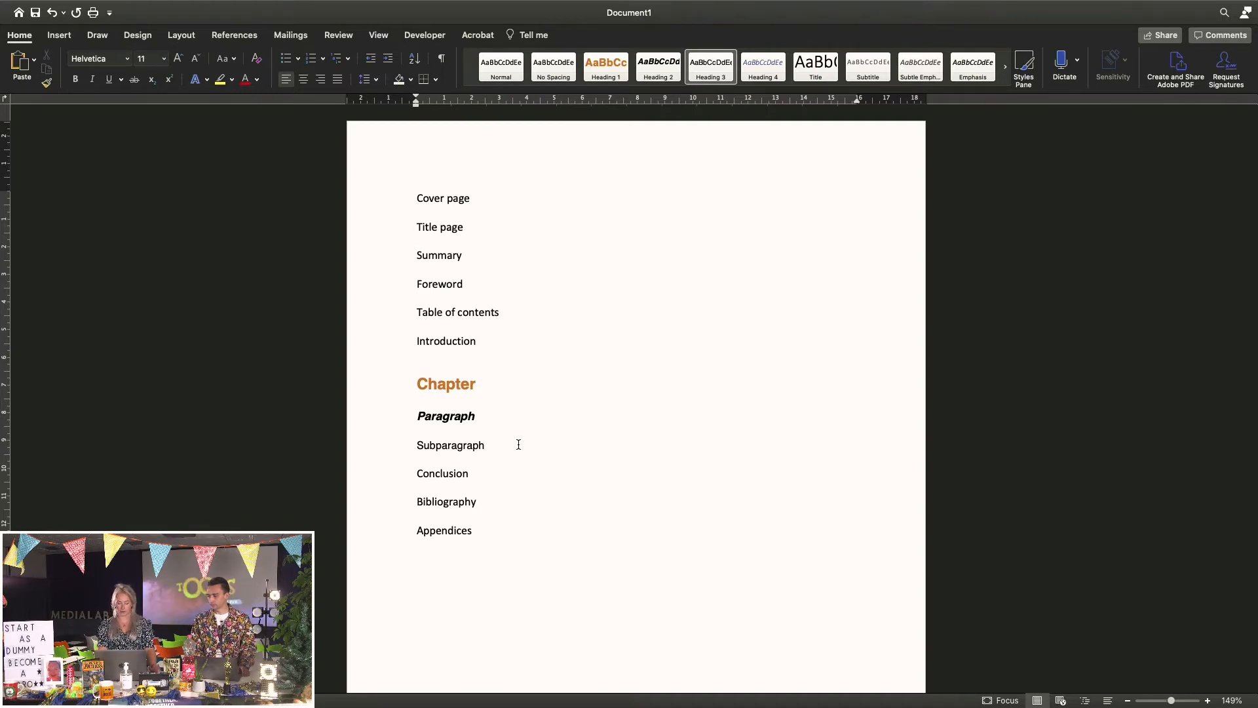
pyautogui.click(397, 390)
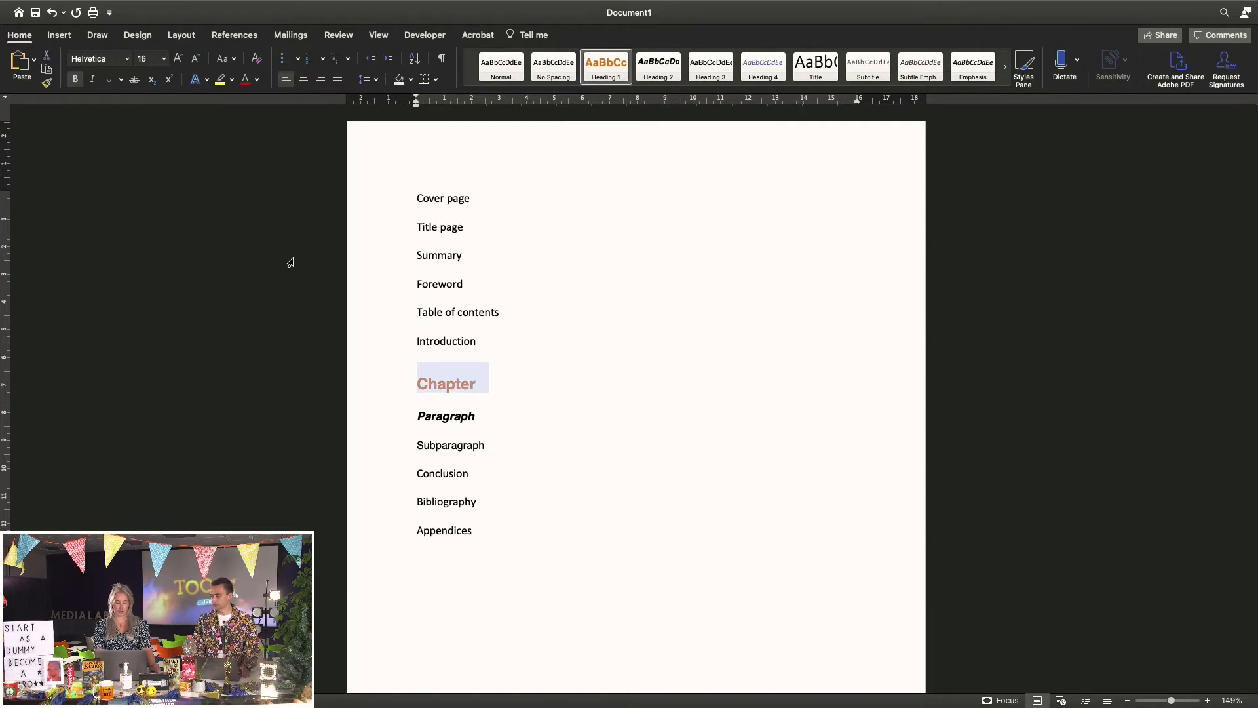
# Apply the 1 / 1.1 / 1.1.1 multilevel heading list from the Multilevel List dropdown
pyautogui.click(349, 64)
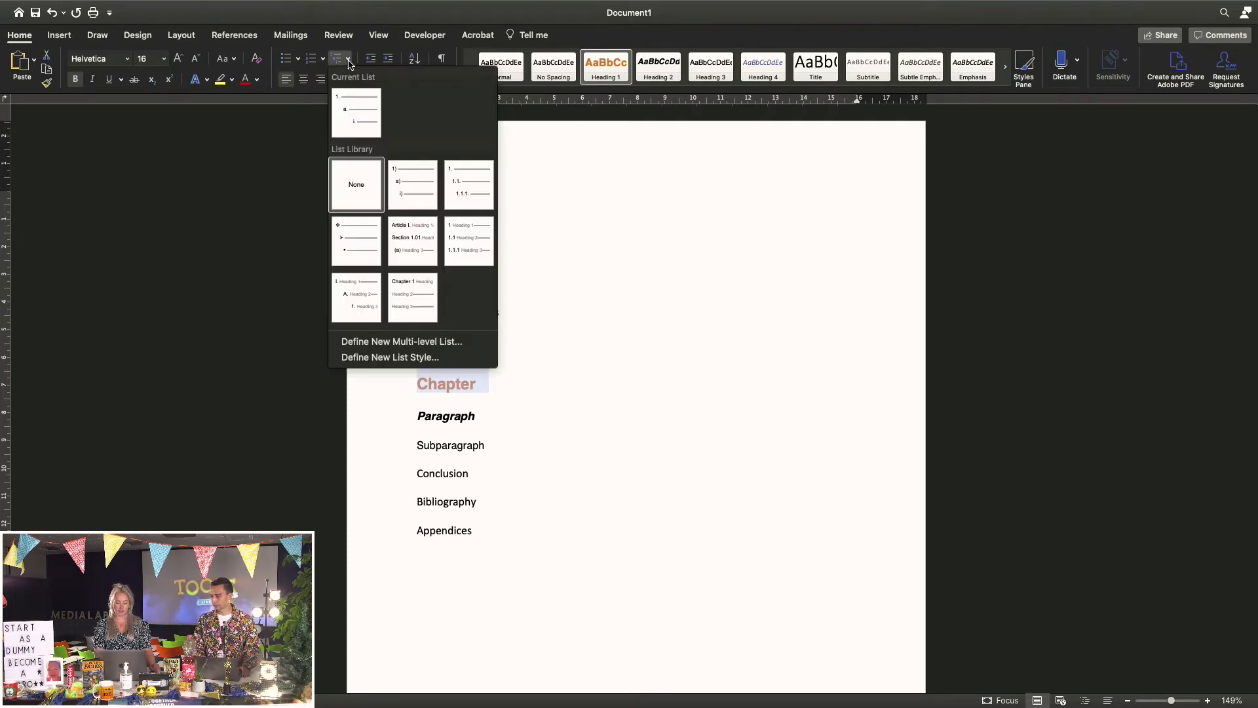
pyautogui.click(469, 239)
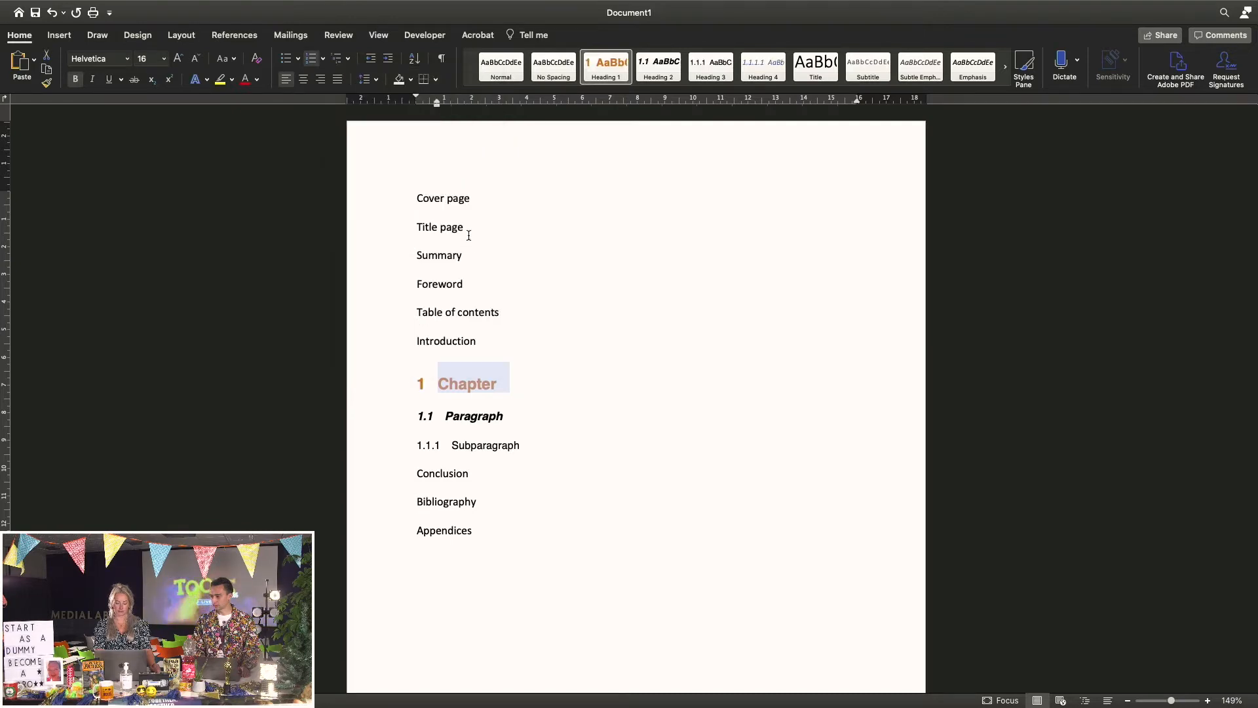
pyautogui.click(563, 444)
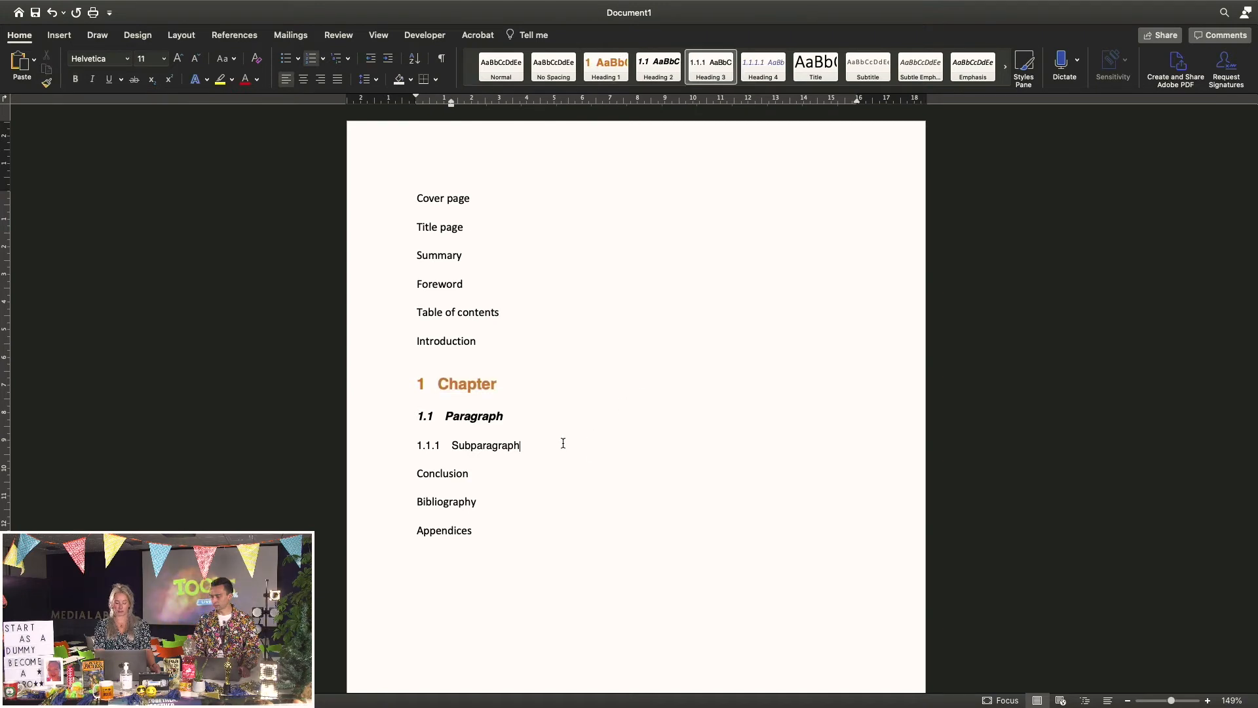
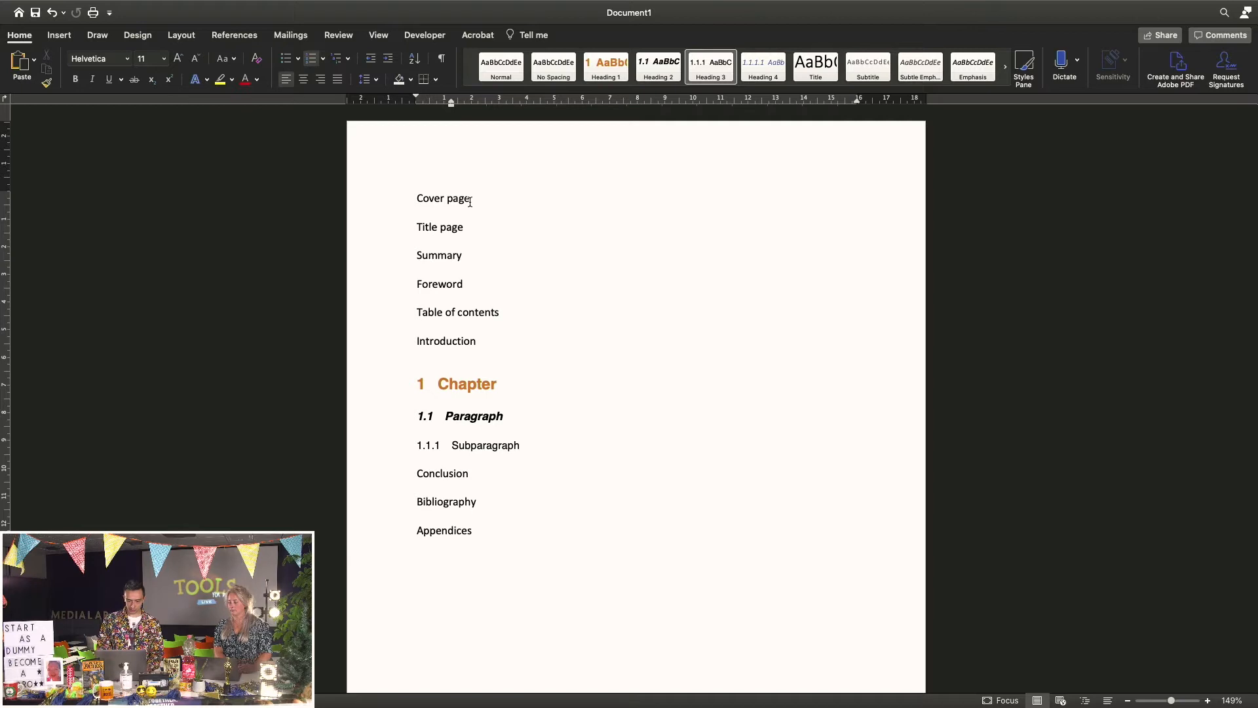
# Insert a Next Page section break after the Table of contents line
pyautogui.click(473, 199)
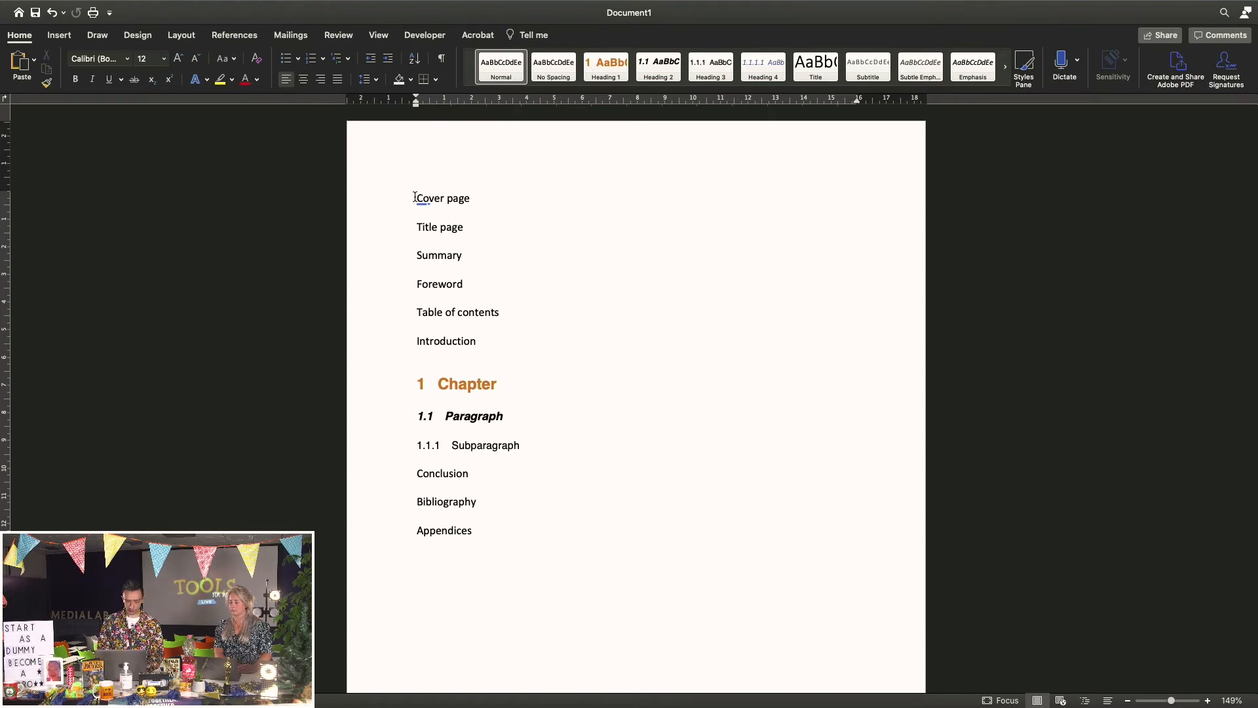
pyautogui.moveTo(415, 197); pyautogui.dragTo(500, 309)
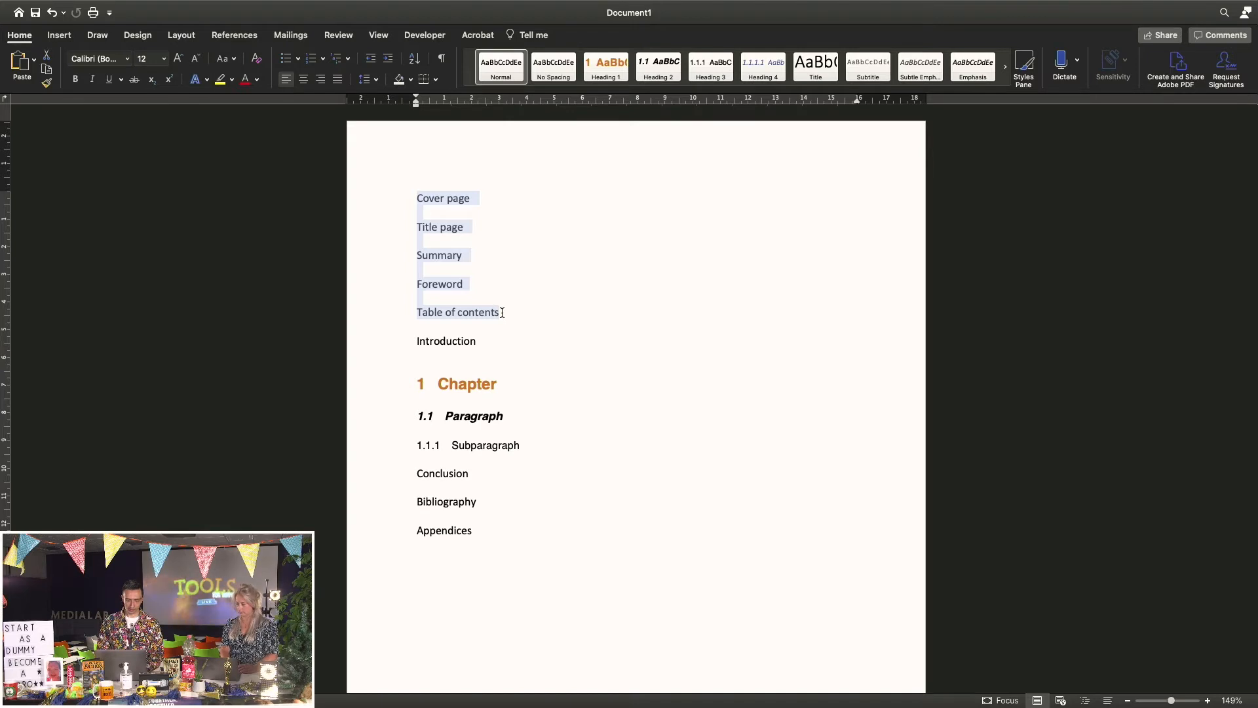
pyautogui.click(501, 313)
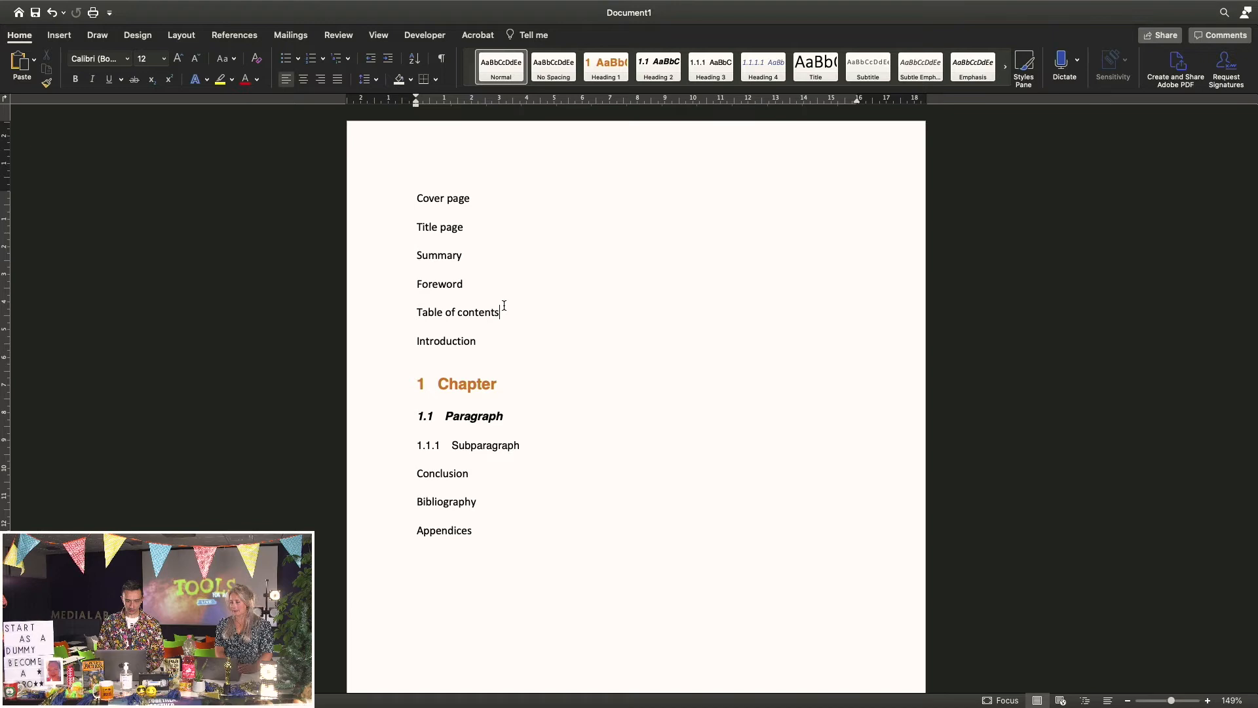
pyautogui.click(189, 40)
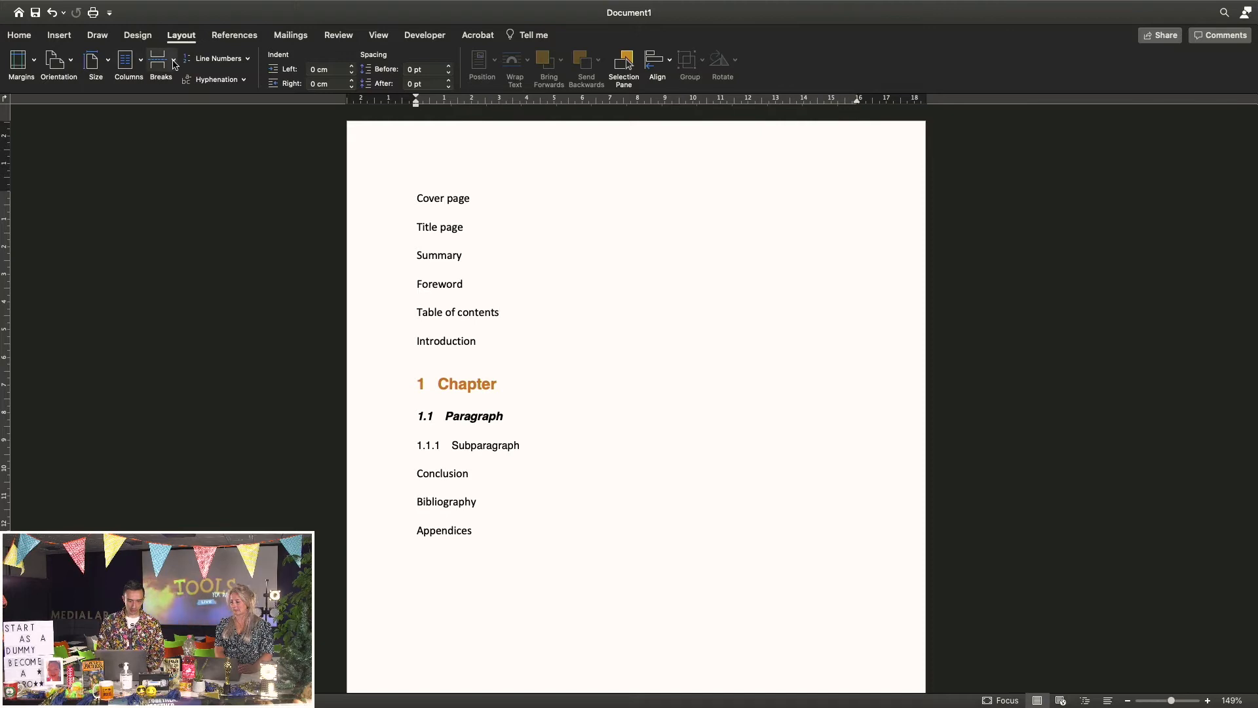
pyautogui.click(174, 60)
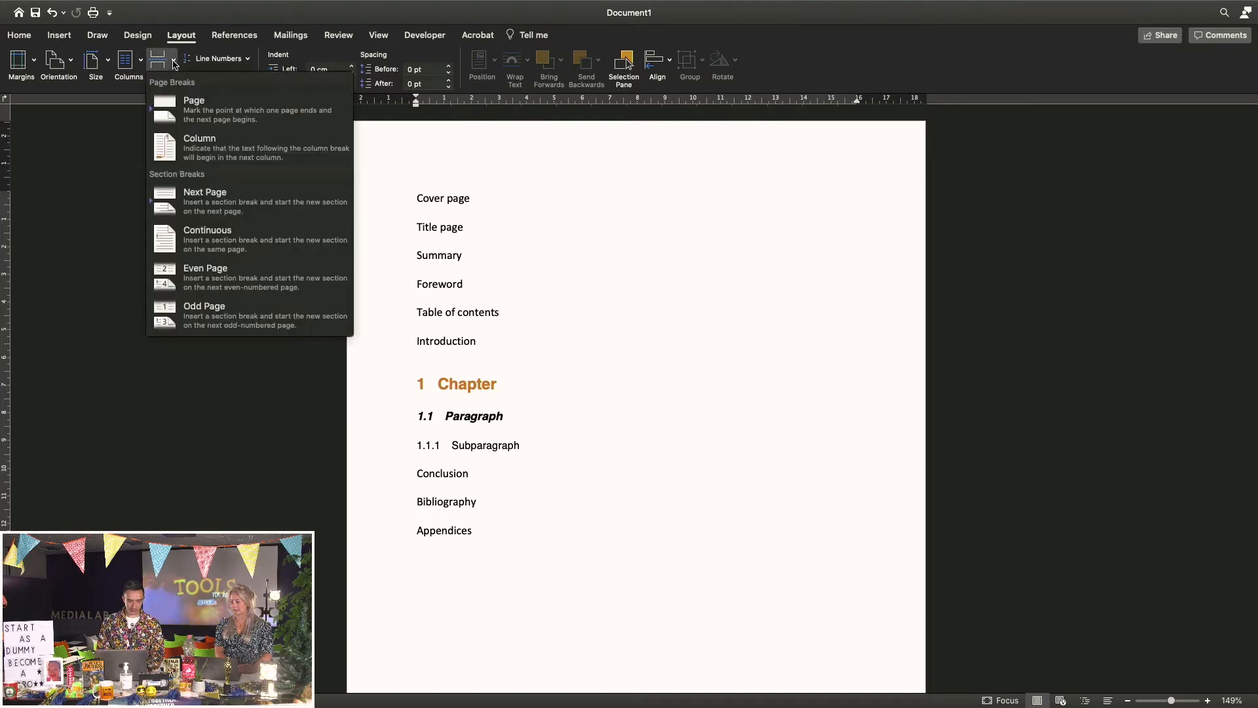
pyautogui.click(221, 202)
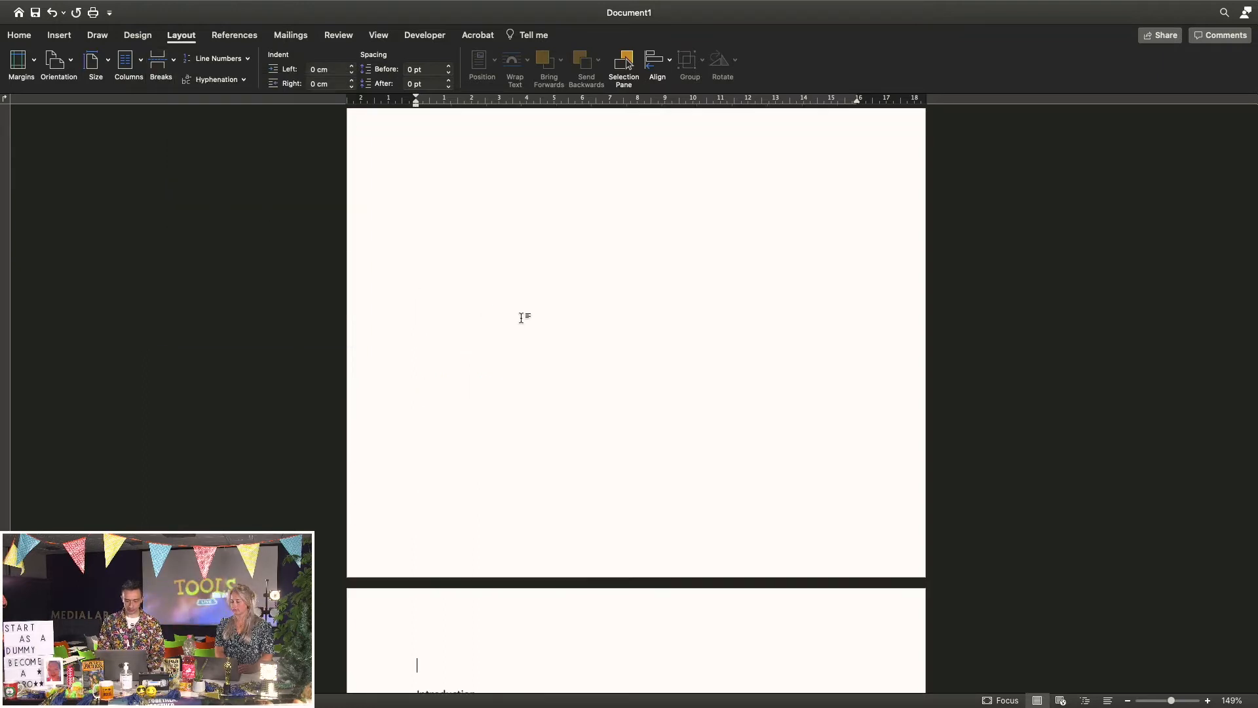
# Open the header of the new second section, starting at Introduction, for editing
pyautogui.scroll(-5, 528, 319)
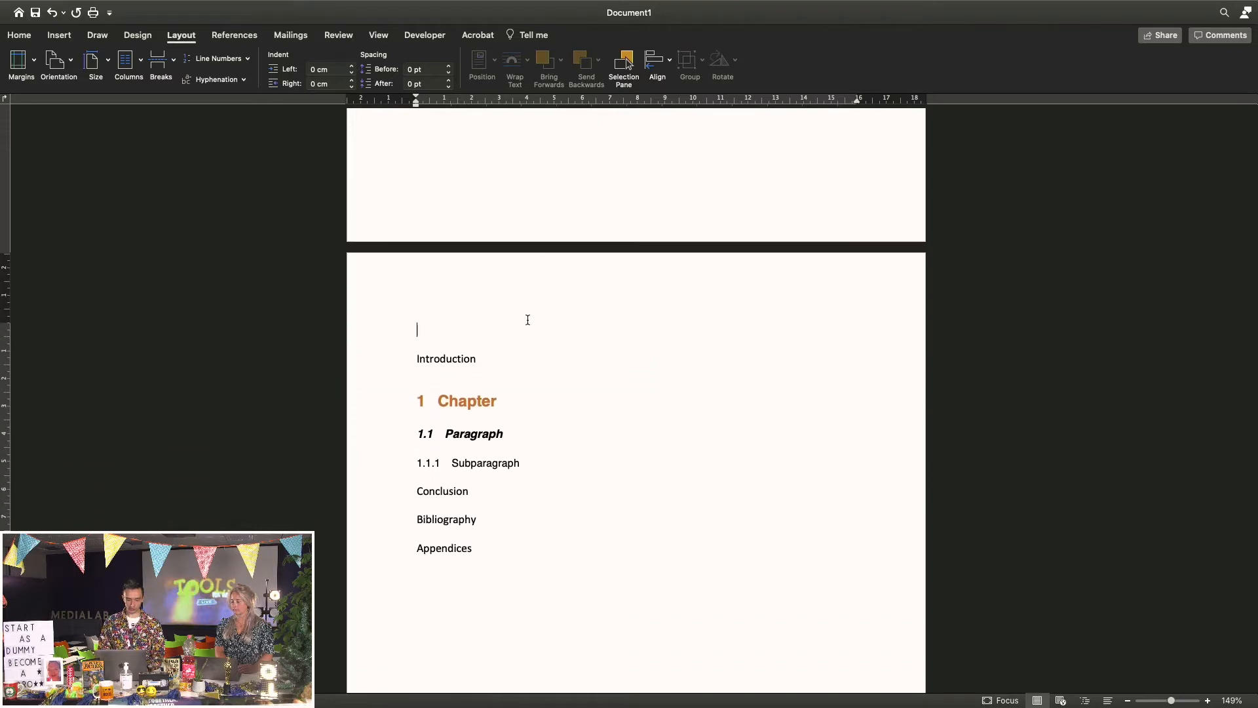
pyautogui.scroll(3, 567, 348)
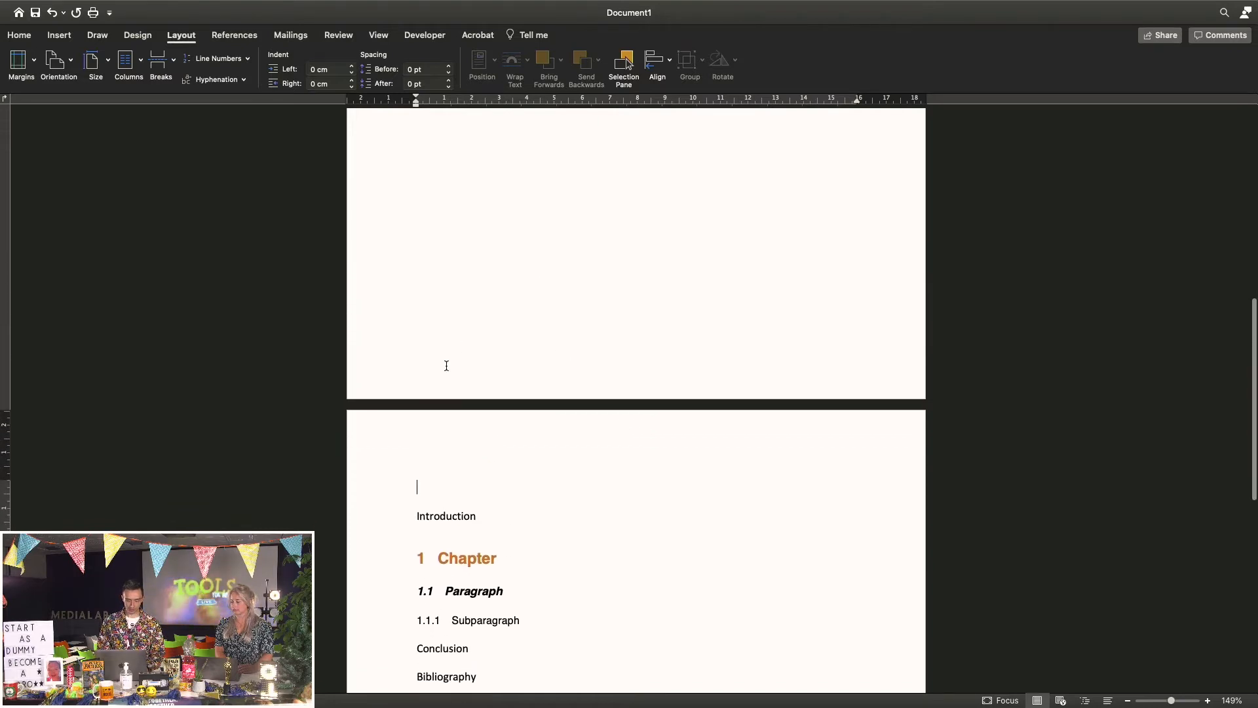
pyautogui.doubleClick(484, 440)
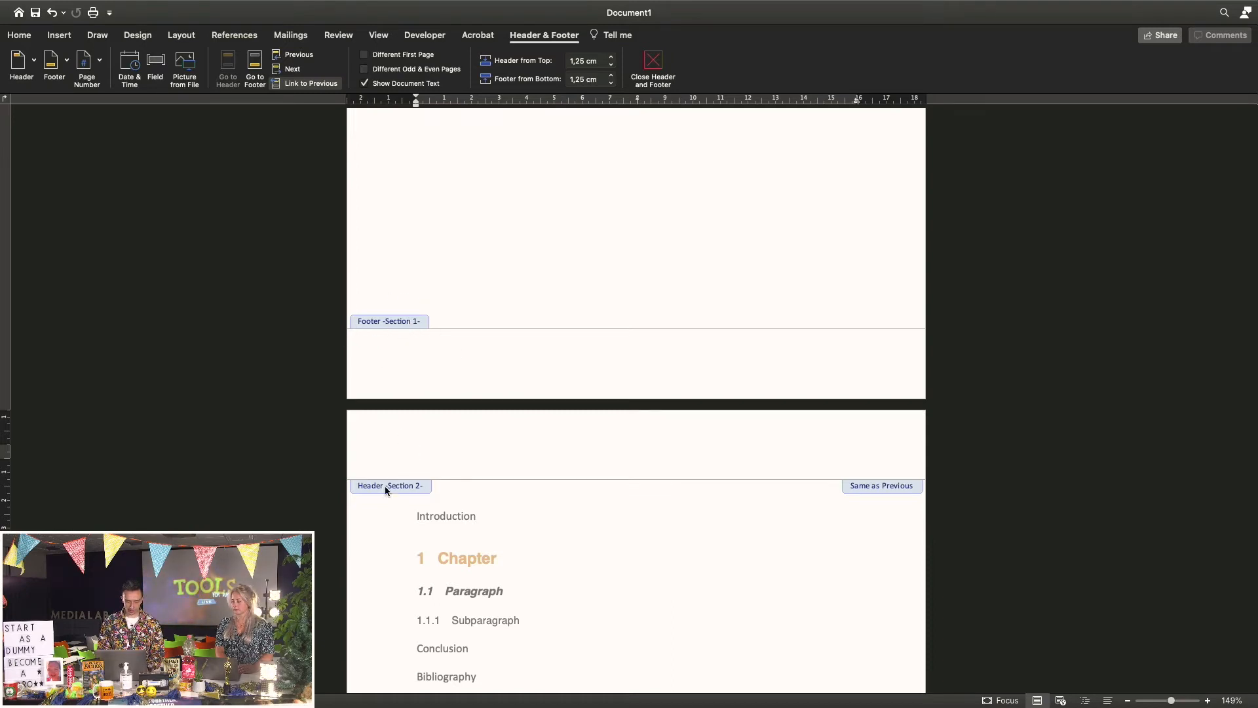
# Close the header and put the insertion point after Cover page on page 1
pyautogui.scroll(10, 520, 510)
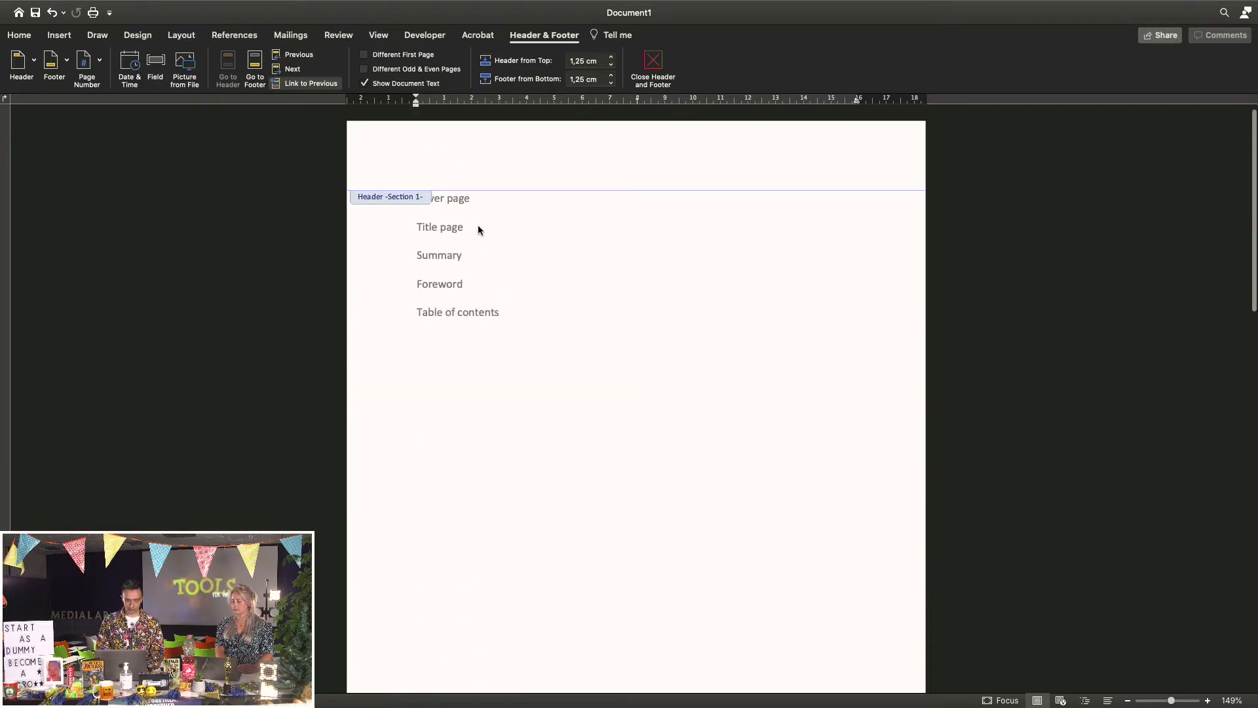
pyautogui.doubleClick(478, 227)
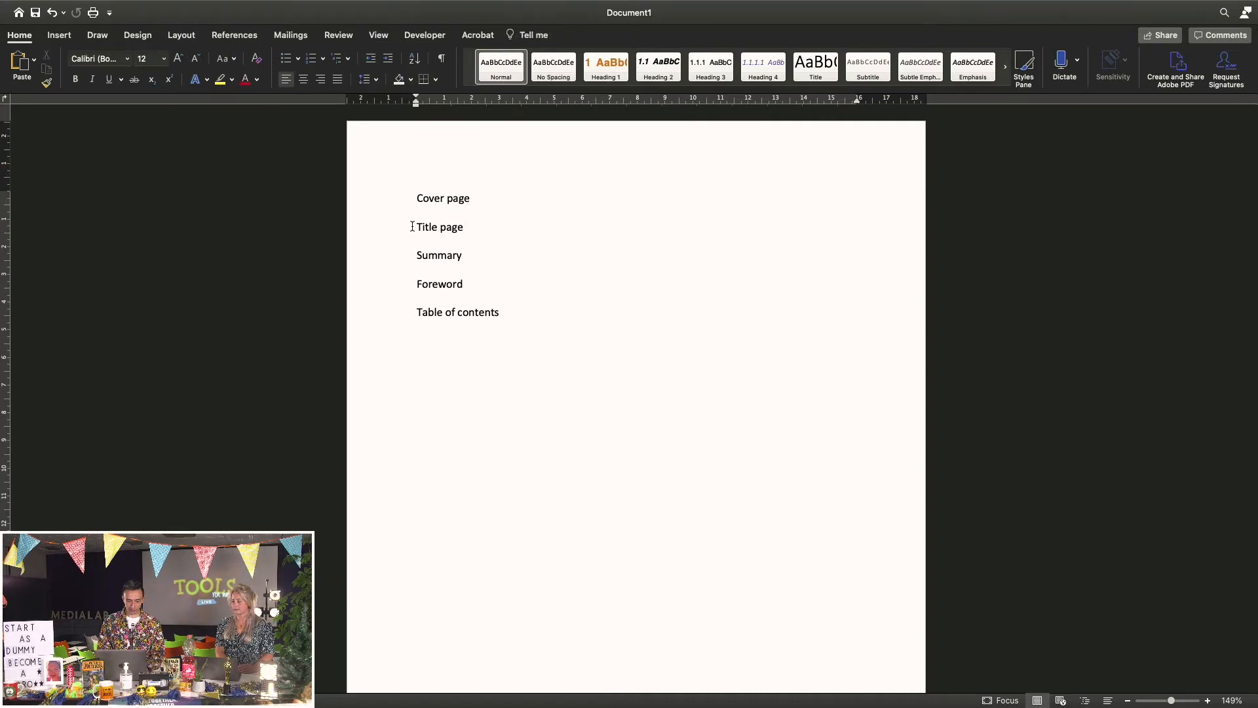
pyautogui.moveTo(416, 227); pyautogui.dragTo(460, 229)
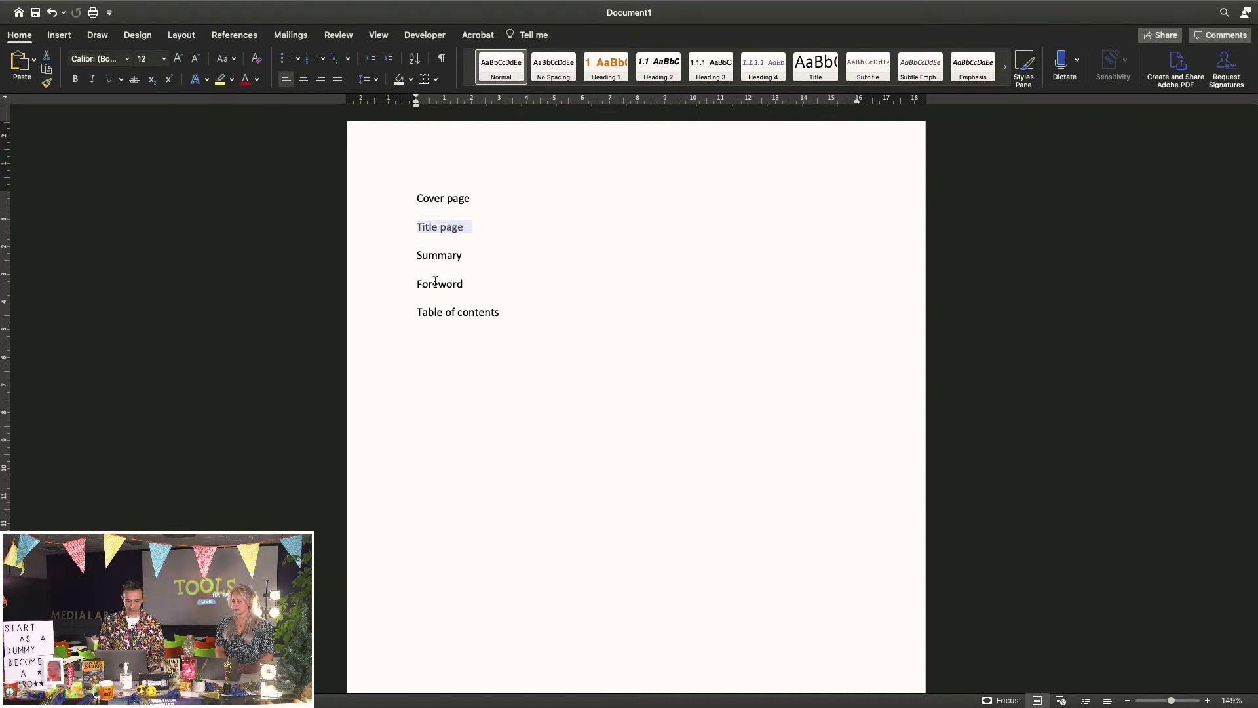
pyautogui.click(472, 227)
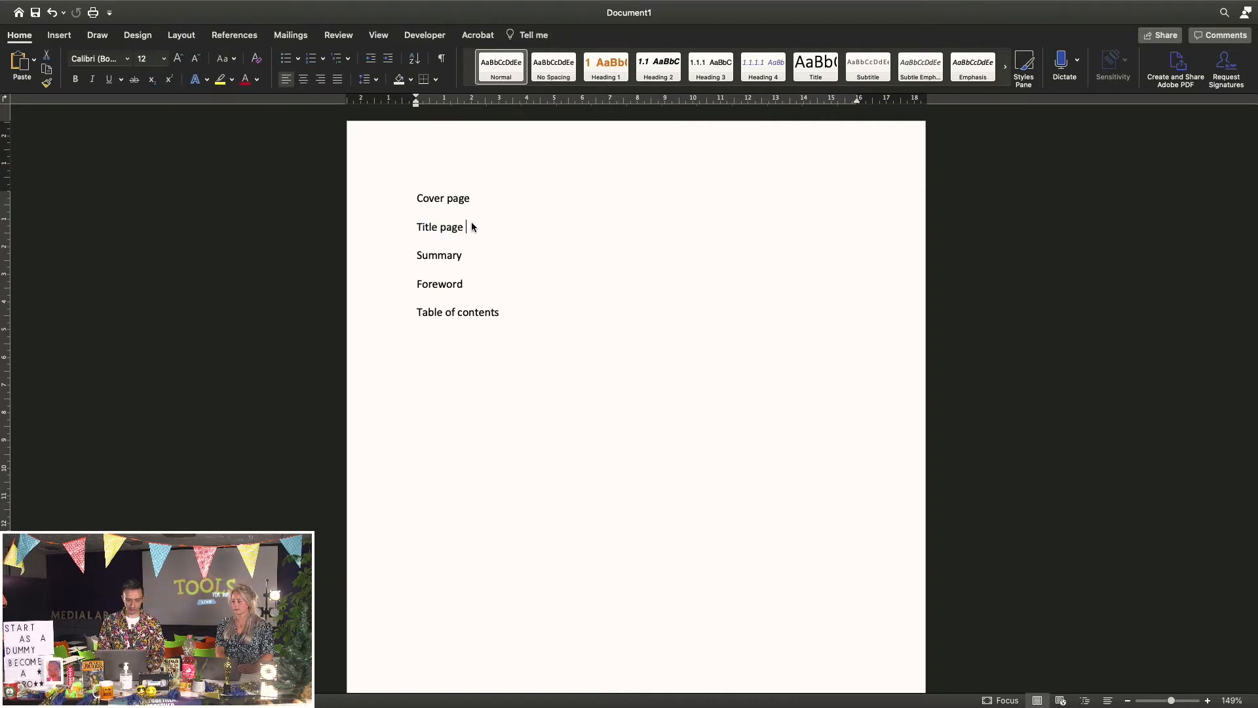
pyautogui.click(470, 195)
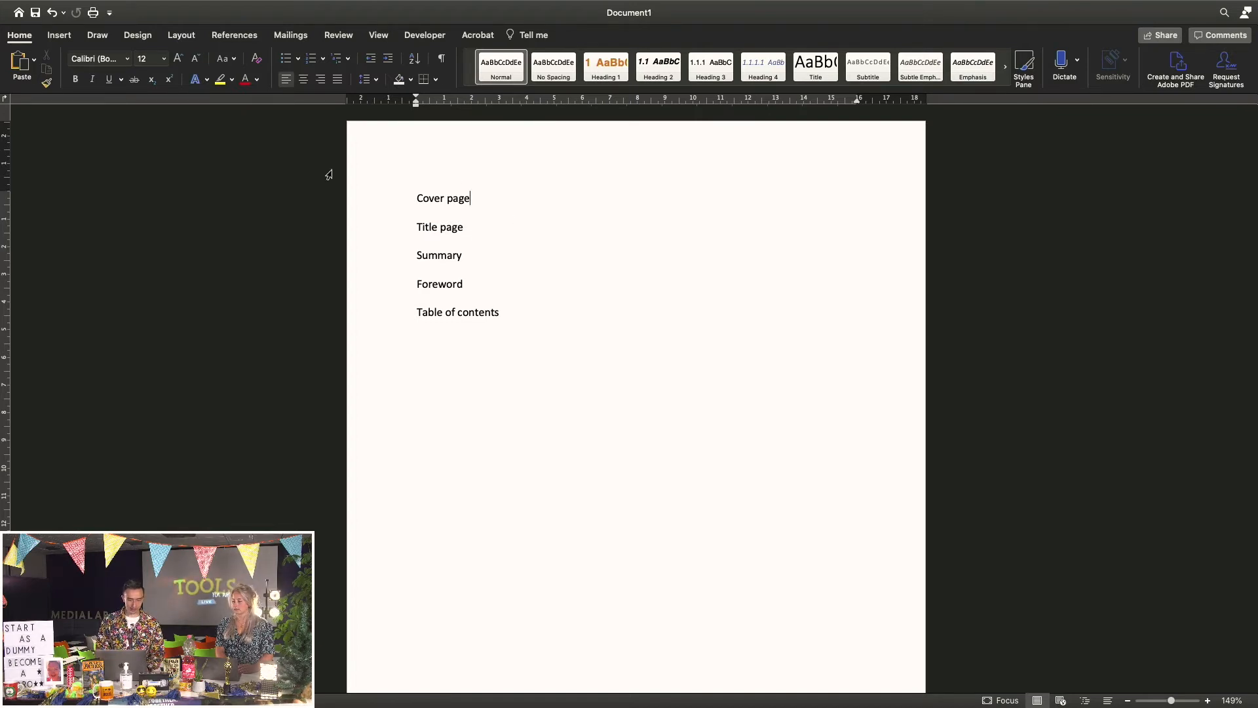
# Insert page breaks after Cover page and Title page so each stands alone
pyautogui.click(181, 36)
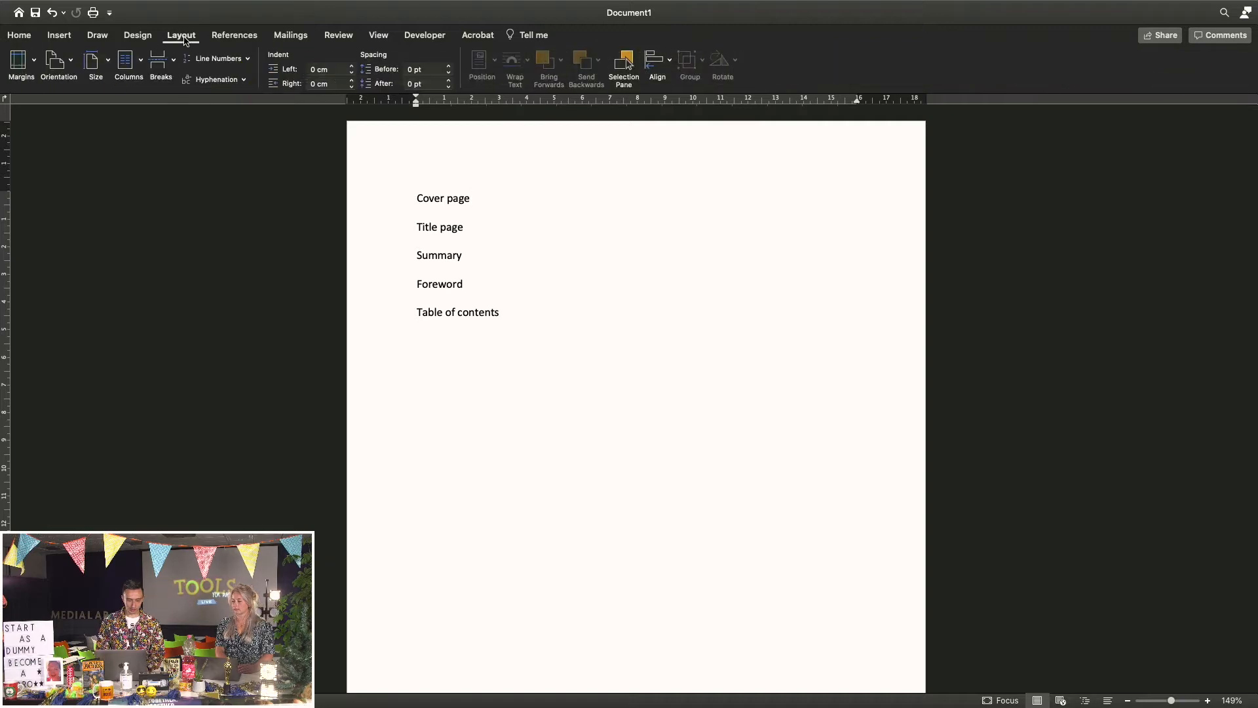
pyautogui.click(158, 61)
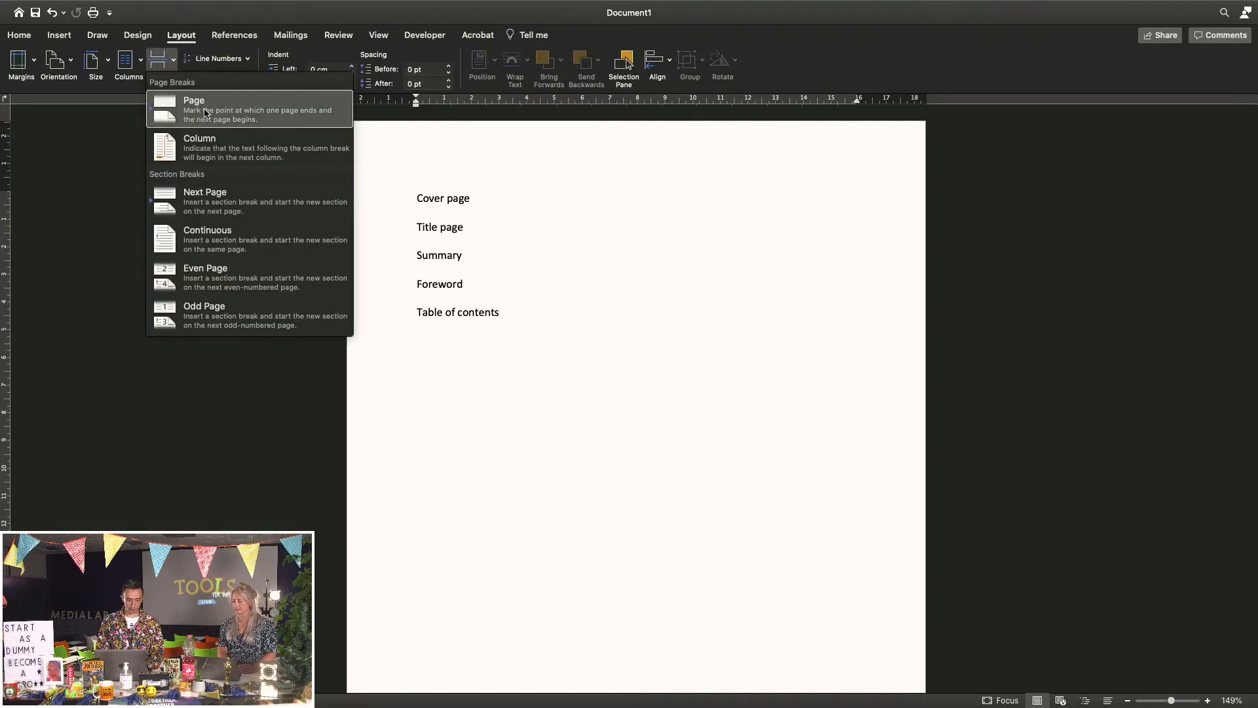
pyautogui.click(488, 201)
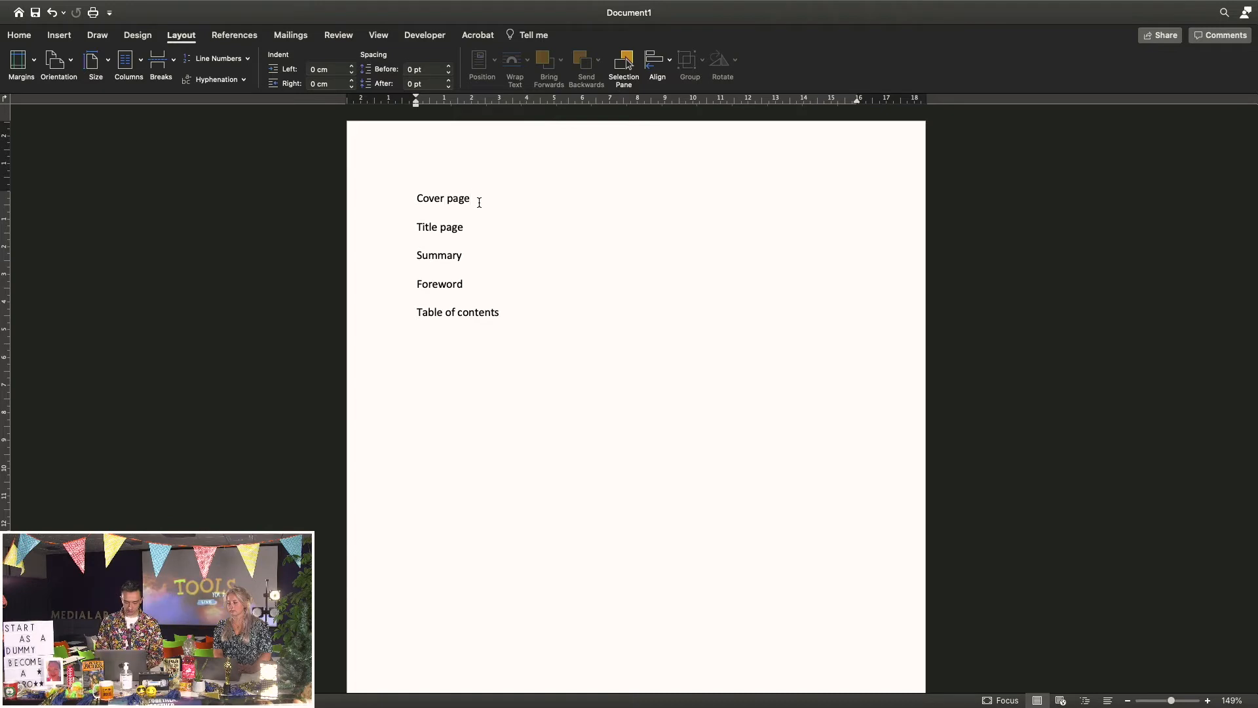
pyautogui.press('super+Return')
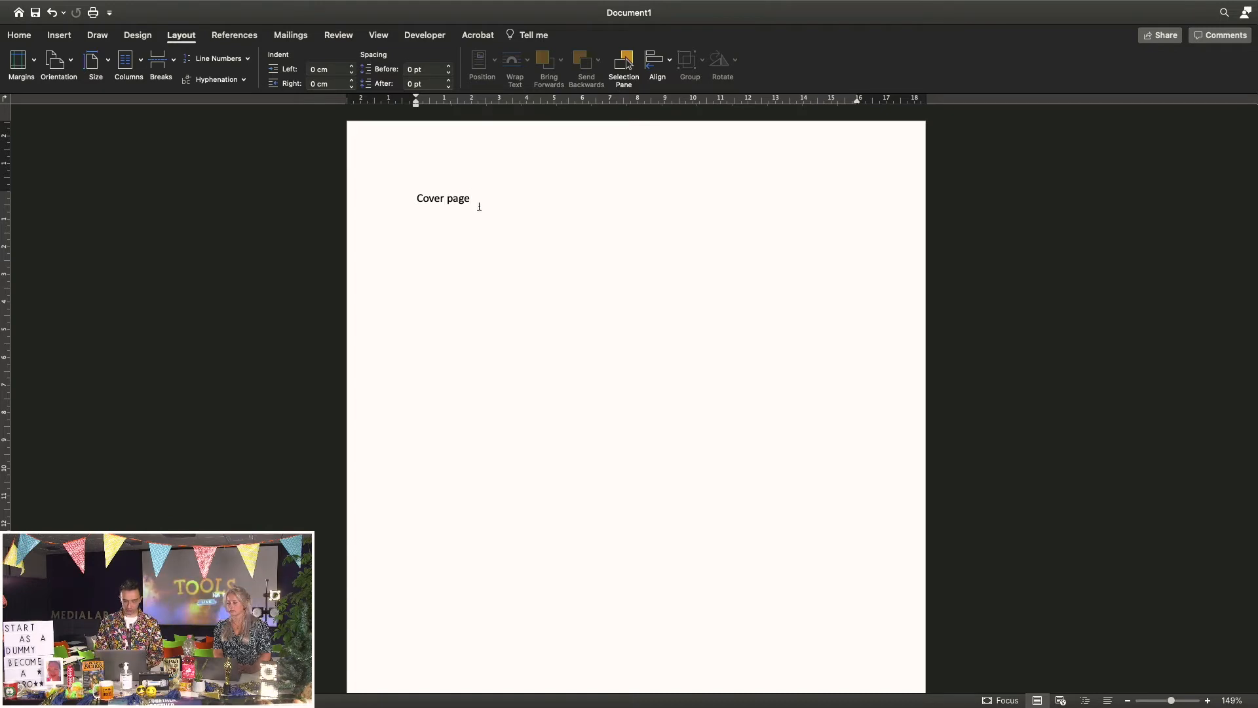
pyautogui.scroll(-6, 538, 482)
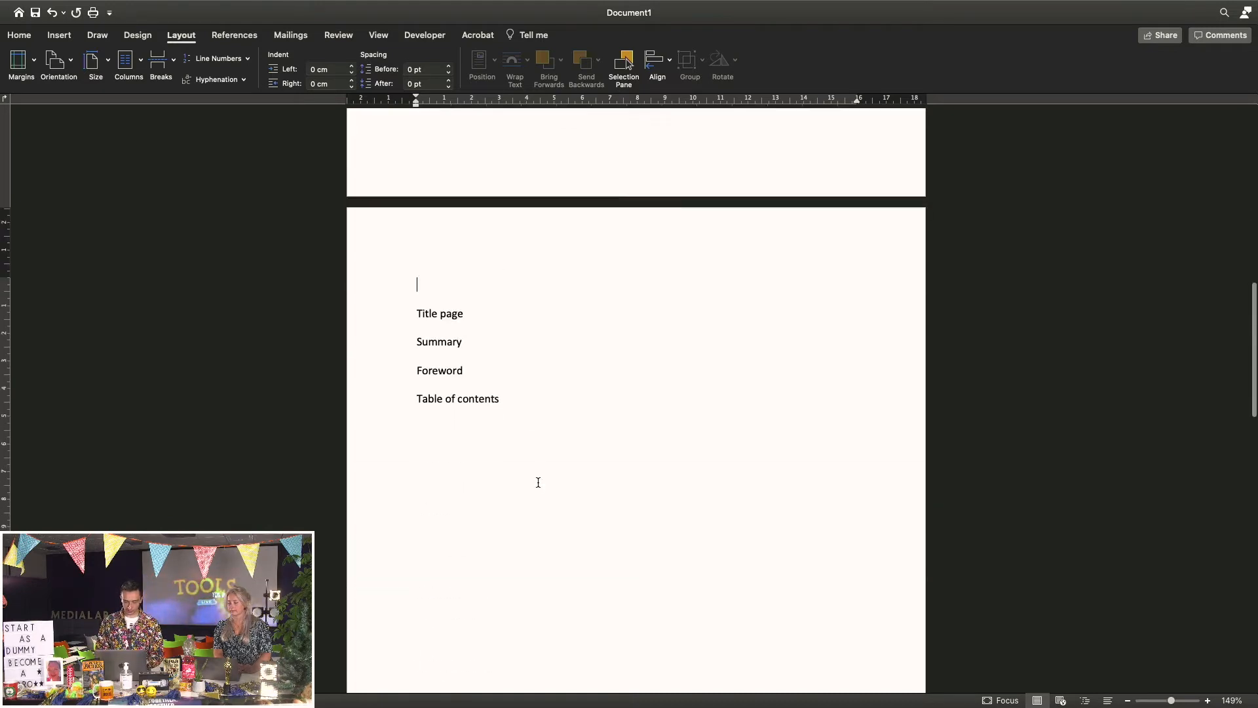
pyautogui.scroll(12, 538, 483)
pyautogui.scroll(-9, 538, 483)
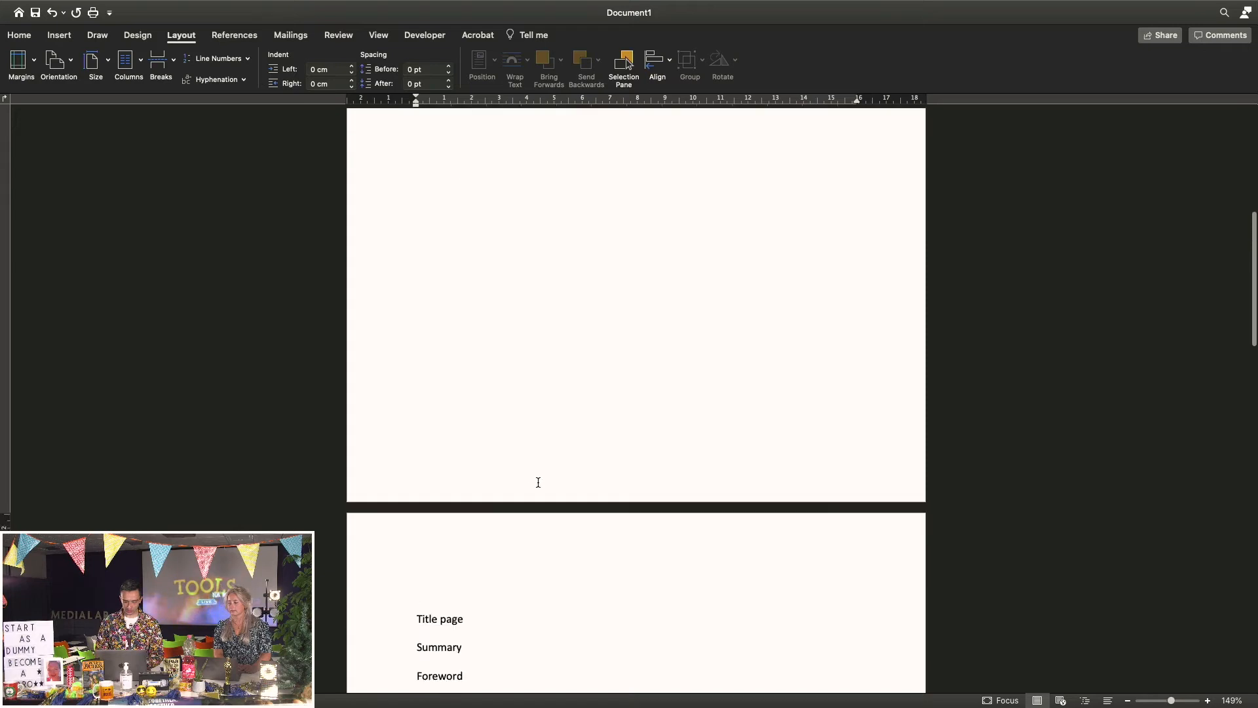
pyautogui.scroll(-3, 538, 482)
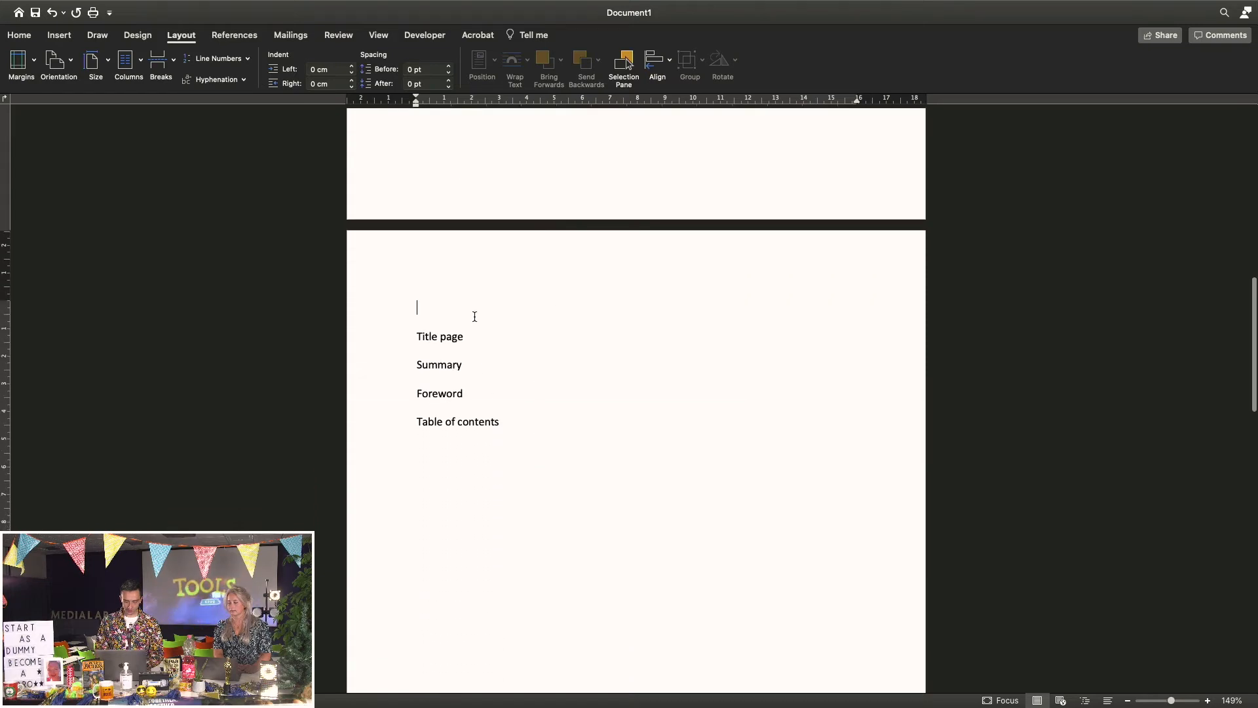
pyautogui.click(471, 337)
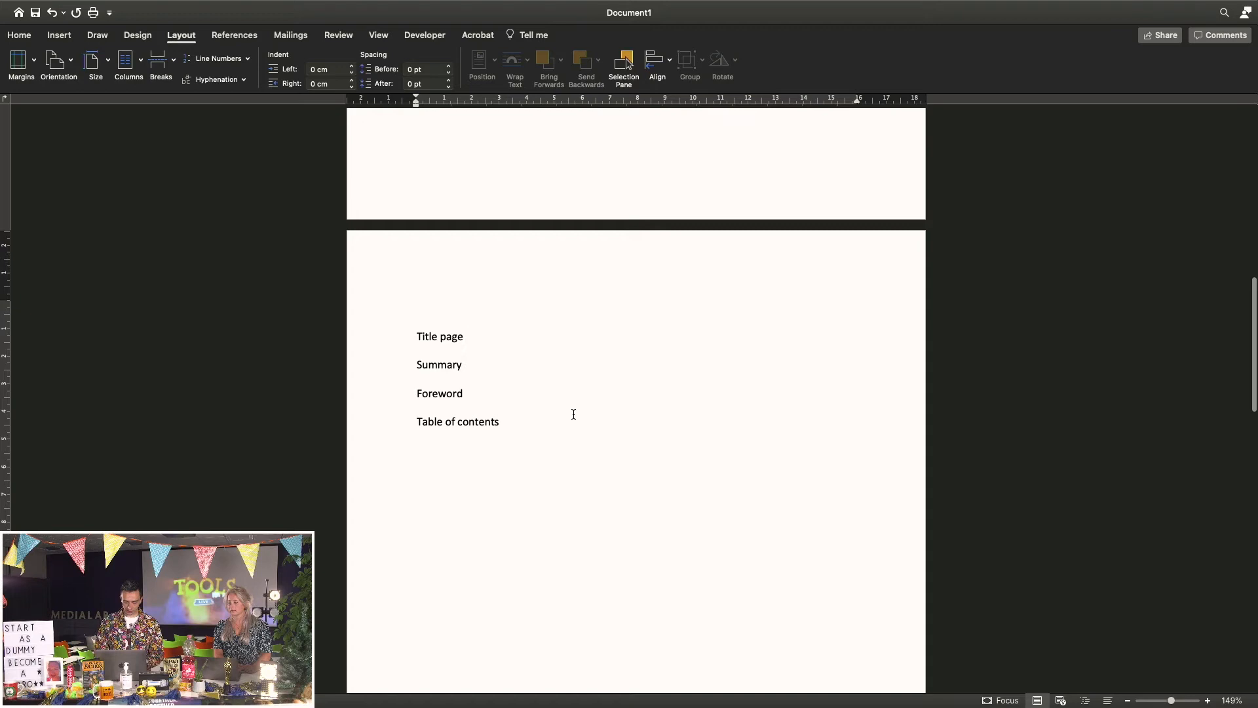
pyautogui.press('super+Return')
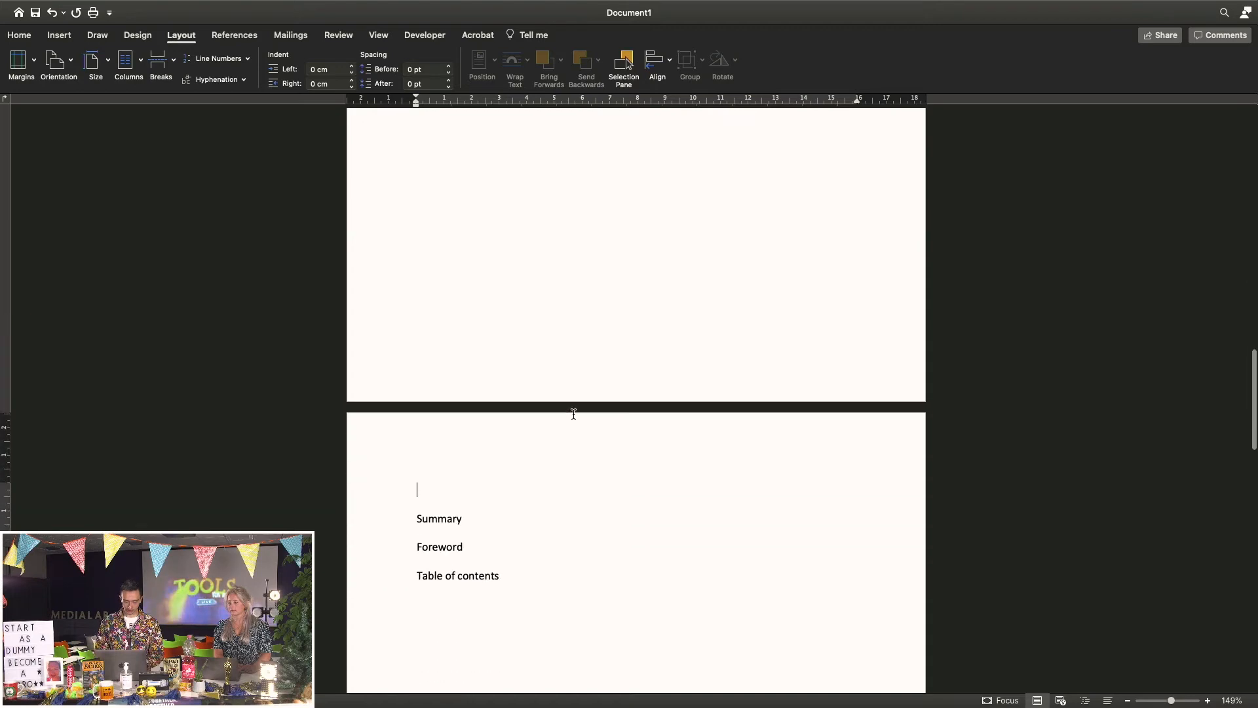
# Insert page breaks after Summary and Foreword, leaving Table of contents on its own page
pyautogui.scroll(-2, 550, 407)
pyautogui.click(474, 385)
pyautogui.press('super+Return')
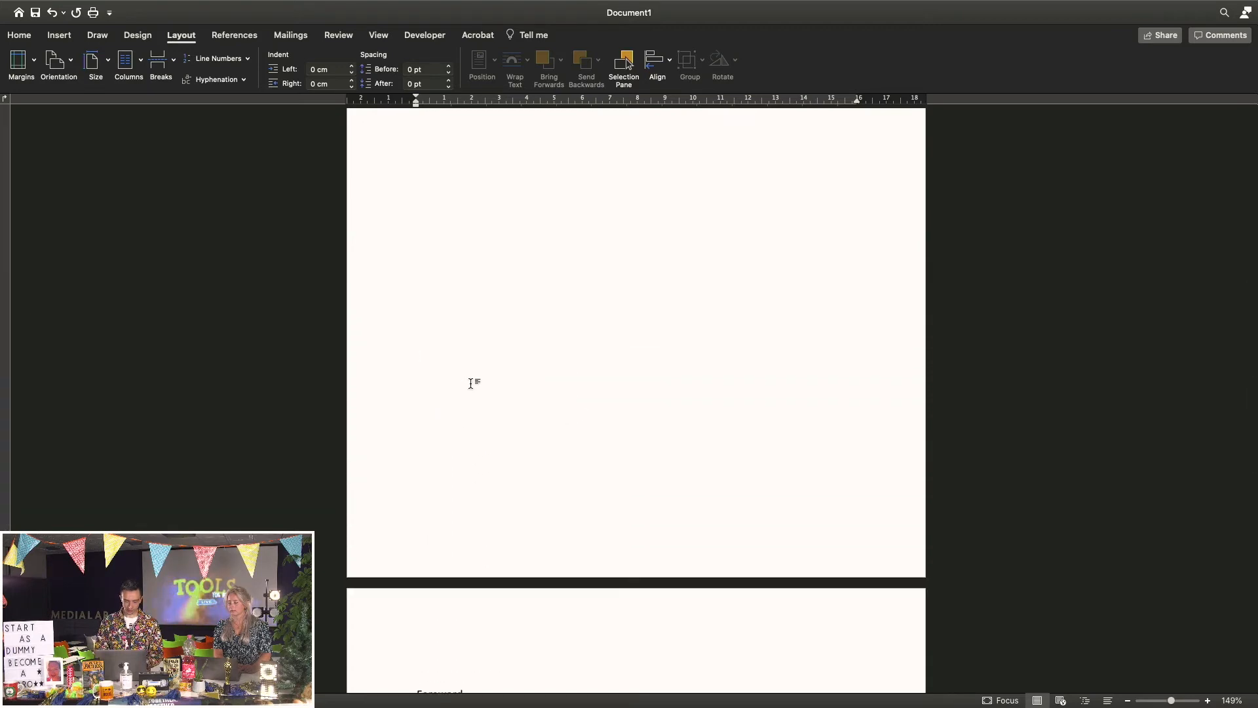
pyautogui.click(470, 232)
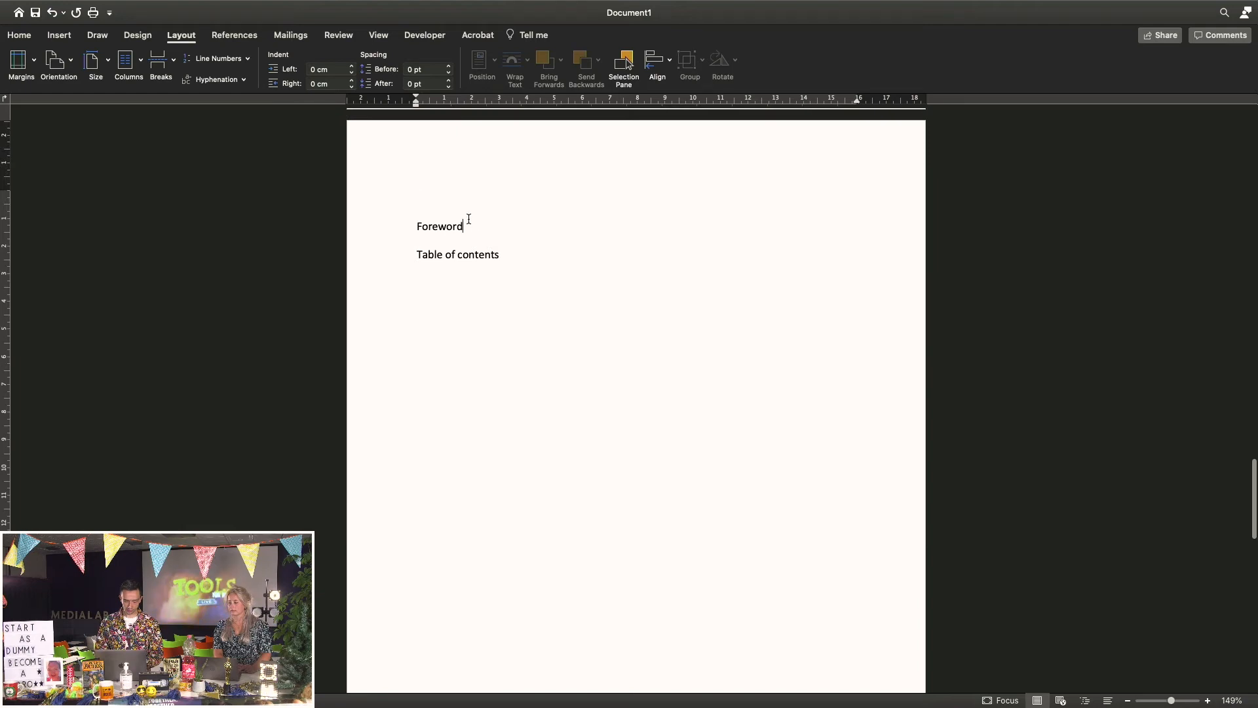
pyautogui.press('super+Return')
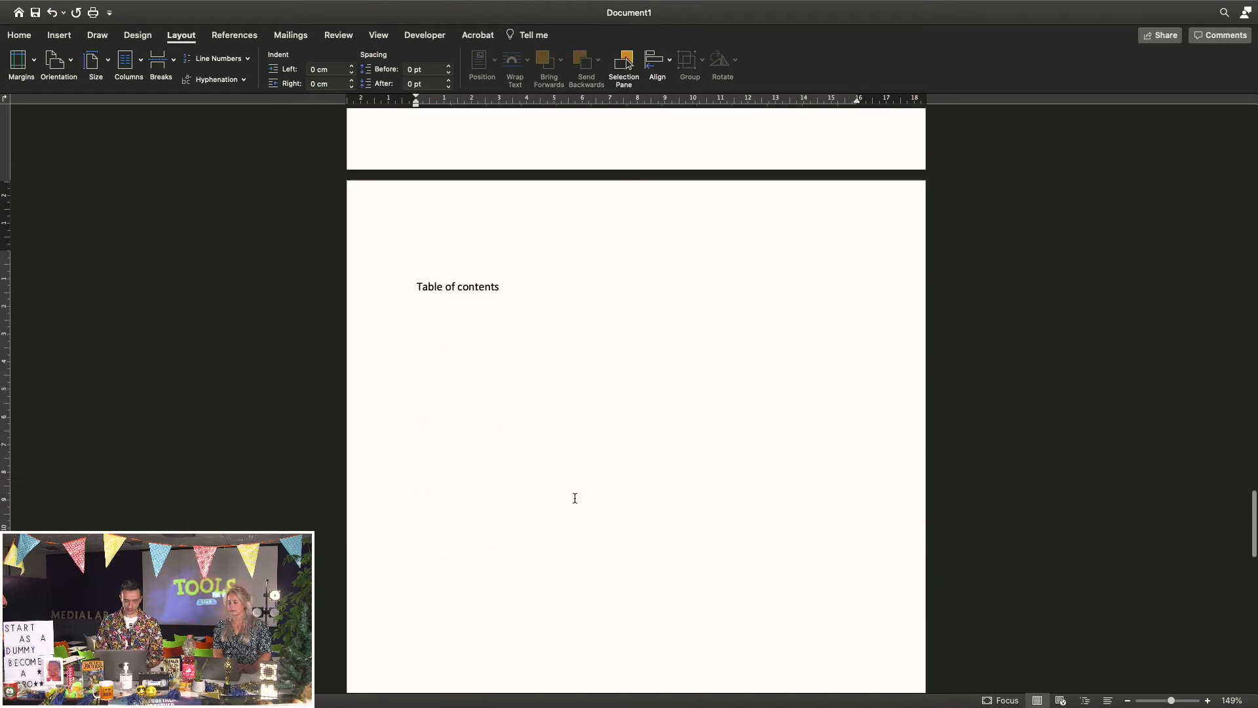
pyautogui.press('super+Return')
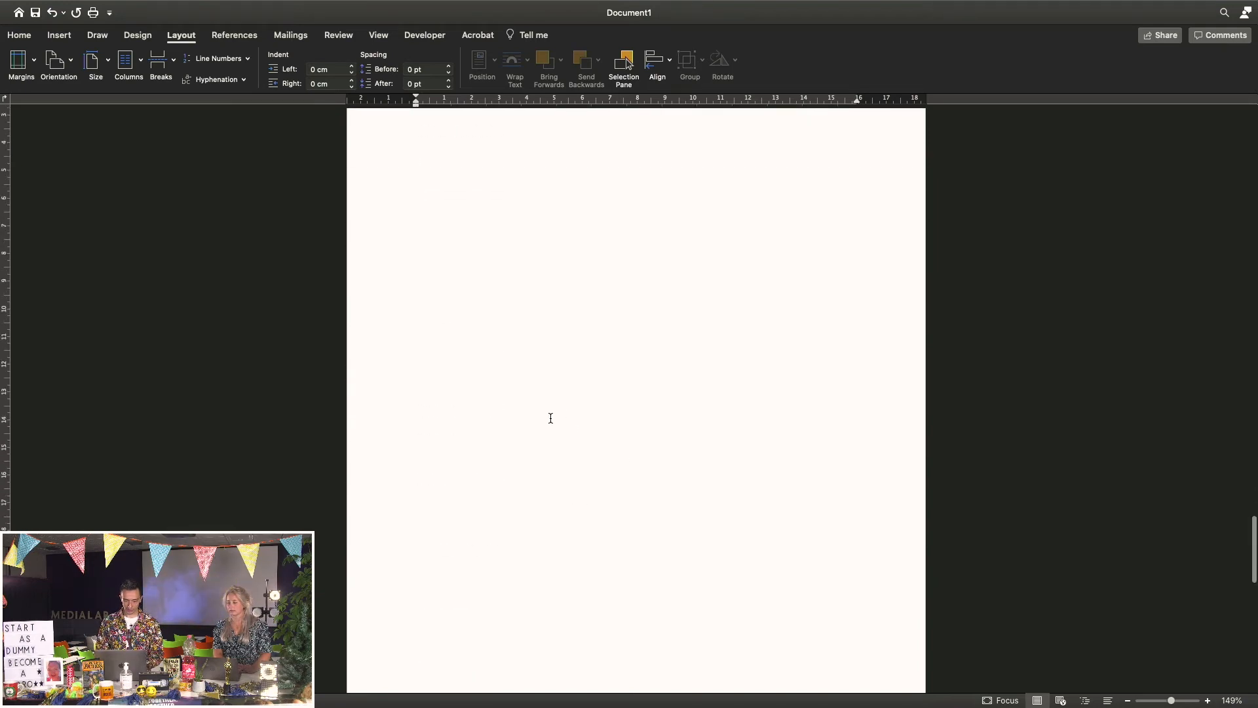
pyautogui.scroll(10, 551, 418)
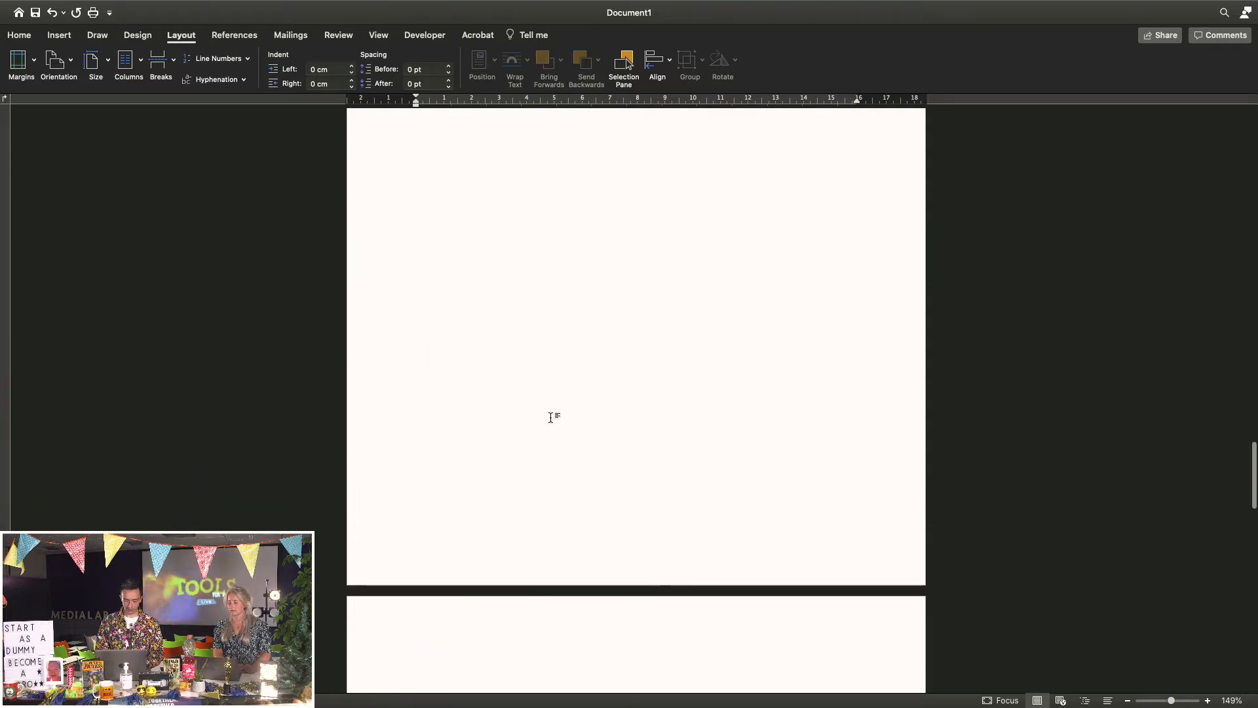
pyautogui.scroll(10, 550, 418)
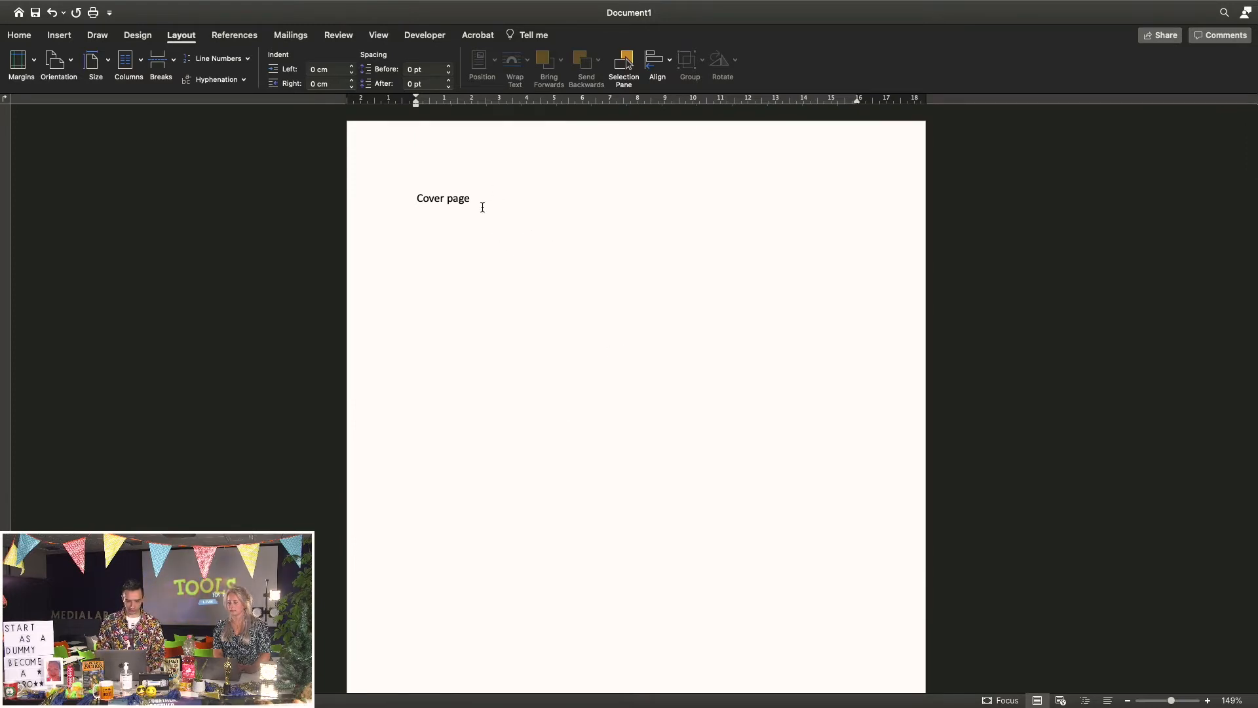
pyautogui.click(17, 37)
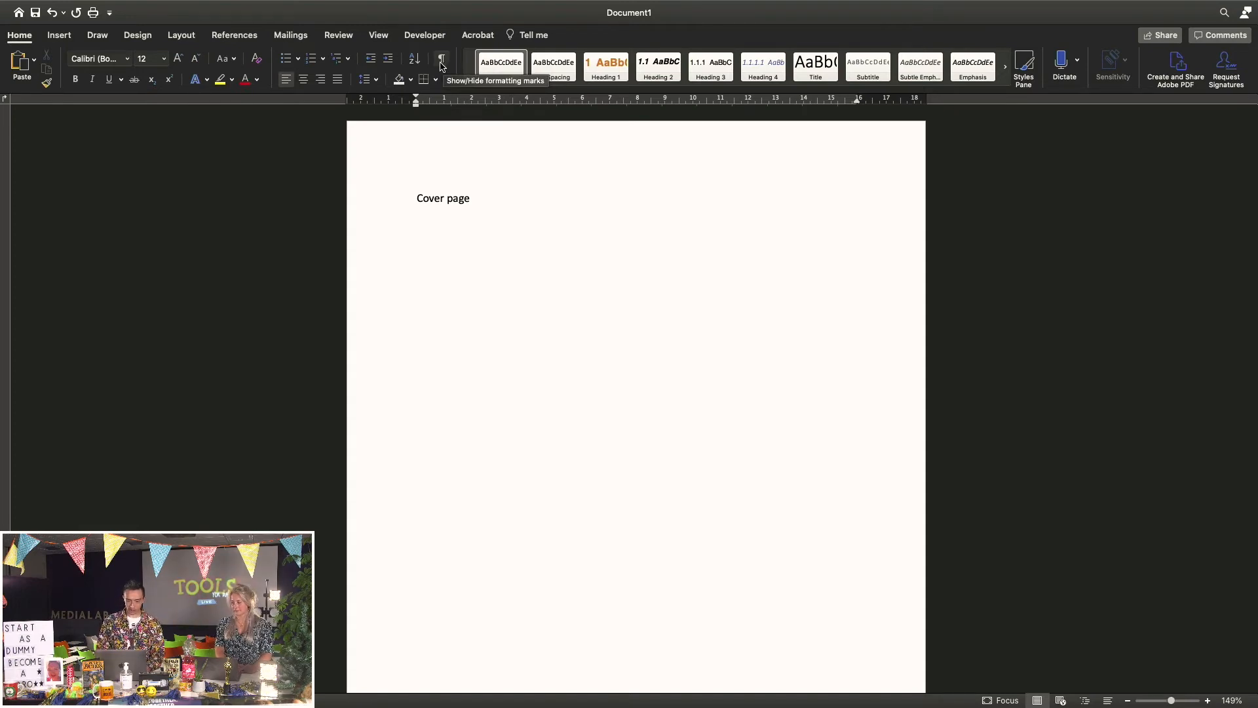
# Show formatting marks and scroll through the pages to check the page breaks
pyautogui.click(441, 63)
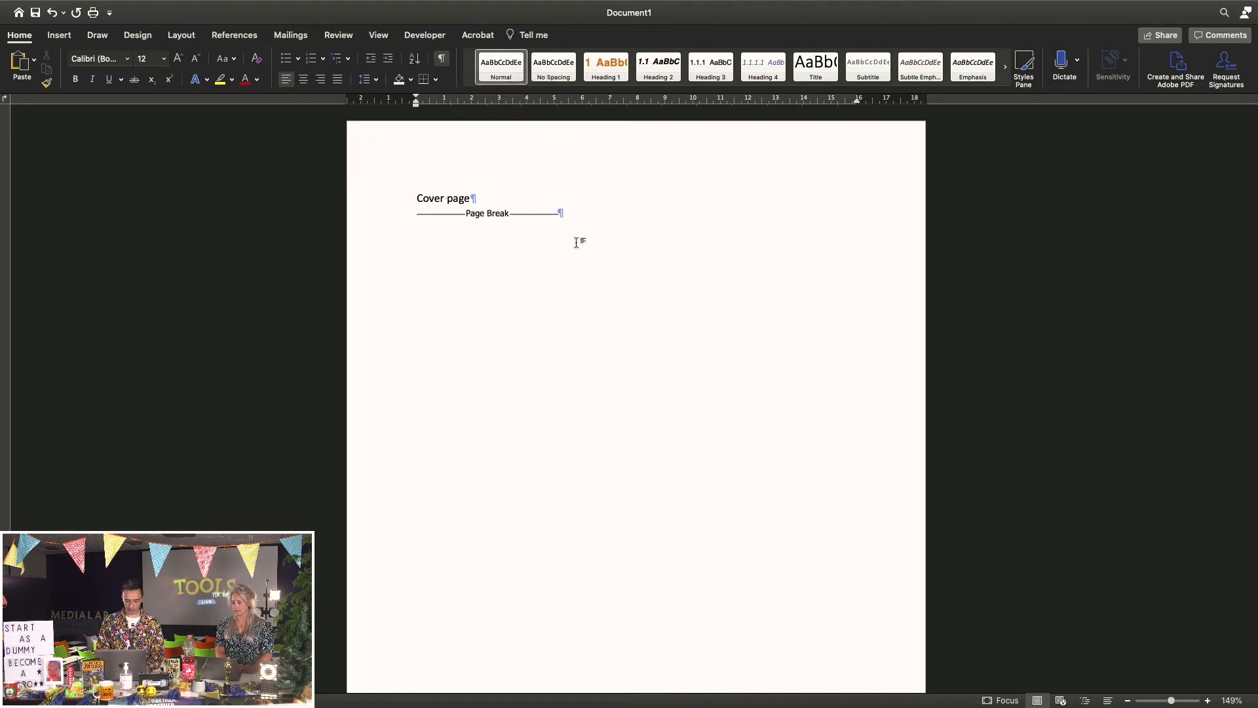
pyautogui.scroll(-5, 494, 282)
pyautogui.scroll(-7, 494, 281)
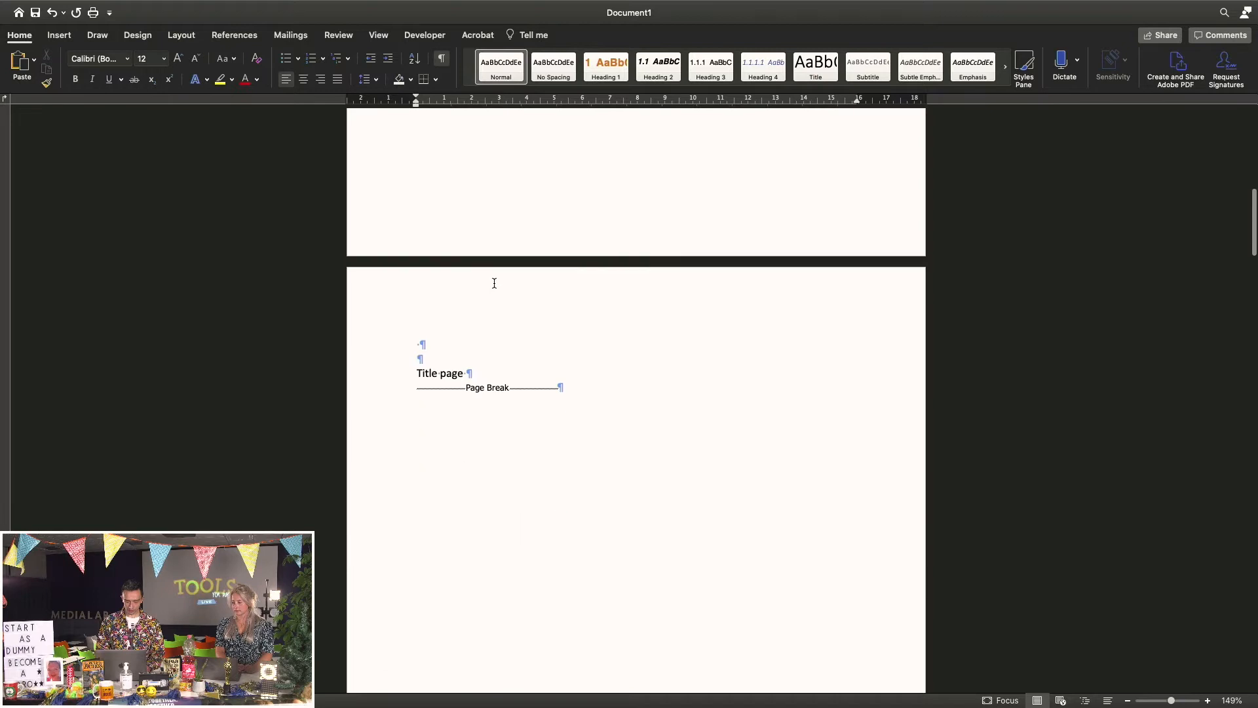
pyautogui.scroll(12, 581, 300)
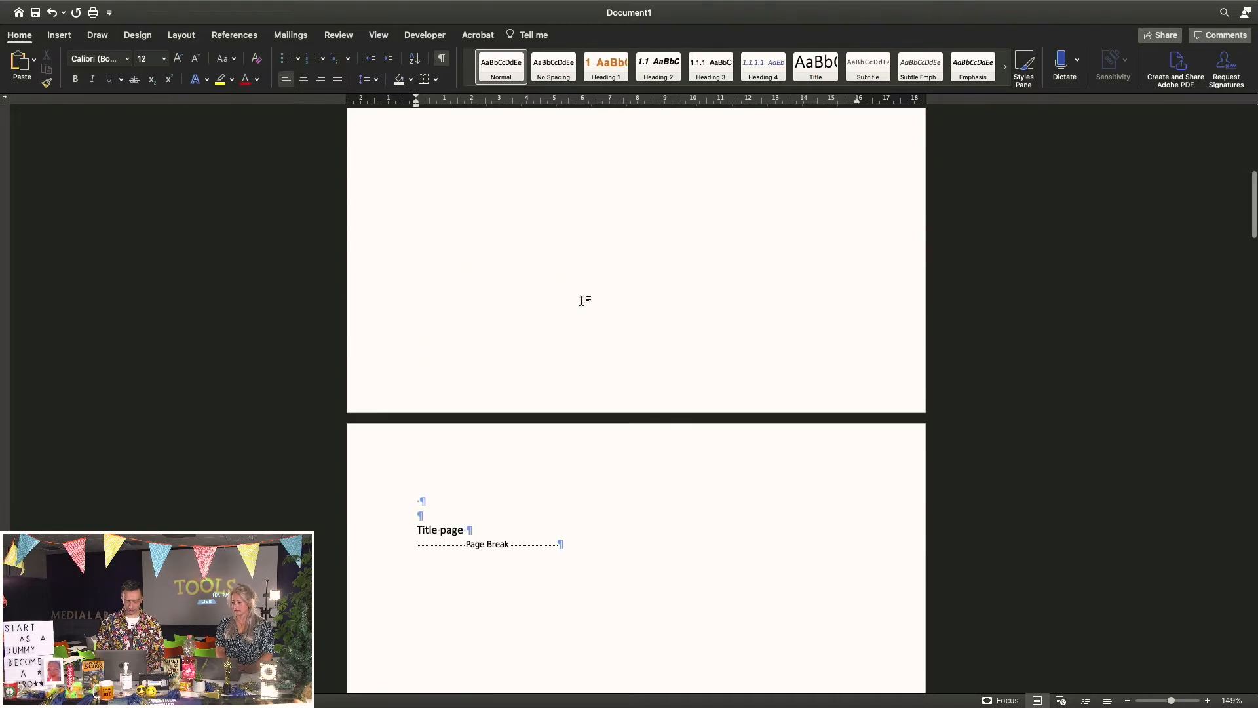
pyautogui.scroll(-11, 514, 266)
pyautogui.scroll(-20, 577, 451)
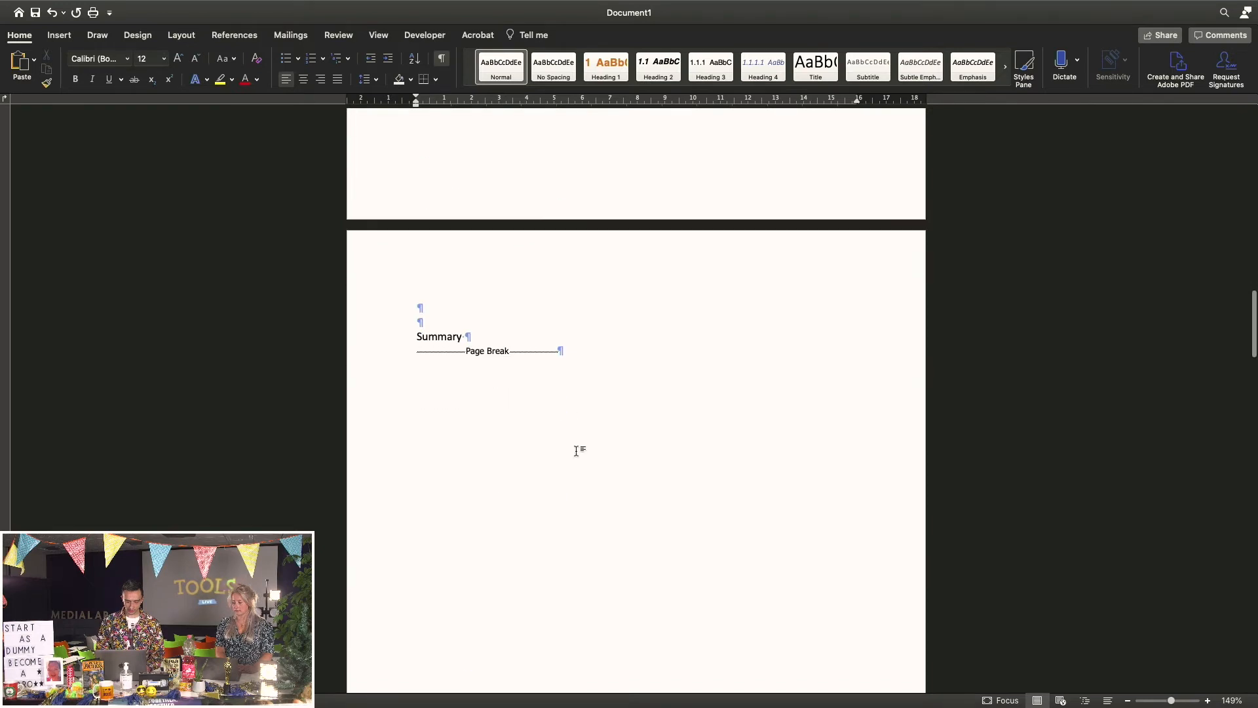
pyautogui.scroll(-8, 576, 451)
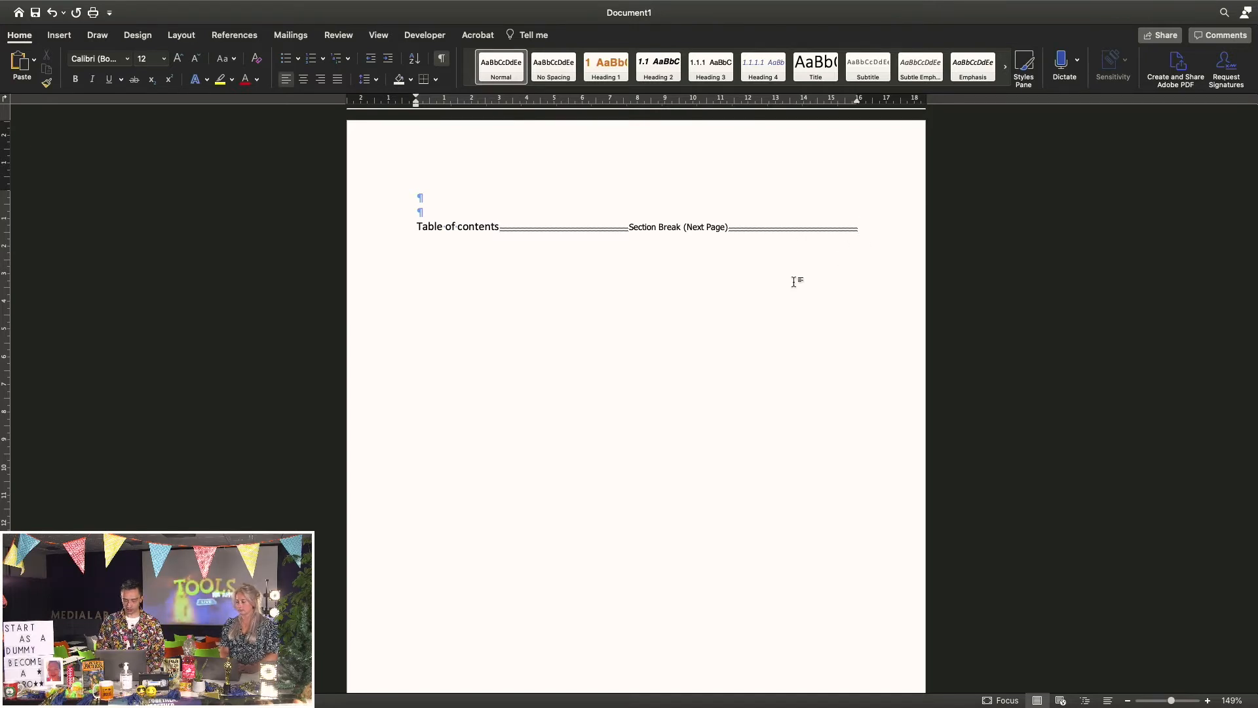
# Place the caret after Table of contents and hide the formatting marks again
pyautogui.click(493, 228)
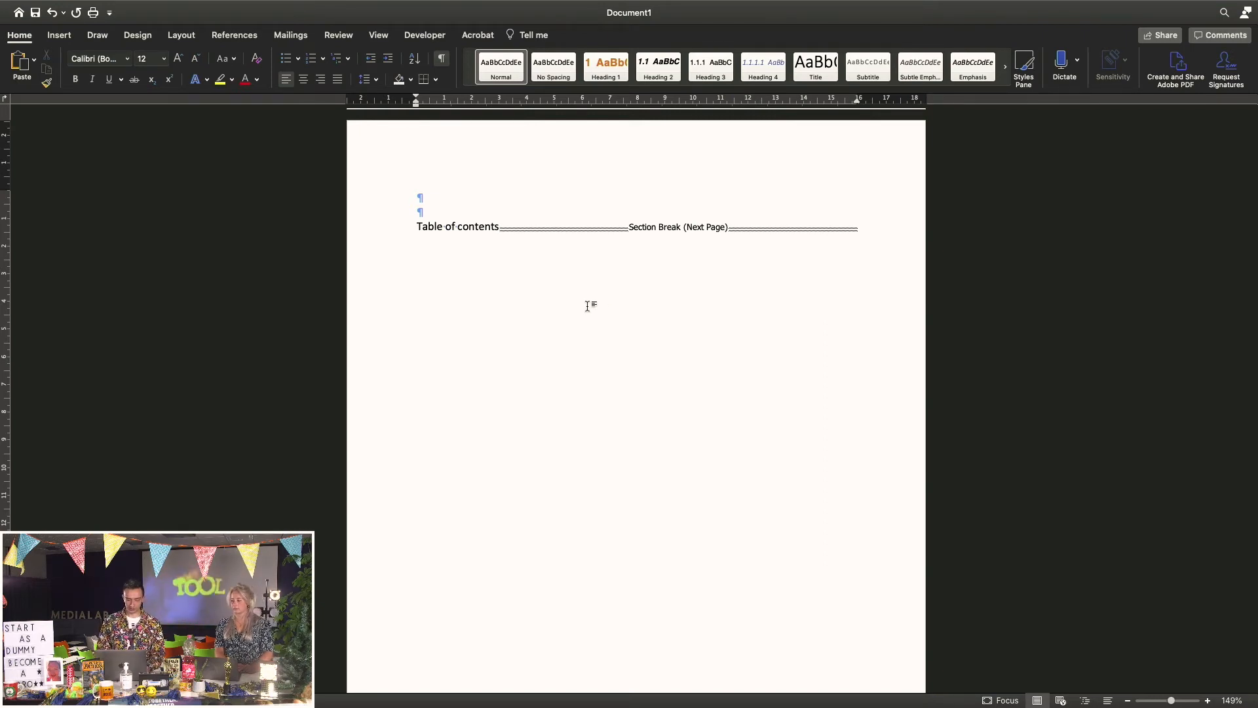
pyautogui.scroll(12, 588, 306)
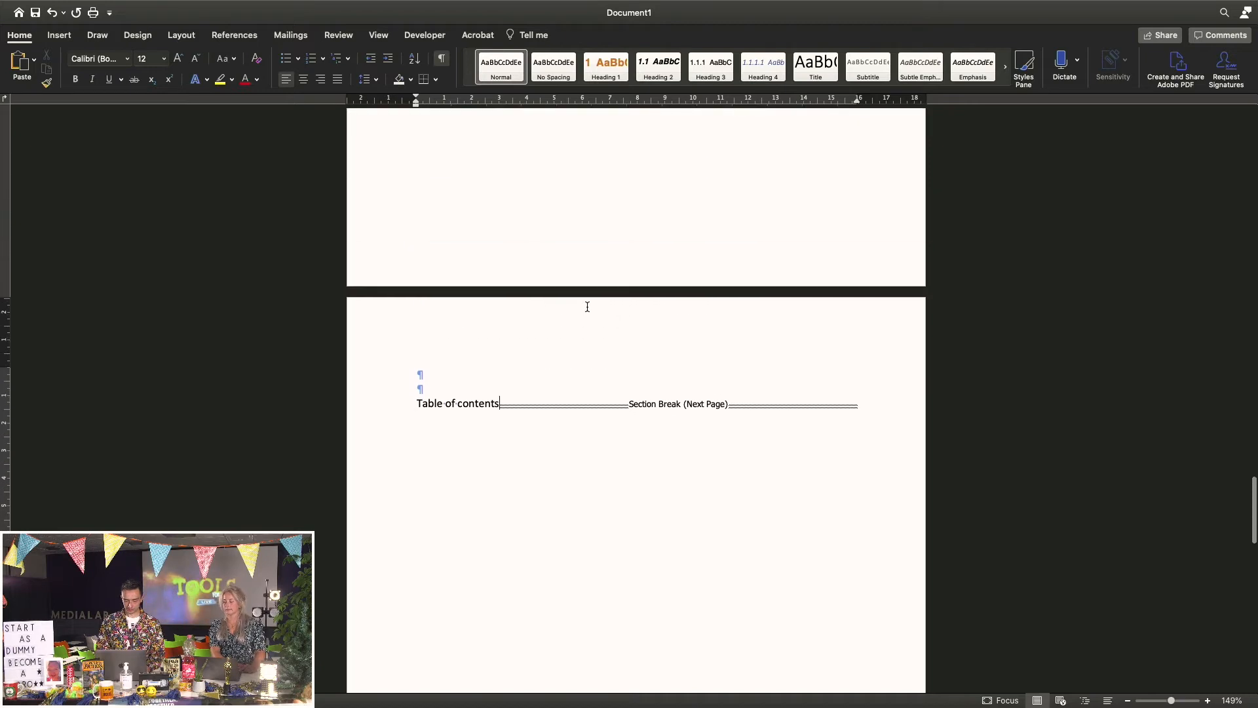
pyautogui.click(443, 60)
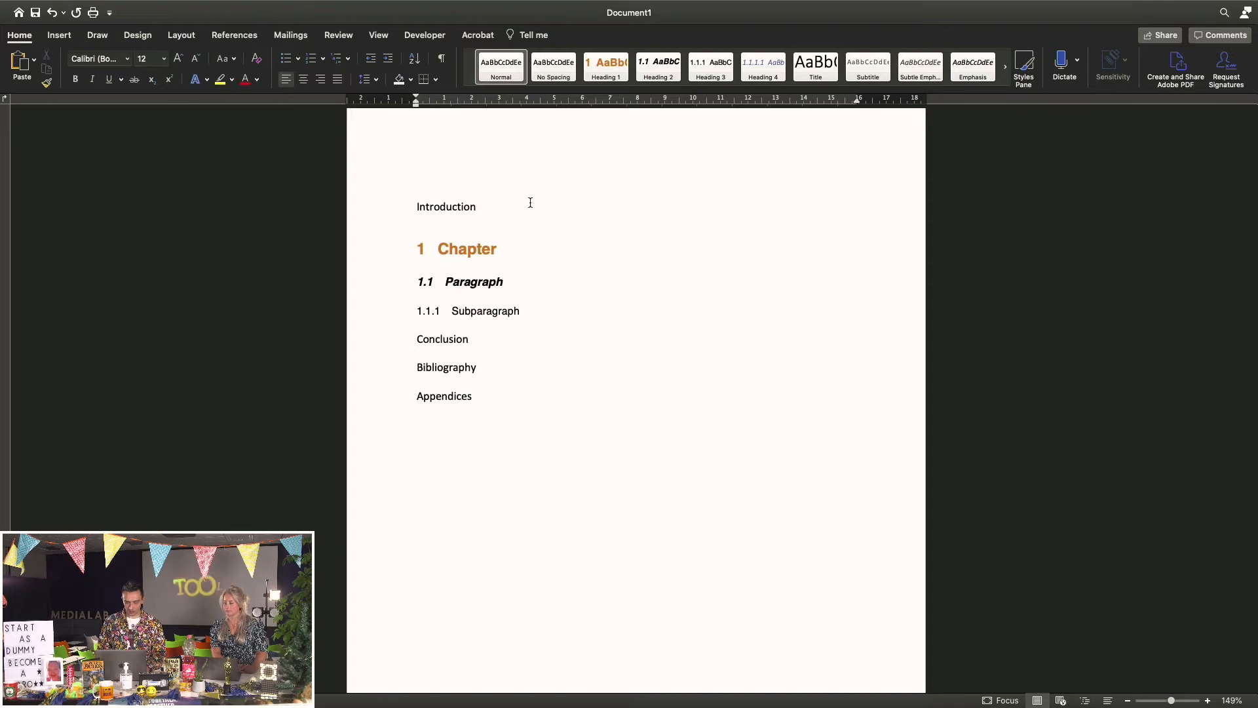
# Insert a Next Page section break after Introduction
pyautogui.click(482, 211)
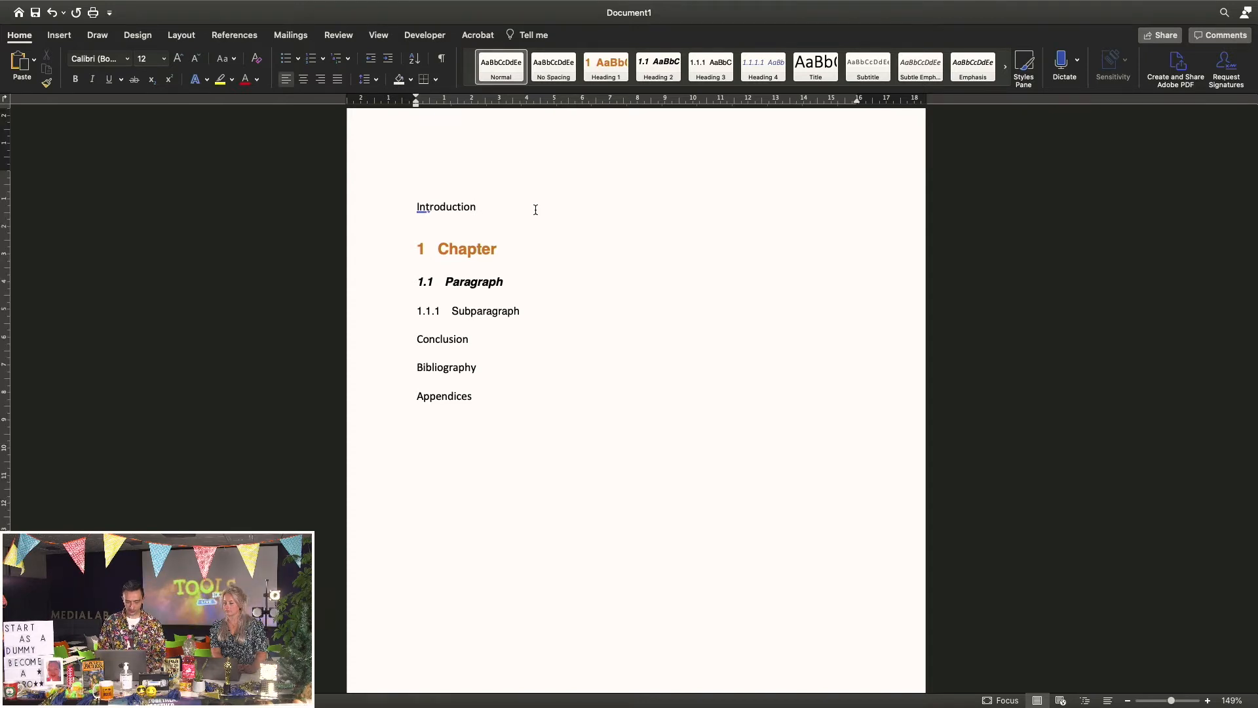
pyautogui.click(181, 36)
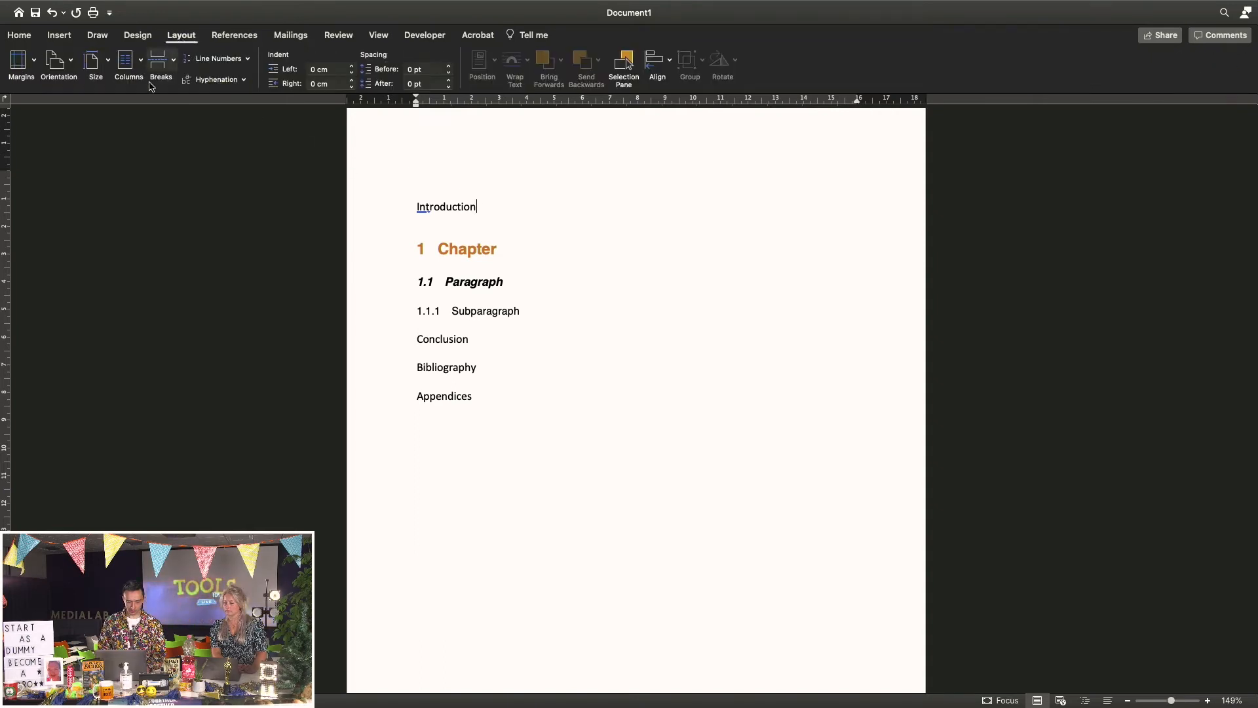
pyautogui.click(164, 65)
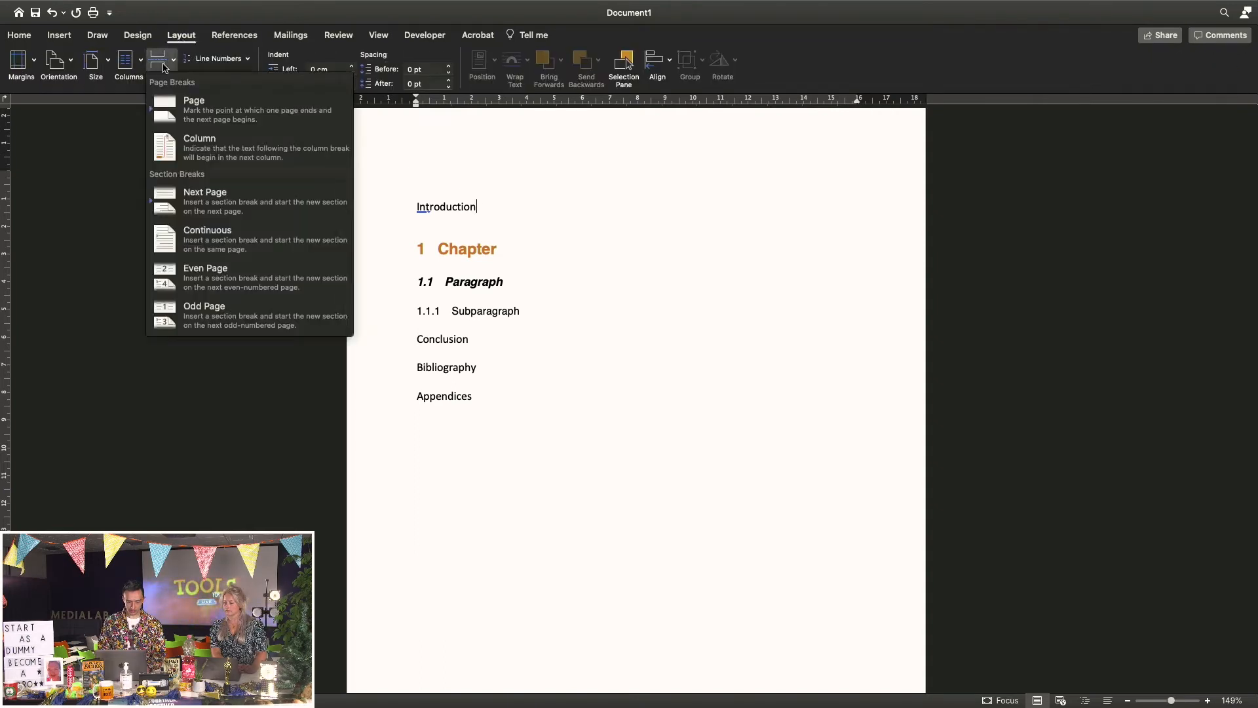
pyautogui.click(196, 219)
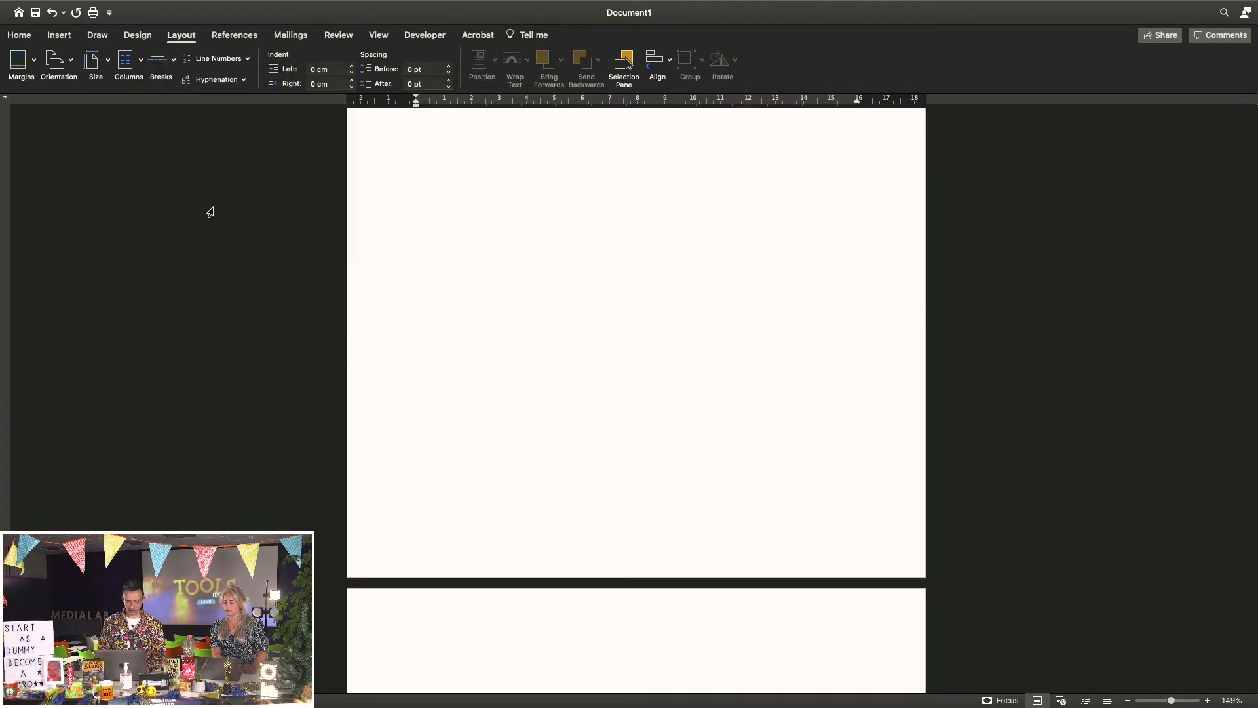
pyautogui.scroll(-5, 504, 437)
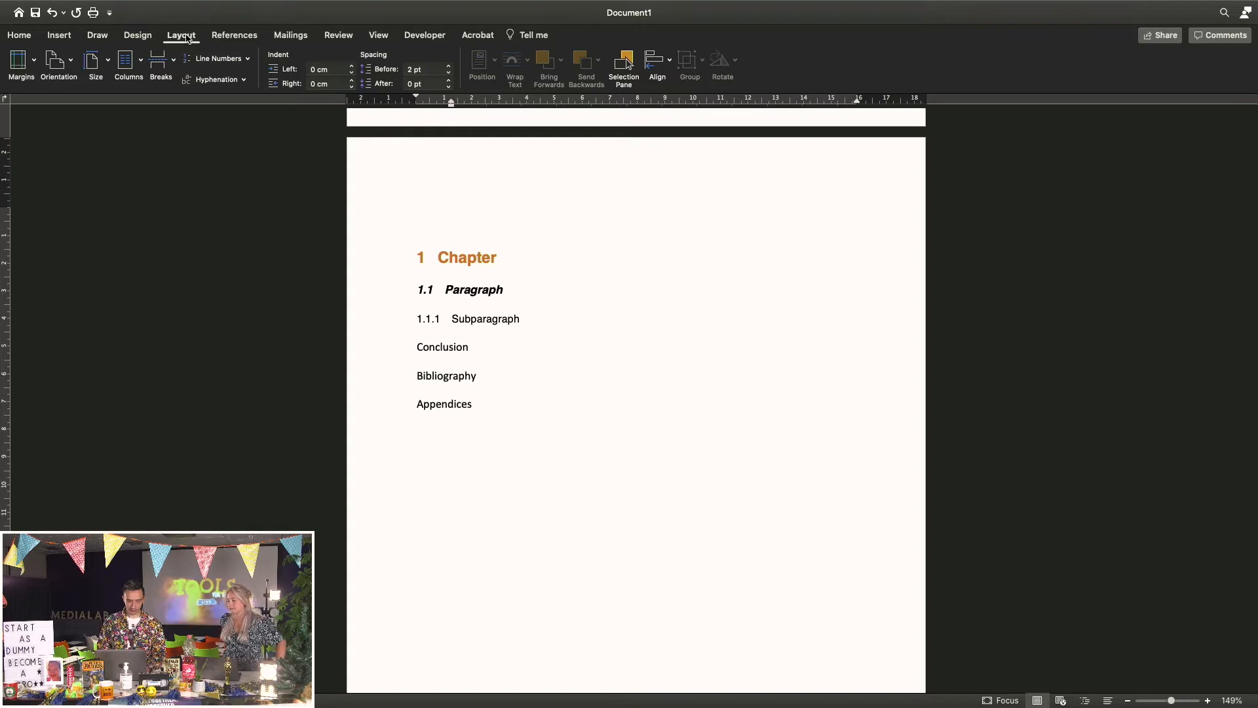
# Insert another Next Page section break after the Subparagraph heading
pyautogui.click(159, 61)
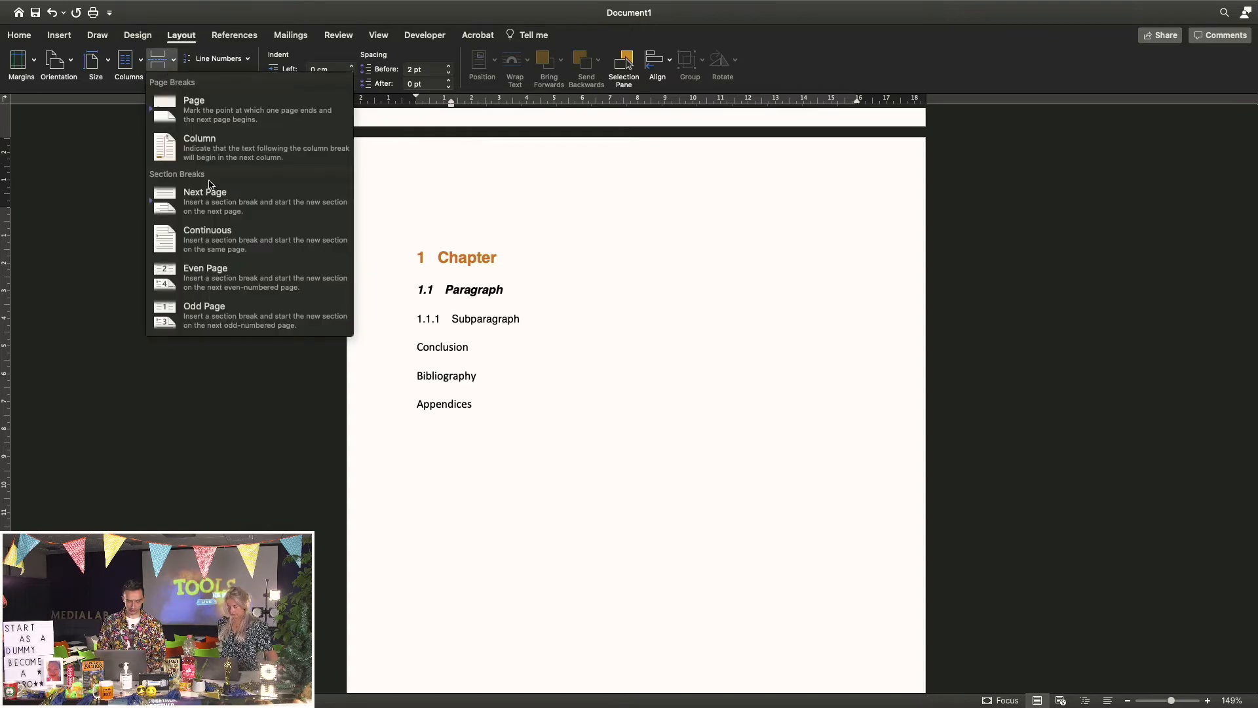
pyautogui.click(213, 200)
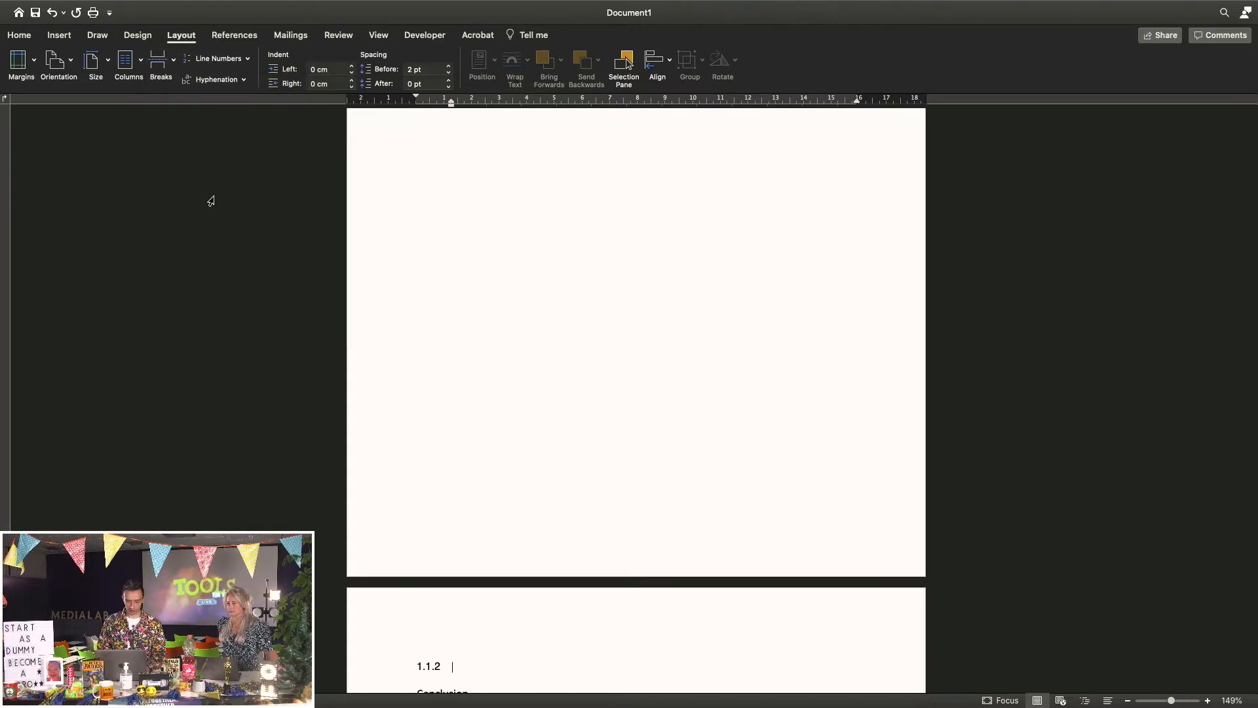
pyautogui.scroll(-15, 565, 392)
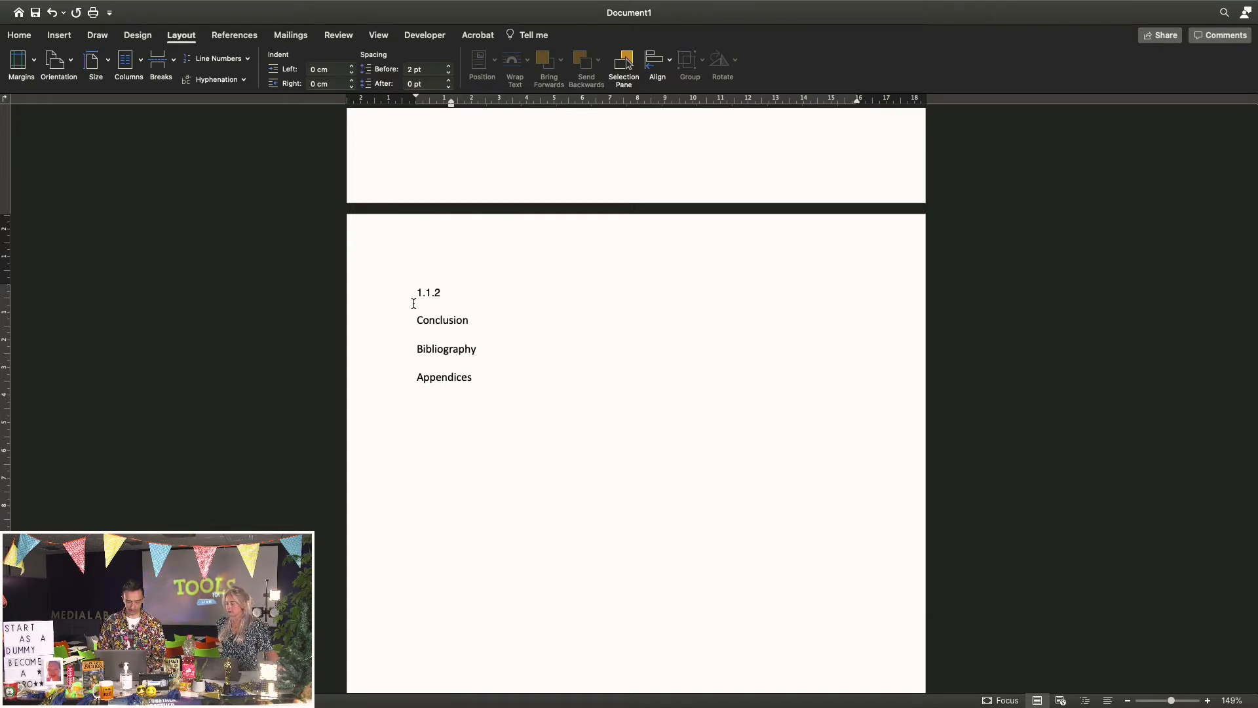
pyautogui.scroll(2, 414, 303)
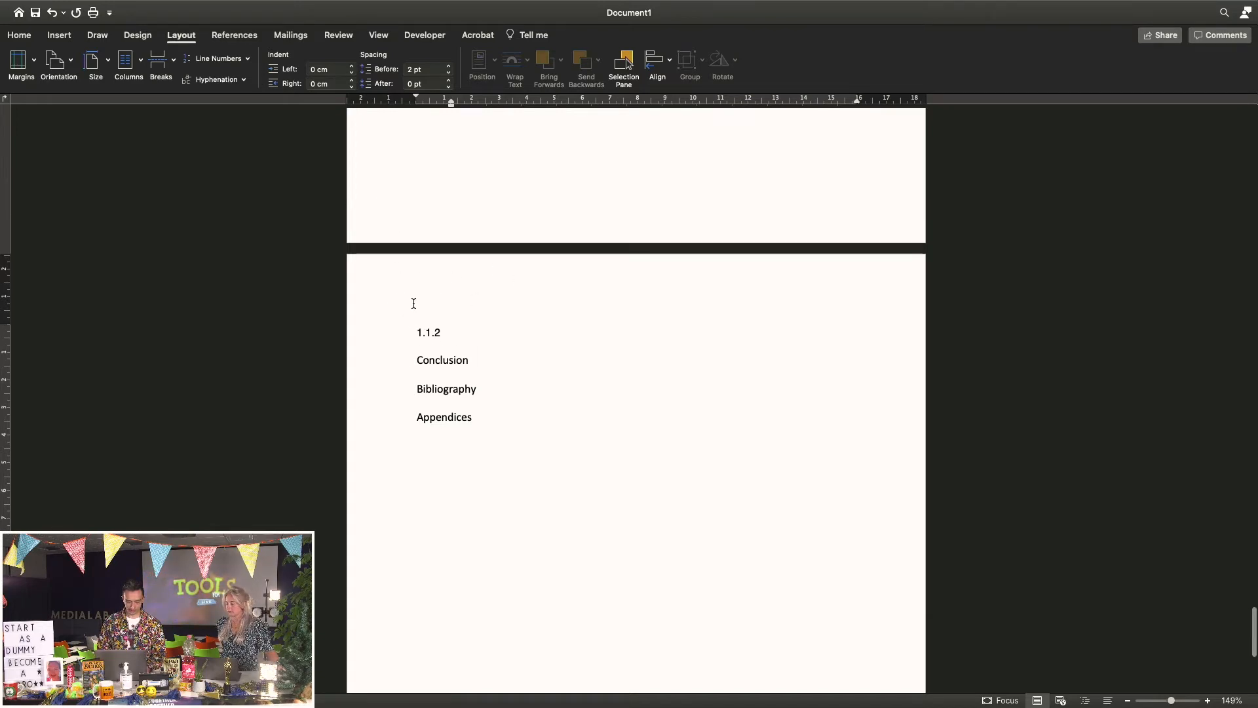
# Turn formatting marks back on and confirm the Section Break (Next Page) after 1.1.1 Subparagraph
pyautogui.click(20, 35)
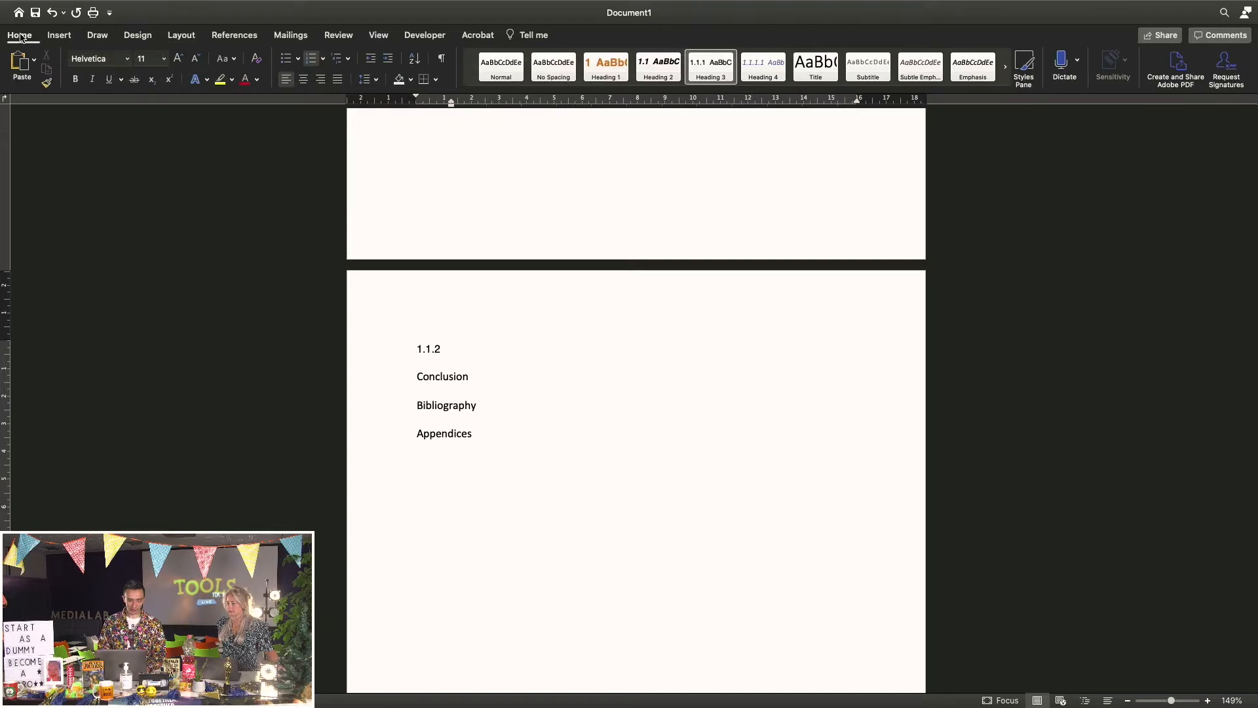
pyautogui.click(441, 60)
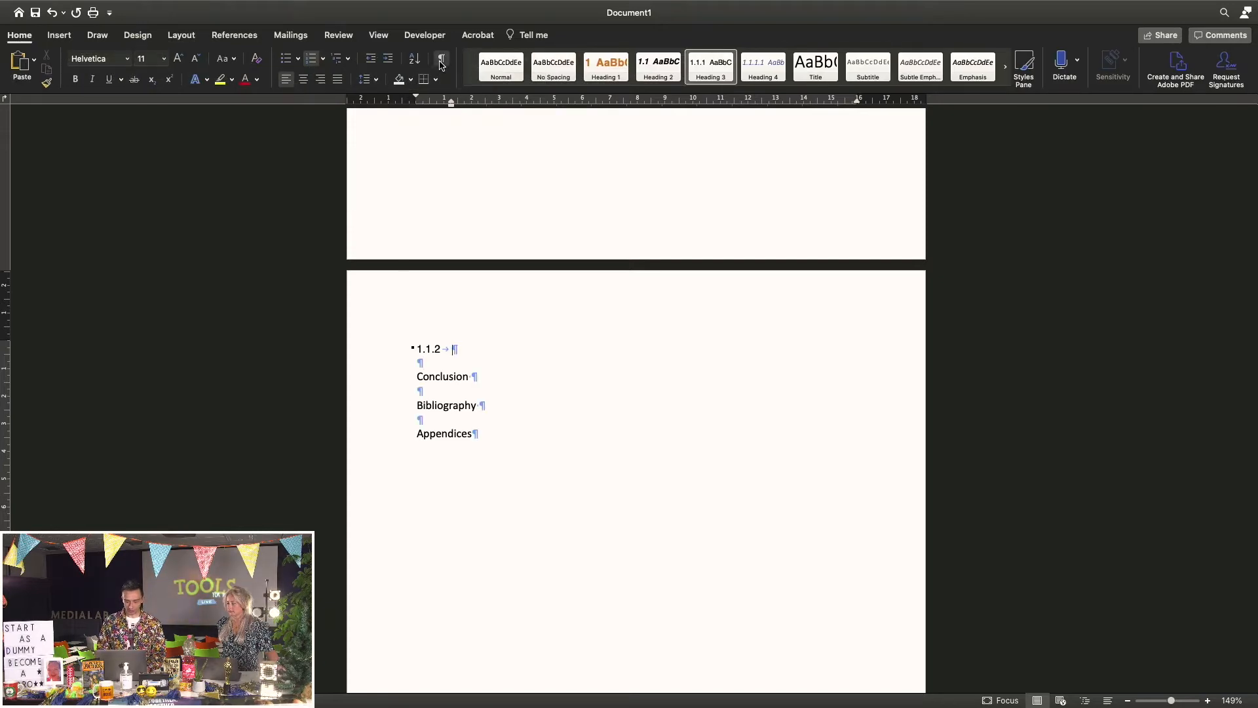
pyautogui.scroll(10, 558, 275)
pyautogui.scroll(-5, 557, 274)
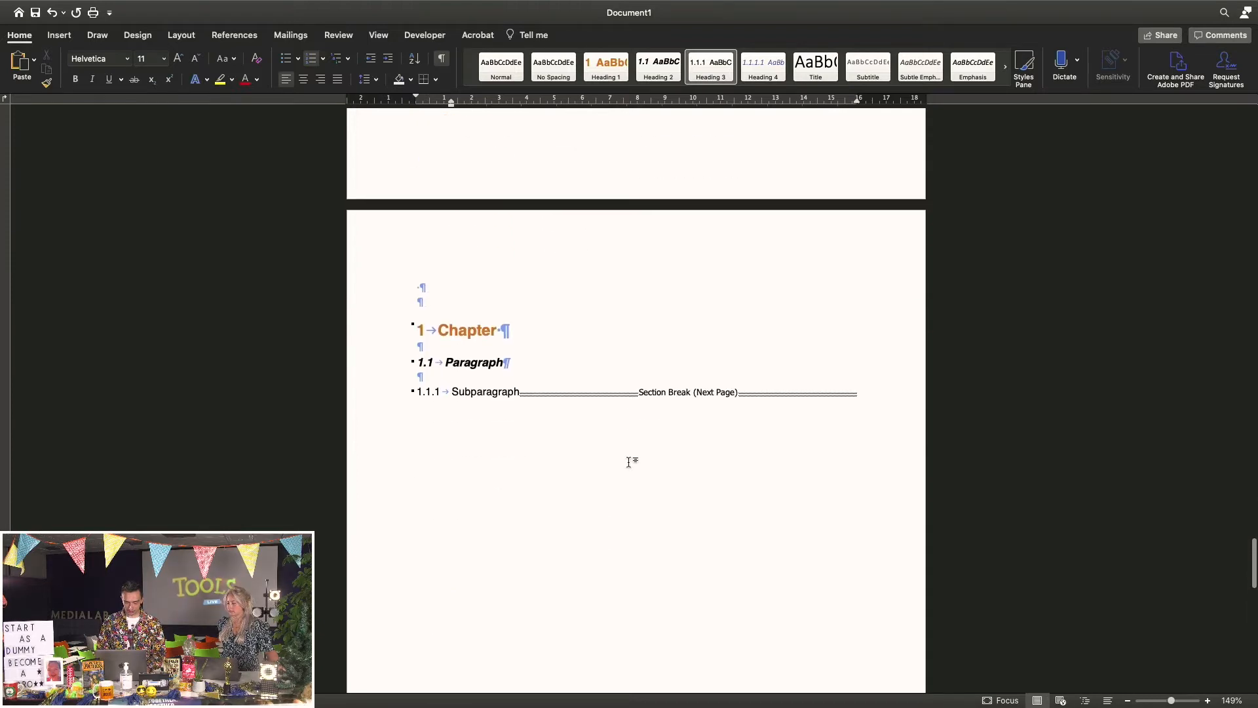
pyautogui.scroll(-1, 629, 462)
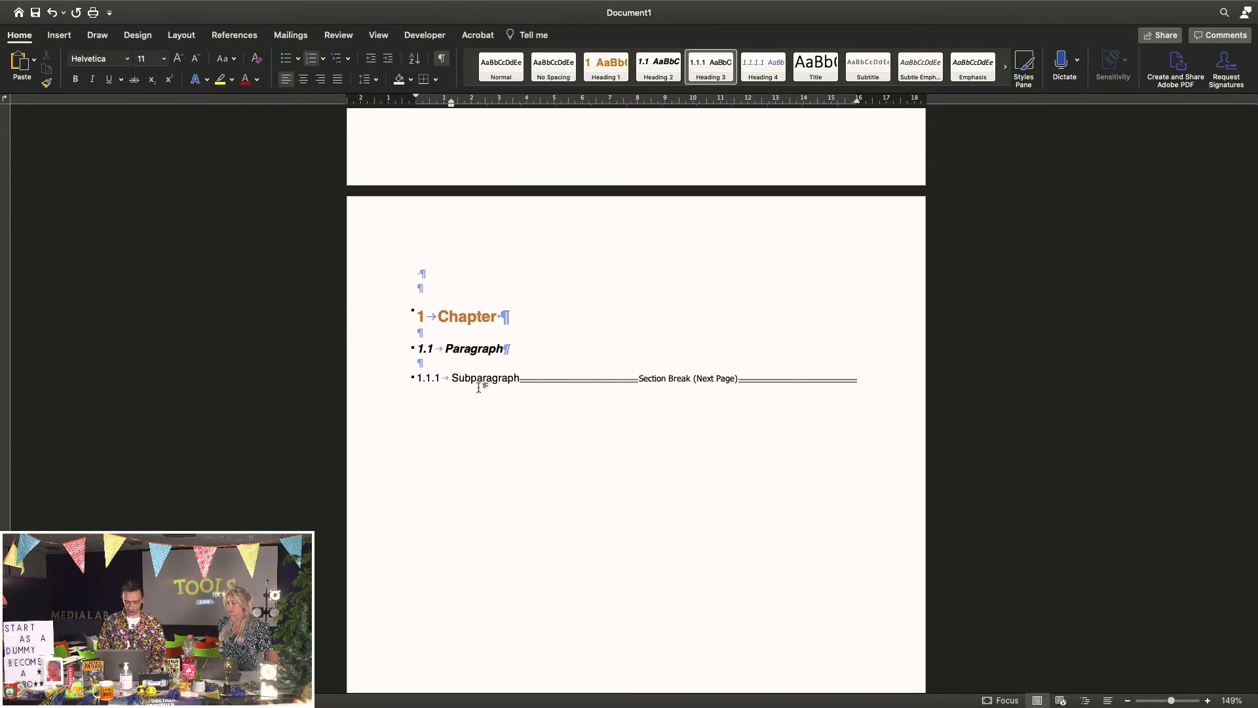
pyautogui.scroll(-20, 533, 392)
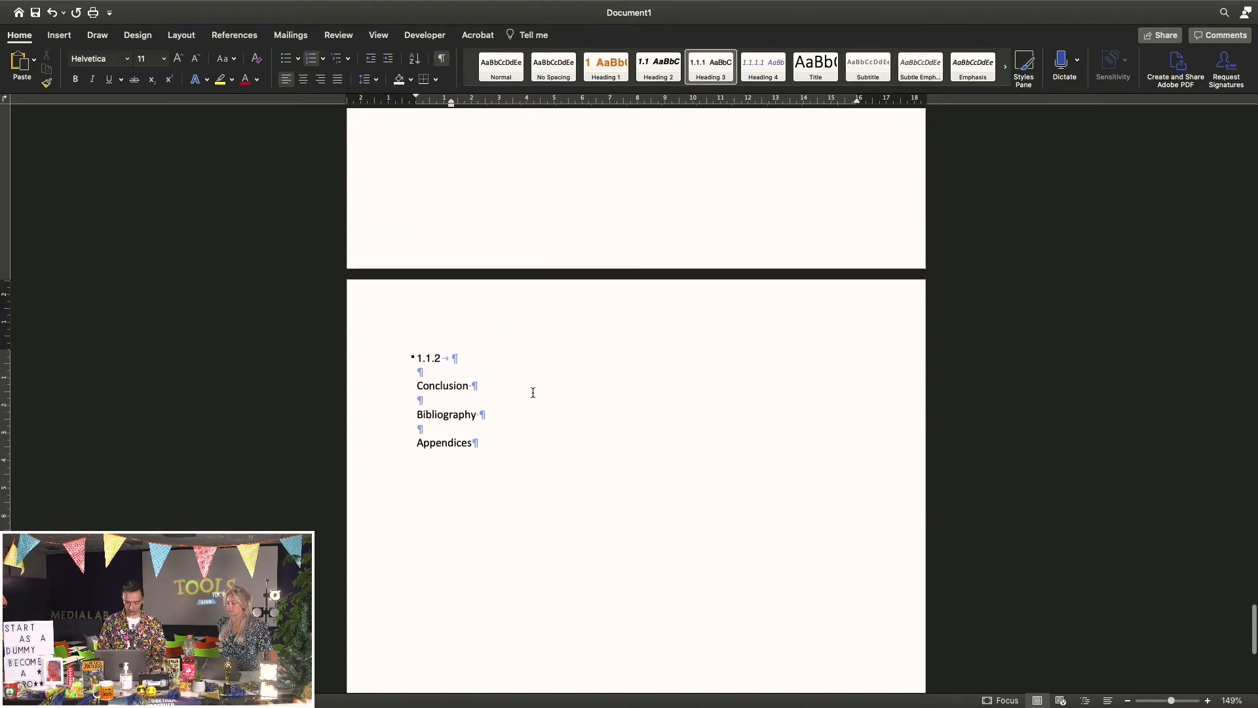
# Remove the empty 1.1.2 heading and blank line, then add a page break after Conclusion
pyautogui.press('BackSpace')
pyautogui.press('BackSpace')
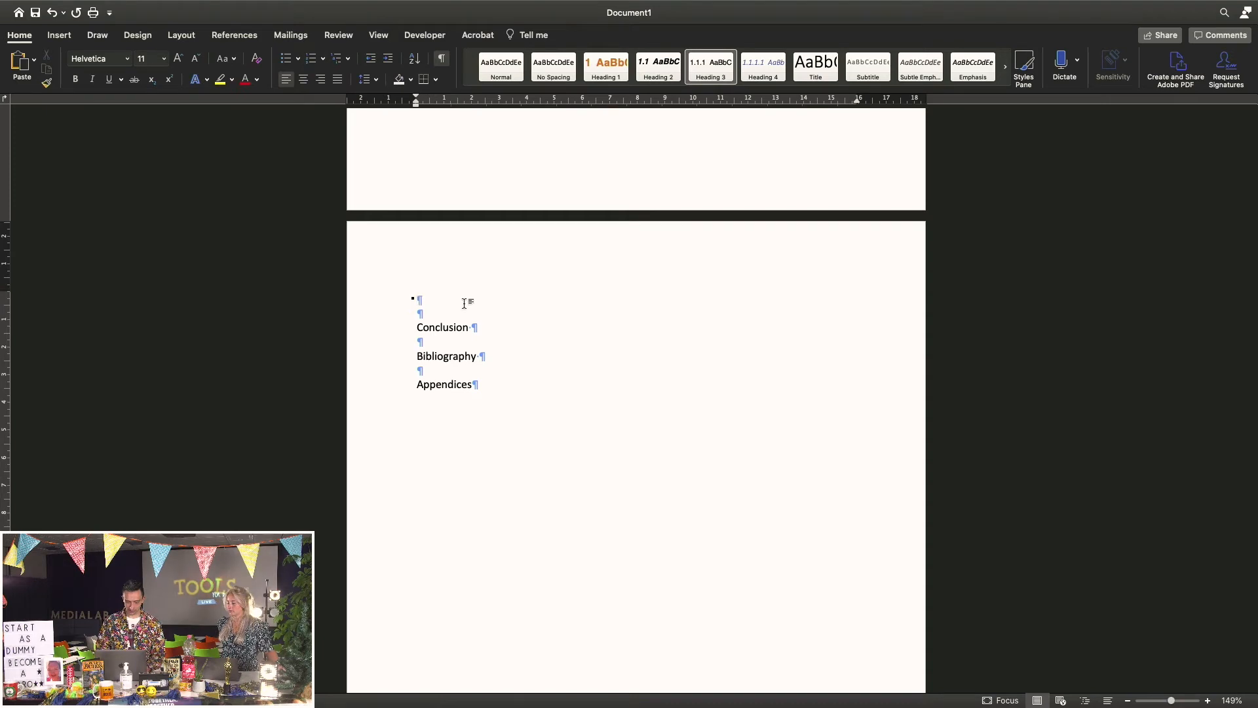
pyautogui.press('Down')
pyautogui.press('Down')
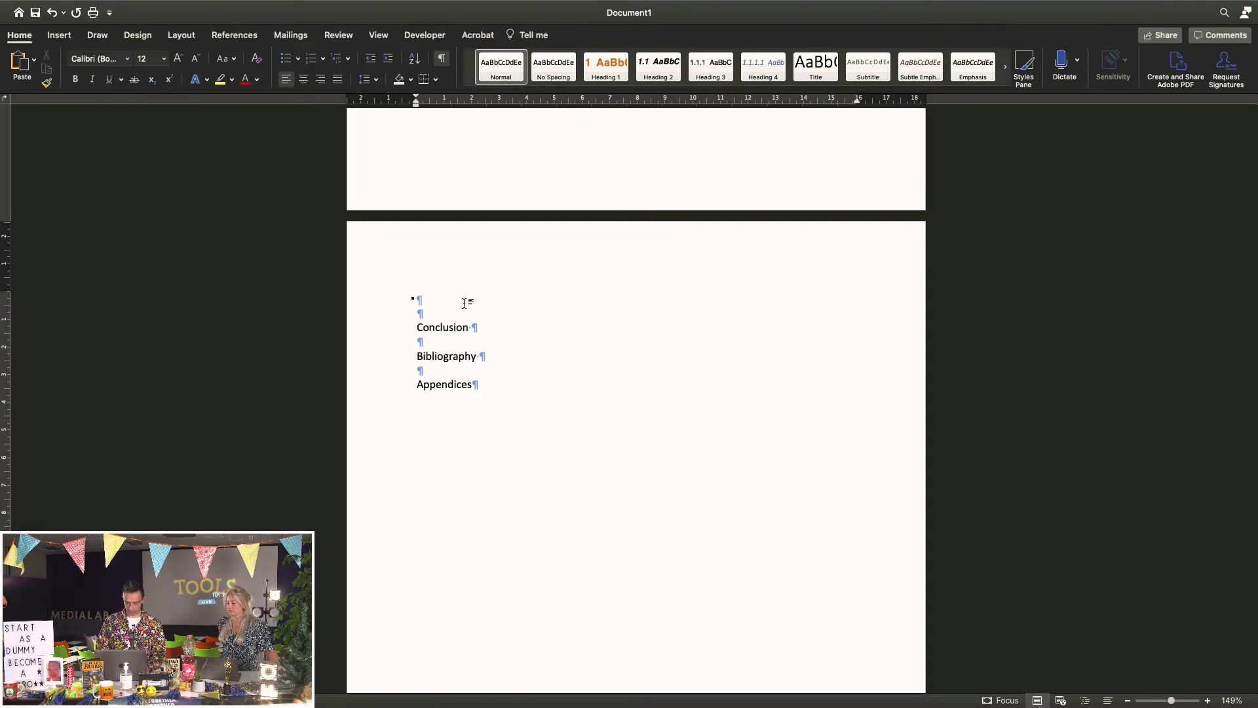
pyautogui.press('BackSpace')
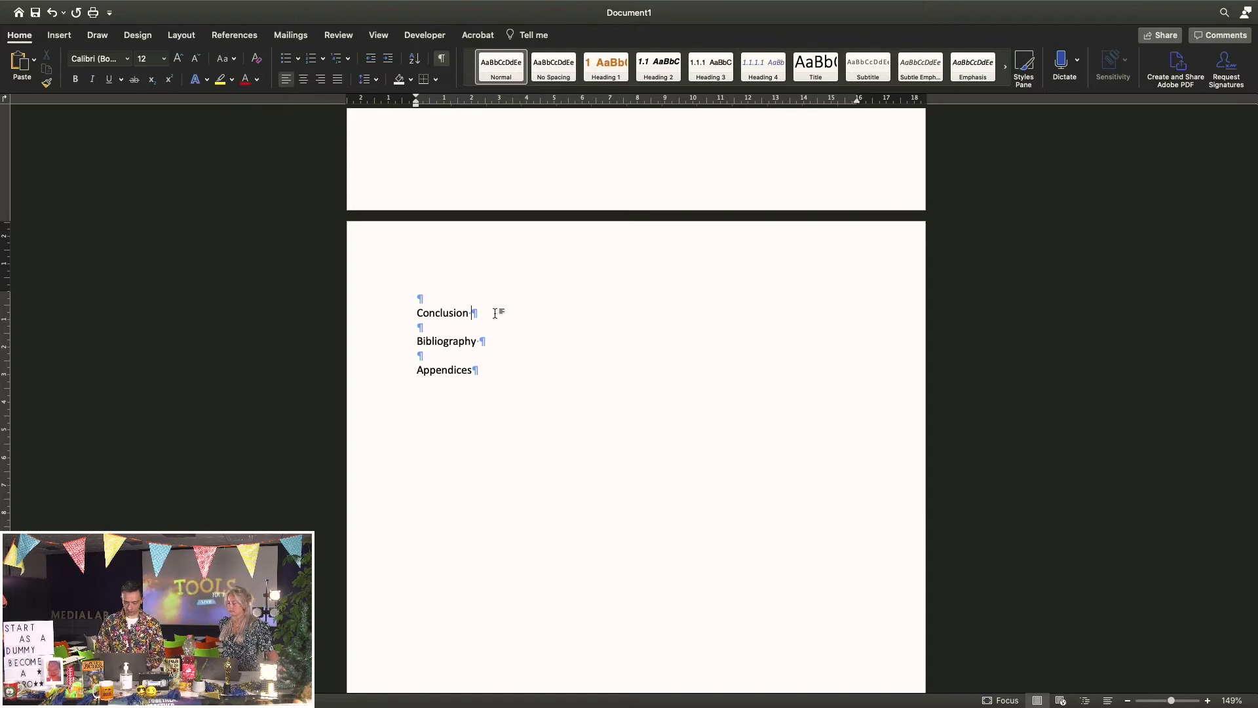
pyautogui.press('super+Return')
pyautogui.scroll(-6, 495, 313)
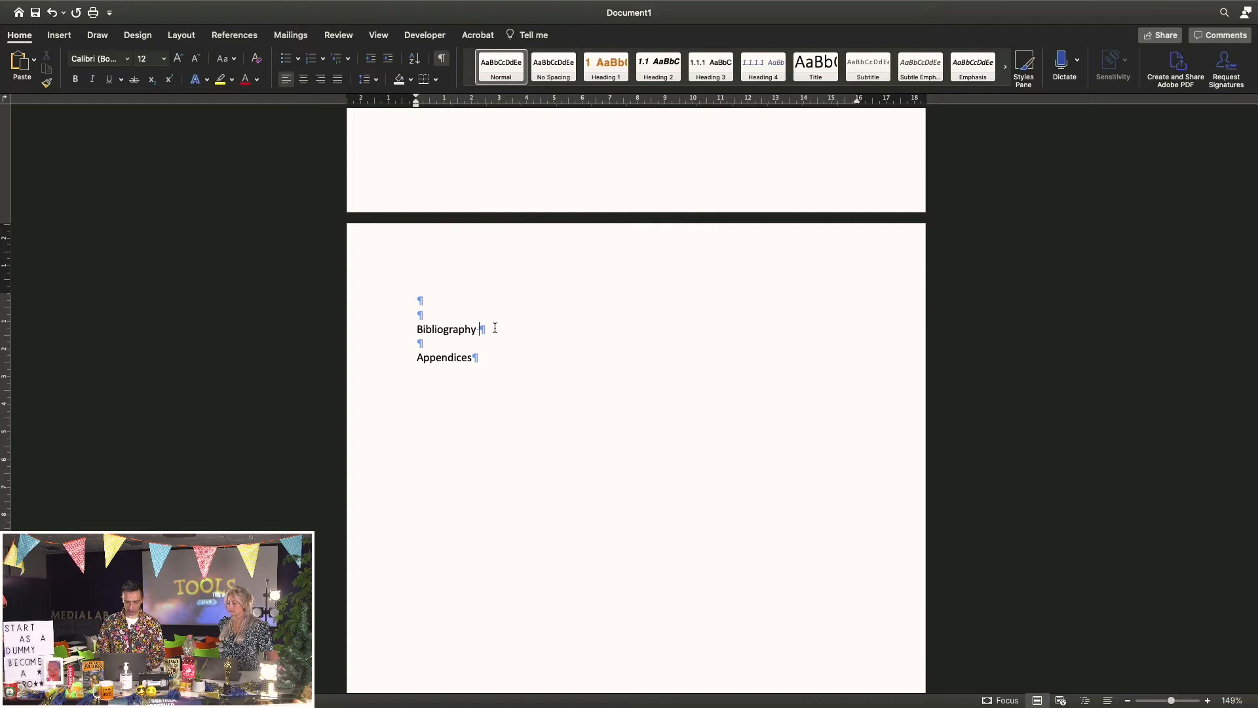
# Add a page break after Bibliography and delete the blank lines above Appendices and Bibliography
pyautogui.press('super+Return')
pyautogui.scroll(-6, 495, 328)
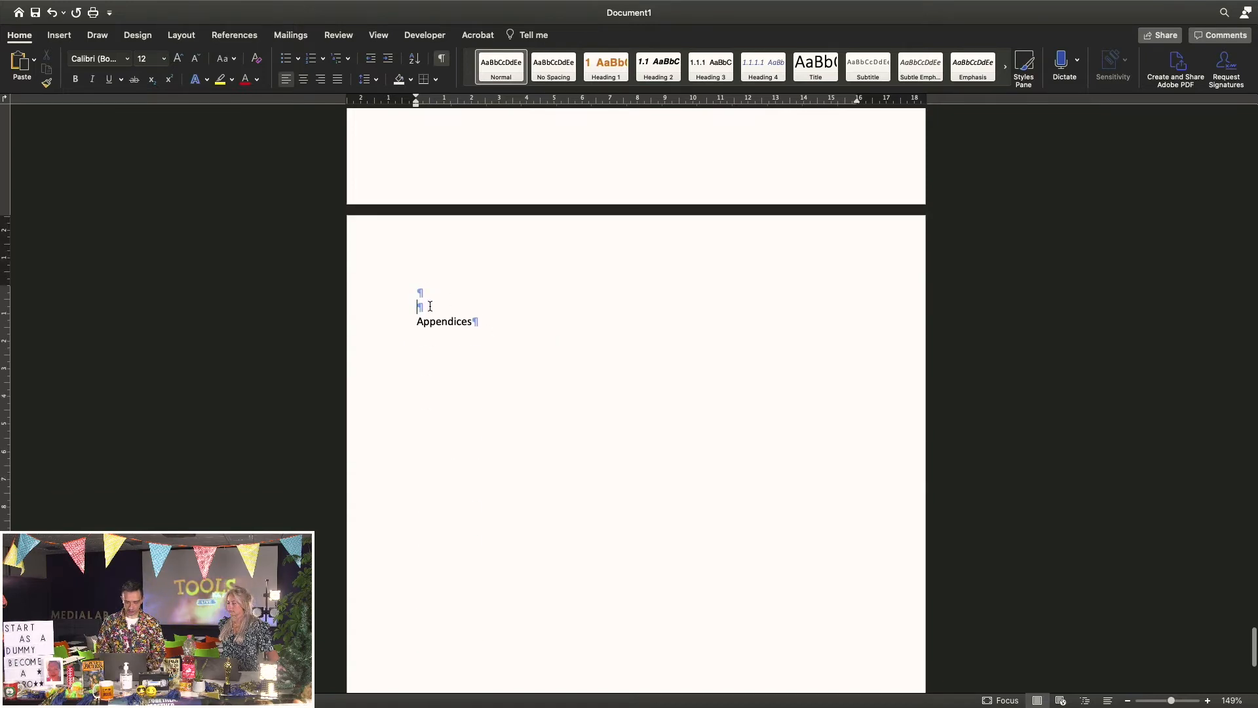
pyautogui.press('BackSpace')
pyautogui.press('BackSpace')
pyautogui.press('BackSpace')
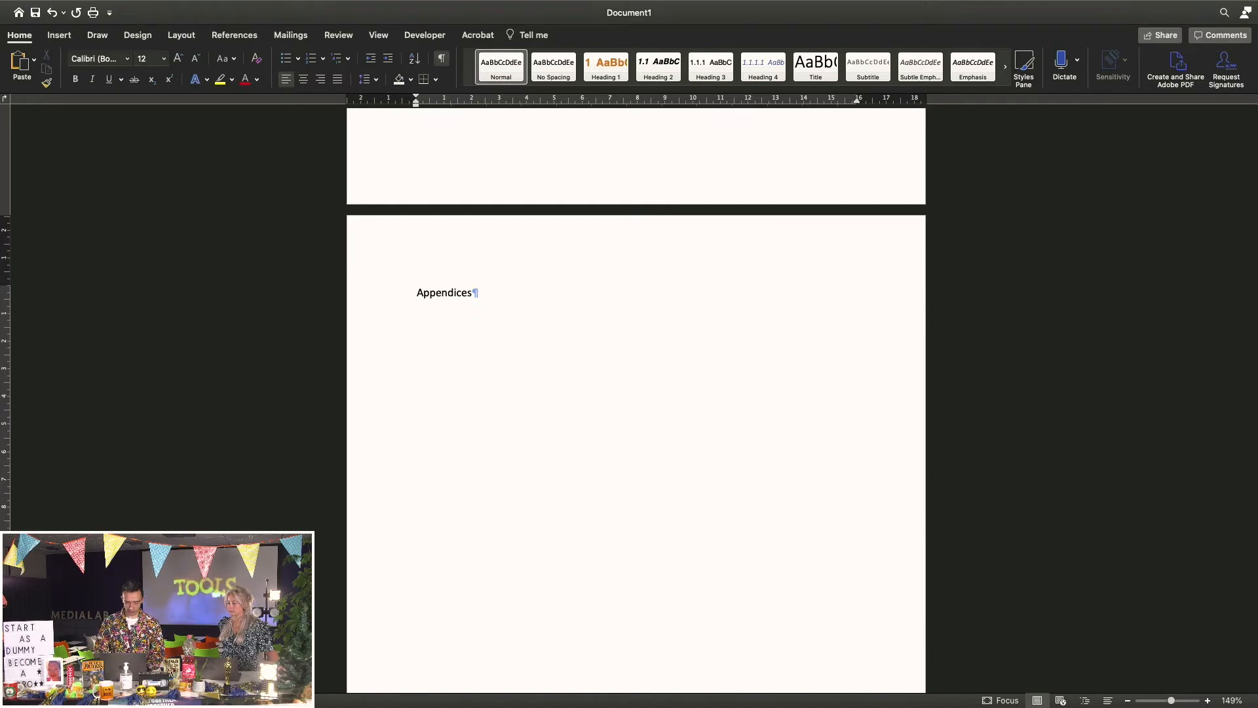
pyautogui.scroll(2, 636, 400)
pyautogui.scroll(-10, 636, 400)
pyautogui.scroll(3, 636, 400)
pyautogui.scroll(10, 444, 287)
pyautogui.click(420, 279)
pyautogui.press('BackSpace')
pyautogui.press('BackSpace')
pyautogui.scroll(15, 521, 387)
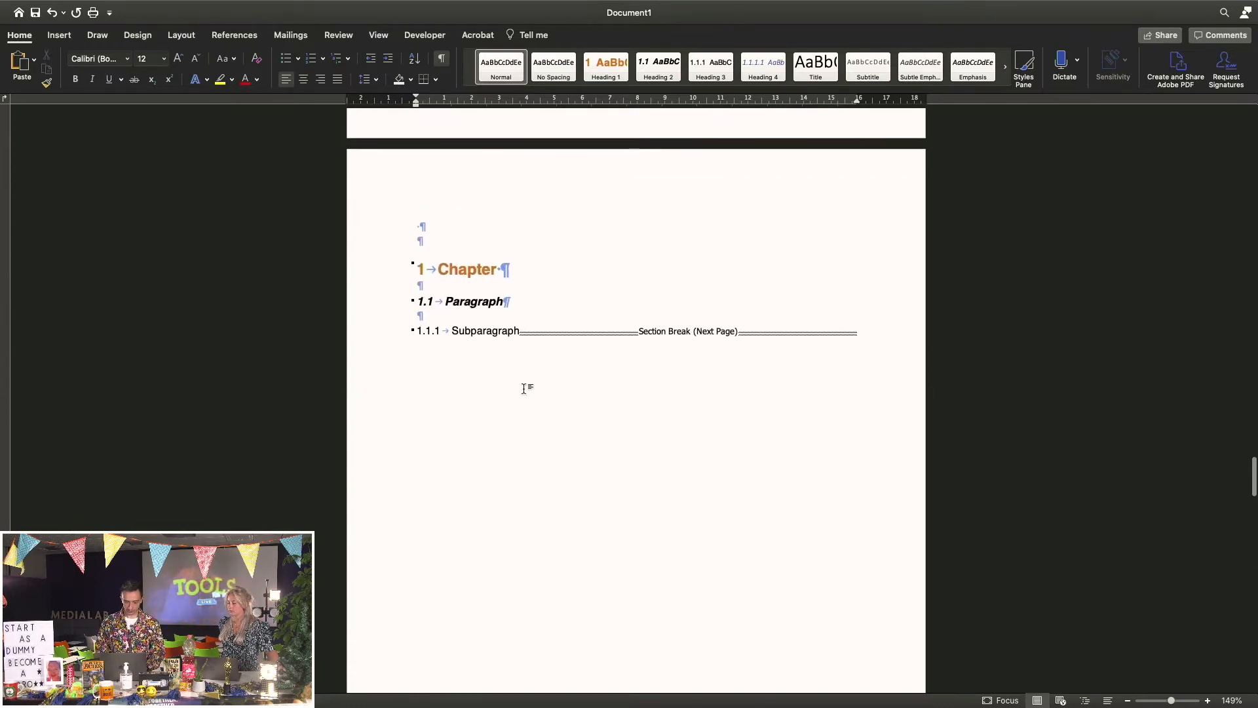
# Delete one empty line above the 1 Chapter heading and add the missing 'n' to Introduction
pyautogui.click(442, 253)
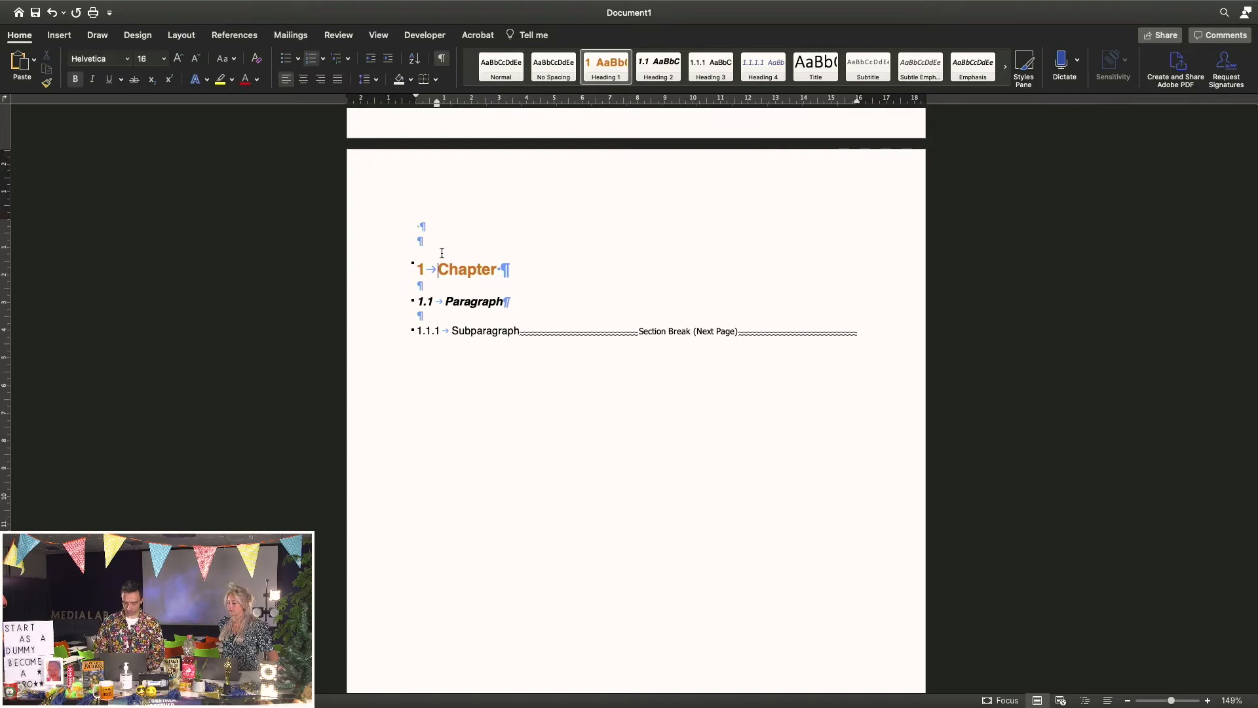
pyautogui.press('Down')
pyautogui.press('Up')
pyautogui.press('Up')
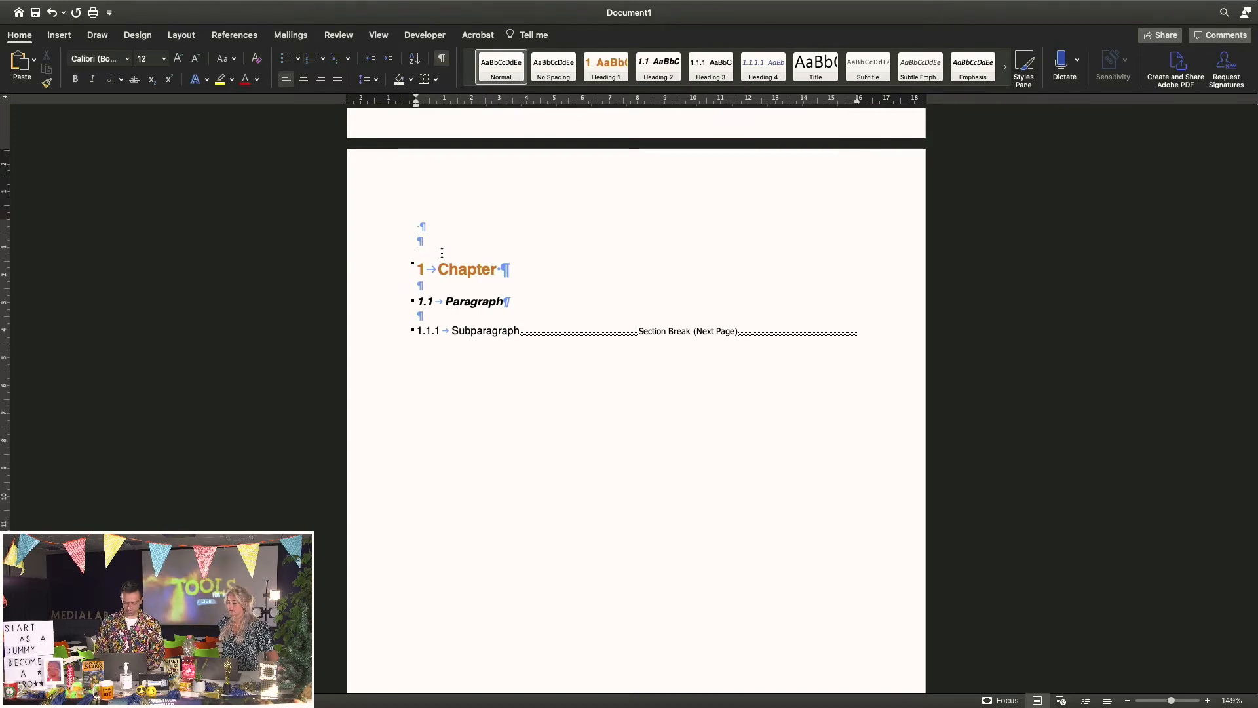
pyautogui.press('BackSpace')
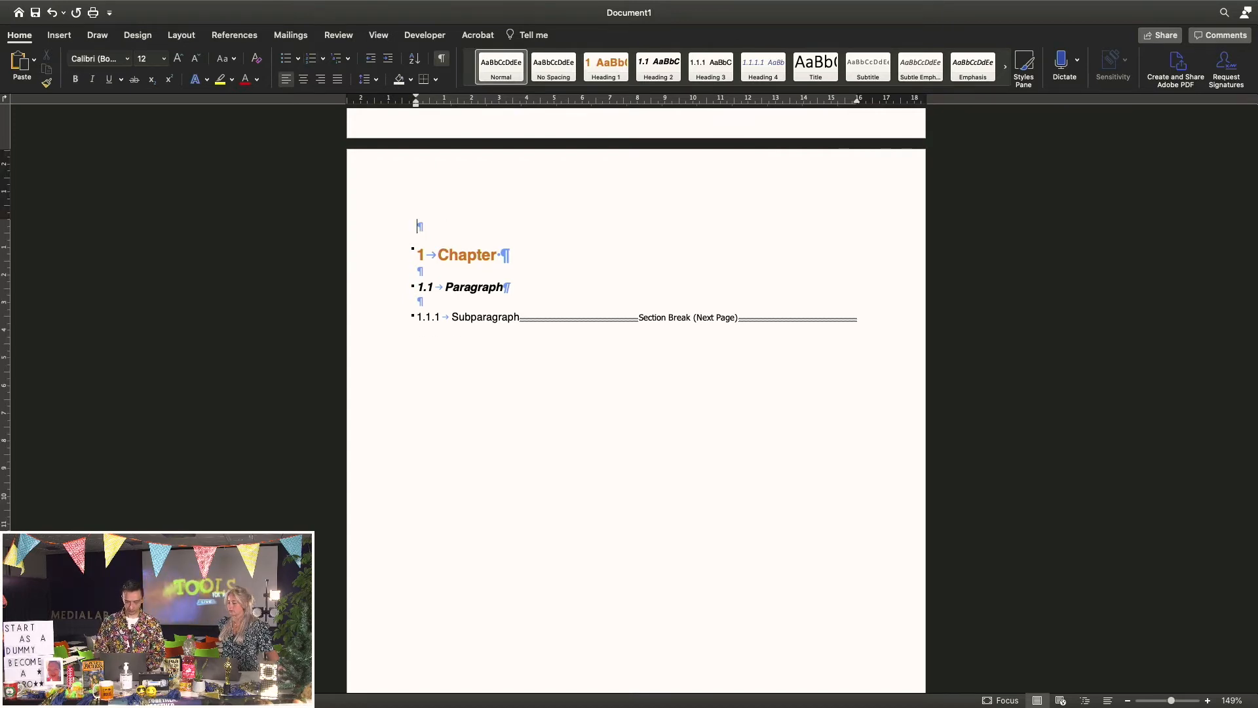
pyautogui.press('Down')
pyautogui.press('Up')
pyautogui.press('Up')
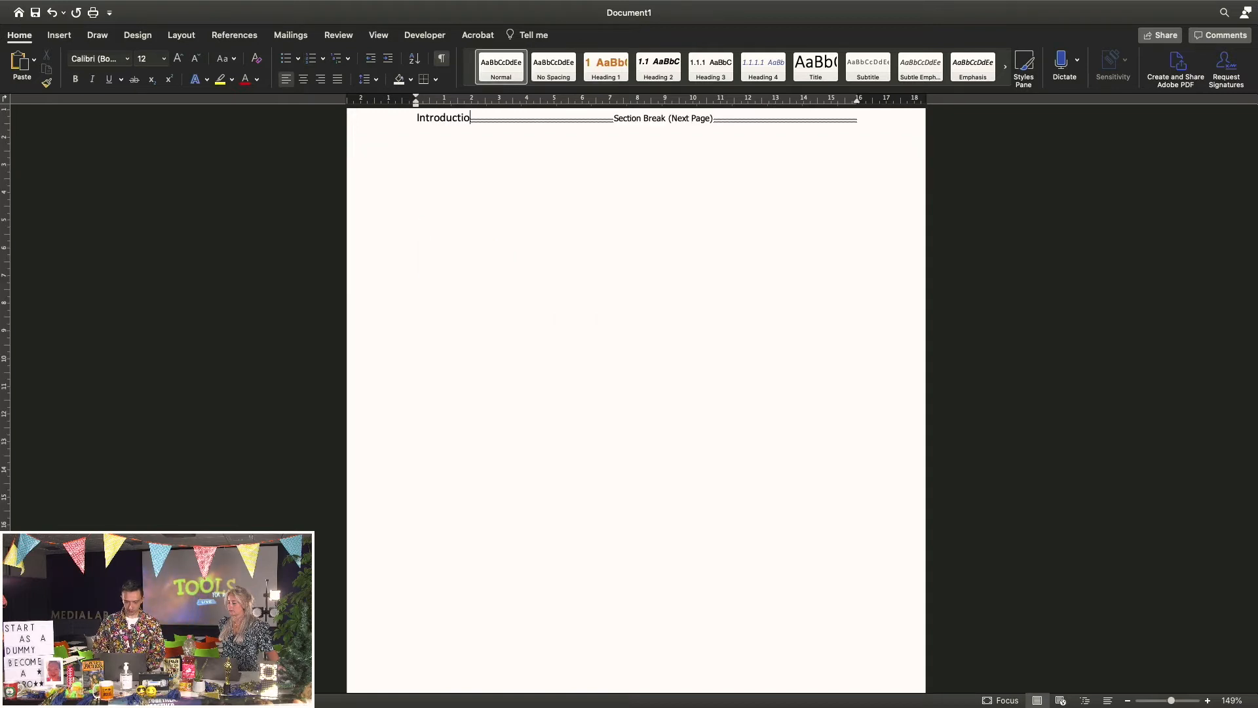
pyautogui.write('n')
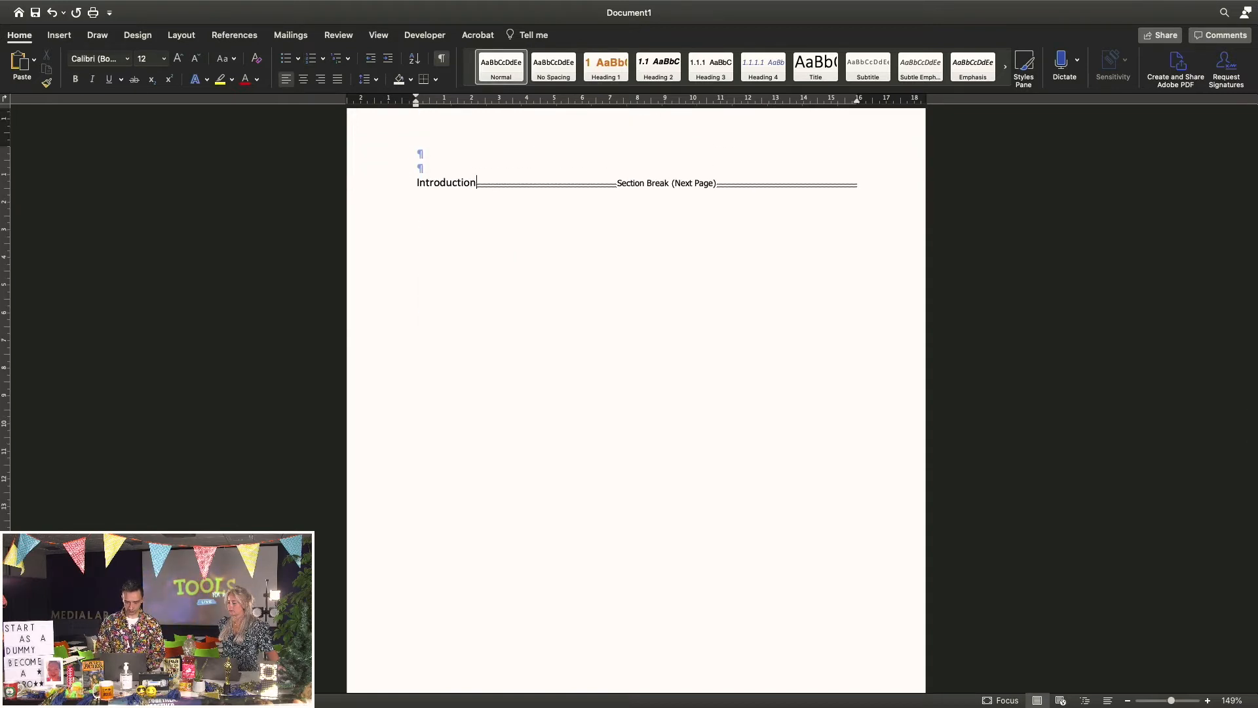
pyautogui.scroll(15, 442, 247)
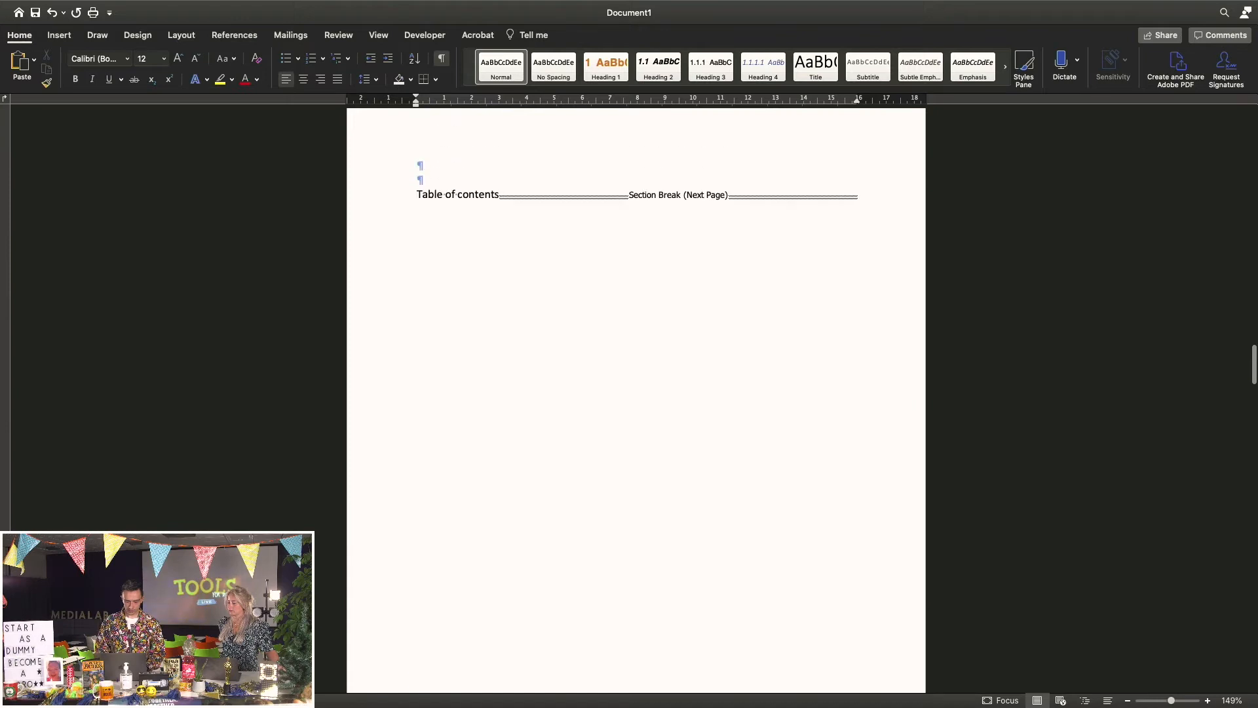
pyautogui.scroll(-15, 442, 247)
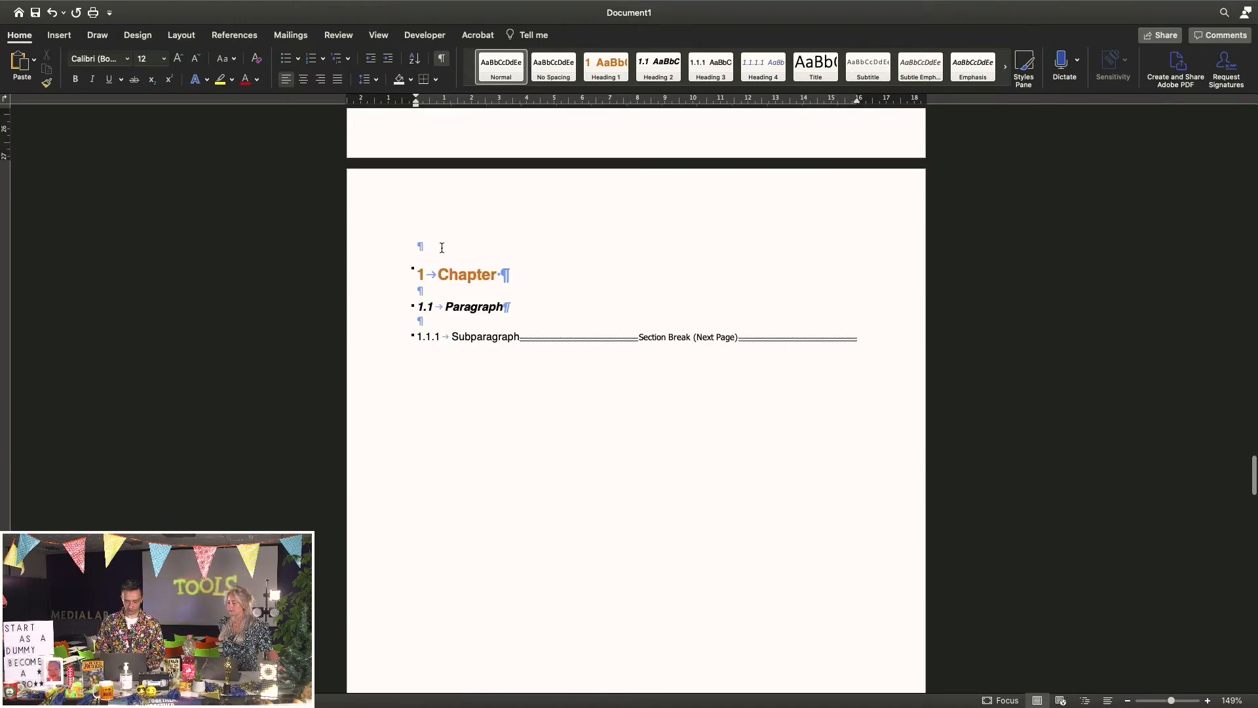
# Enter header editing and scroll through the headers of each section
pyautogui.doubleClick(479, 189)
pyautogui.scroll(-10, 508, 401)
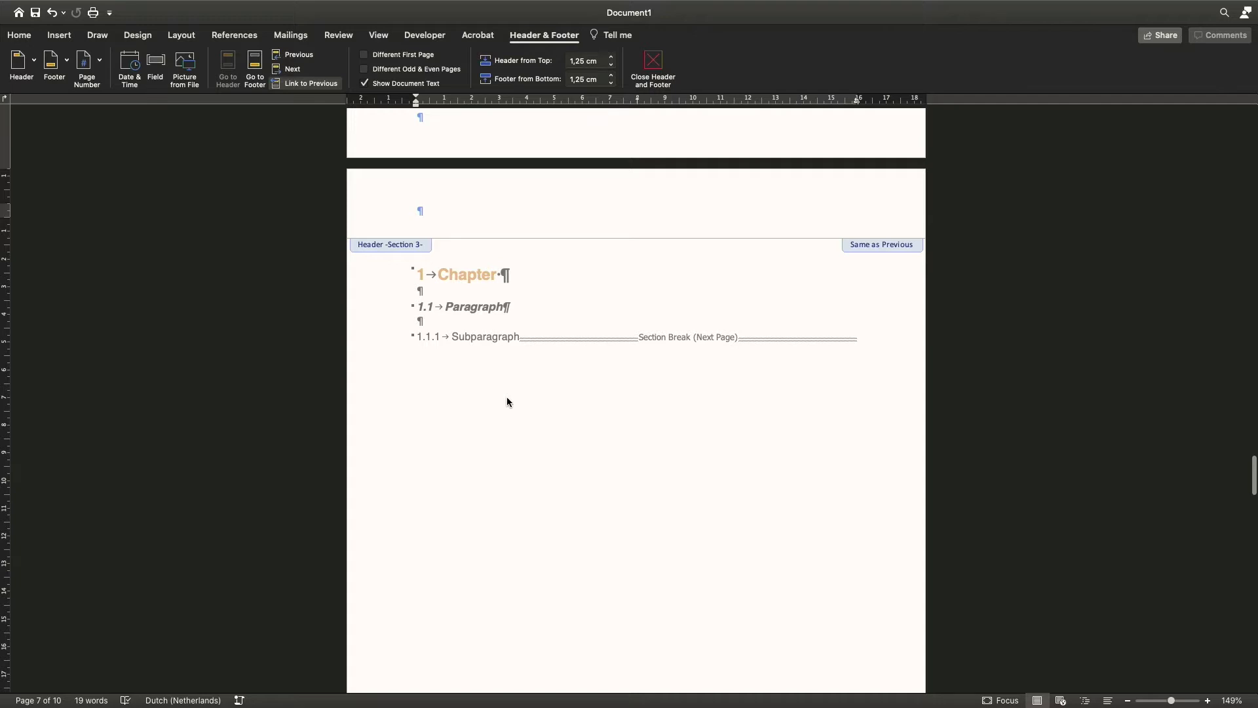
pyautogui.scroll(-5, 508, 398)
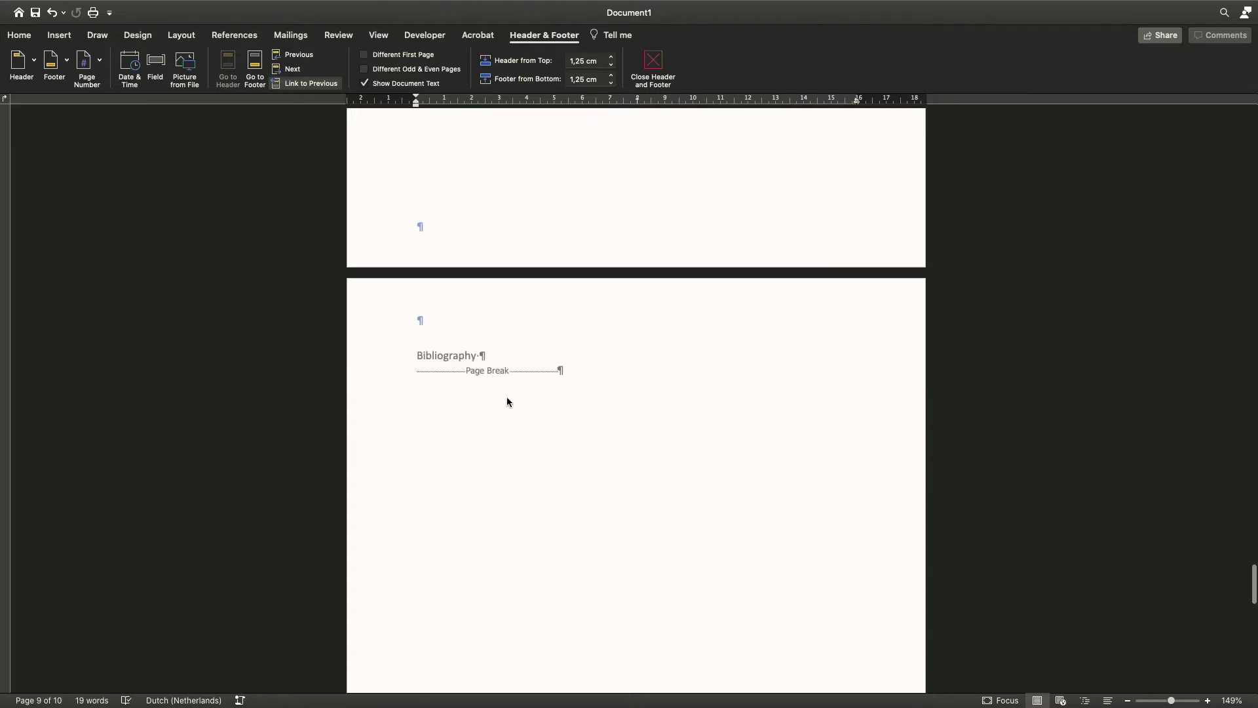
pyautogui.scroll(2, 507, 398)
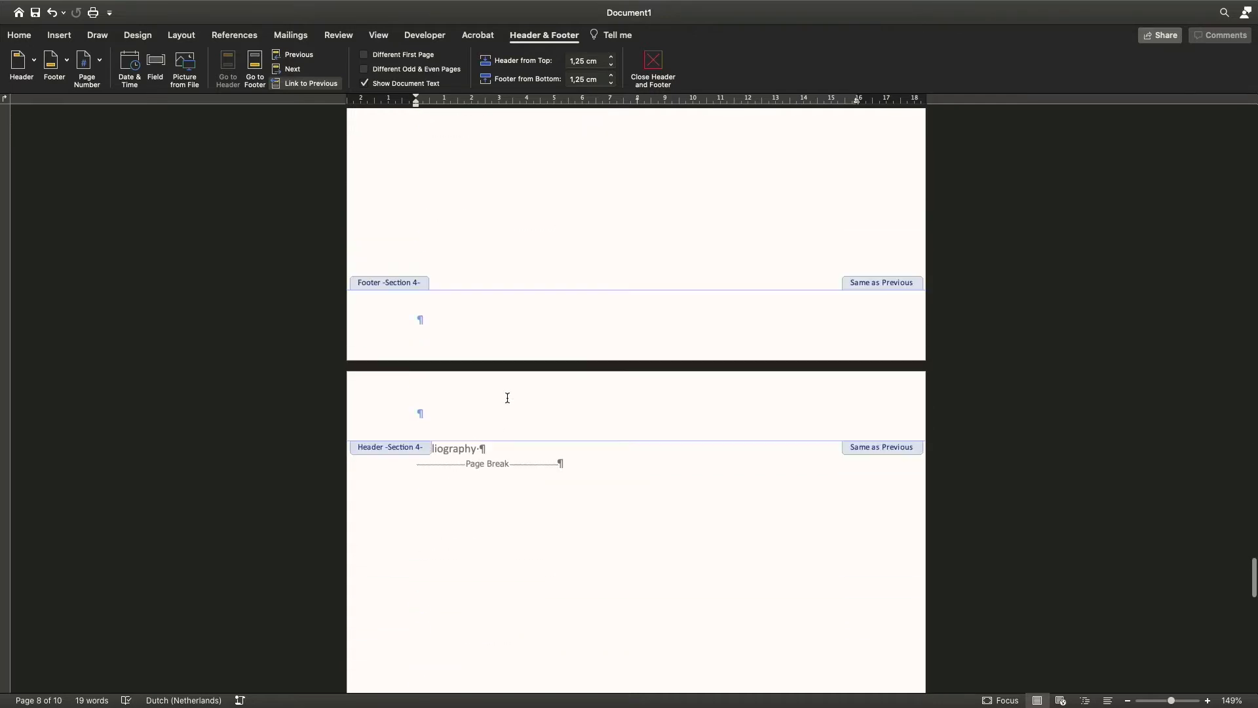
pyautogui.scroll(5, 507, 397)
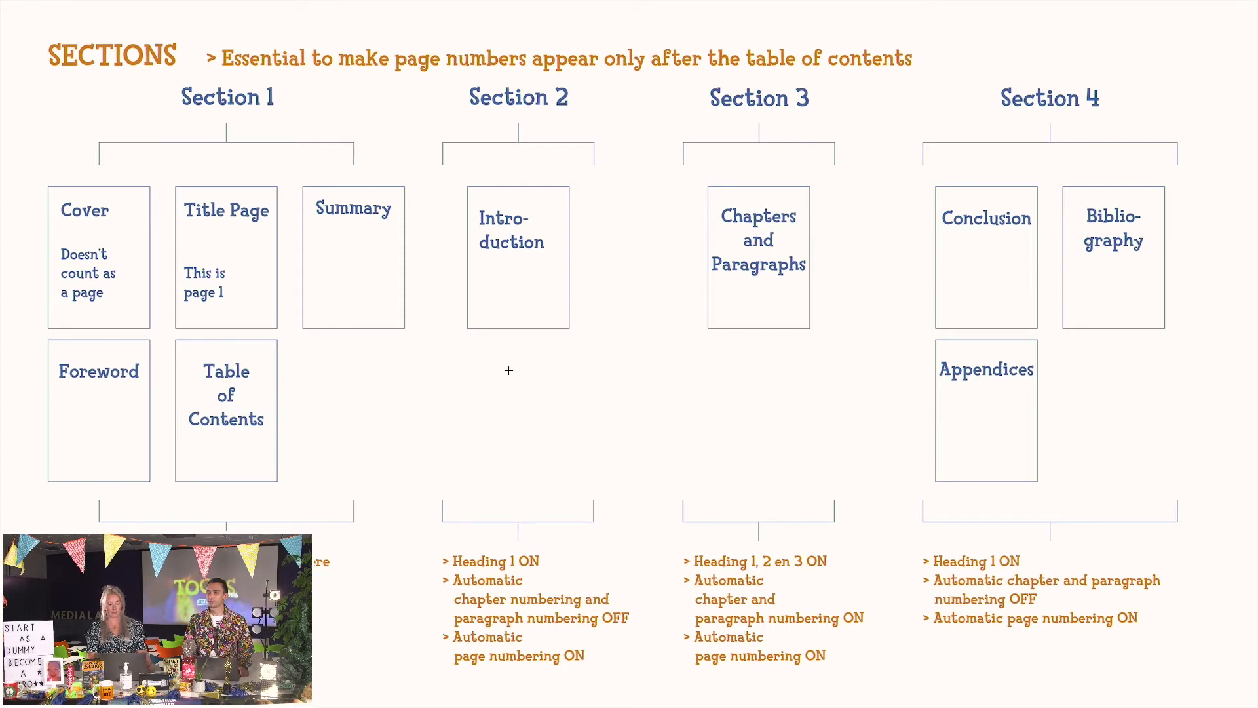
# Exit the Preview diagram's full screen and return to the Word document's Cover page
pyautogui.moveTo(133, 1)
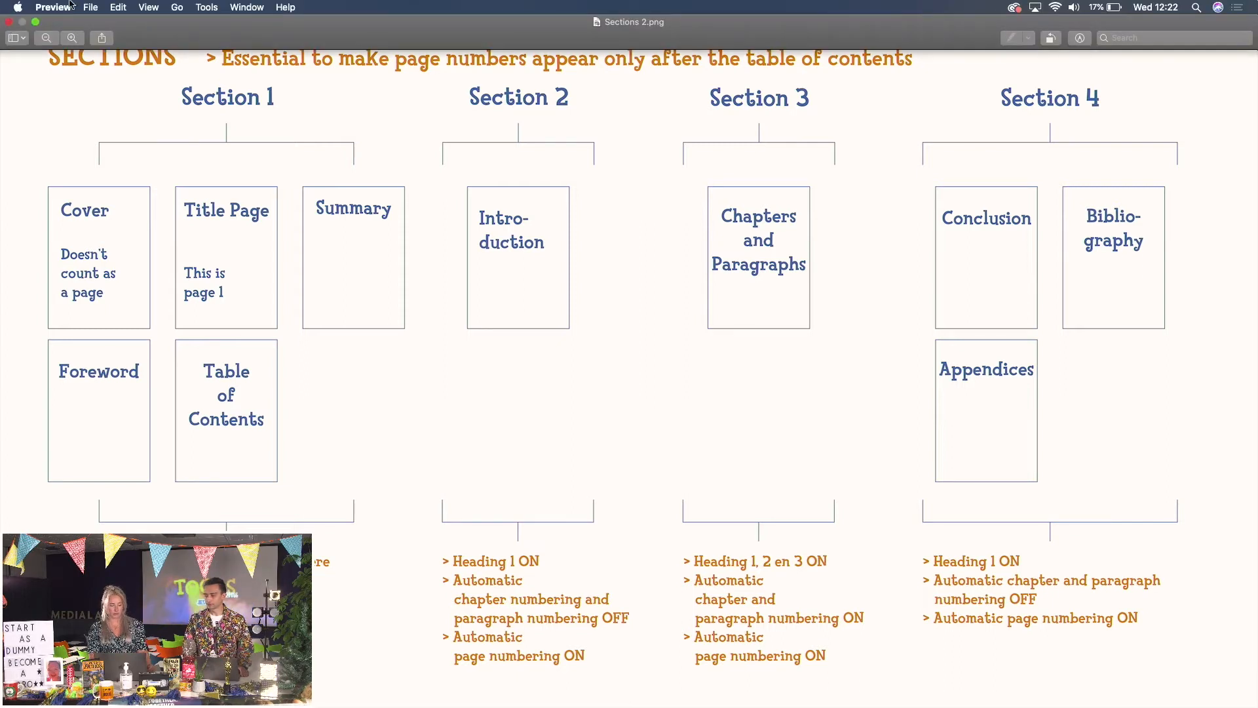
pyautogui.click(37, 23)
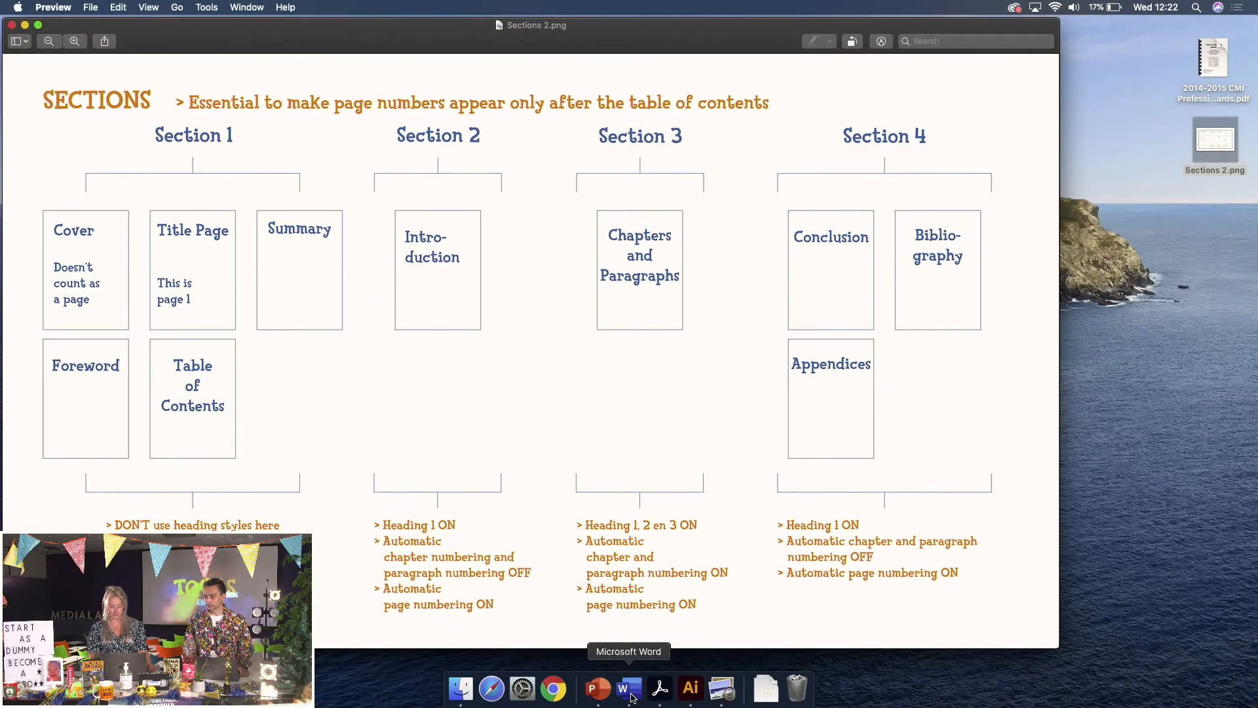
pyautogui.click(628, 688)
pyautogui.scroll(15, 504, 314)
pyautogui.scroll(5, 505, 313)
# Hide the formatting marks and place the cursor after 'Title page' on page 2
pyautogui.click(464, 73)
pyautogui.scroll(-1, 398, 250)
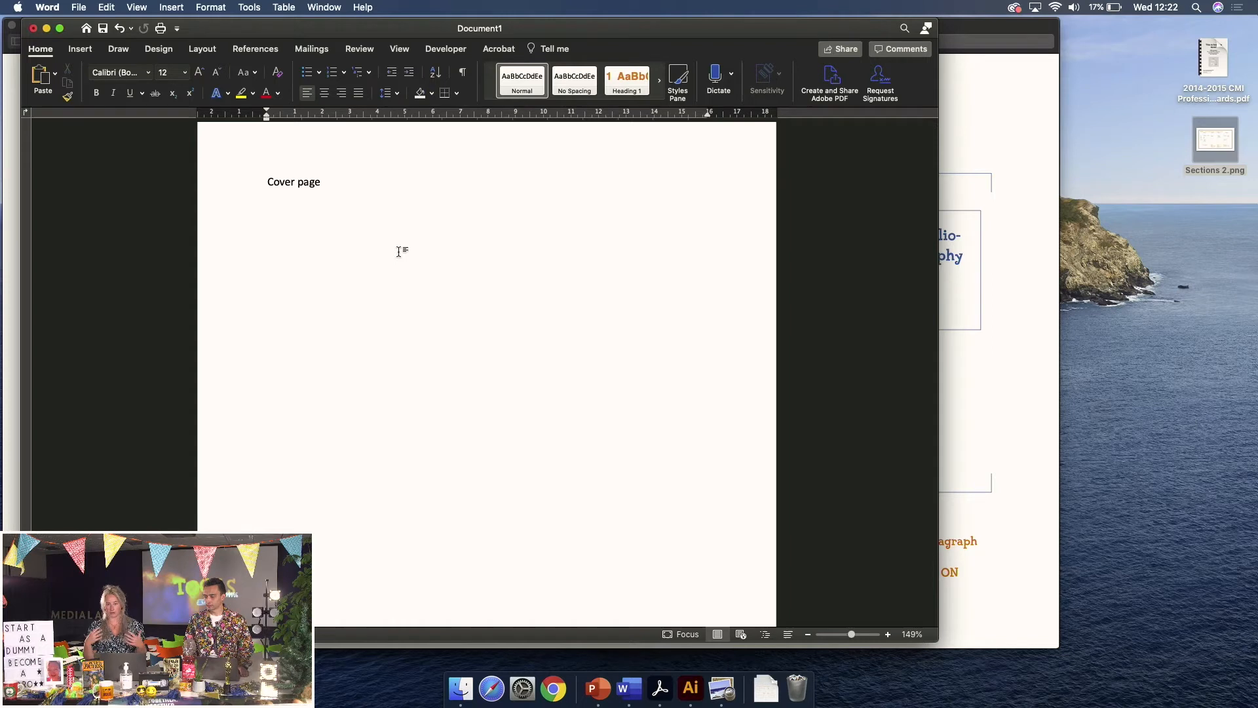
pyautogui.scroll(-2, 398, 251)
pyautogui.scroll(3, 399, 251)
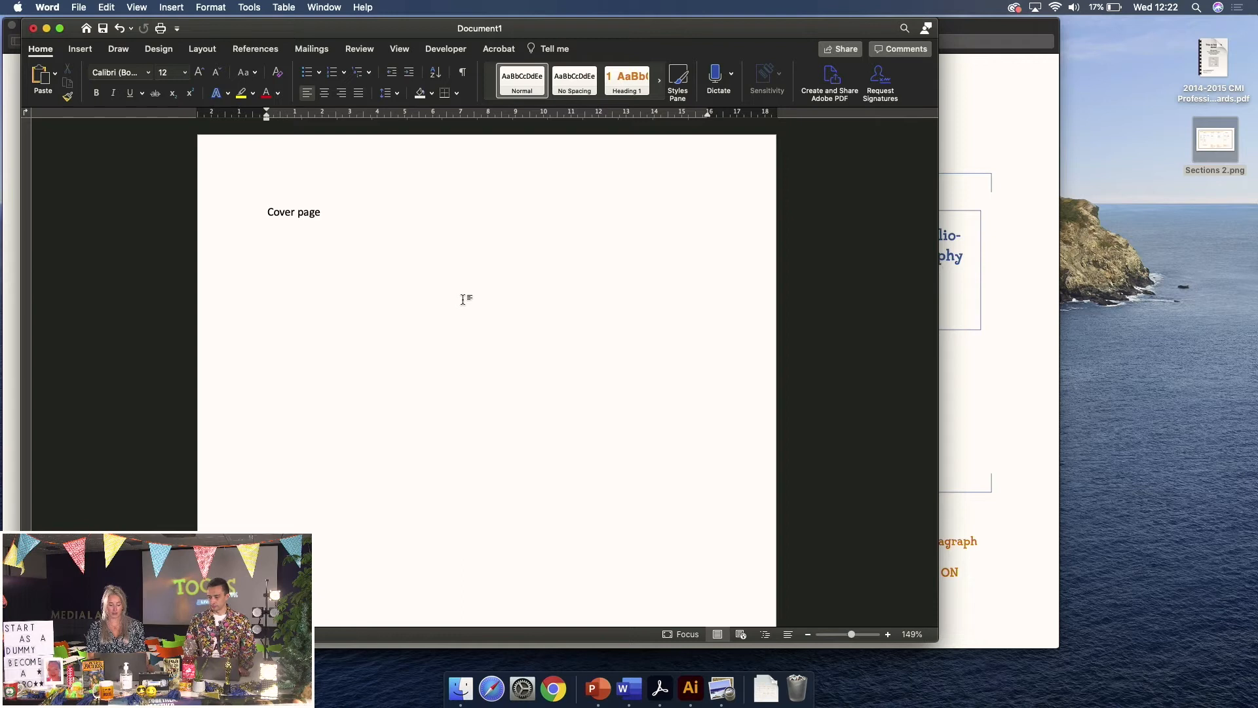
pyautogui.scroll(-15, 463, 299)
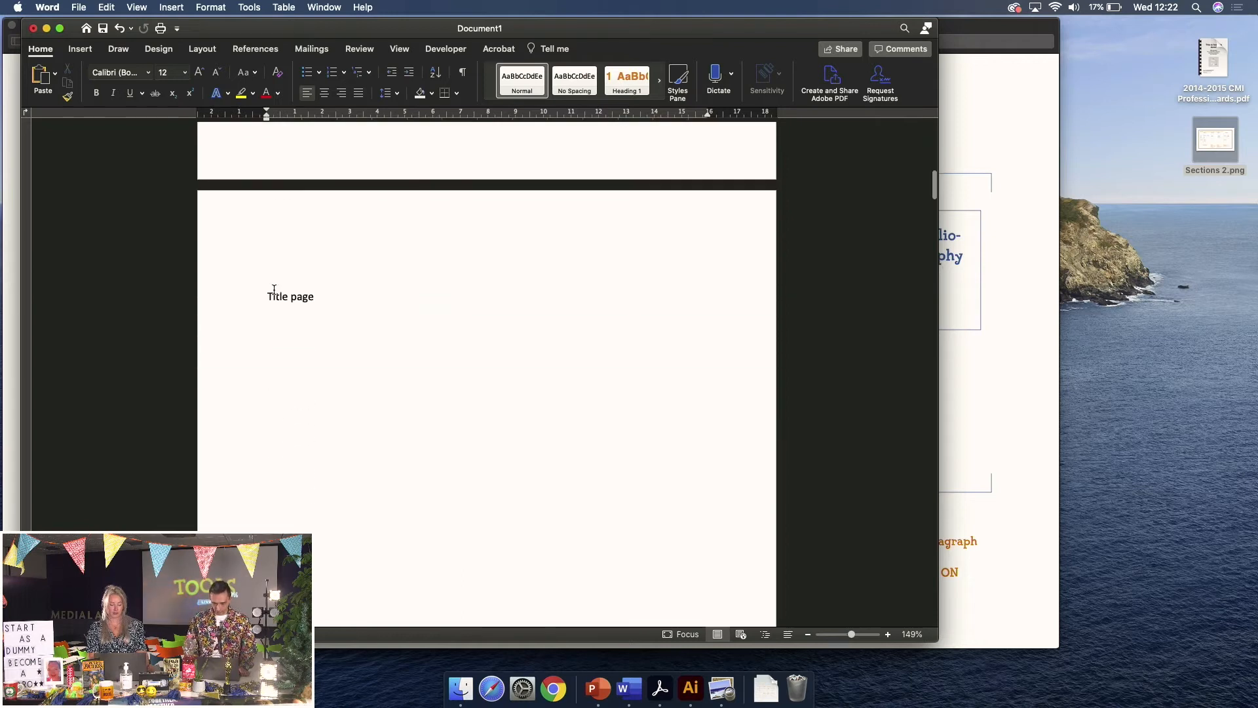
pyautogui.click(340, 296)
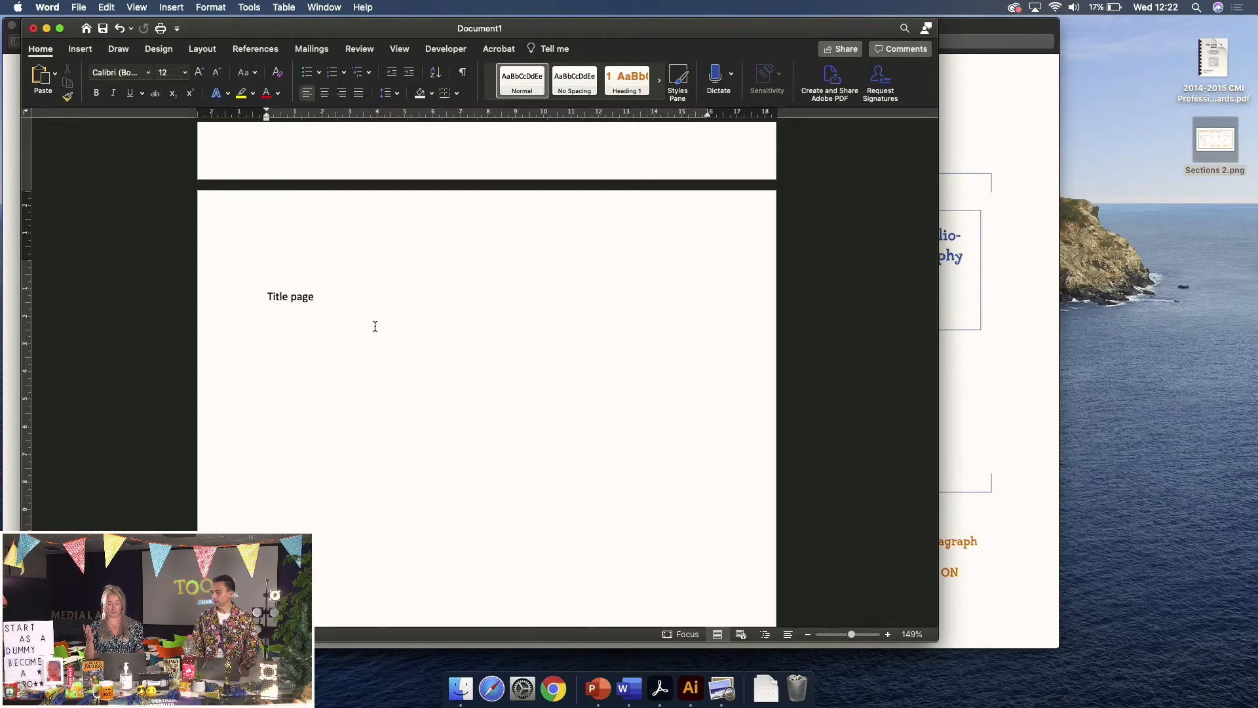
# Make the Title page line bold, orange and size 16
pyautogui.click(250, 301)
pyautogui.press('super+b')
pyautogui.click(279, 96)
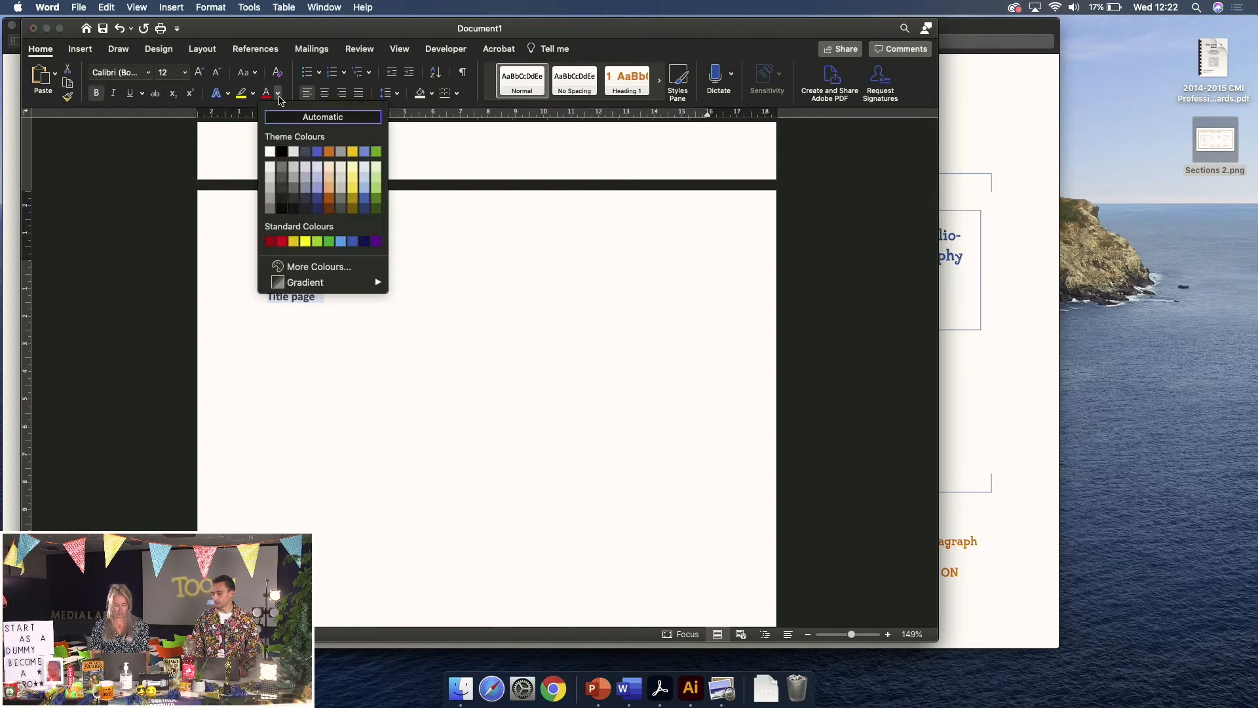
pyautogui.click(330, 152)
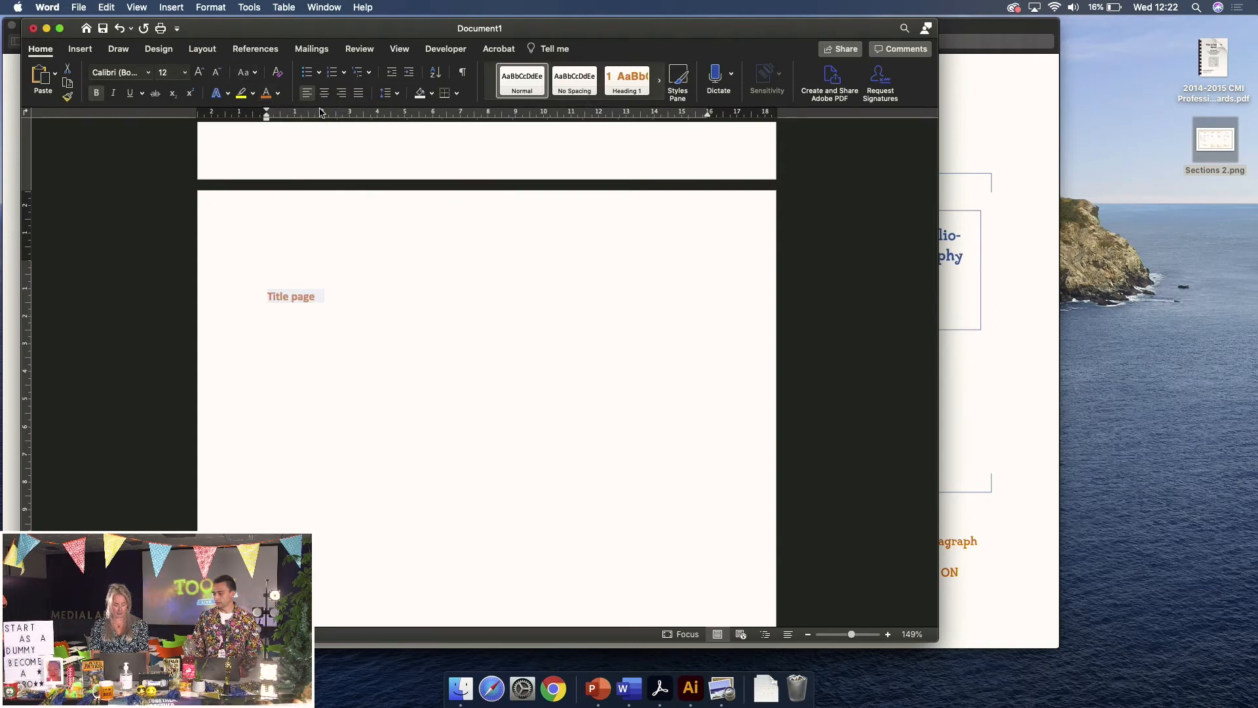
pyautogui.click(201, 74)
pyautogui.click(201, 74)
pyautogui.click(478, 348)
# Make the Summary line bold, orange and size 16
pyautogui.scroll(-5, 478, 348)
pyautogui.scroll(-5, 477, 351)
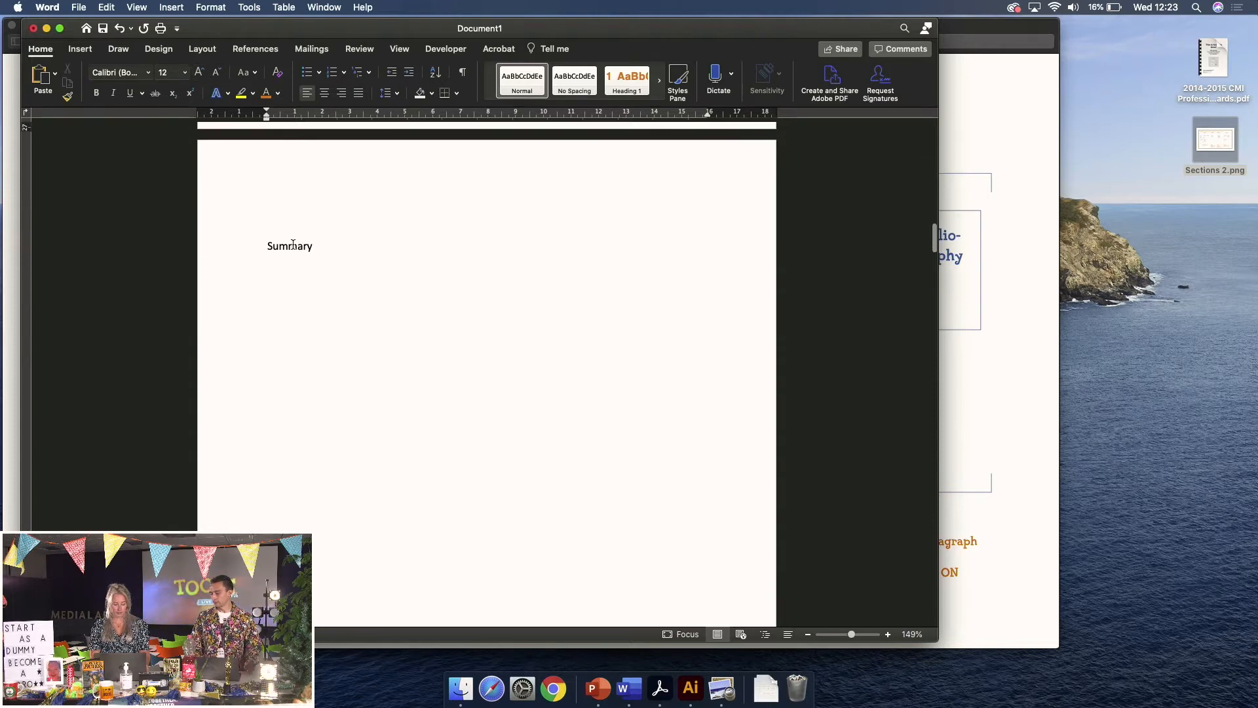
pyautogui.click(254, 253)
pyautogui.press('super+b')
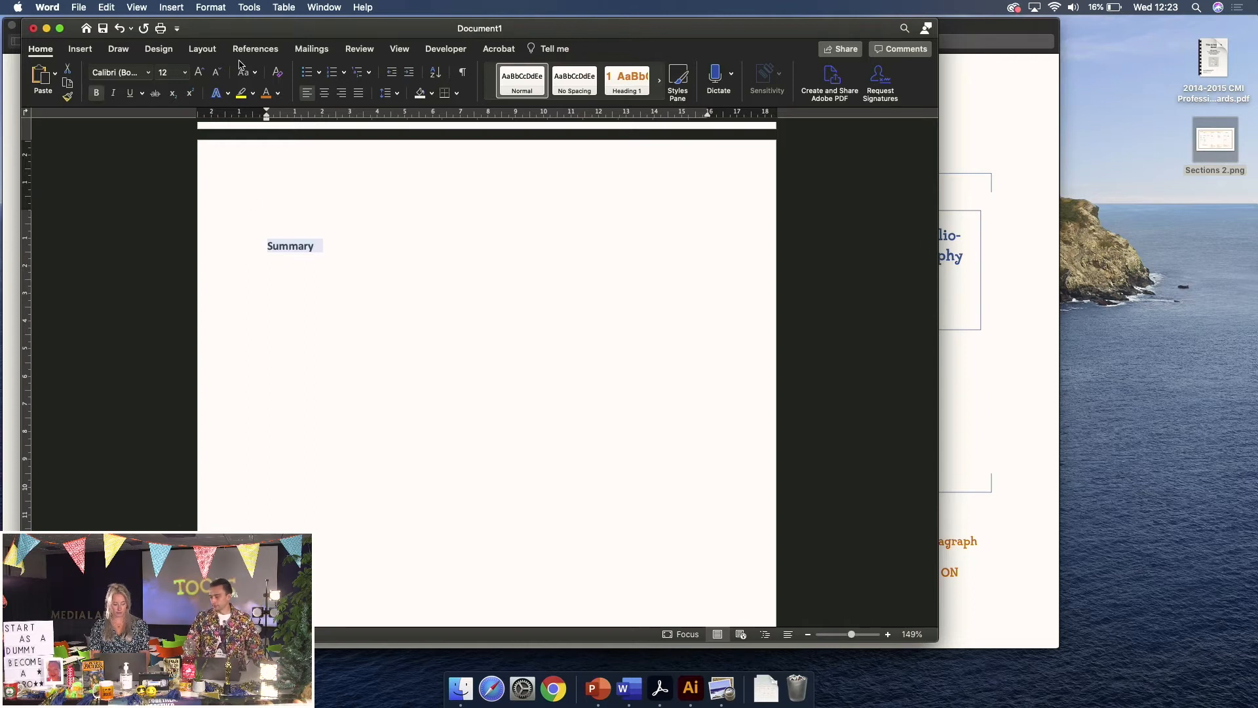
pyautogui.click(266, 92)
pyautogui.click(206, 74)
pyautogui.click(206, 75)
# Colour the Foreword line orange and enlarge it to size 16
pyautogui.scroll(-10, 445, 308)
pyautogui.scroll(-5, 445, 308)
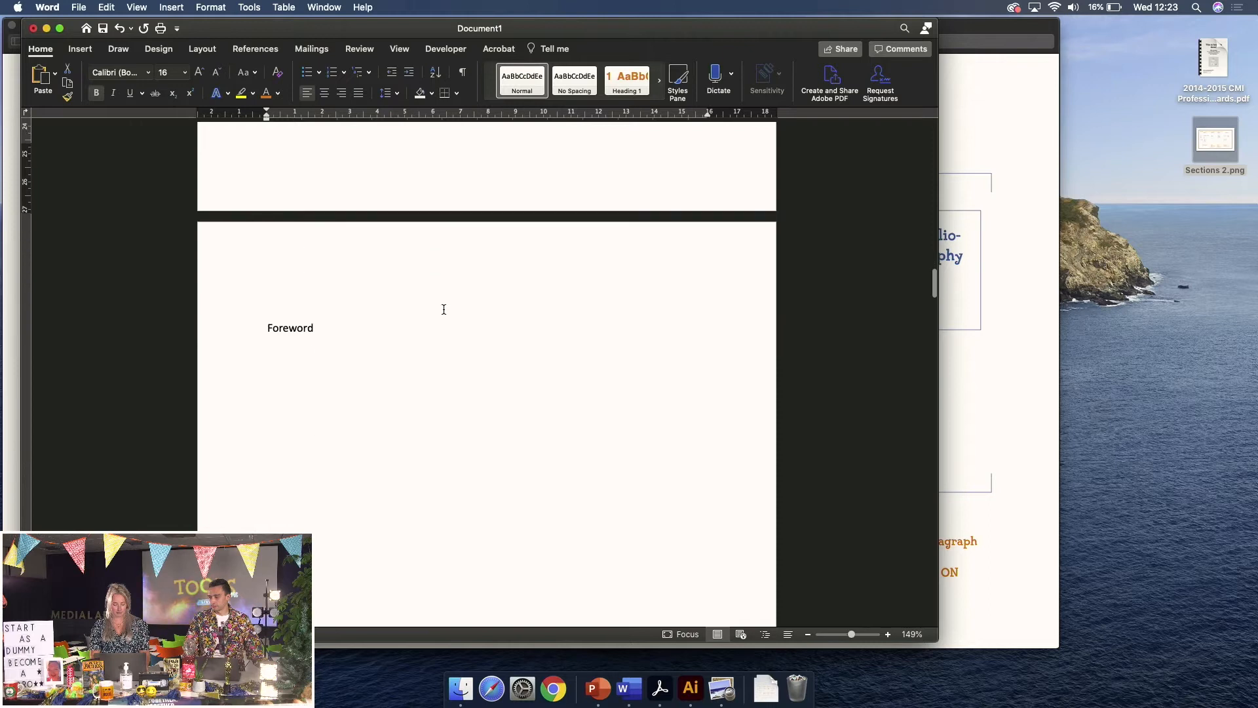
pyautogui.click(254, 289)
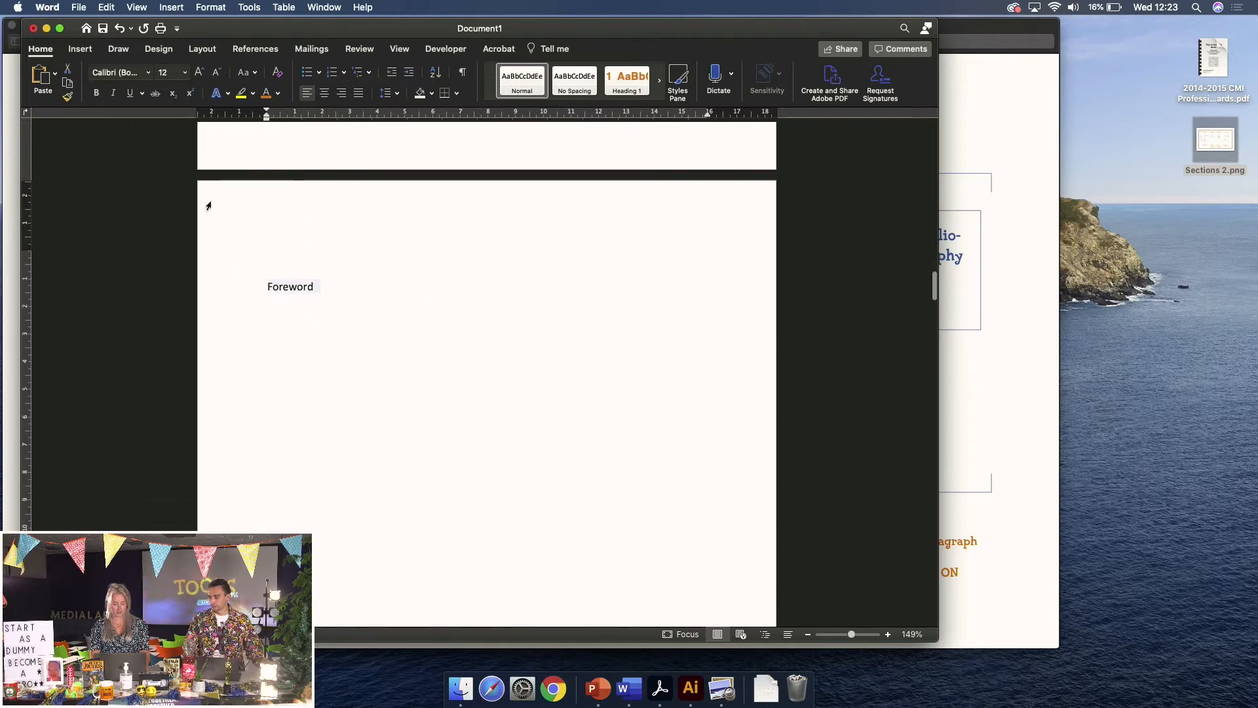
pyautogui.click(266, 93)
pyautogui.click(199, 72)
pyautogui.click(199, 72)
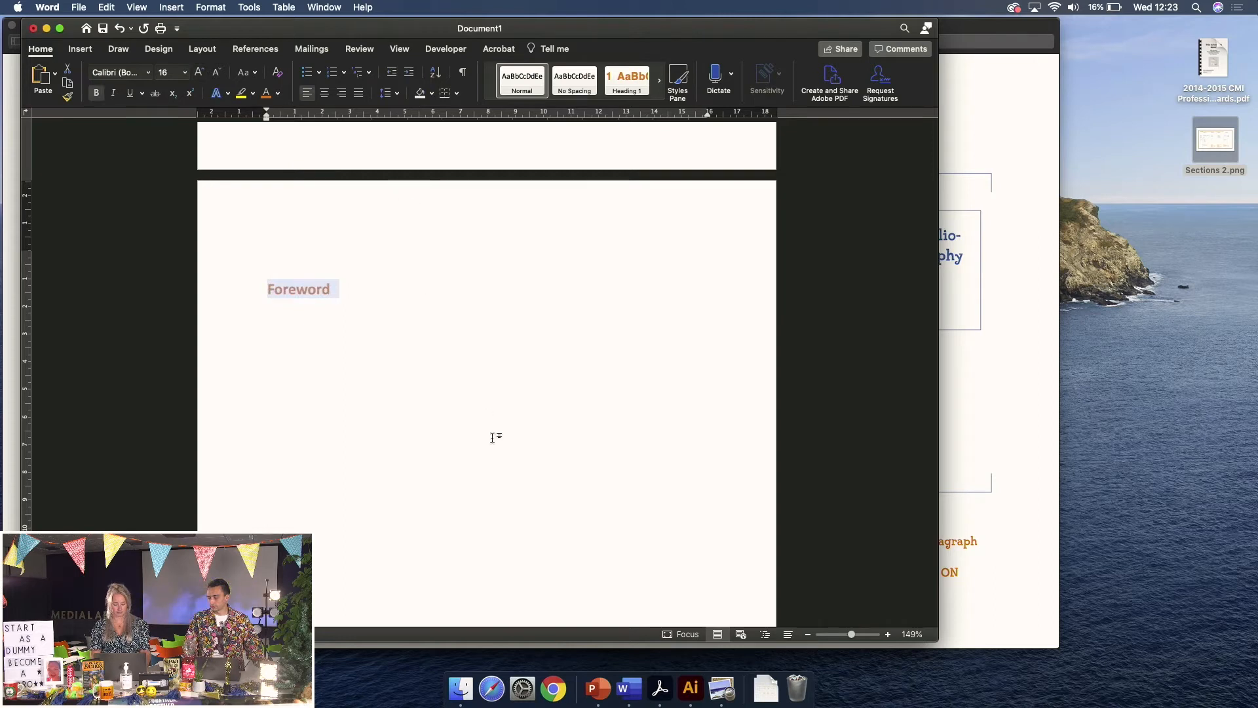
# Make the Table of contents line bold at size 16, then go to the end of Introduction
pyautogui.scroll(-15, 495, 436)
pyautogui.scroll(-2, 492, 438)
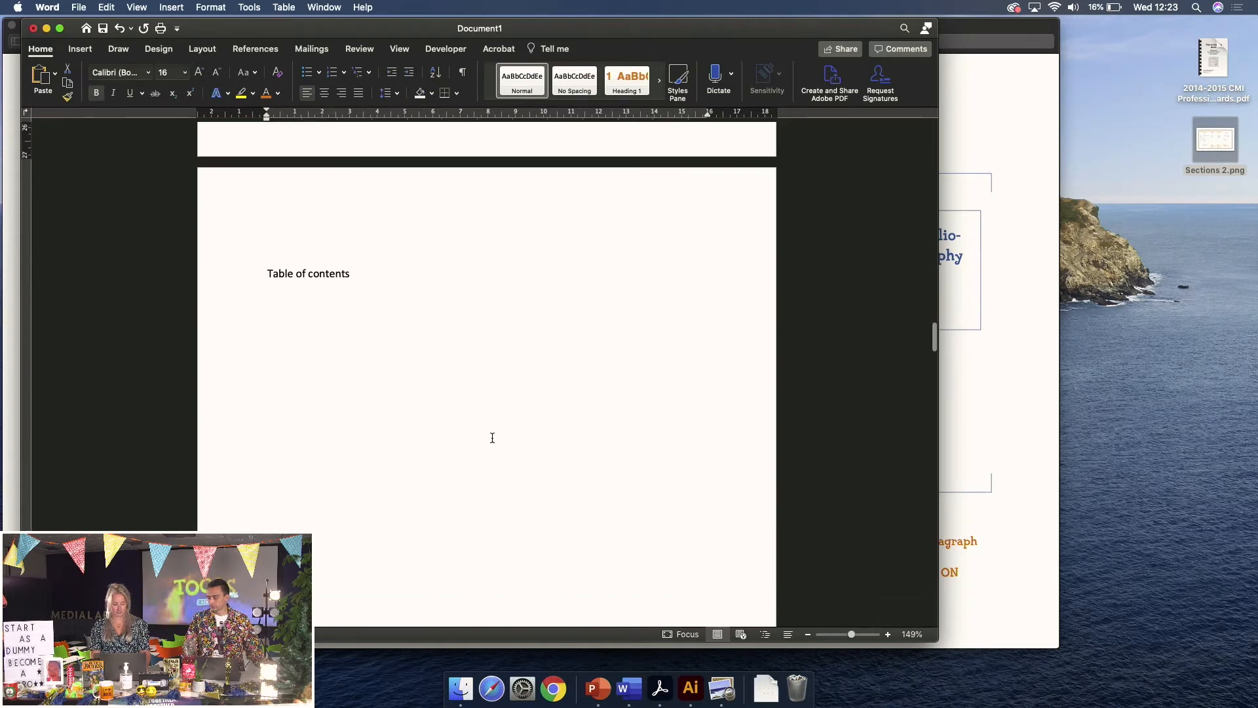
pyautogui.click(252, 263)
pyautogui.press('super+b')
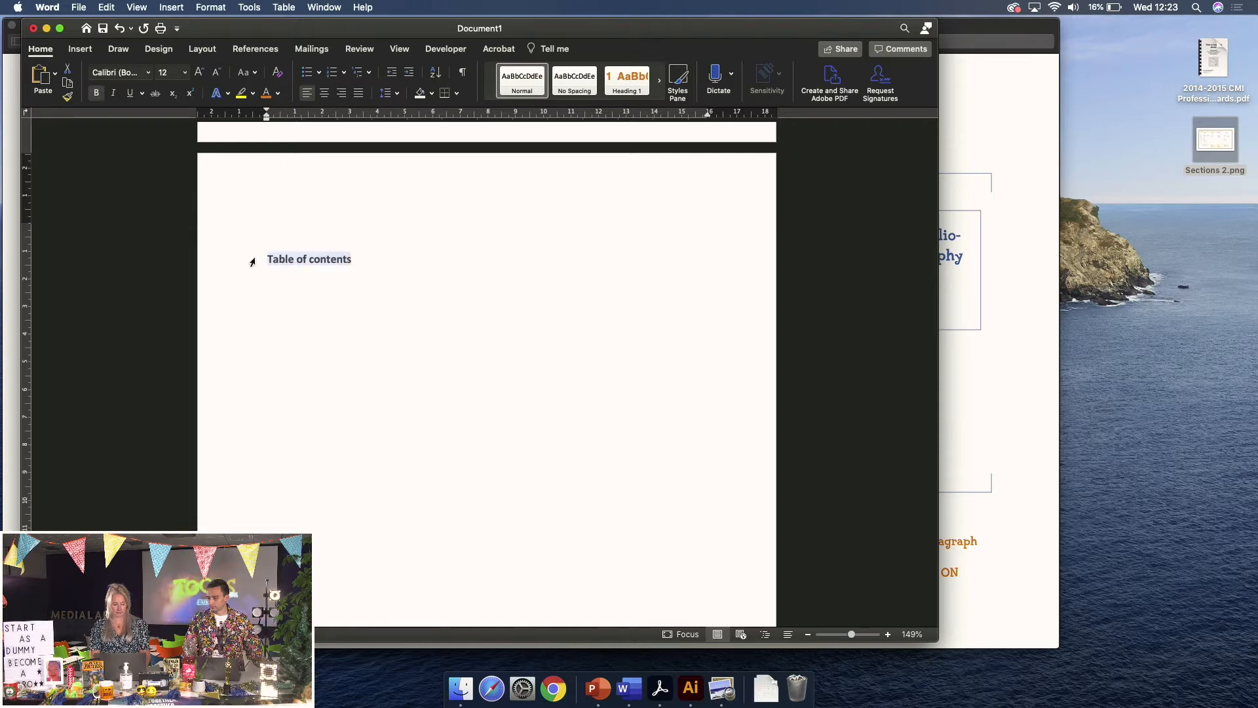
pyautogui.click(199, 73)
pyautogui.click(198, 73)
pyautogui.scroll(-20, 417, 300)
pyautogui.scroll(-2, 417, 300)
pyautogui.click(389, 336)
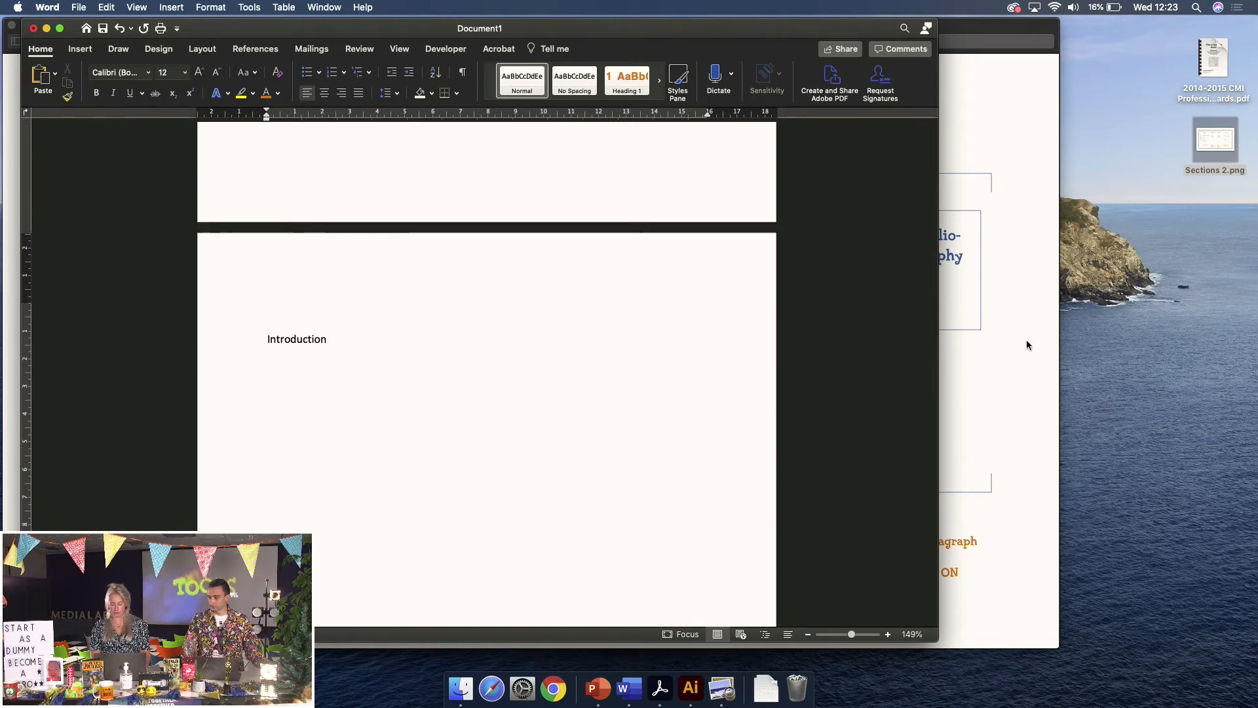
pyautogui.click(721, 688)
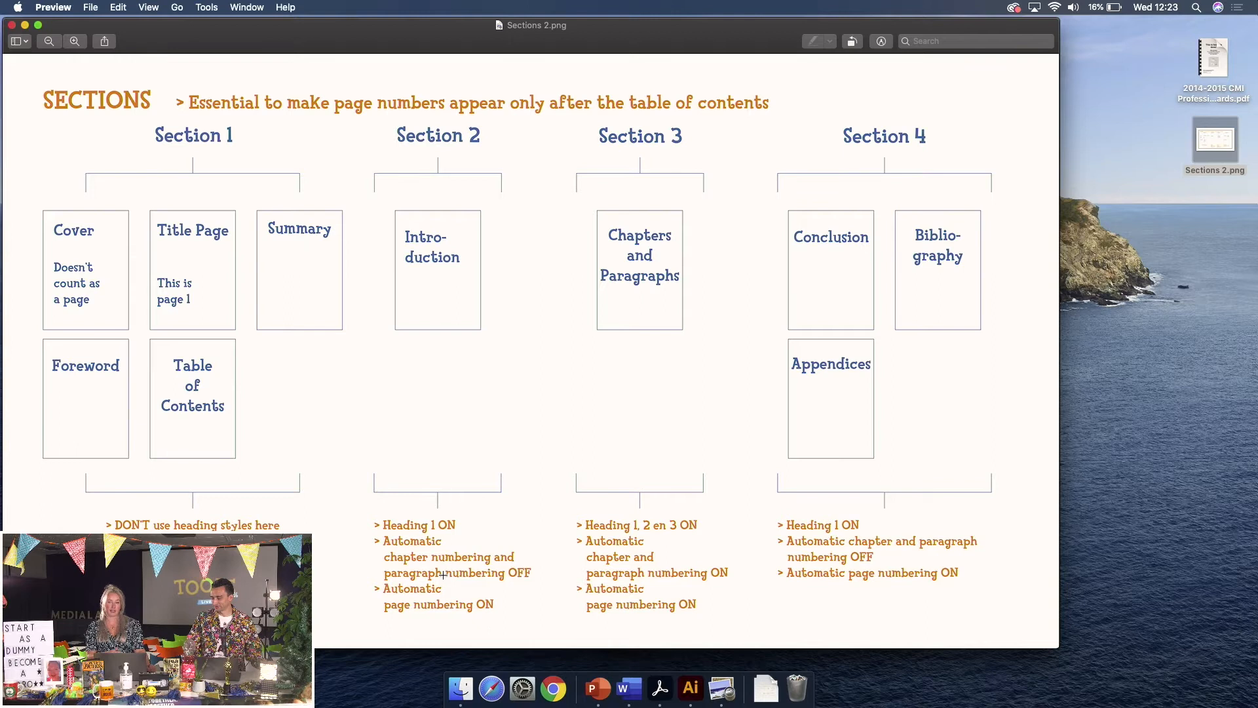
pyautogui.click(627, 692)
pyautogui.scroll(-3, 348, 354)
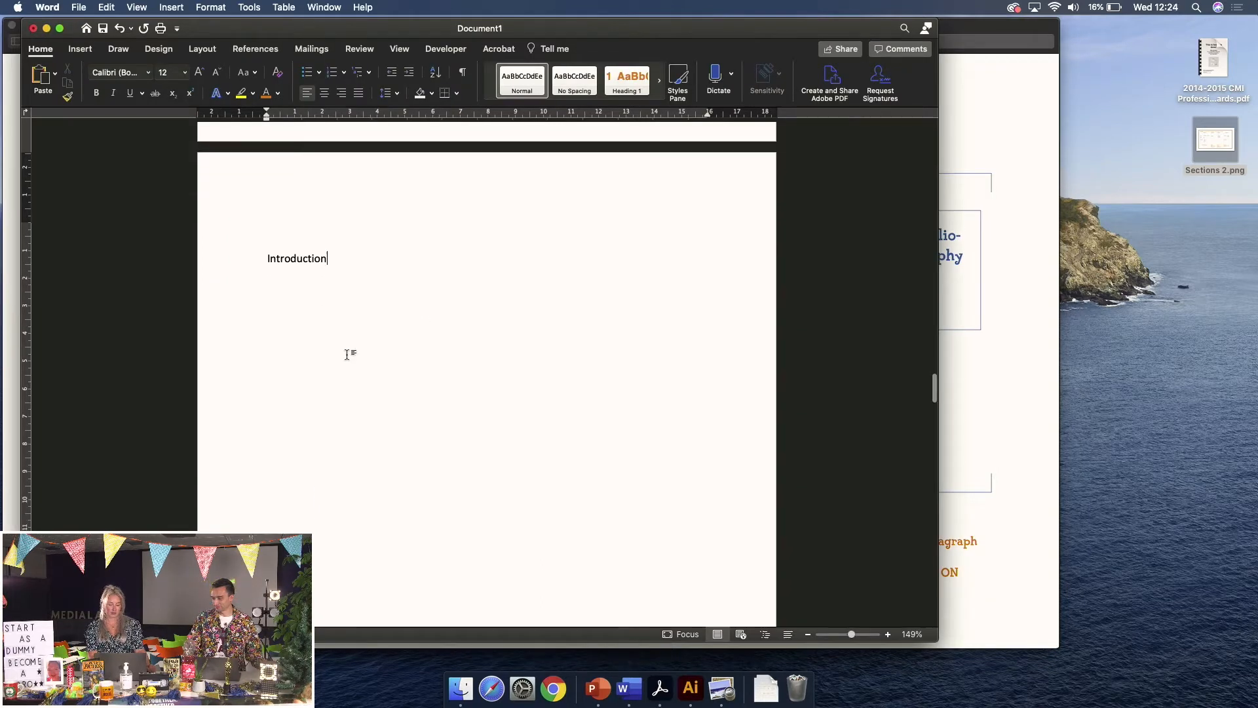
# Apply Heading 1 to the Introduction line and remove its automatic chapter number
pyautogui.click(225, 265)
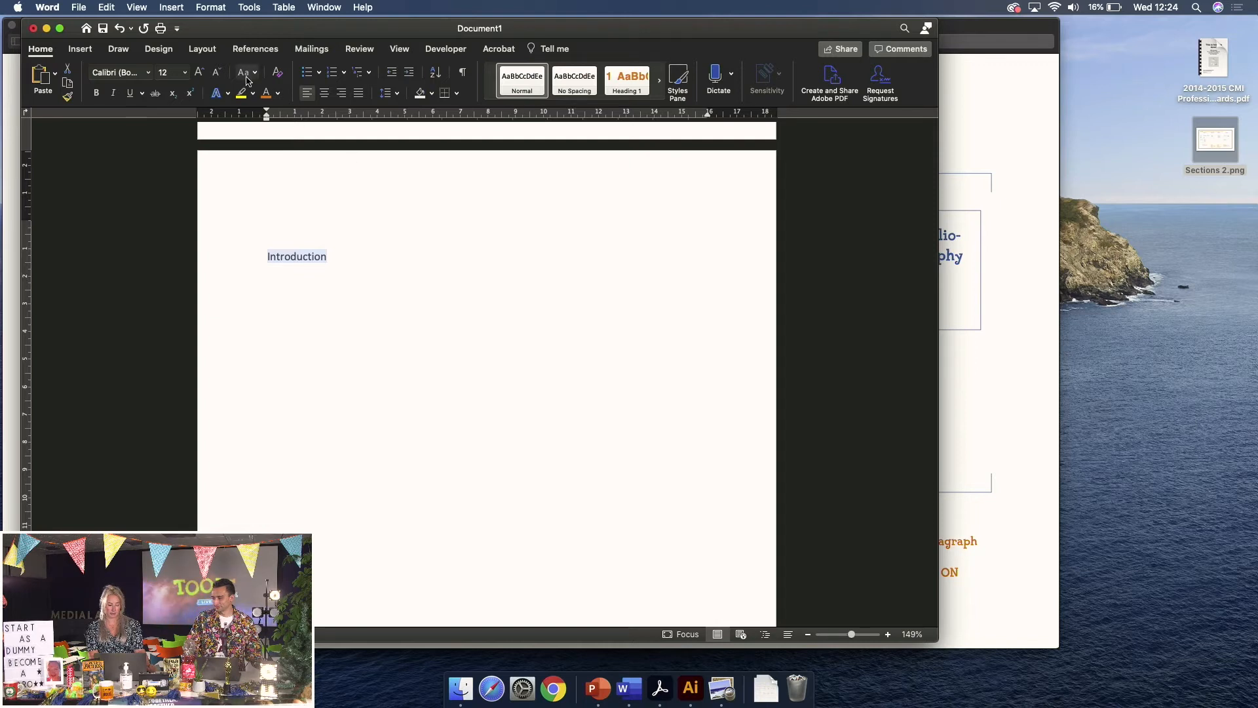
pyautogui.click(624, 82)
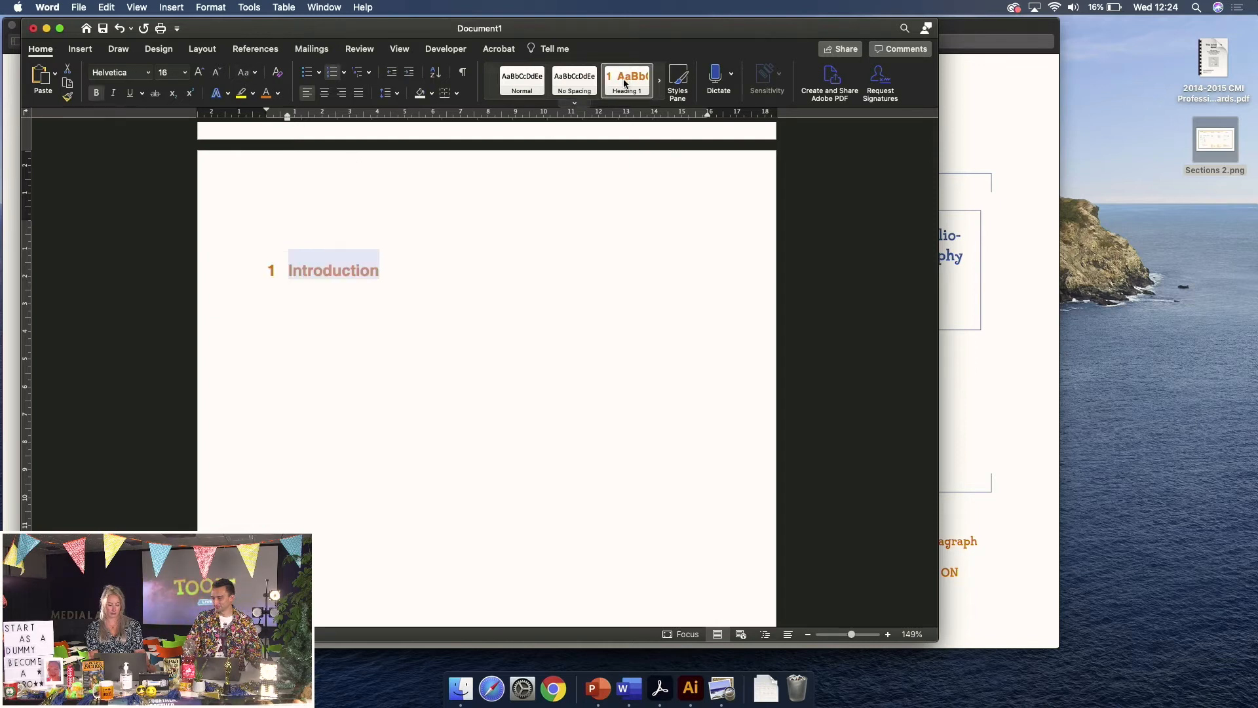
pyautogui.click(332, 72)
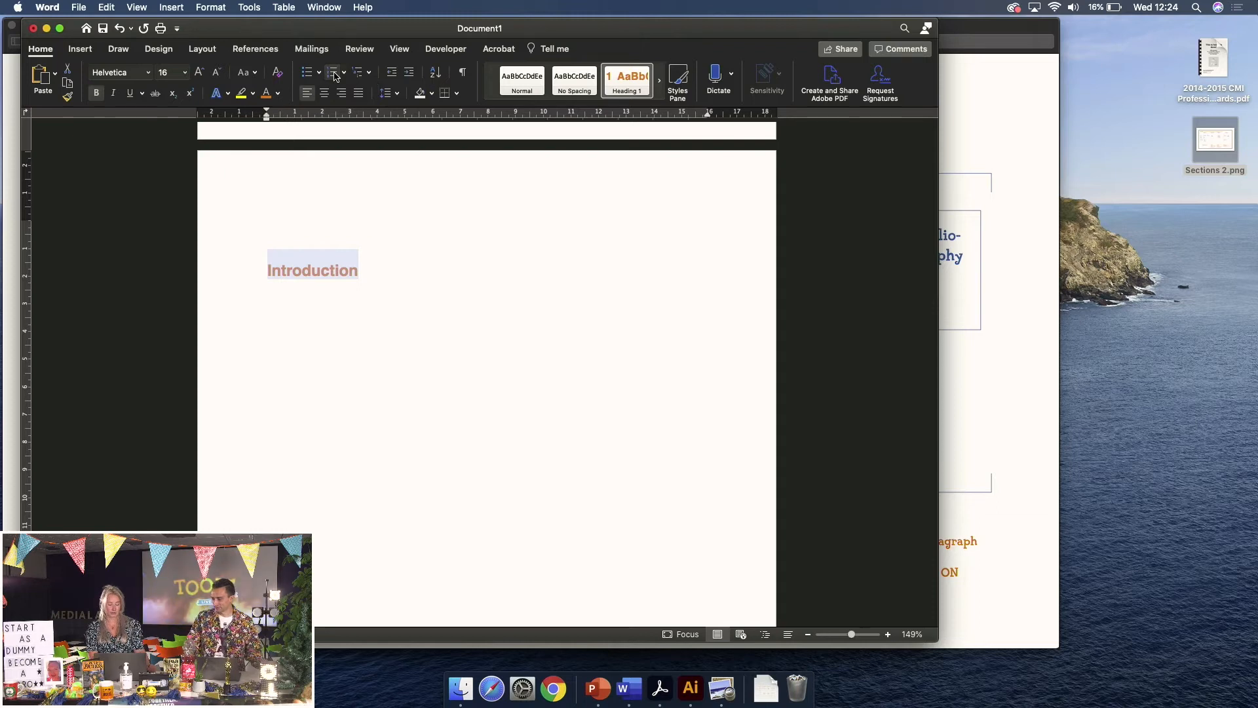
pyautogui.click(421, 269)
pyautogui.click(244, 271)
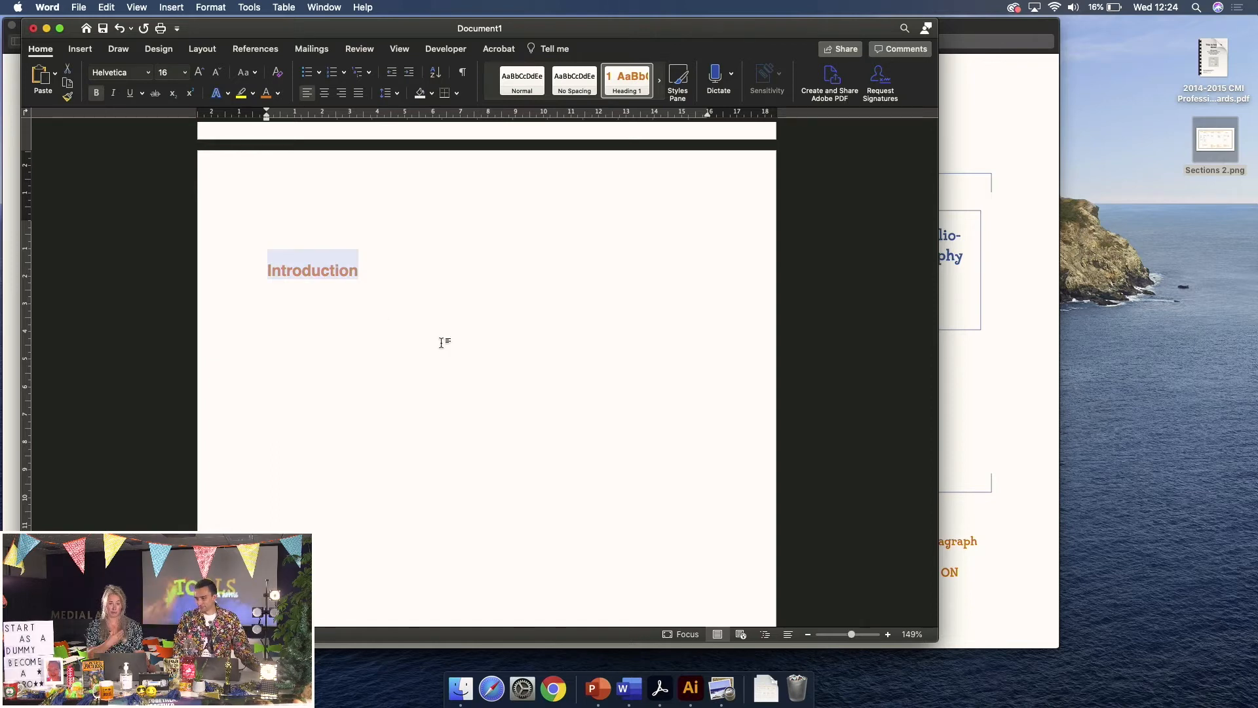
pyautogui.click(485, 369)
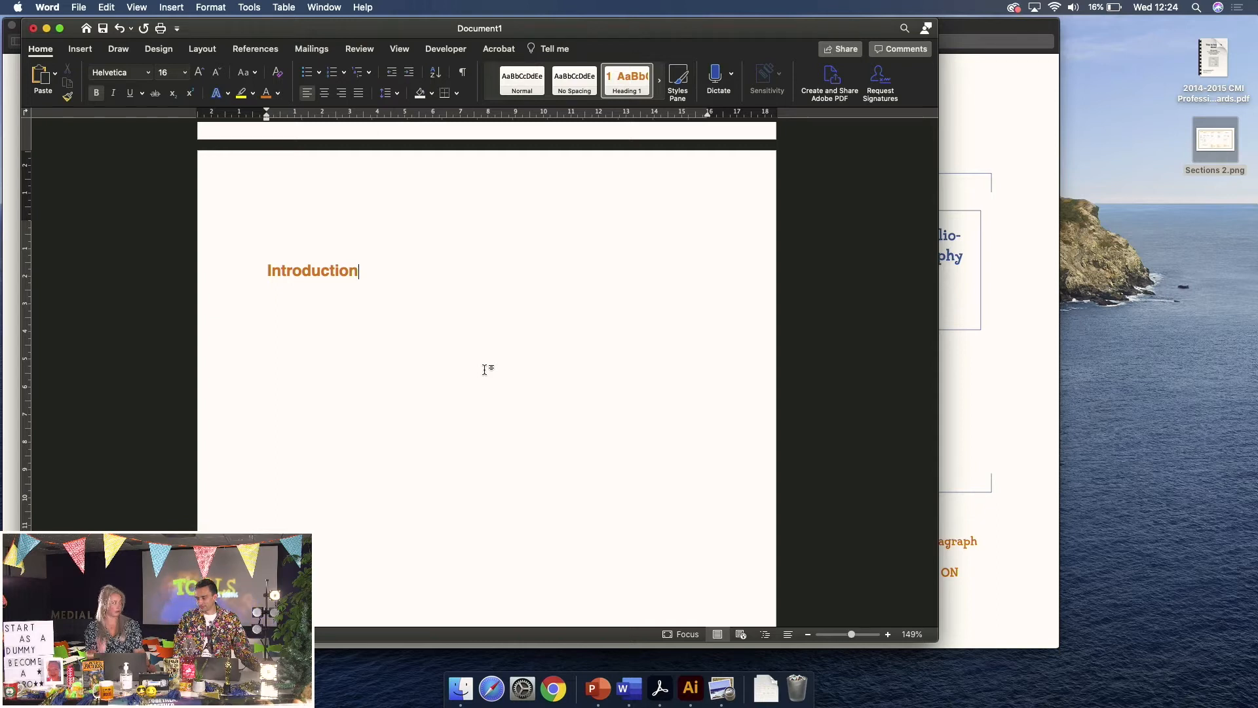
pyautogui.scroll(-10, 586, 393)
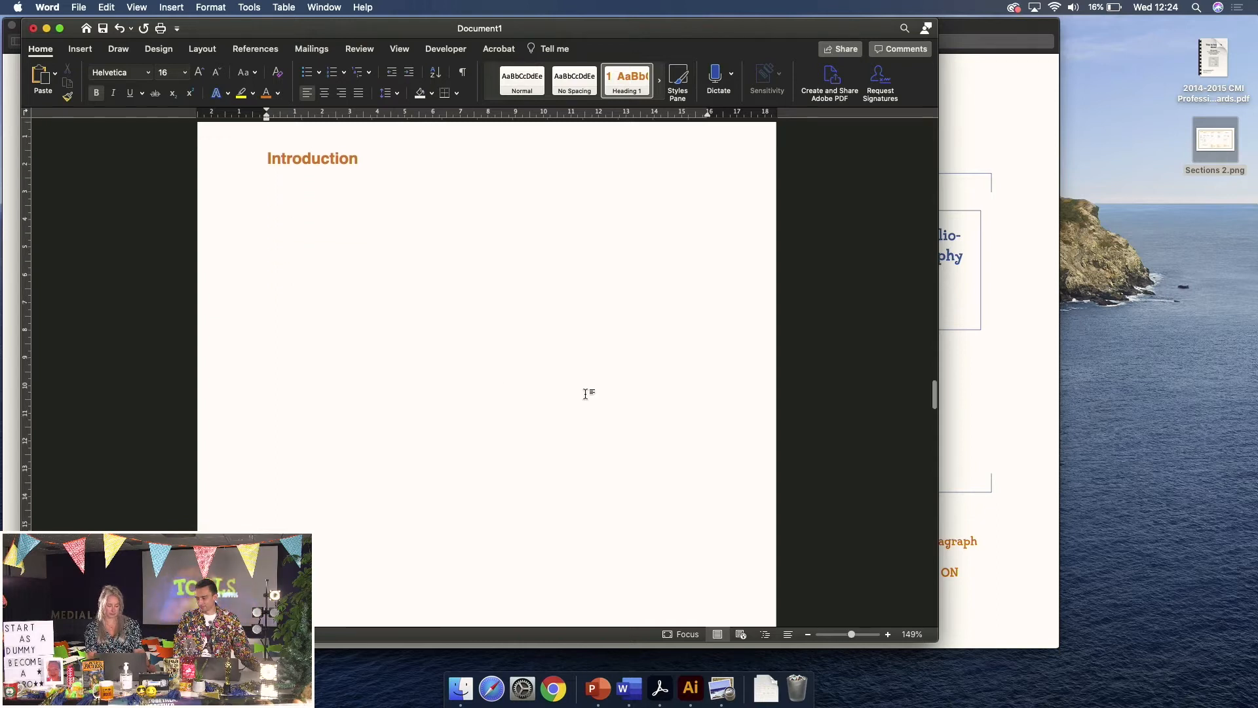
pyautogui.scroll(-2, 586, 394)
pyautogui.scroll(1, 586, 394)
pyautogui.scroll(-1, 586, 393)
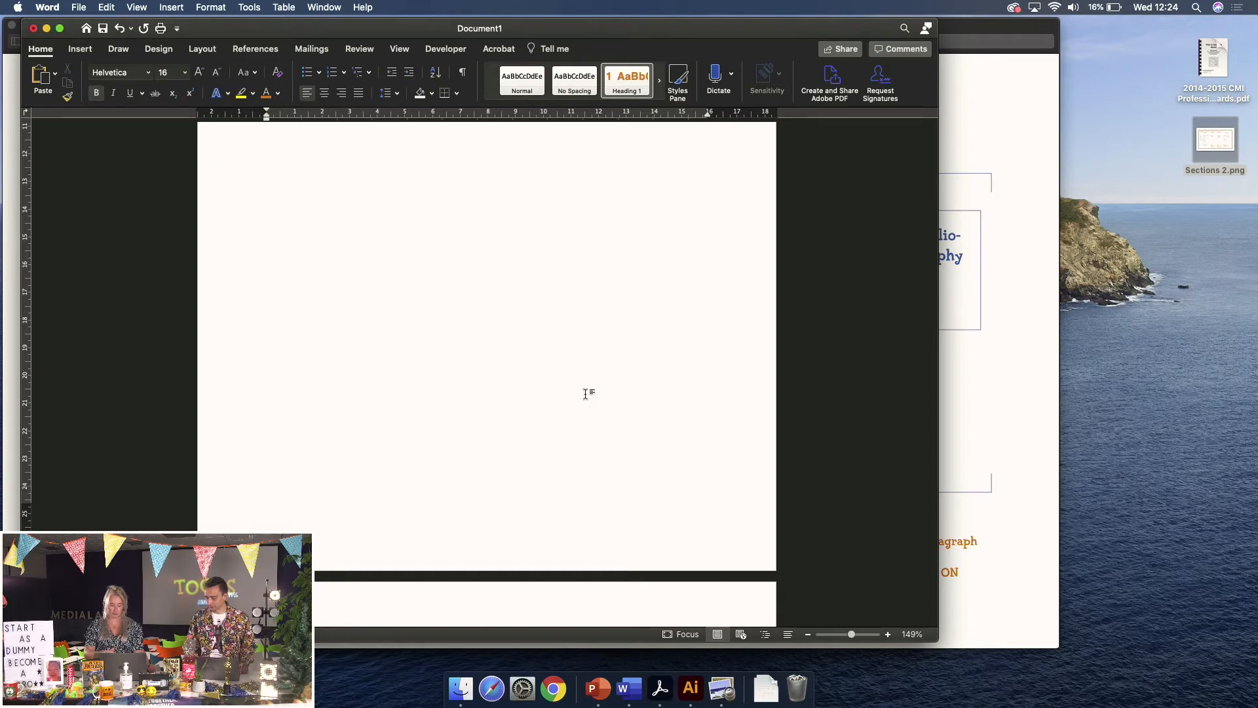
pyautogui.scroll(-10, 586, 393)
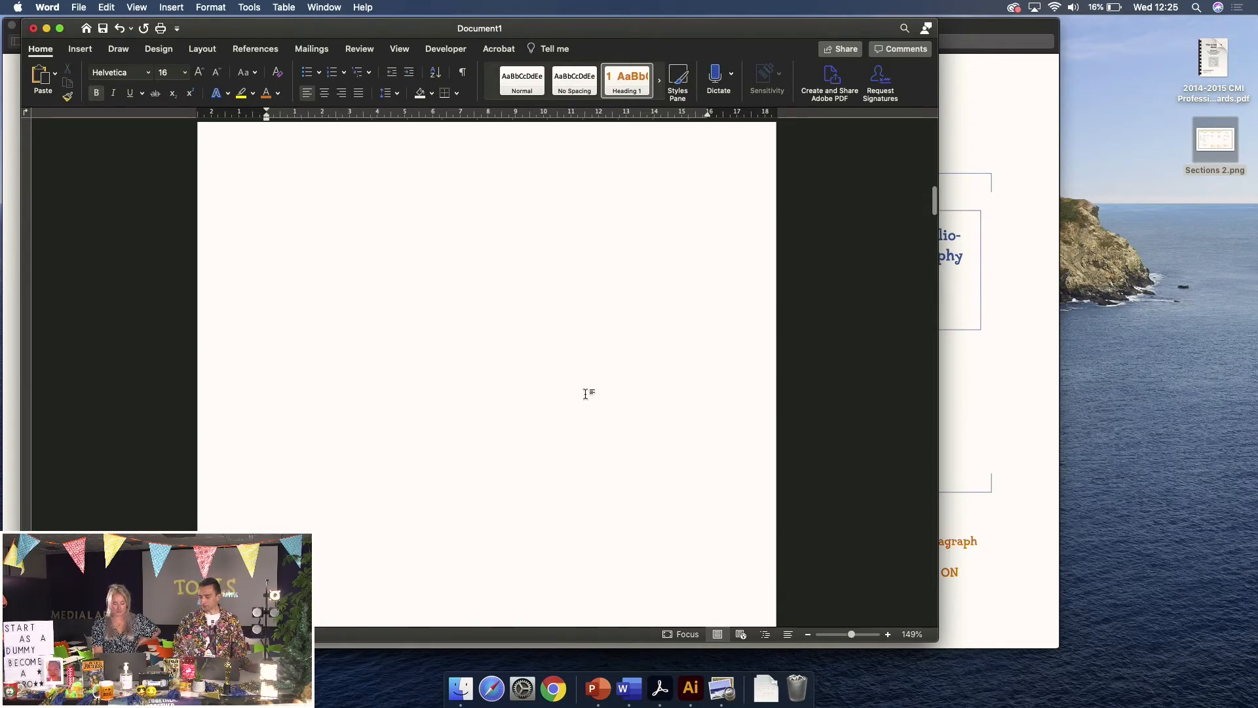
pyautogui.scroll(10, 587, 393)
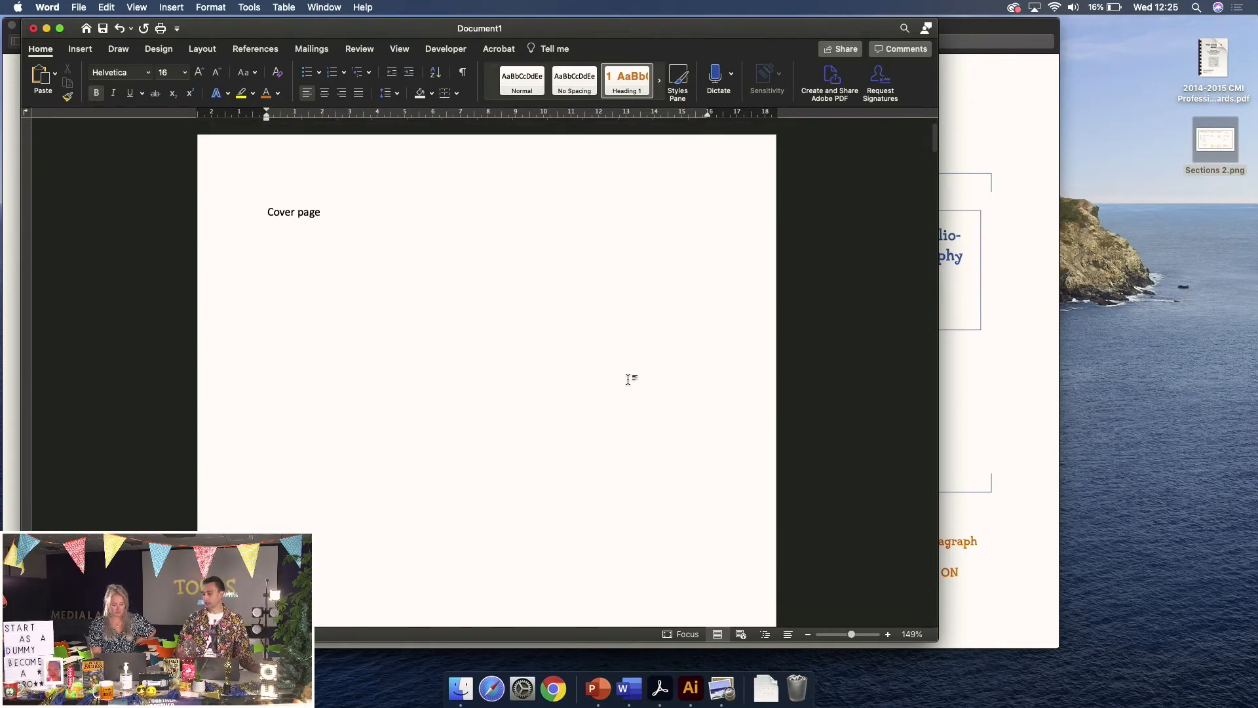
pyautogui.scroll(-1, 629, 379)
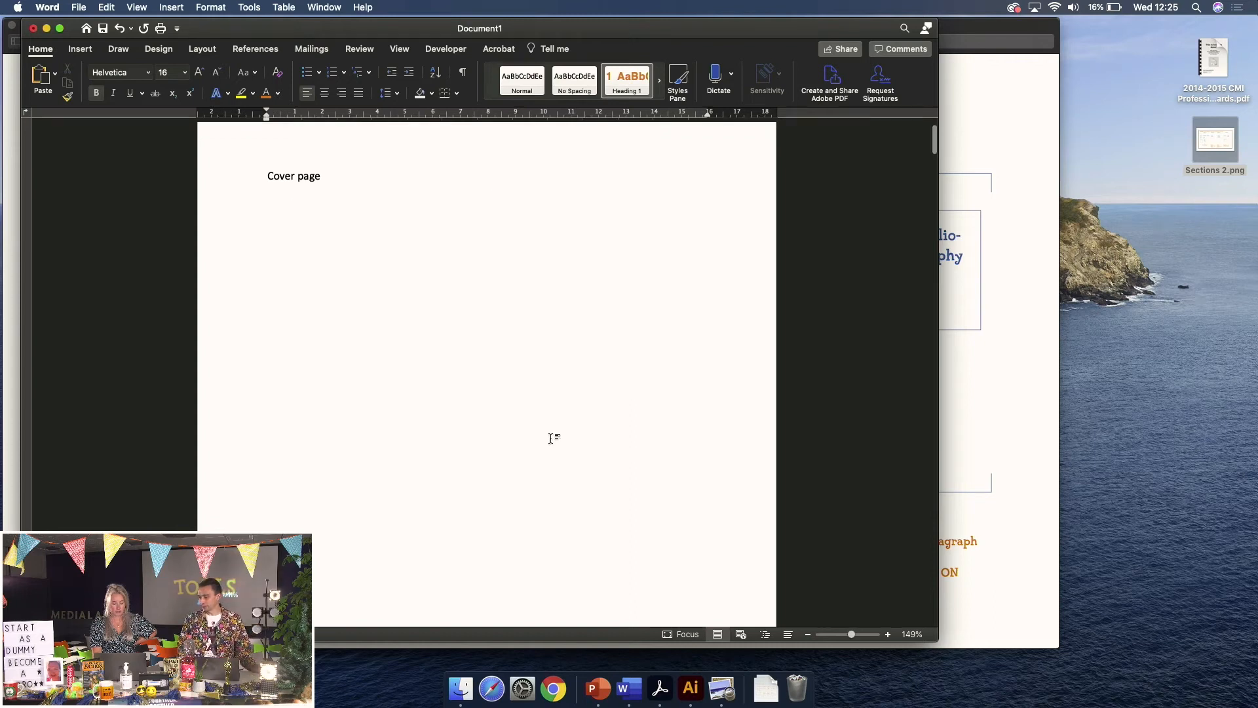
pyautogui.scroll(-2, 568, 259)
pyautogui.scroll(-3, 567, 259)
pyautogui.scroll(2, 568, 259)
pyautogui.scroll(-10, 567, 259)
pyautogui.scroll(5, 567, 257)
pyautogui.scroll(2, 568, 257)
pyautogui.scroll(-6, 568, 257)
pyautogui.scroll(-5, 567, 257)
pyautogui.scroll(-15, 567, 257)
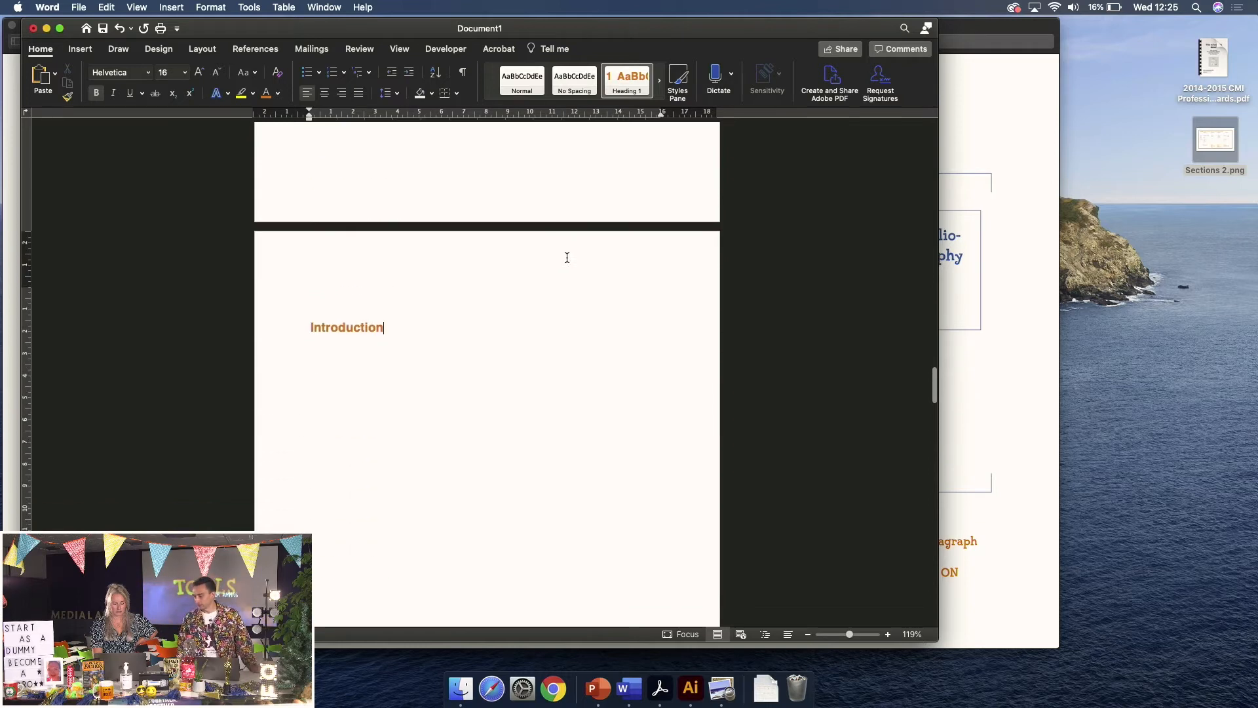
pyautogui.scroll(-3, 568, 257)
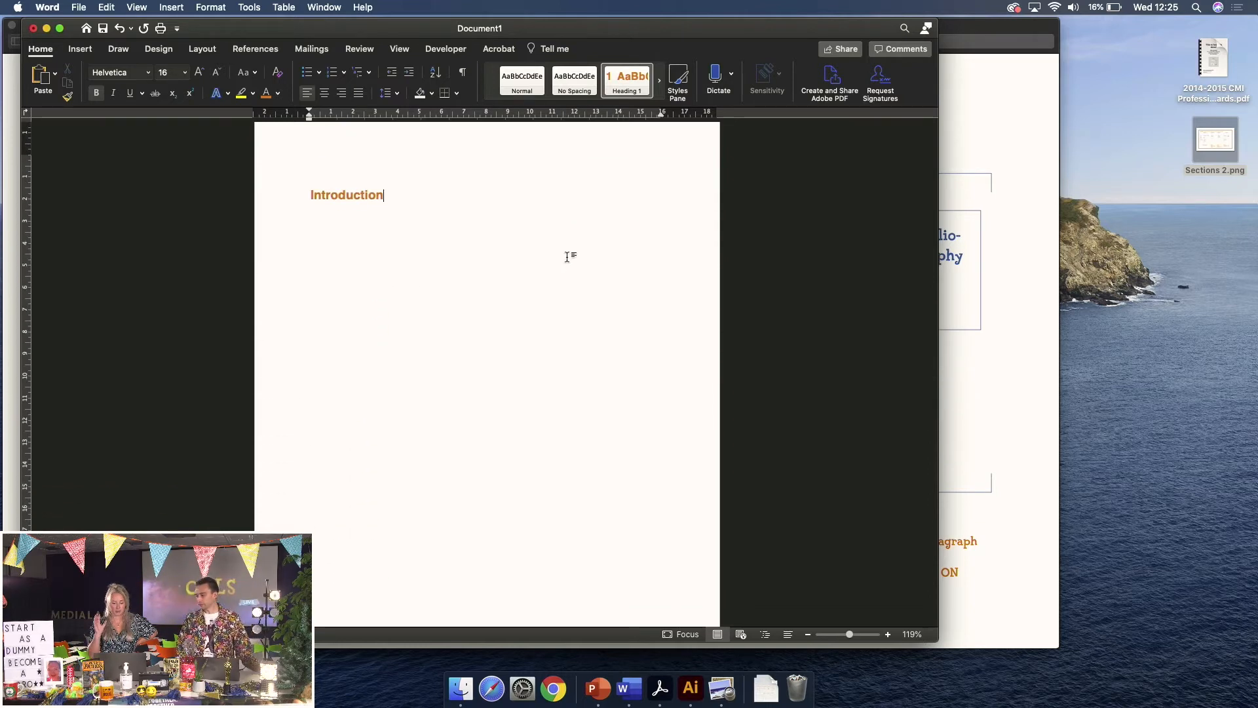
pyautogui.scroll(1, 568, 257)
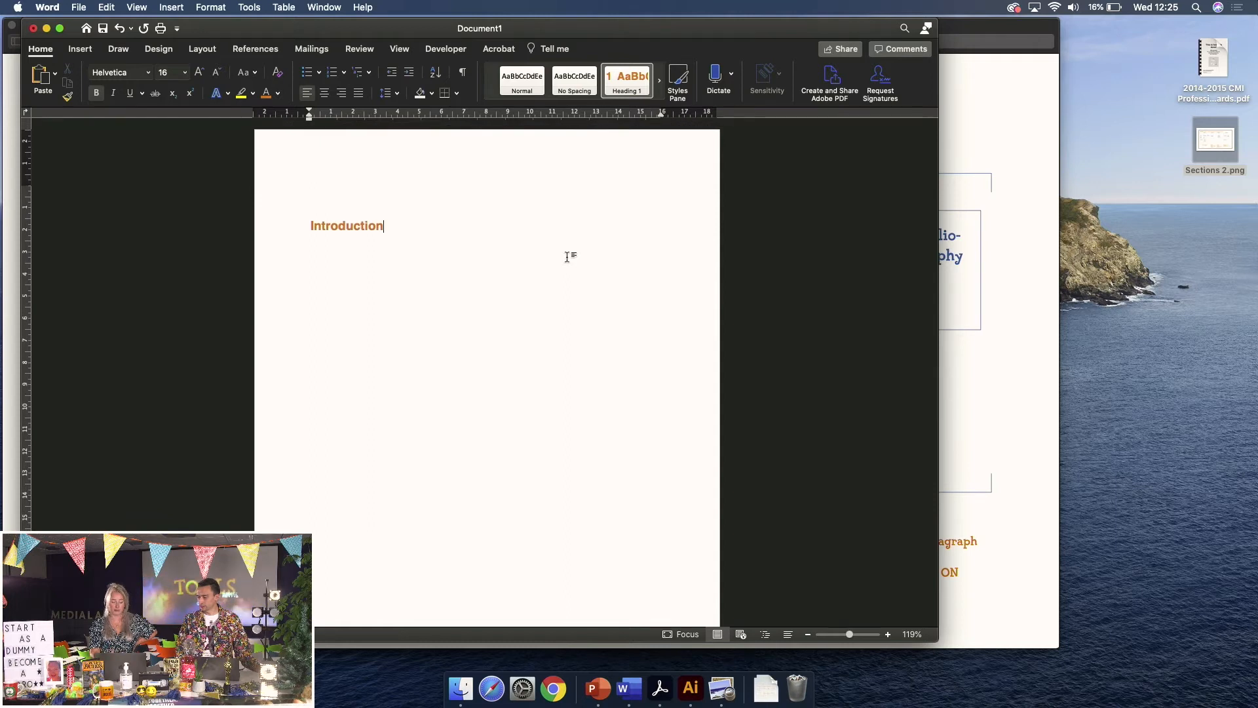
pyautogui.scroll(-5, 568, 257)
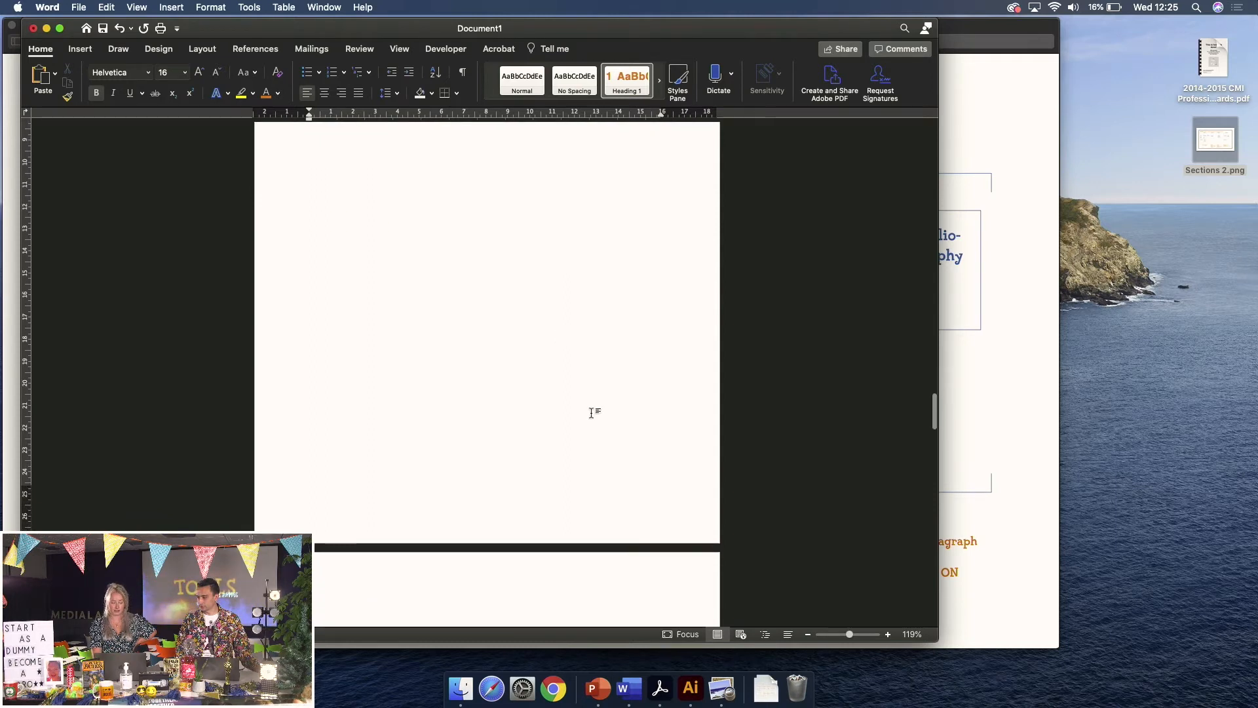
# In the Introduction footer, set Format Page Numbers to start at 5
pyautogui.doubleClick(617, 508)
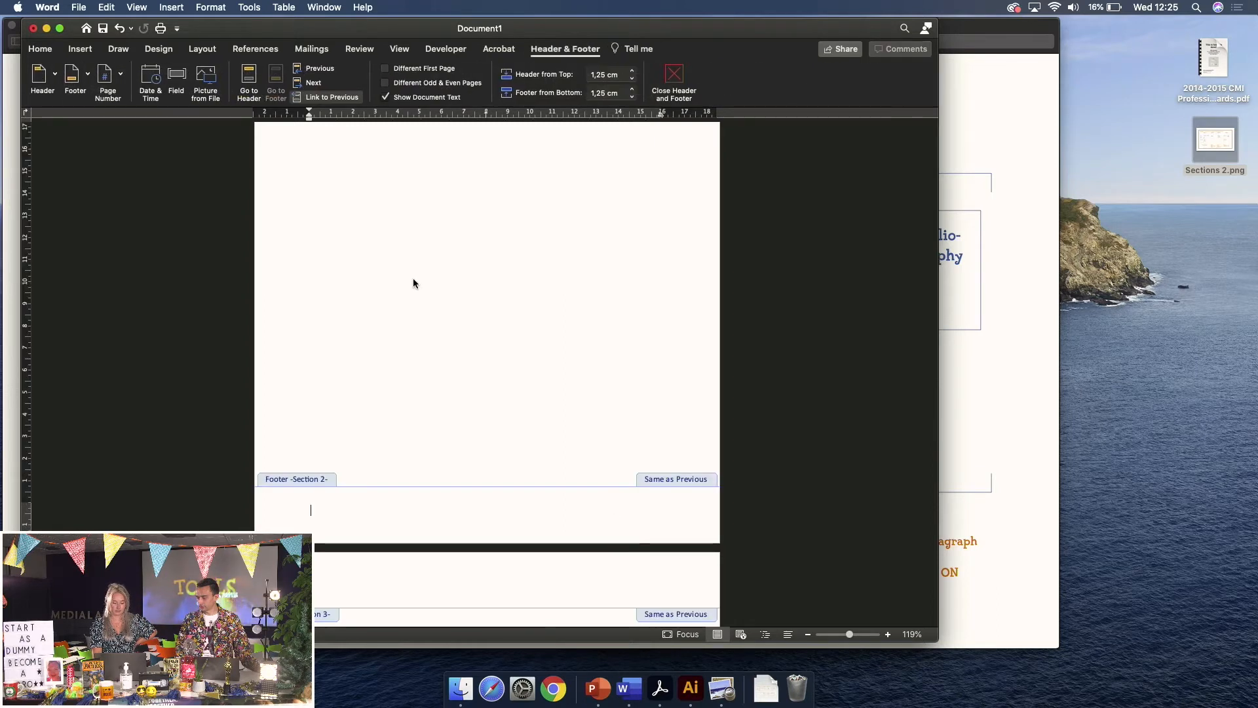
pyautogui.click(122, 75)
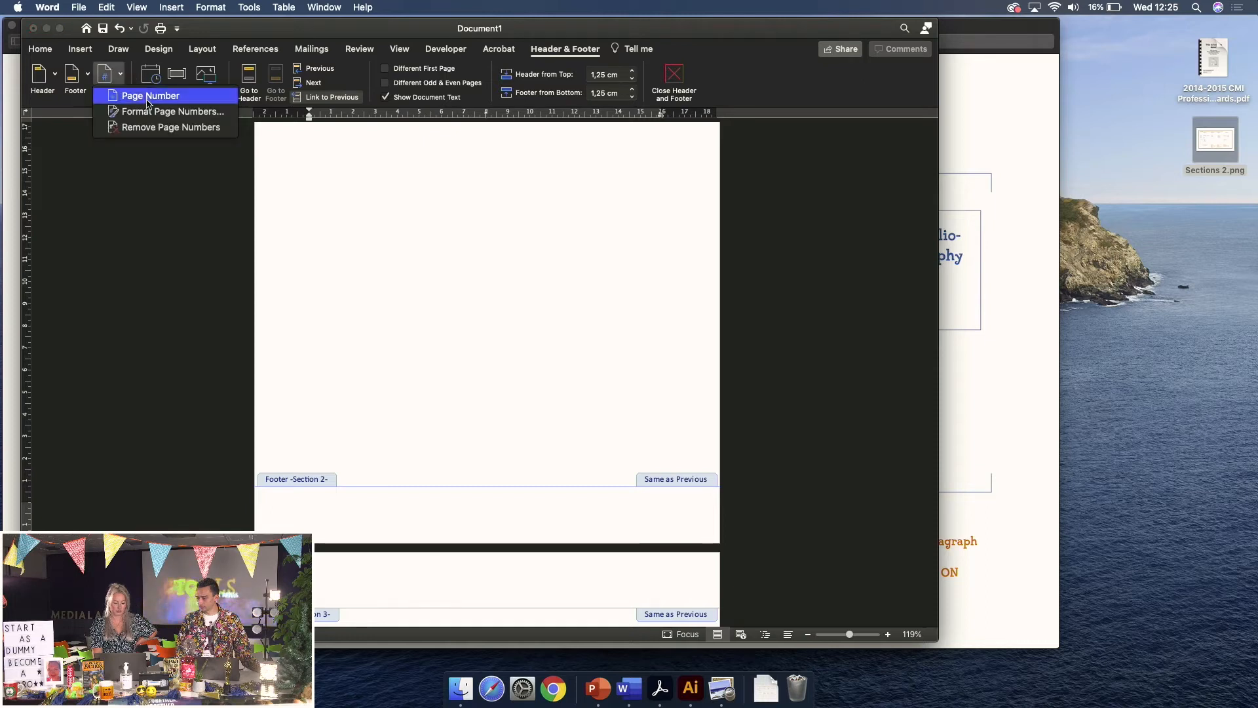
pyautogui.click(209, 115)
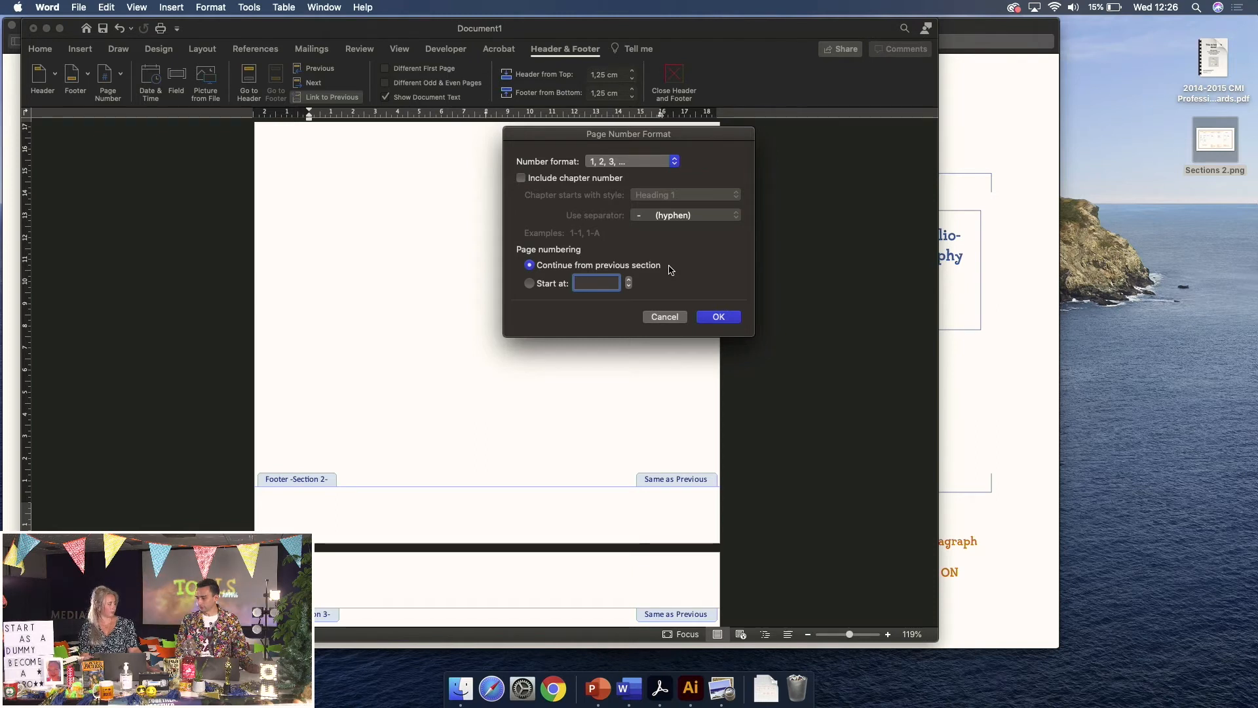
pyautogui.write('5')
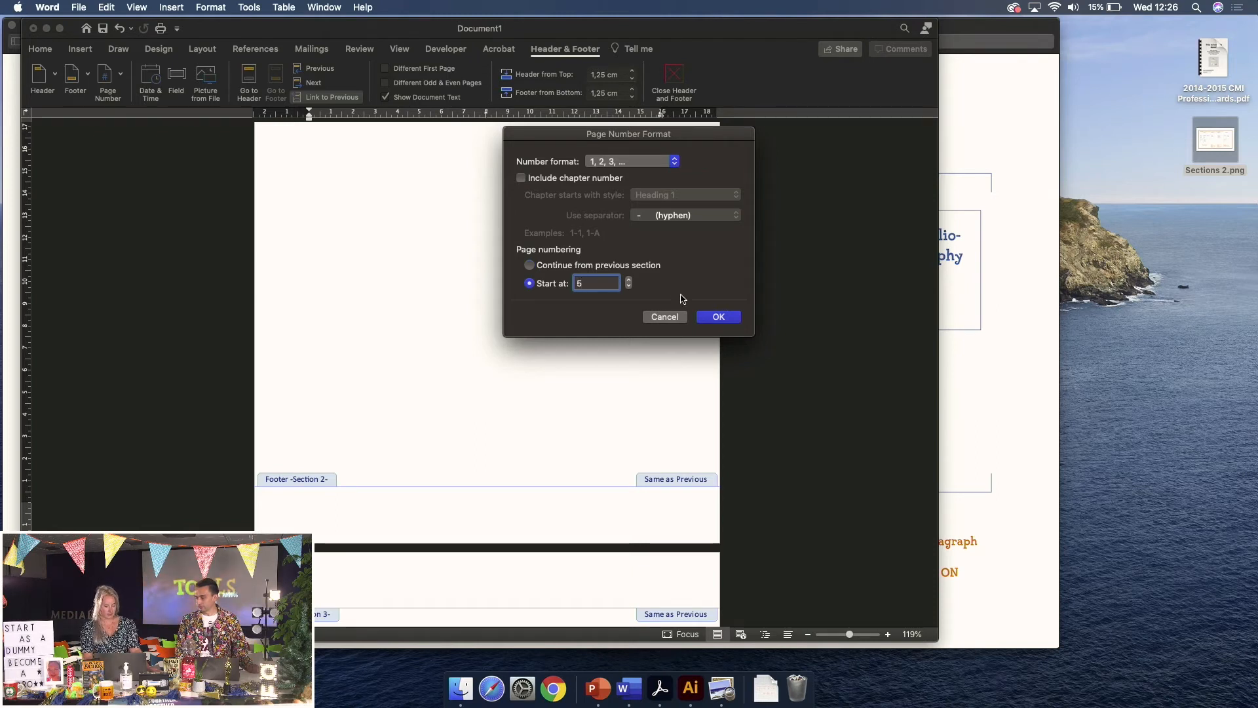
pyautogui.click(717, 317)
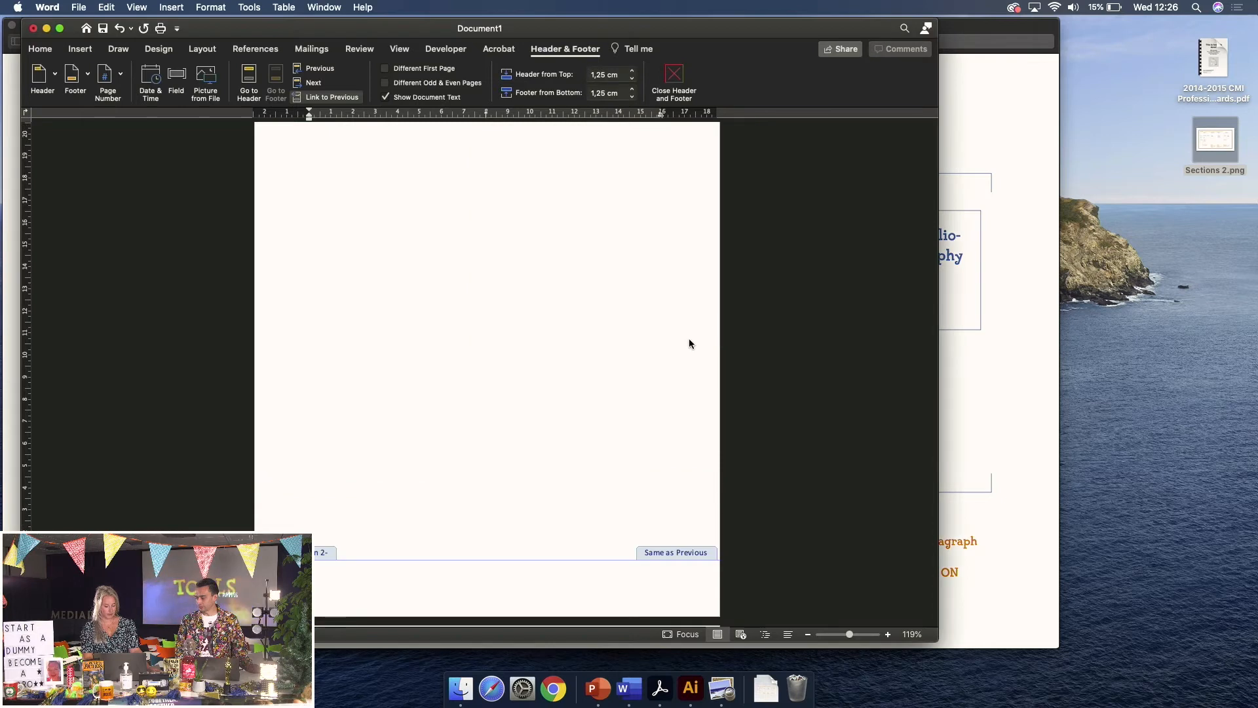
# Insert a right-aligned bottom-of-page number in the Introduction footer, showing 5
pyautogui.scroll(-1, 607, 488)
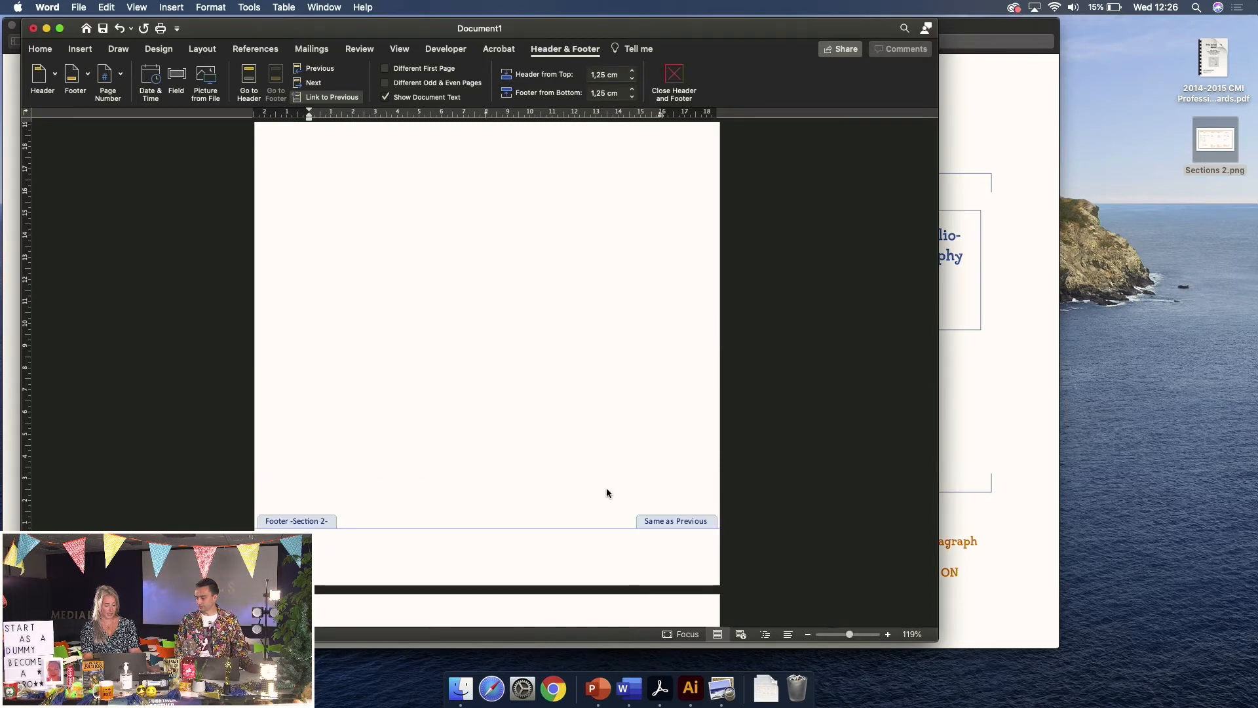
pyautogui.click(122, 78)
pyautogui.click(136, 96)
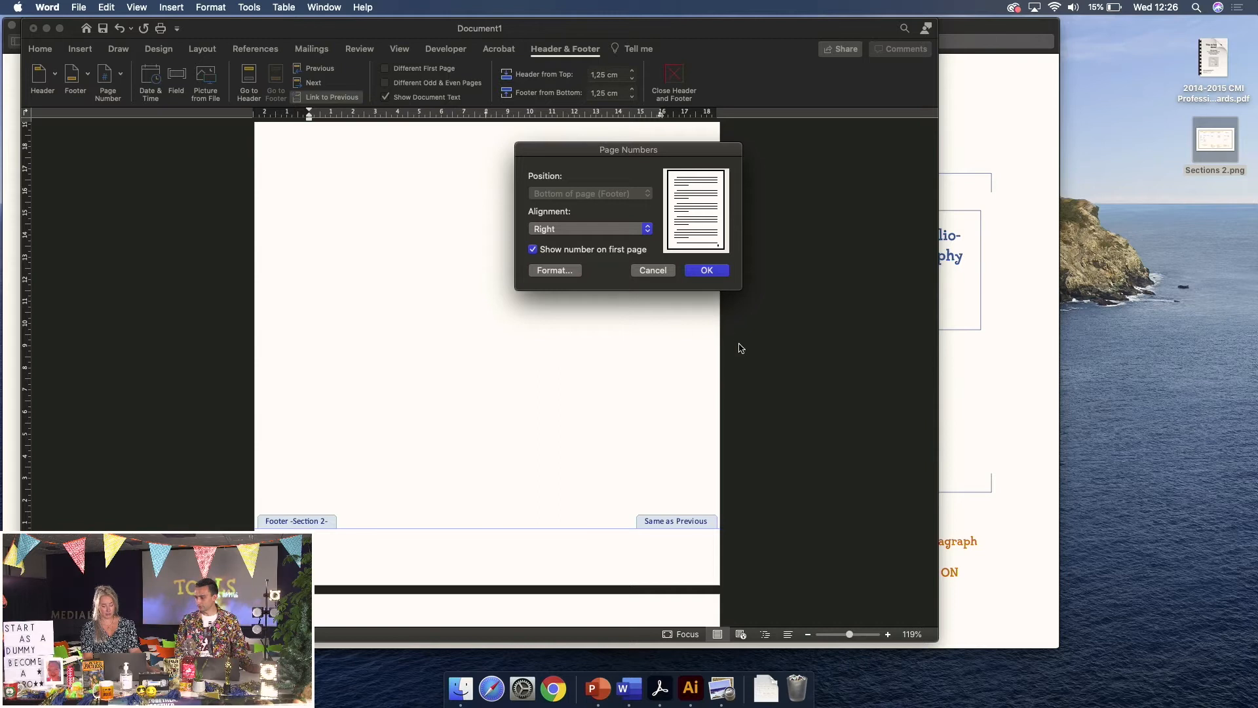
pyautogui.click(715, 273)
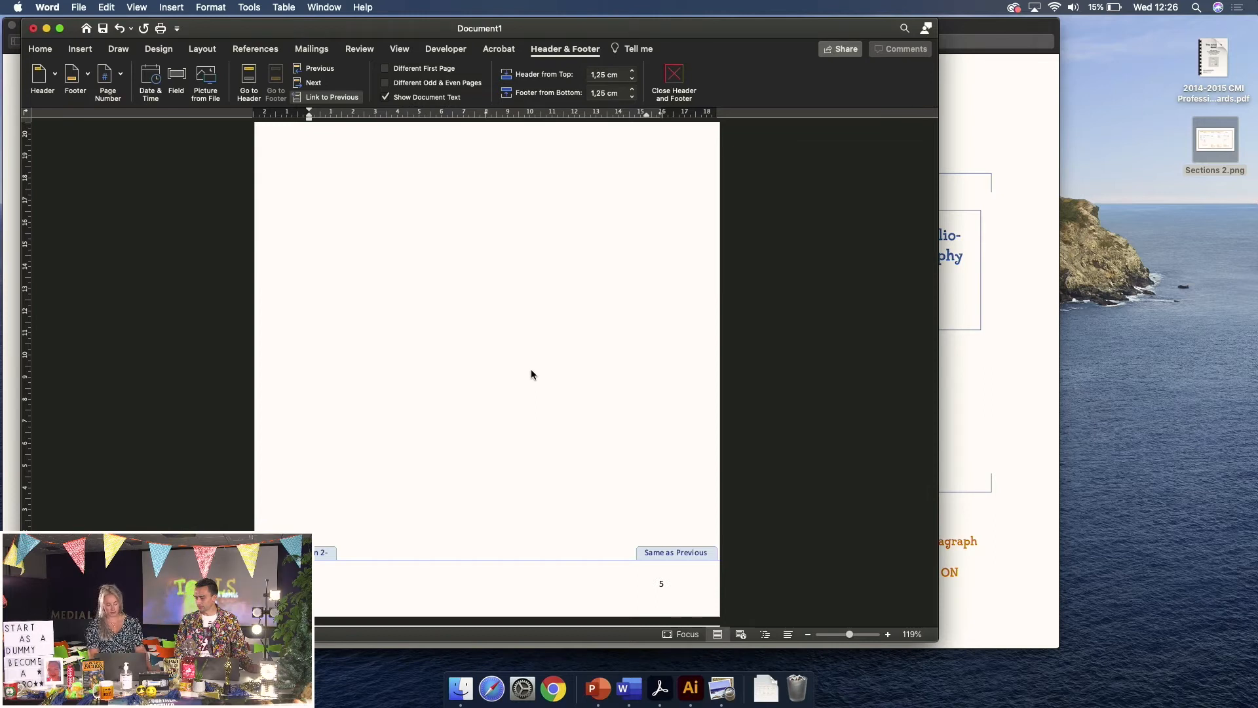
pyautogui.scroll(-8, 532, 374)
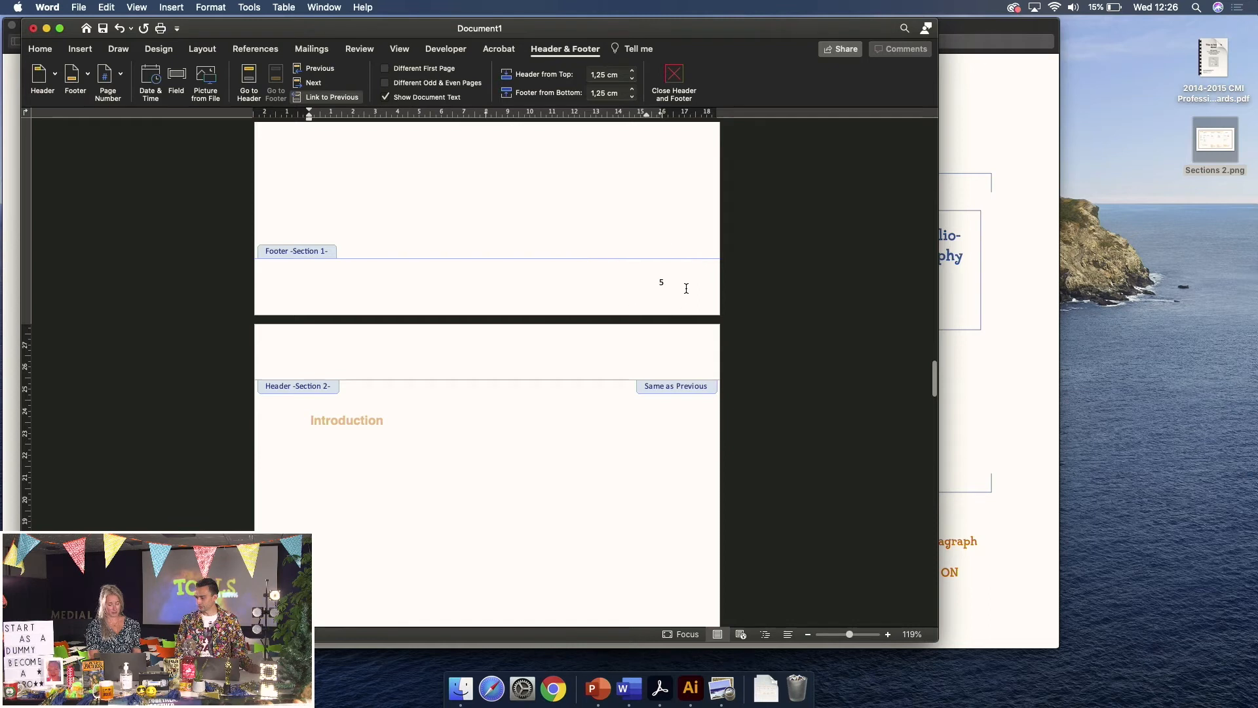
pyautogui.scroll(20, 627, 237)
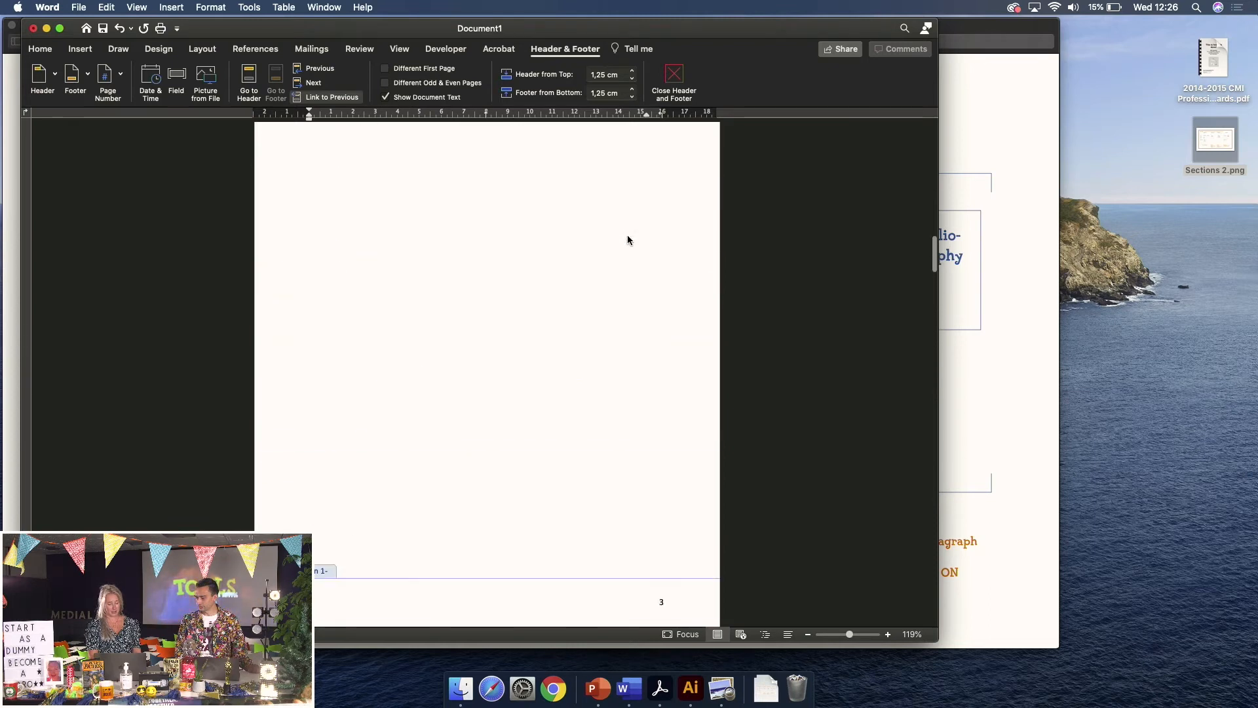
pyautogui.scroll(10, 627, 240)
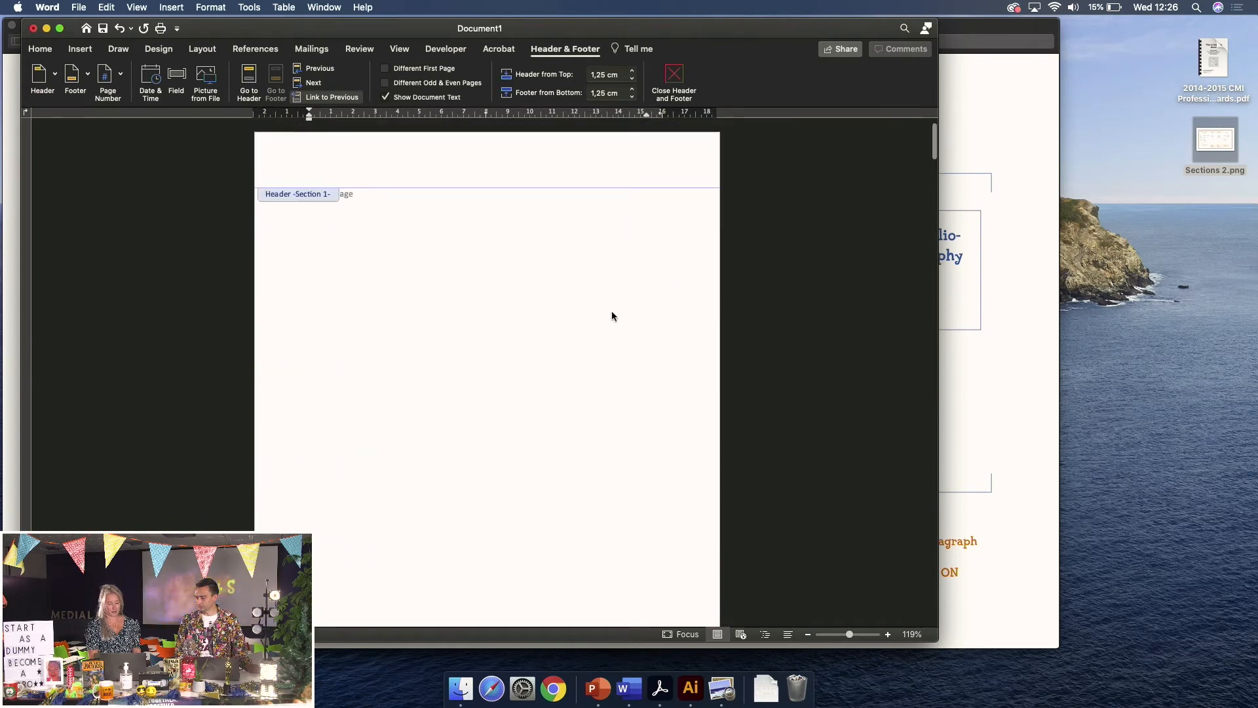
pyautogui.scroll(-5, 579, 356)
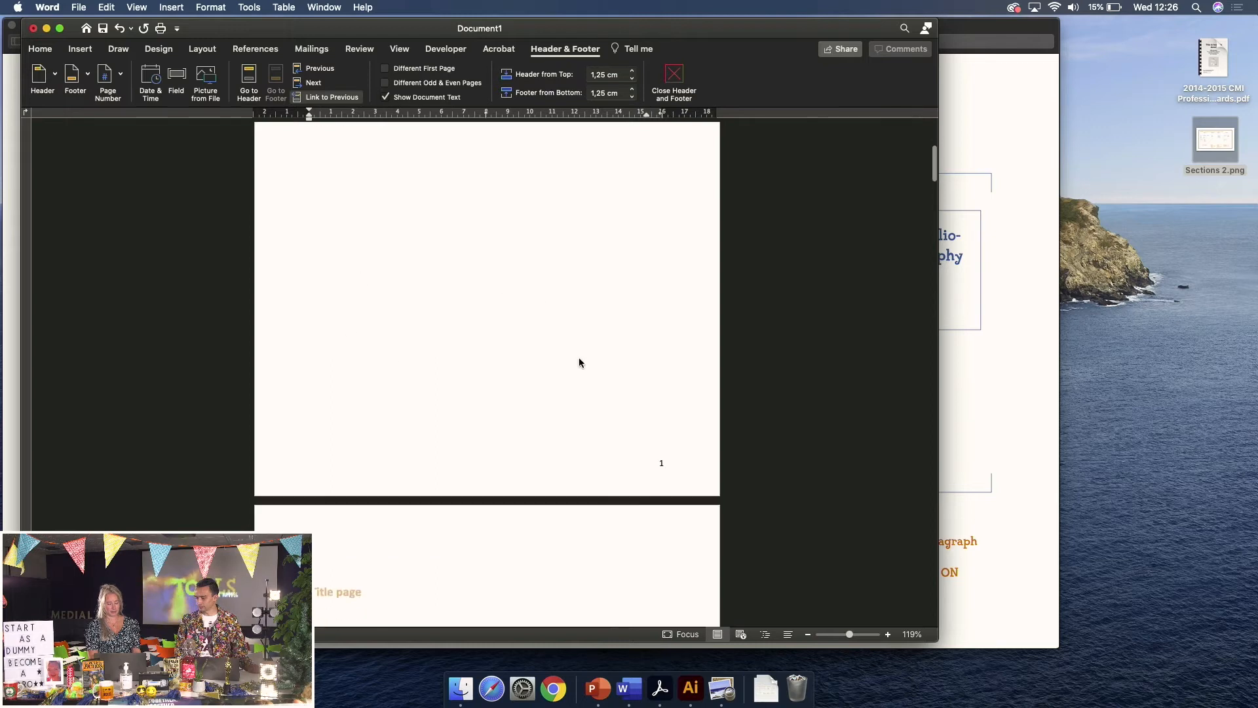
pyautogui.scroll(-20, 675, 489)
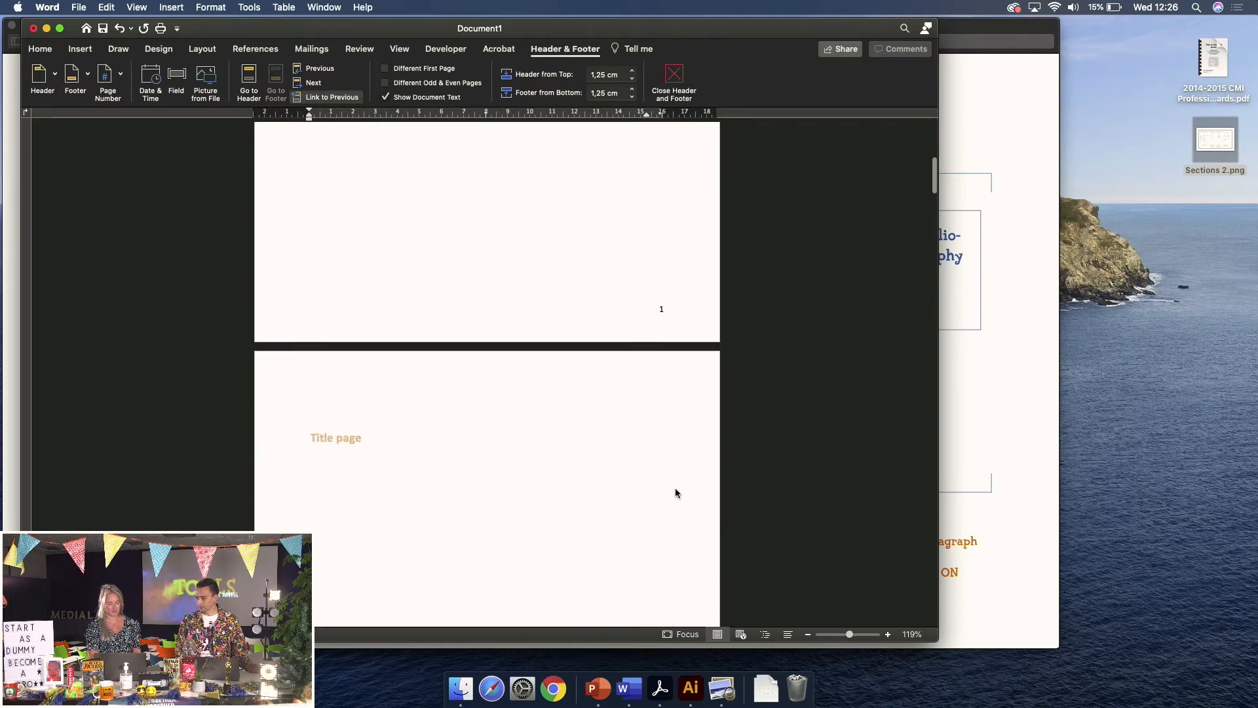
pyautogui.scroll(-6, 675, 493)
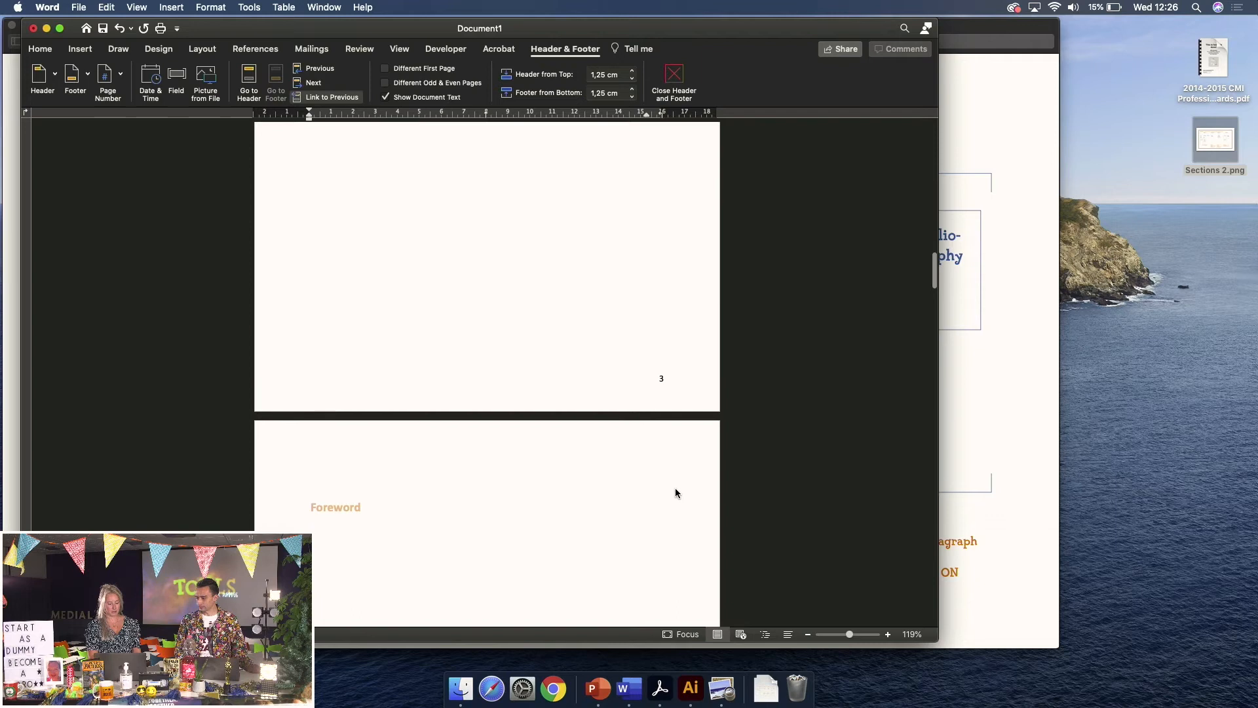
pyautogui.scroll(-10, 675, 490)
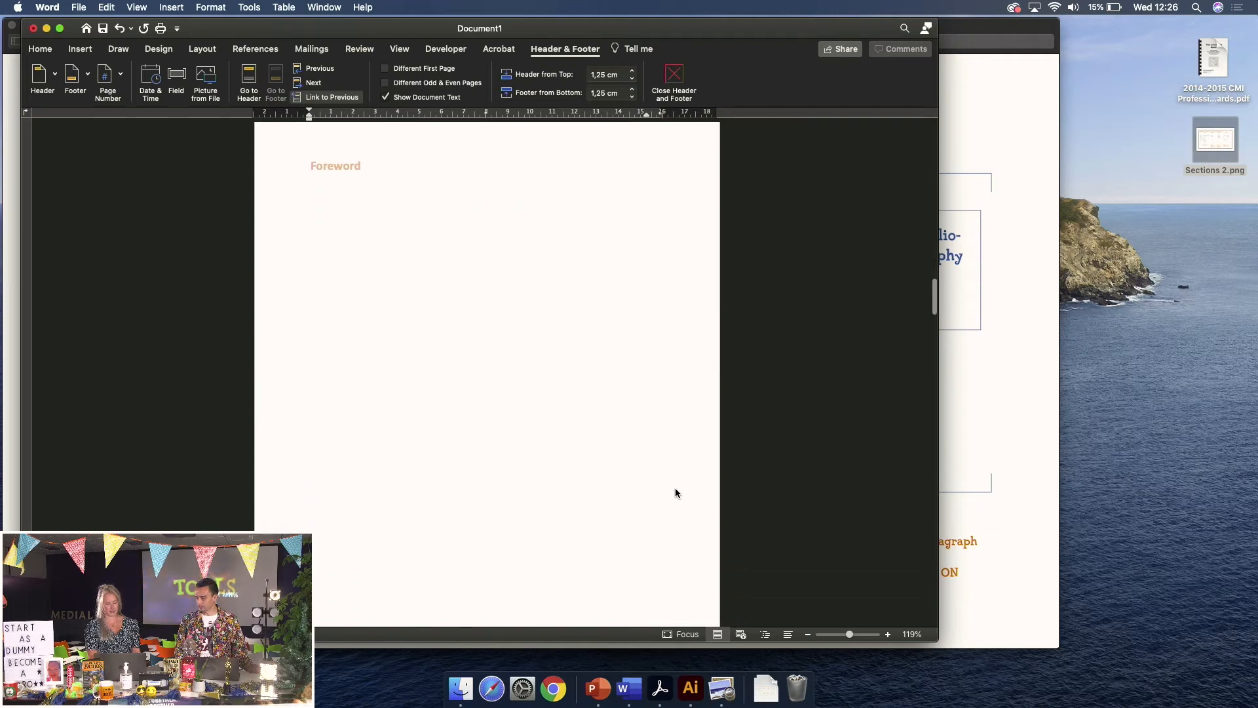
pyautogui.scroll(-12, 676, 492)
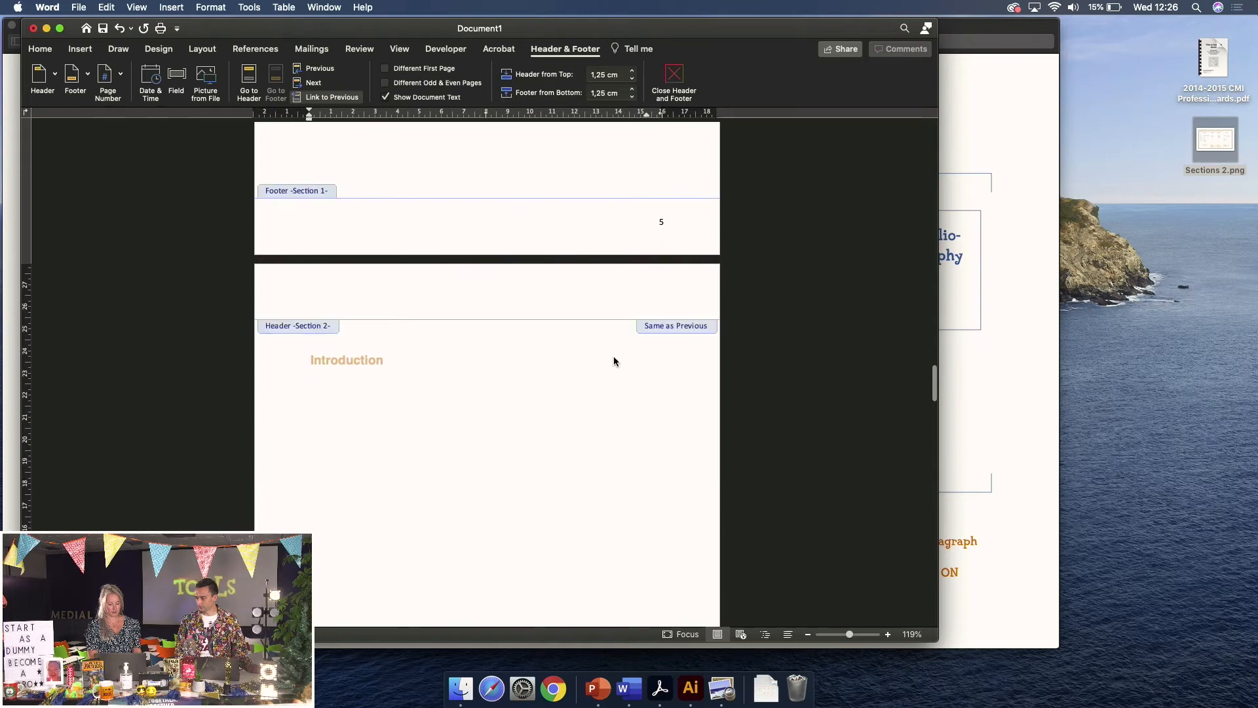
pyautogui.scroll(-4, 613, 361)
pyautogui.scroll(6, 614, 358)
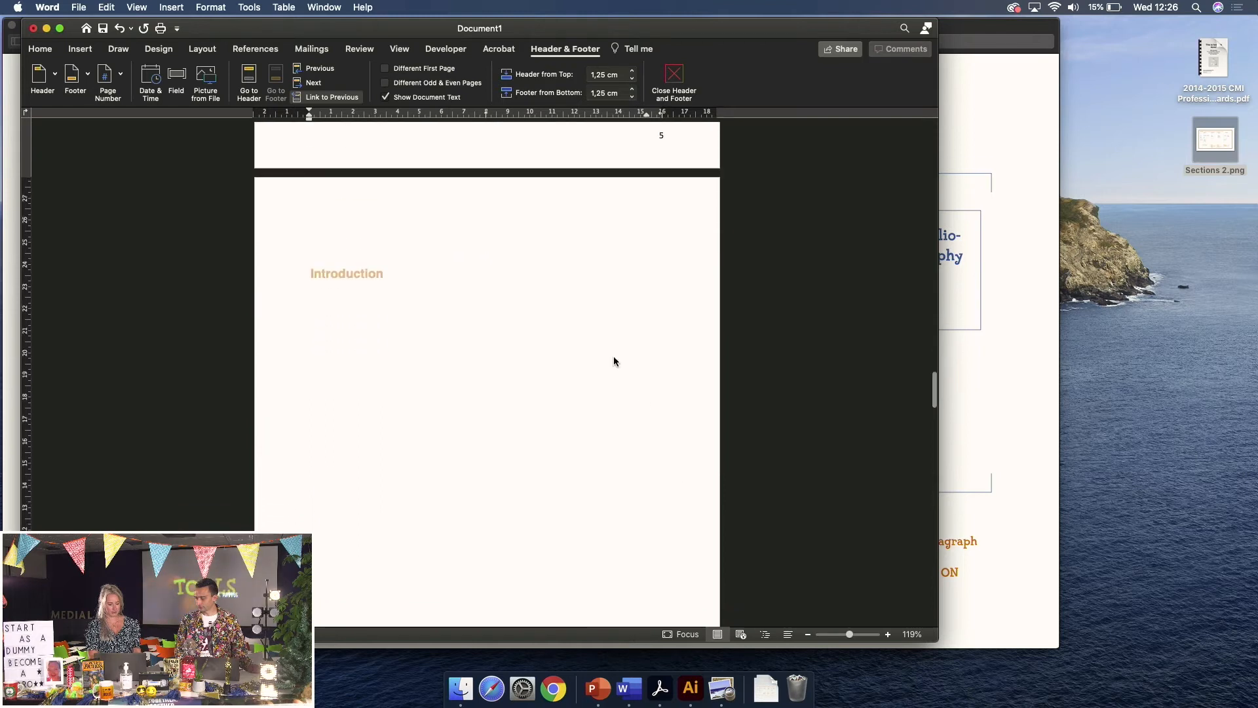
pyautogui.scroll(8, 614, 360)
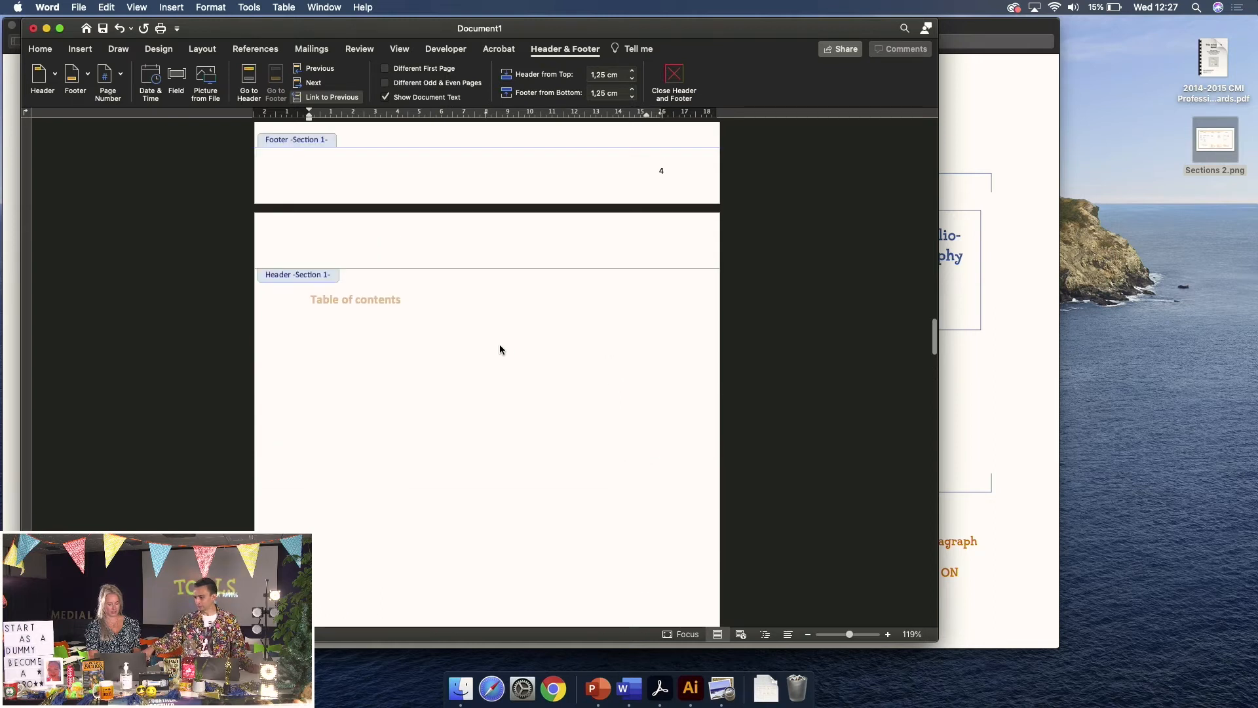
pyautogui.scroll(-10, 499, 349)
pyautogui.scroll(5, 500, 344)
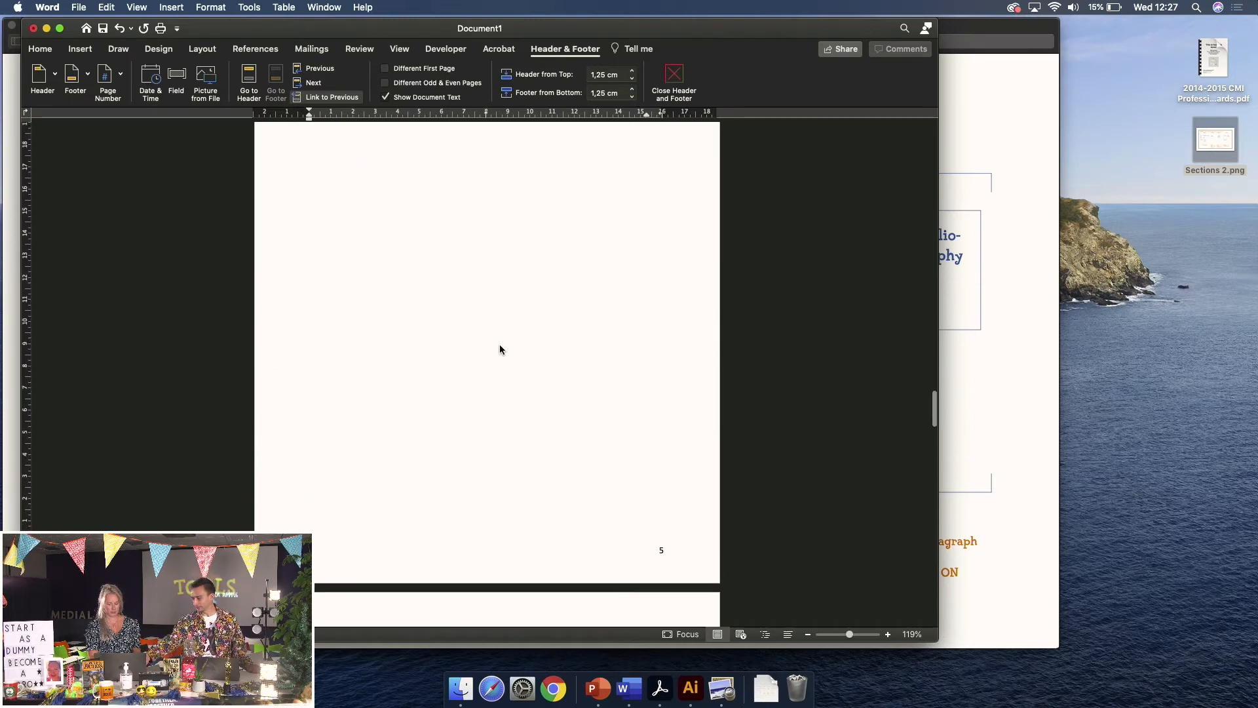
pyautogui.scroll(-1, 554, 394)
pyautogui.click(561, 470)
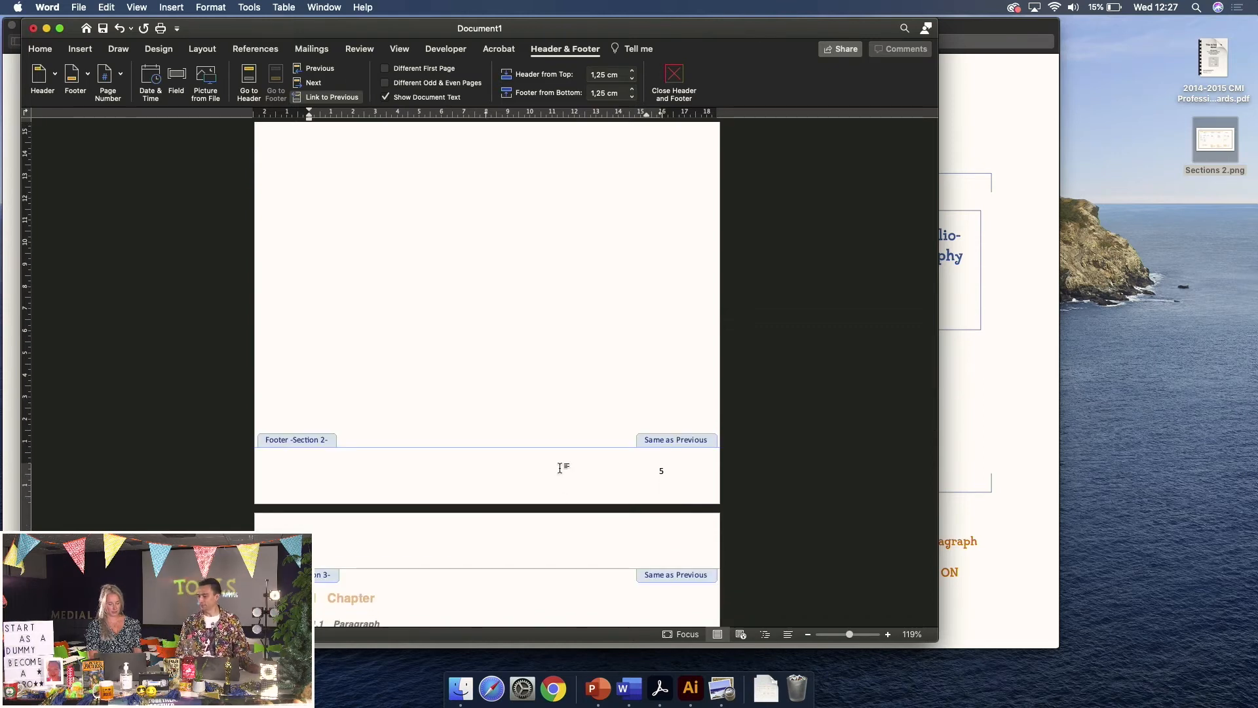
# Turn off Link to Previous and delete the page number from Section 1's footer
pyautogui.click(345, 99)
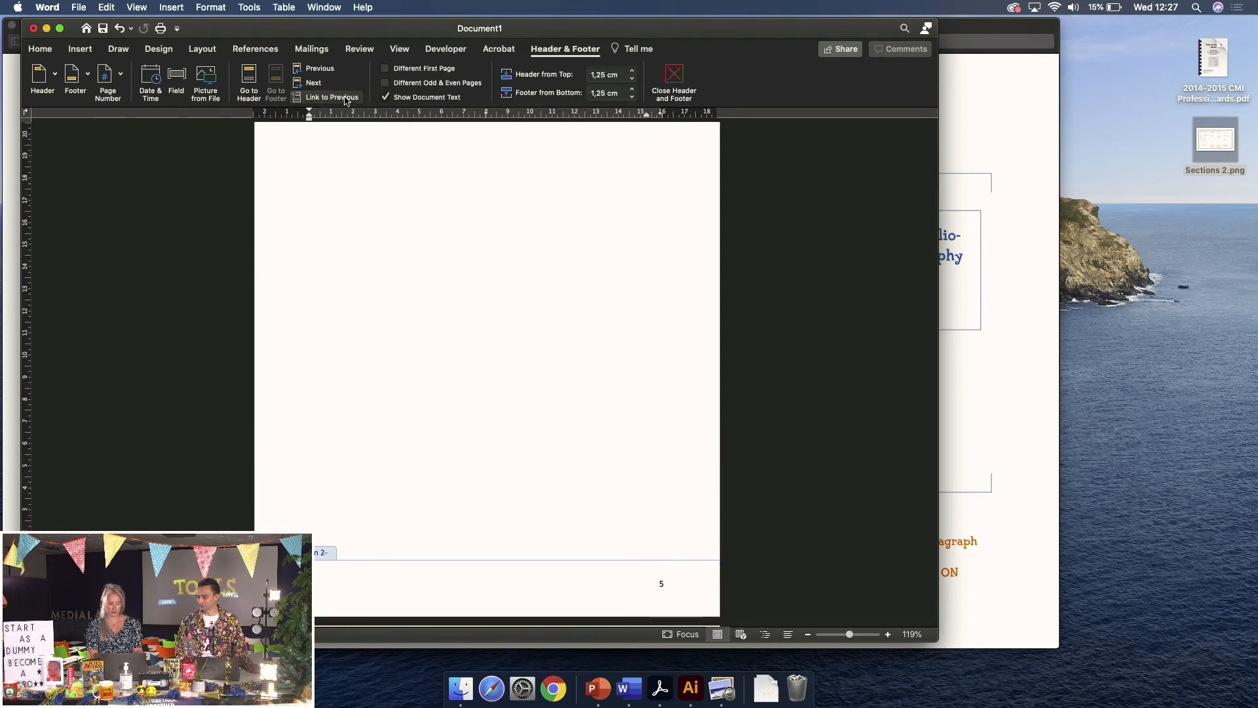
pyautogui.scroll(5, 677, 422)
pyautogui.scroll(5, 677, 422)
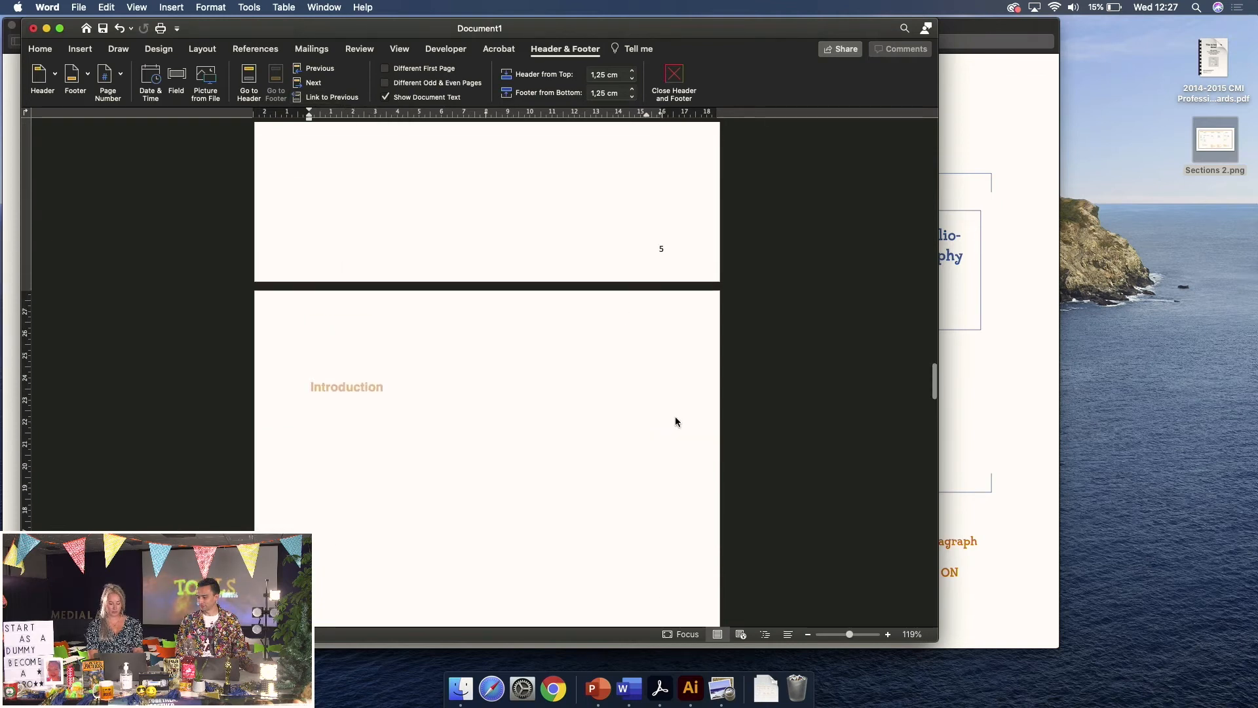
pyautogui.click(676, 291)
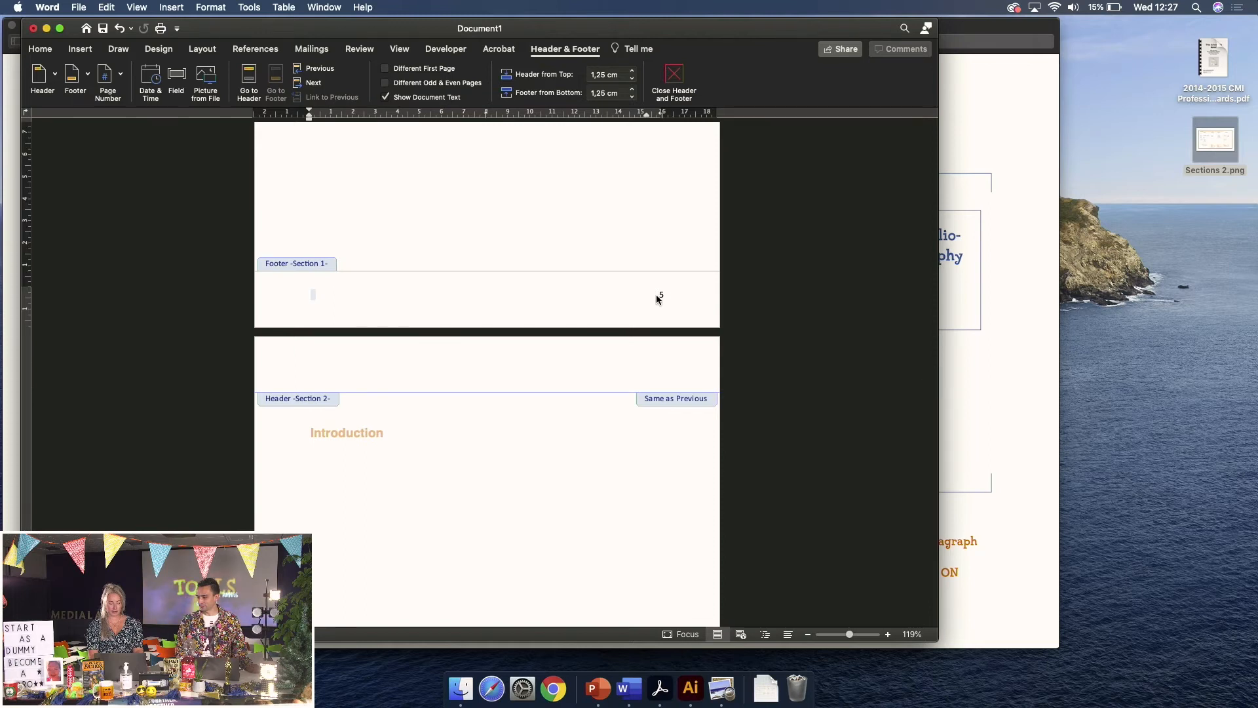
pyautogui.click(661, 294)
pyautogui.press('BackSpace')
# Close footer editing and return to the body text
pyautogui.doubleClick(407, 225)
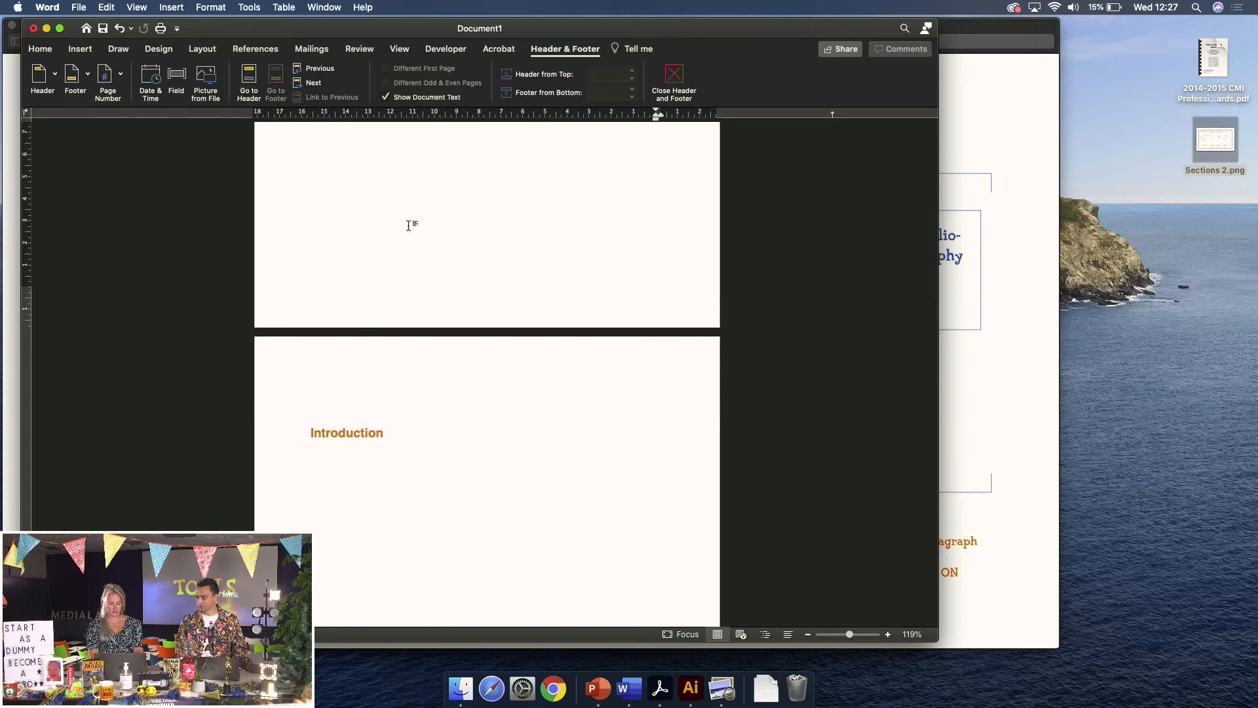
pyautogui.scroll(-10, 503, 272)
pyautogui.scroll(-15, 504, 273)
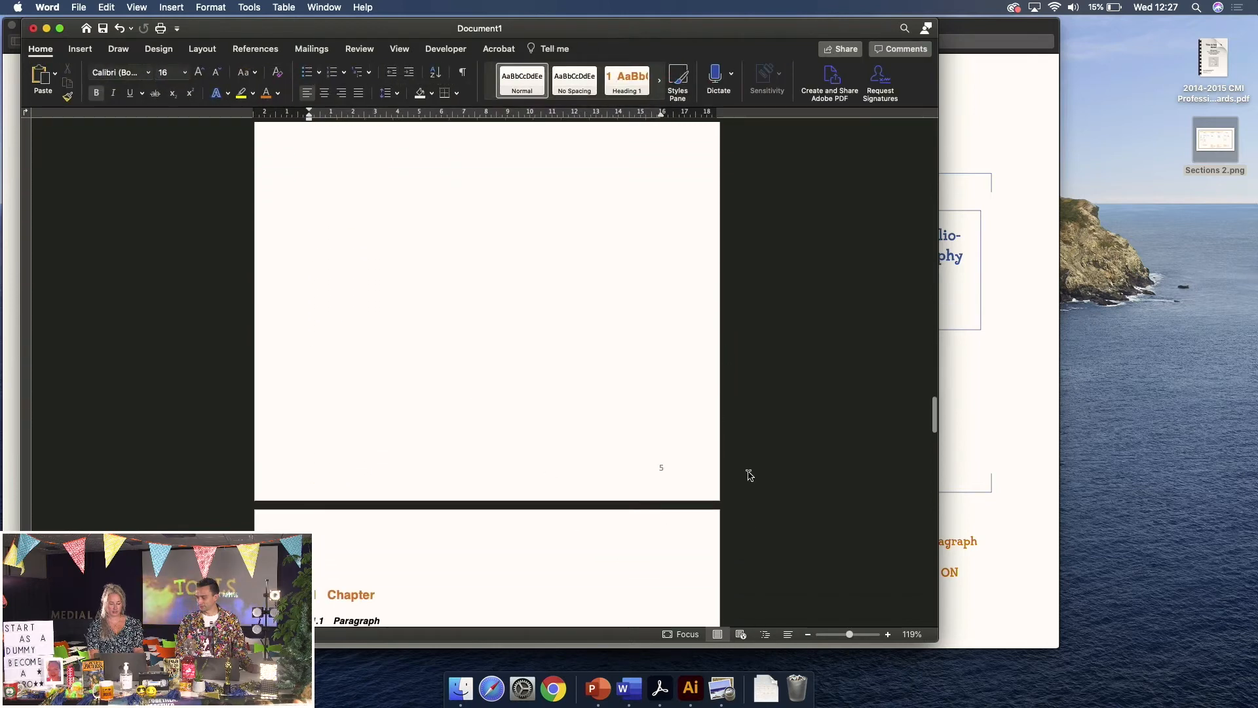
pyautogui.scroll(10, 562, 393)
pyautogui.scroll(10, 694, 289)
pyautogui.scroll(10, 695, 289)
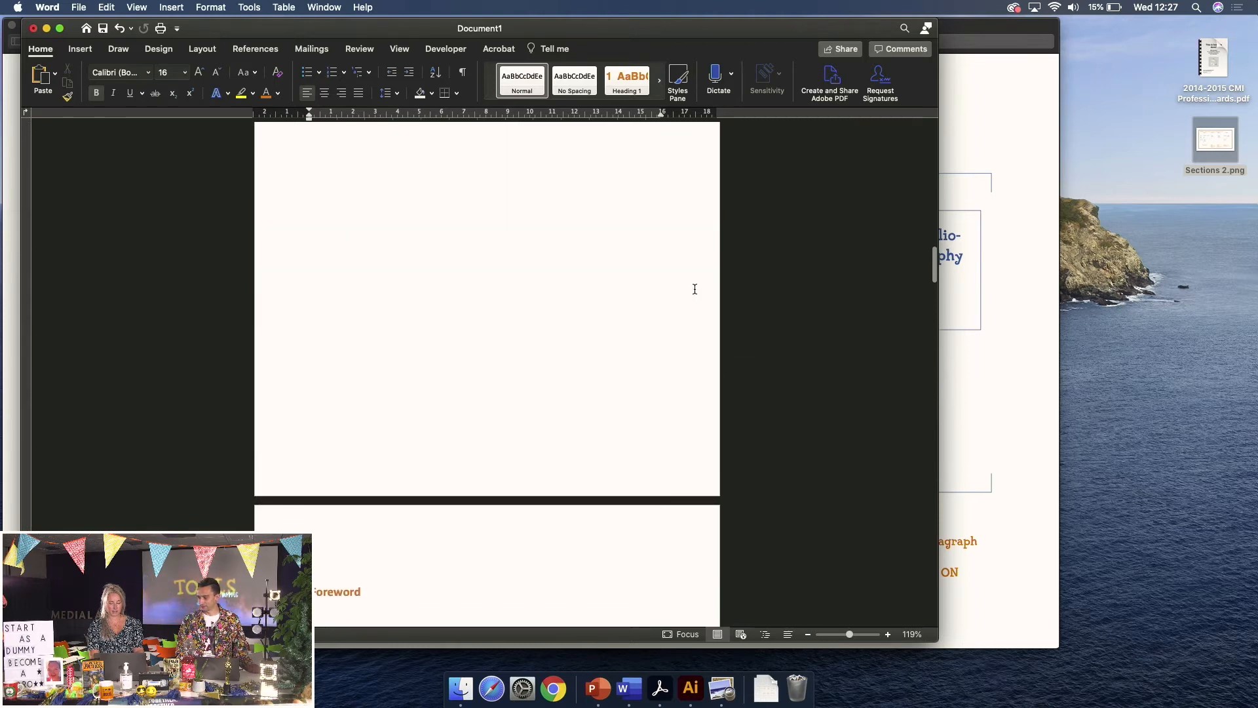
pyautogui.scroll(10, 695, 289)
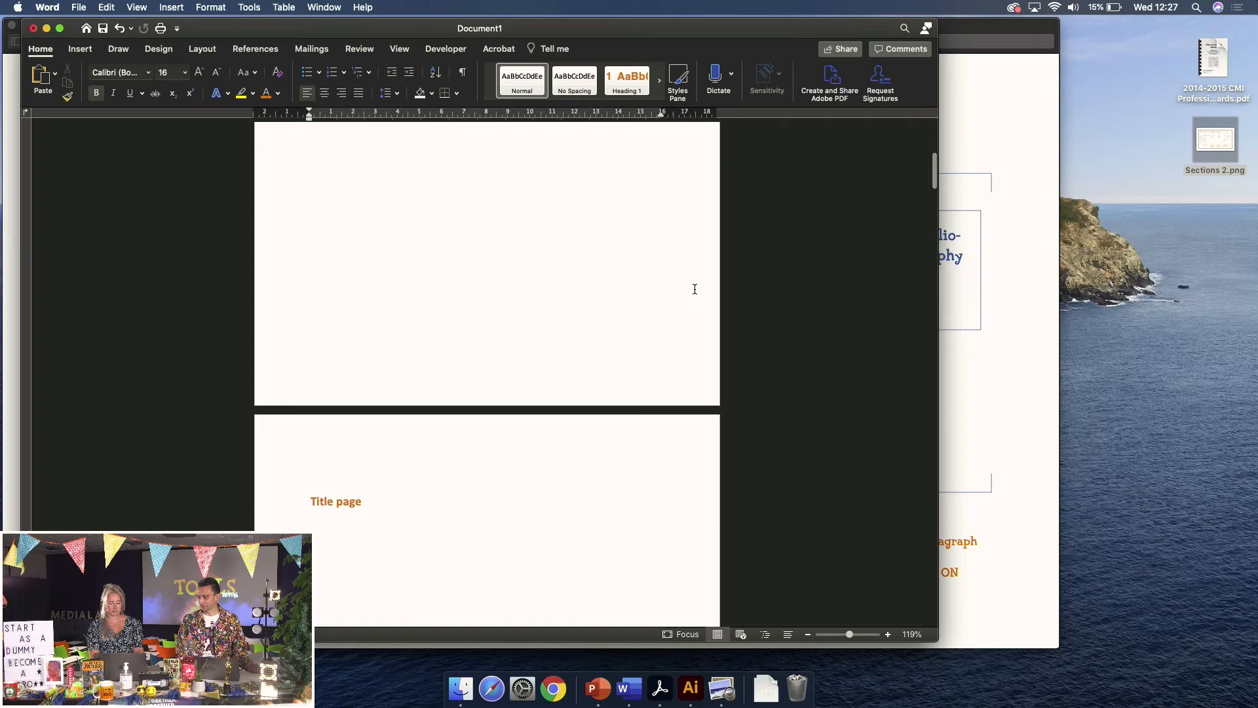
pyautogui.scroll(-10, 695, 289)
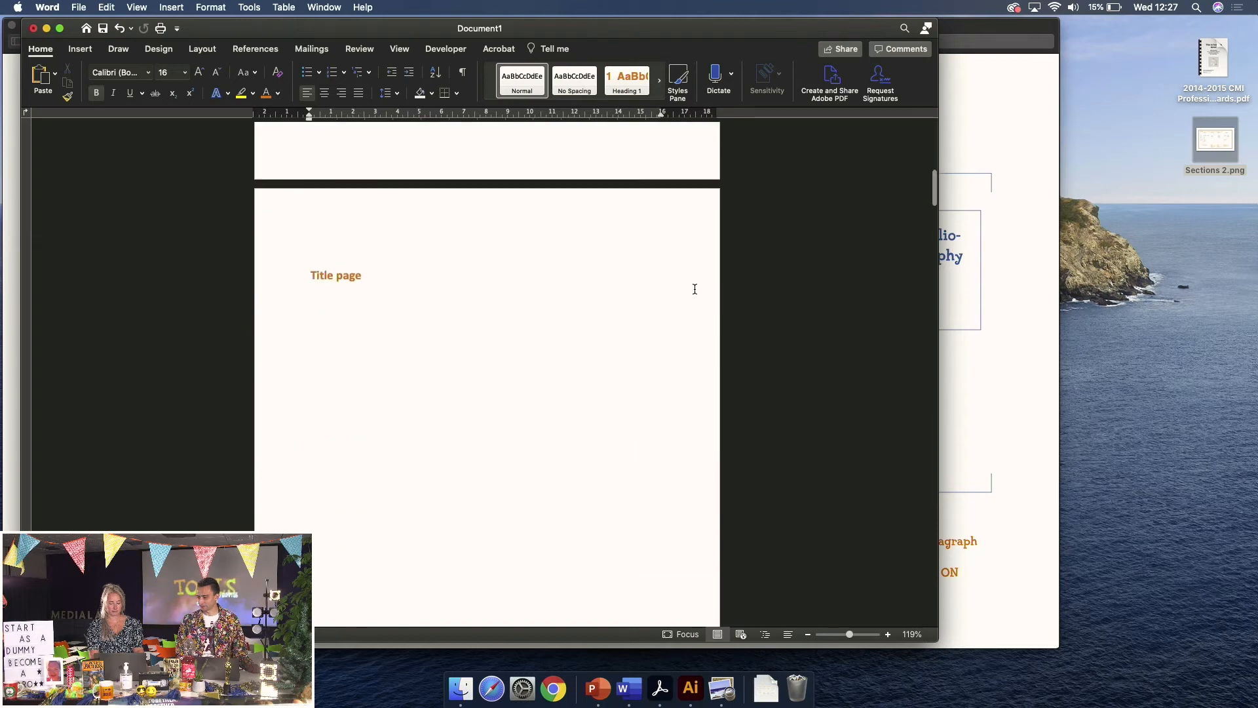
pyautogui.scroll(-10, 695, 289)
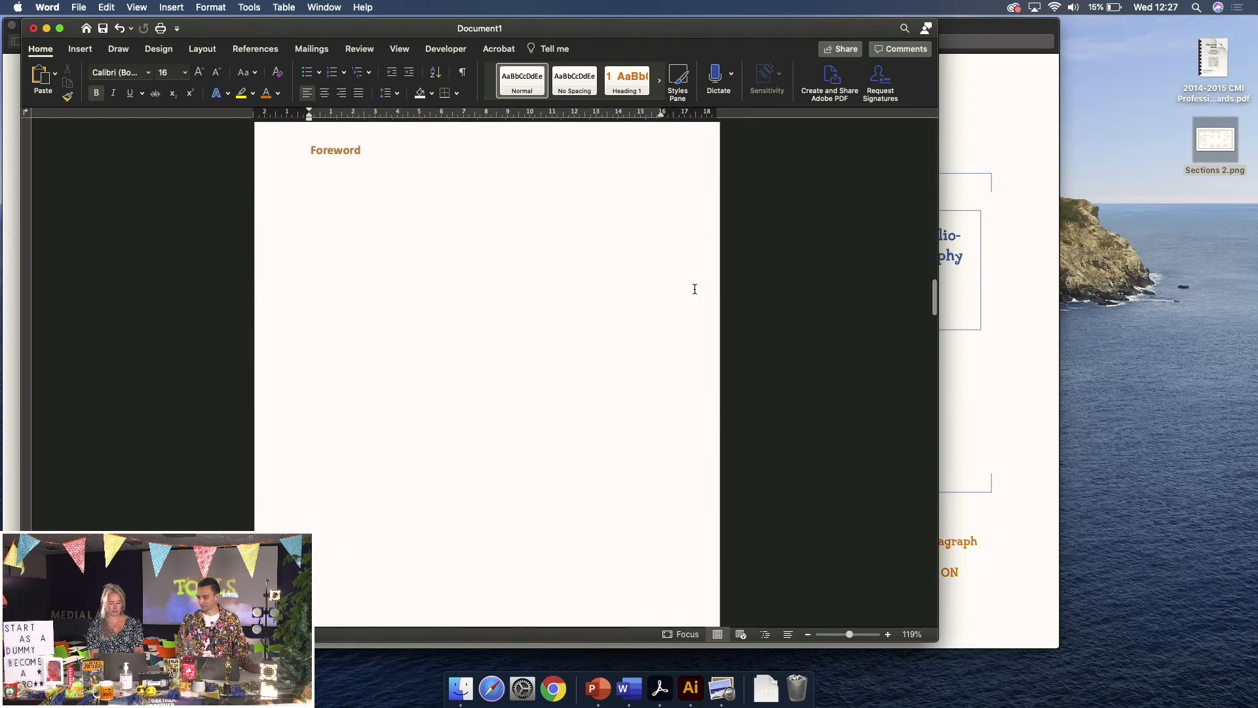
pyautogui.scroll(-3, 695, 289)
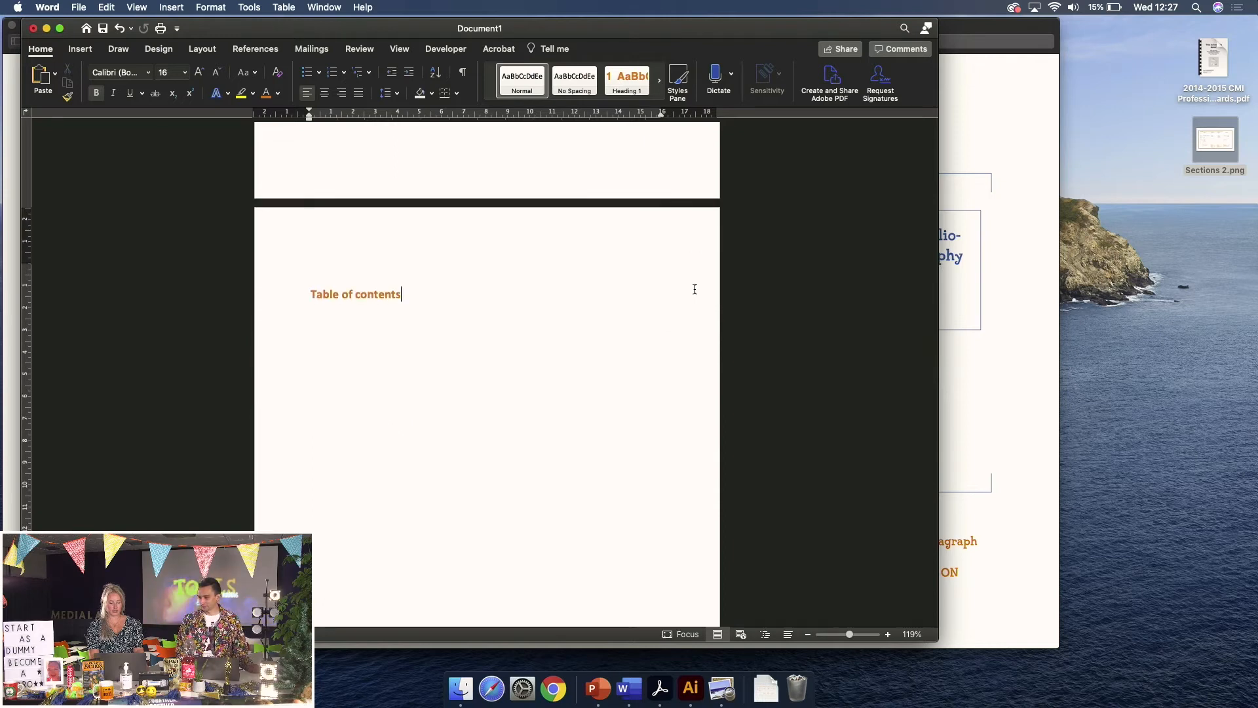
pyautogui.scroll(-5, 695, 289)
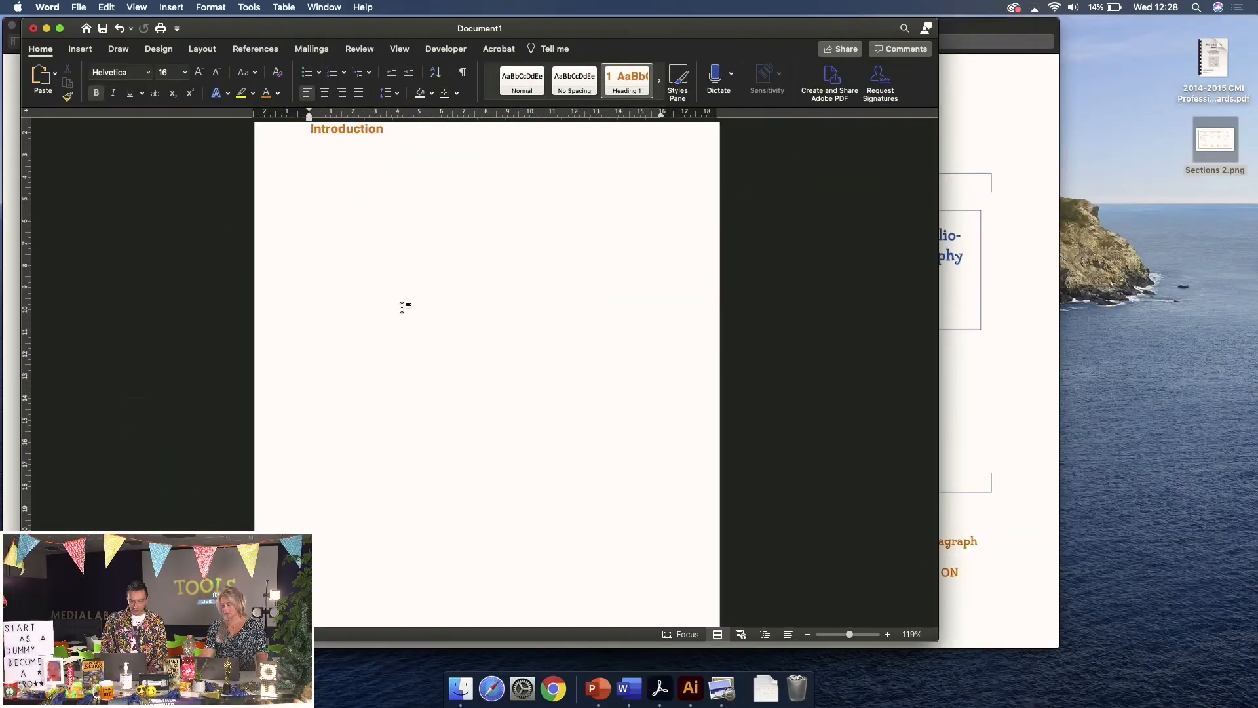
pyautogui.scroll(-10, 401, 305)
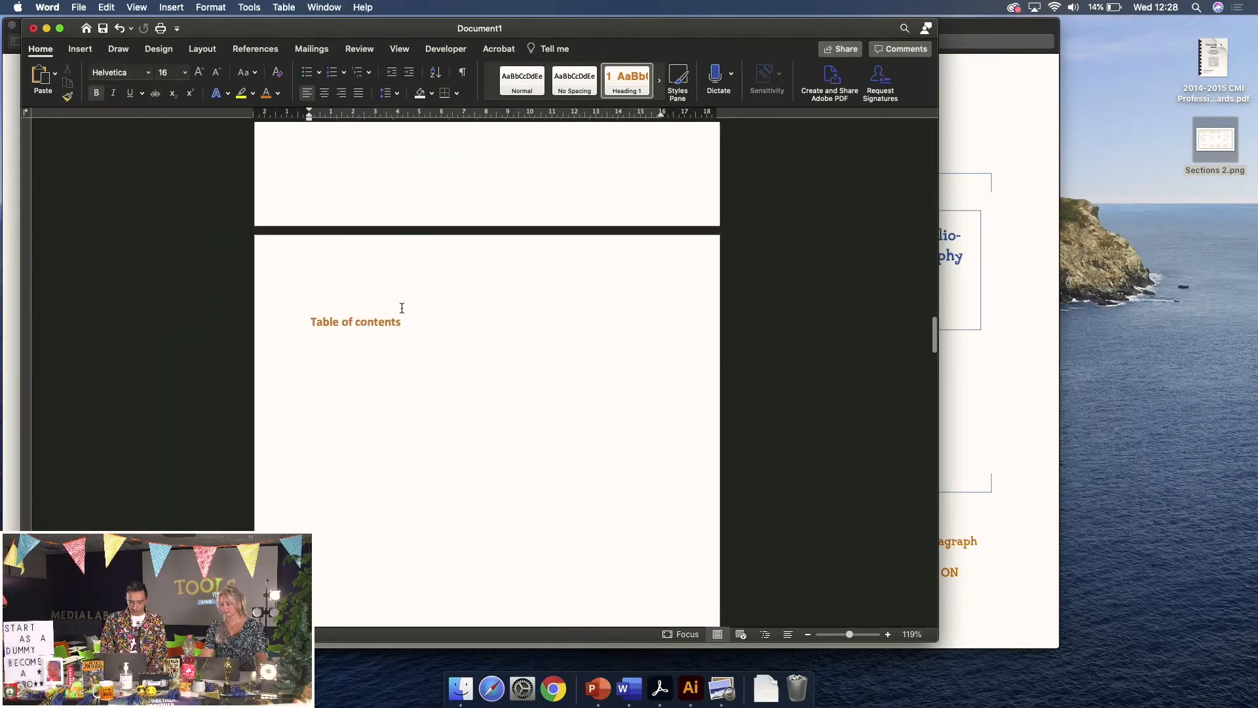
pyautogui.scroll(-3, 402, 308)
pyautogui.click(348, 292)
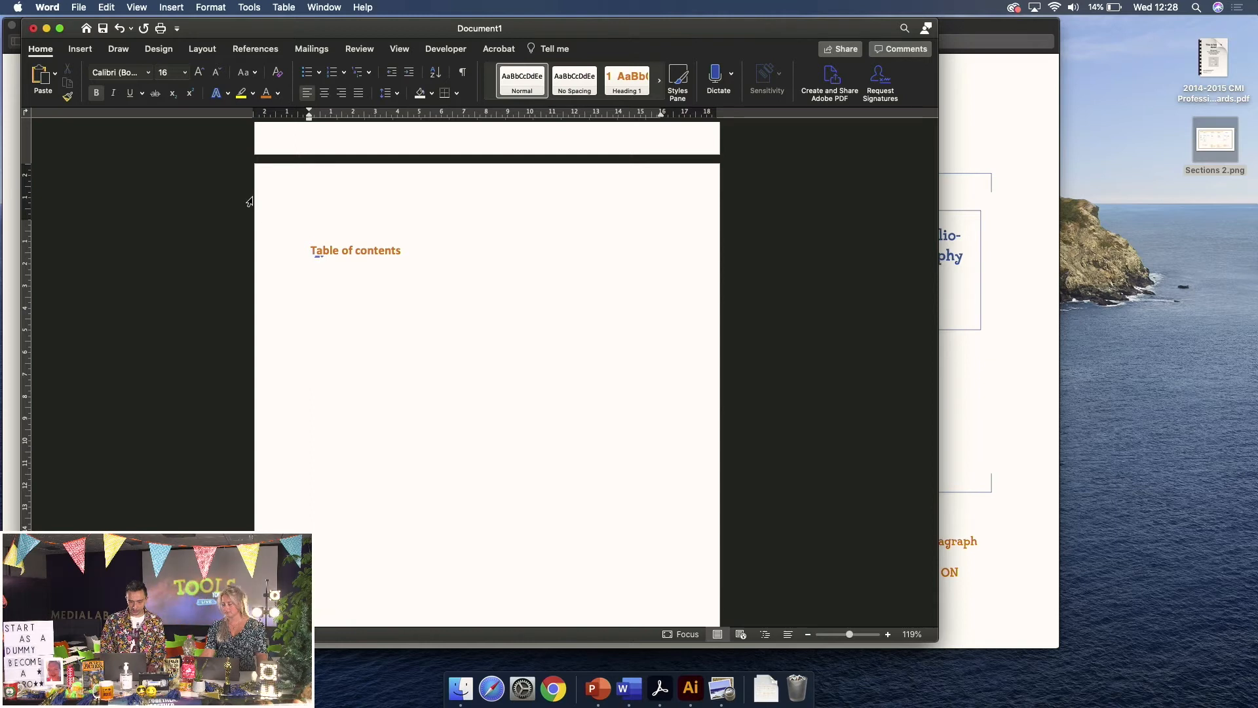
# Insert a Classic automatic table of contents from the References tab
pyautogui.click(246, 51)
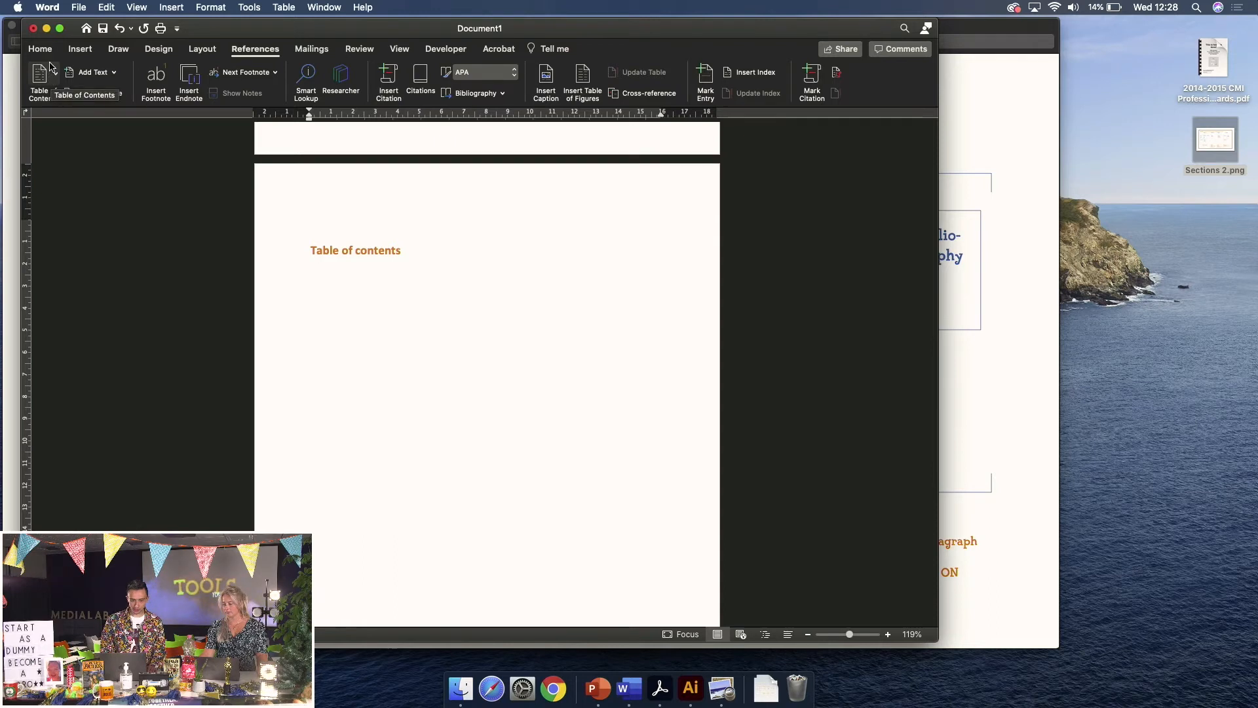
pyautogui.click(59, 28)
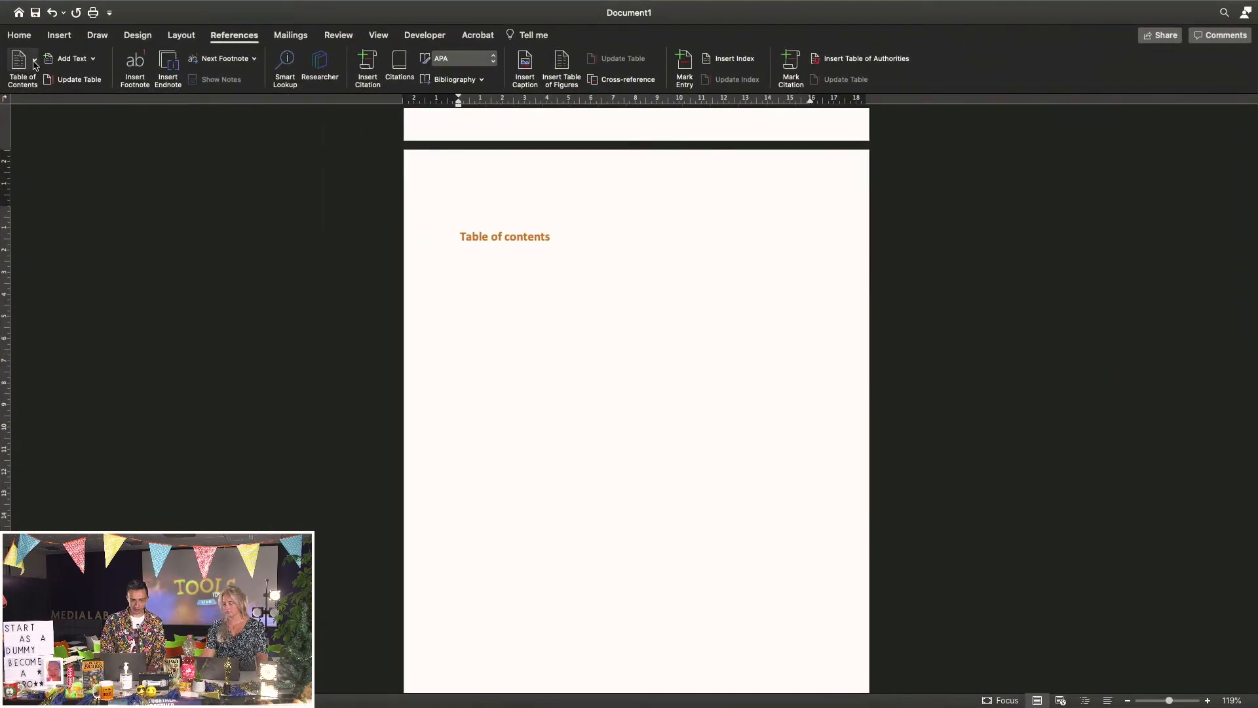
pyautogui.click(34, 62)
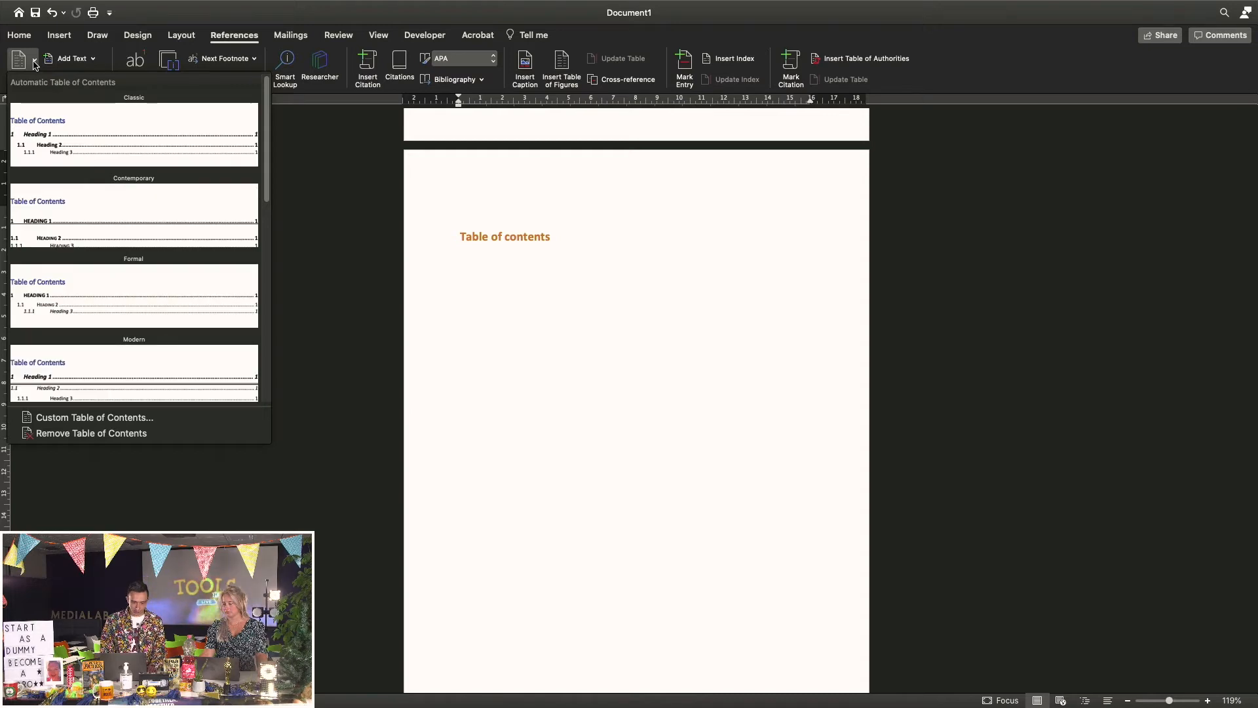
pyautogui.click(95, 130)
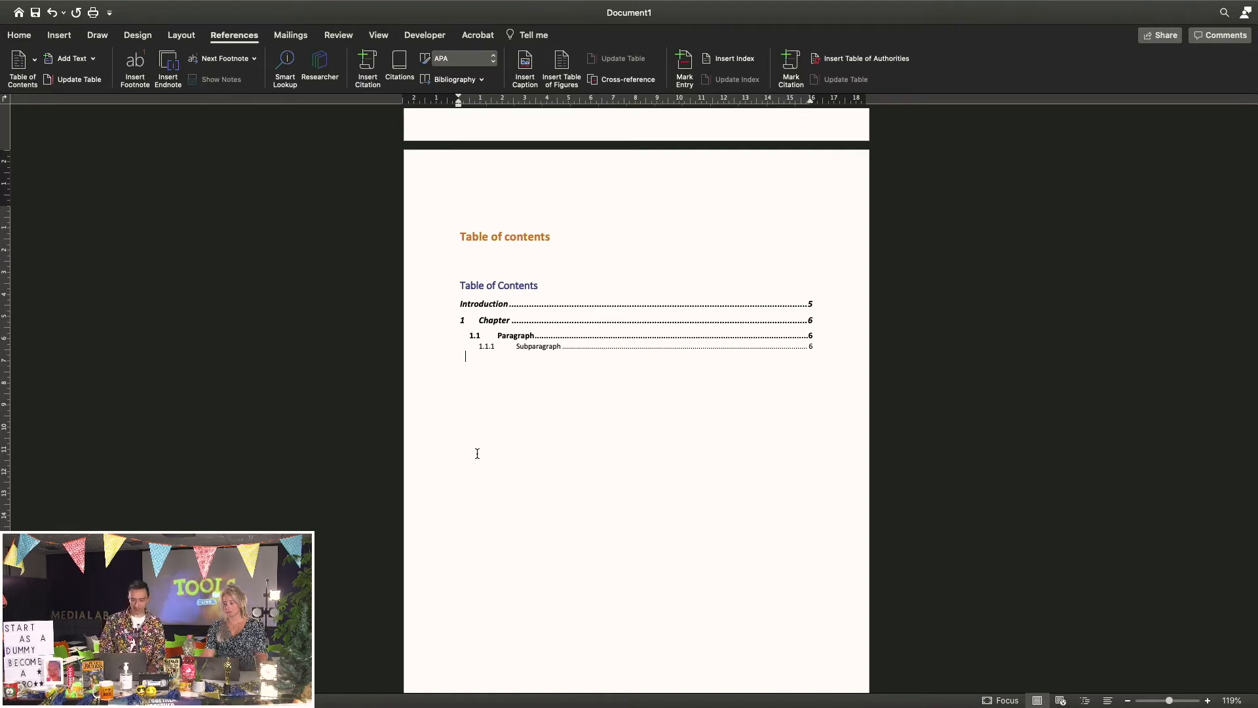
# Delete the old typed 'Table of contents' heading
pyautogui.doubleClick(472, 236)
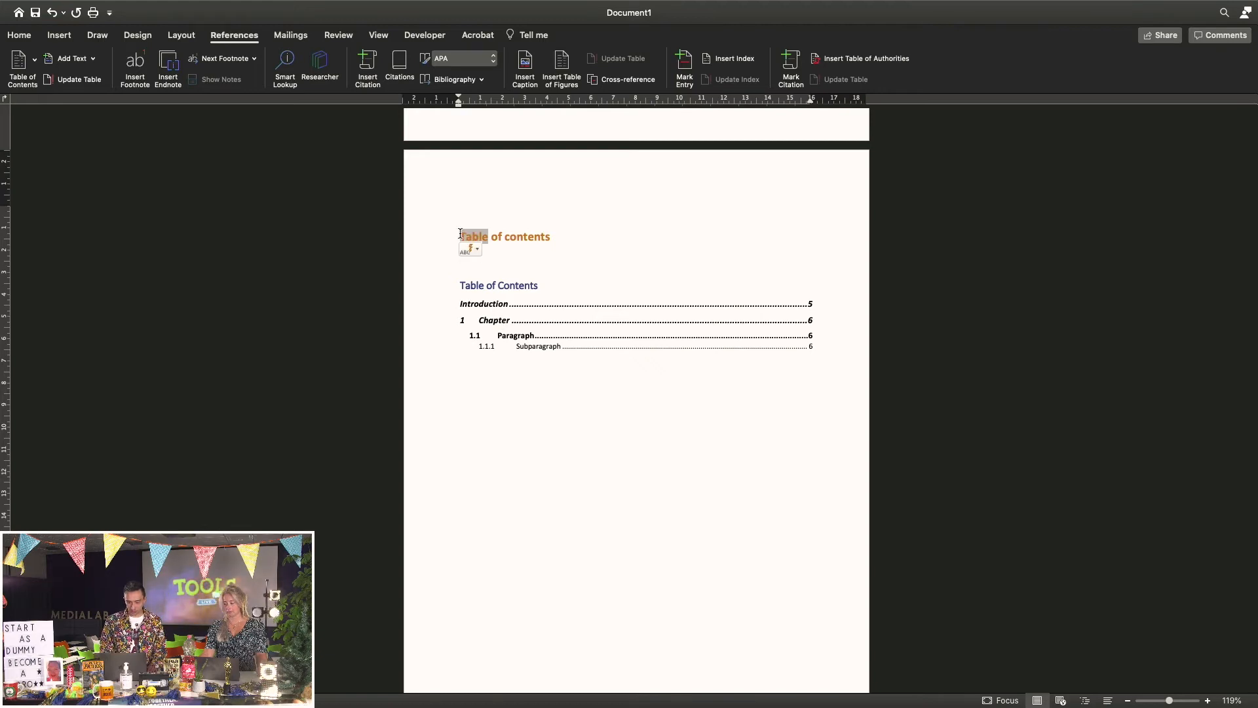
pyautogui.moveTo(559, 238); pyautogui.dragTo(475, 237)
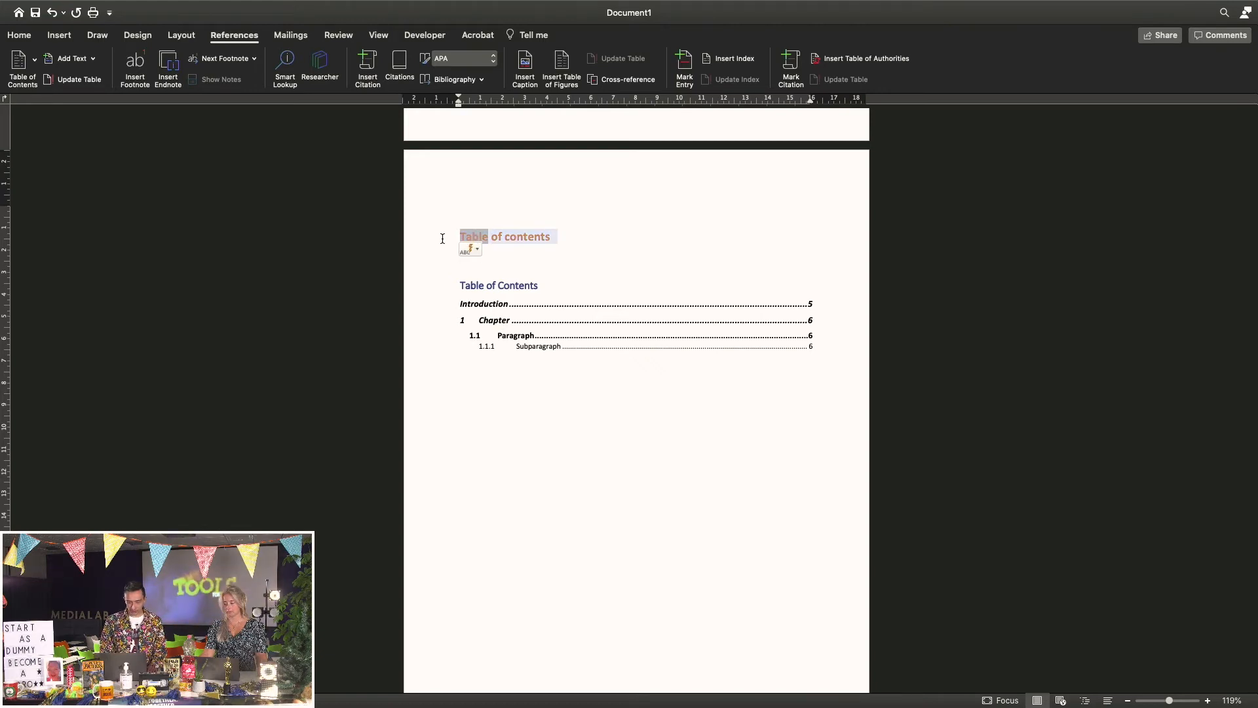
pyautogui.press('BackSpace')
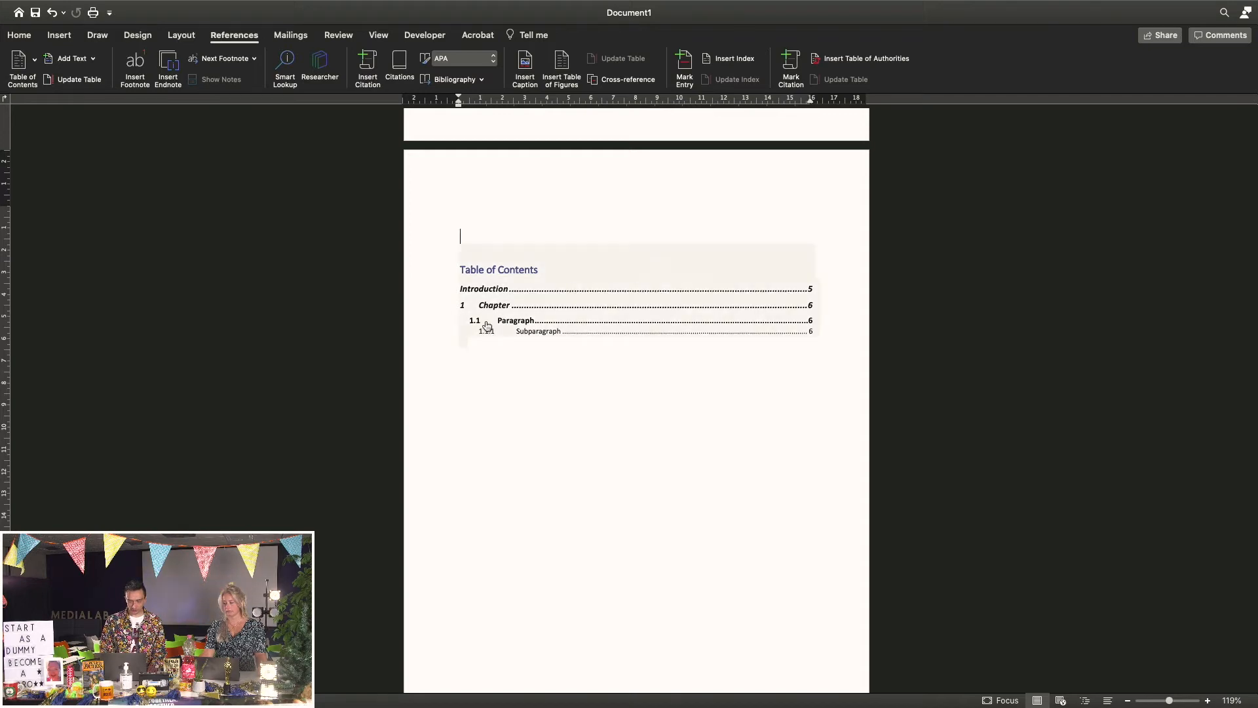
# Undo the last edit and check the page numbers in the header and footer
pyautogui.scroll(-10, 584, 383)
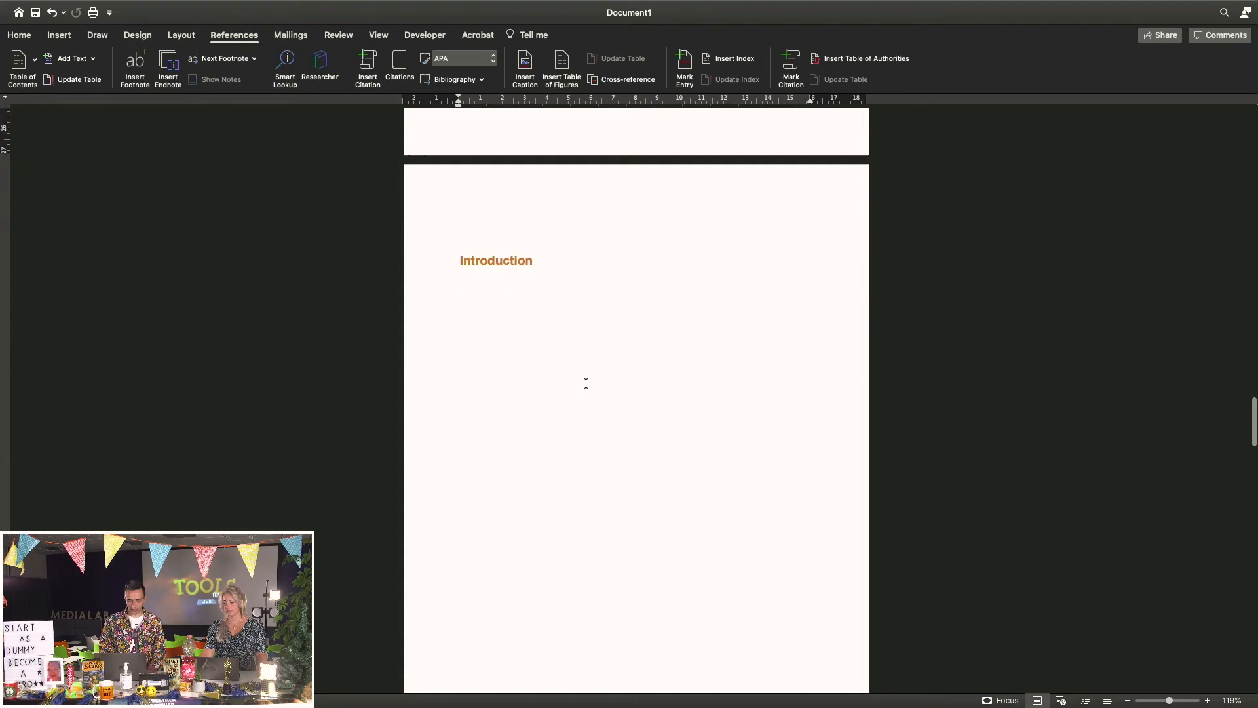
pyautogui.scroll(-8, 586, 383)
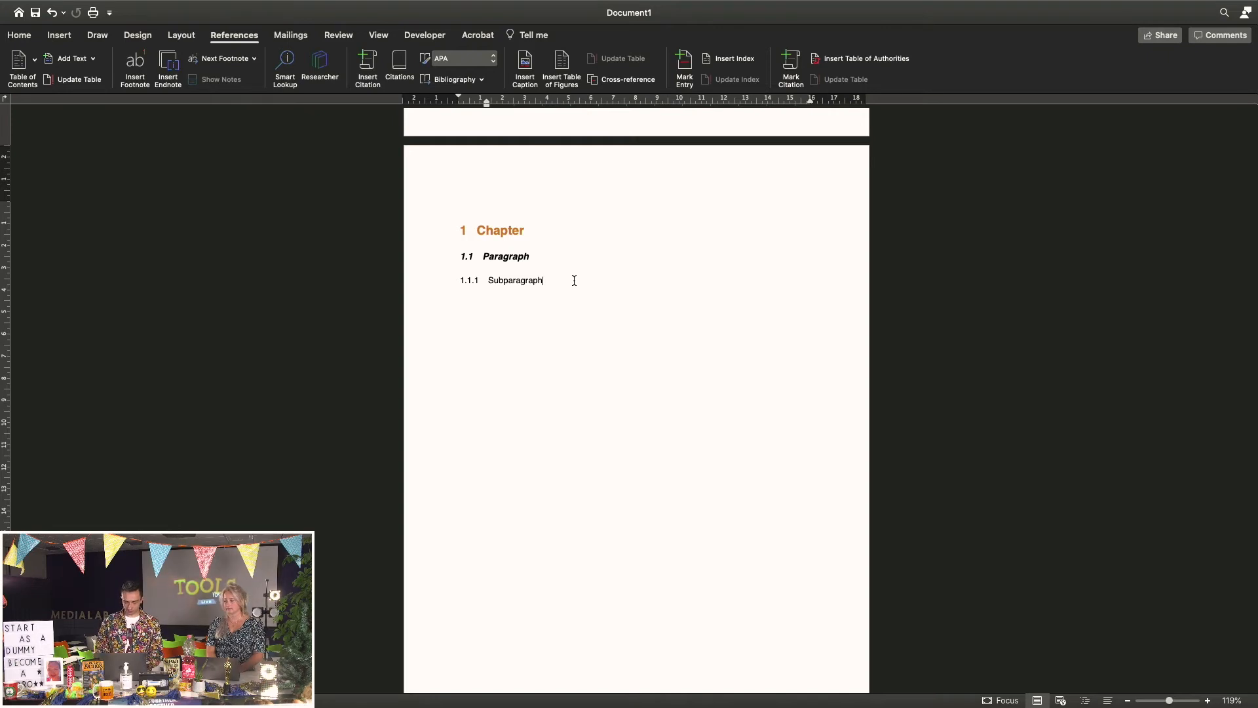
pyautogui.press('super+z')
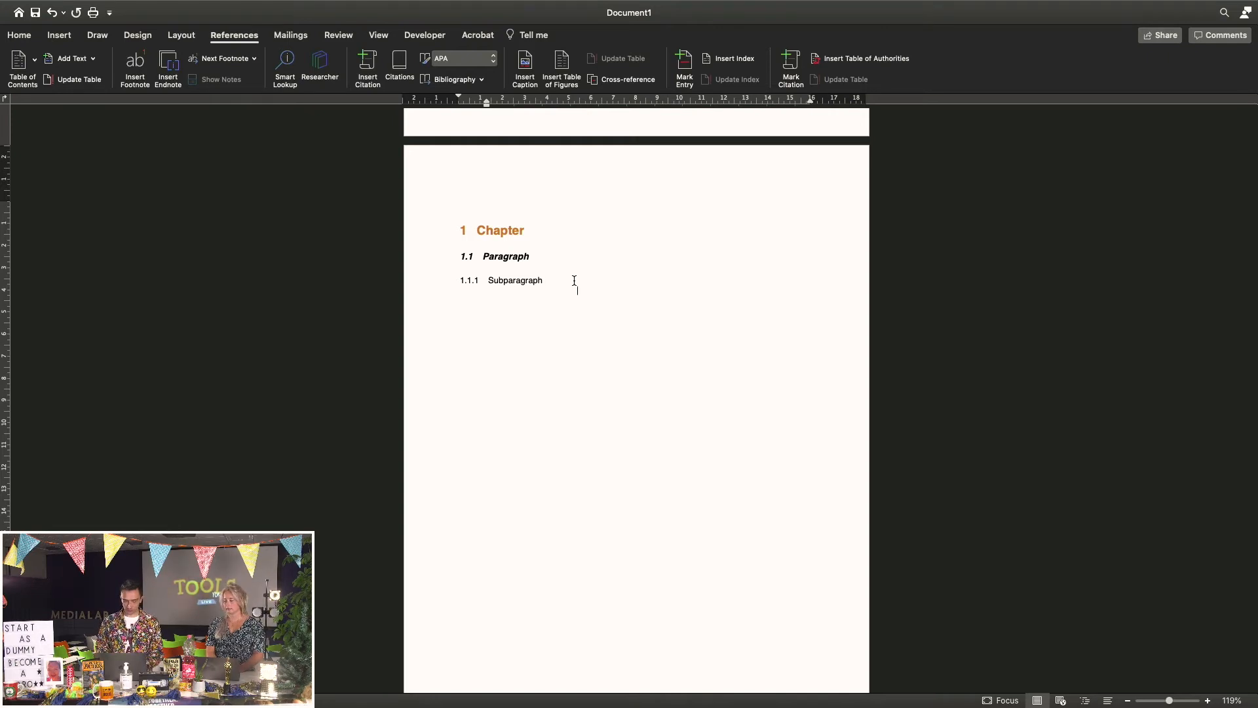
pyautogui.scroll(5, 574, 280)
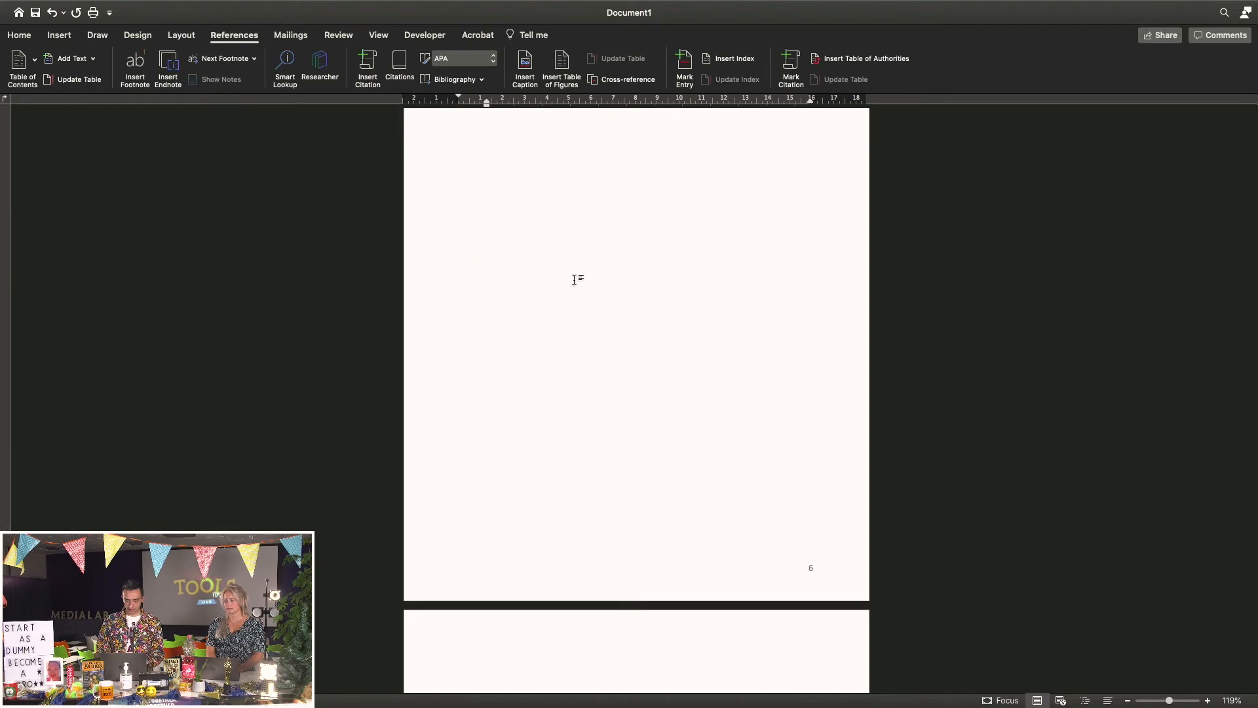
pyautogui.scroll(-2, 574, 280)
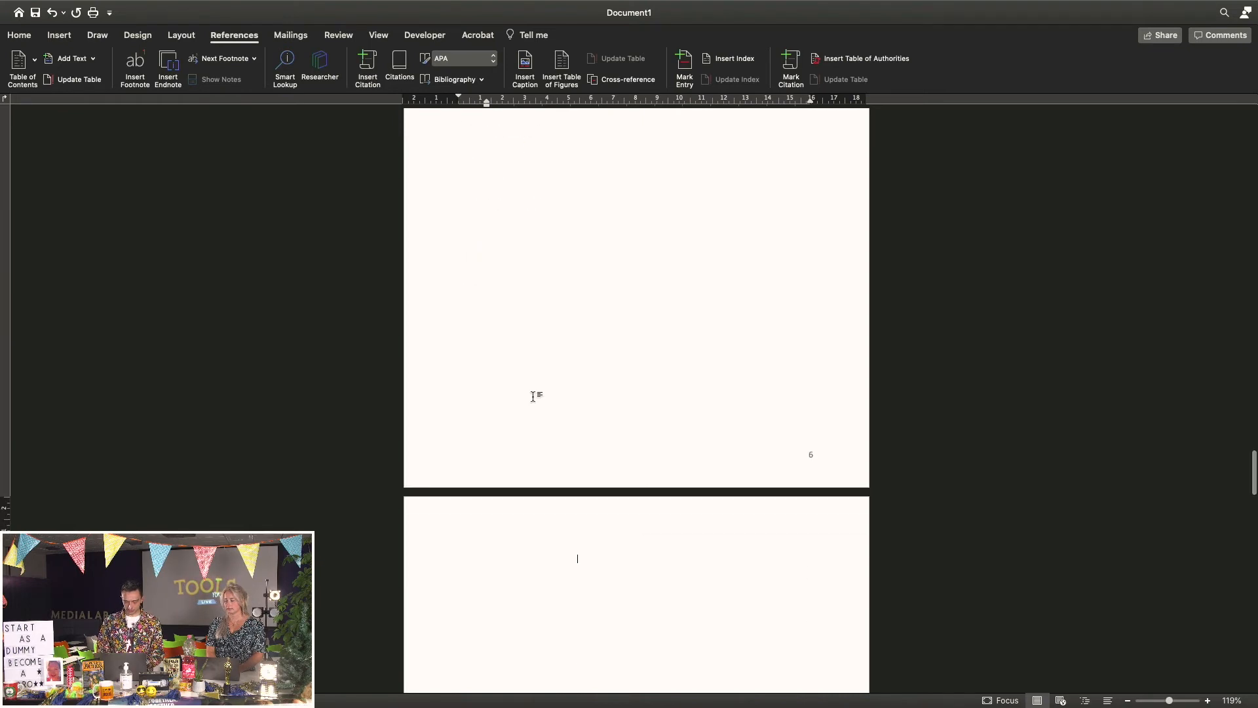
pyautogui.doubleClick(570, 523)
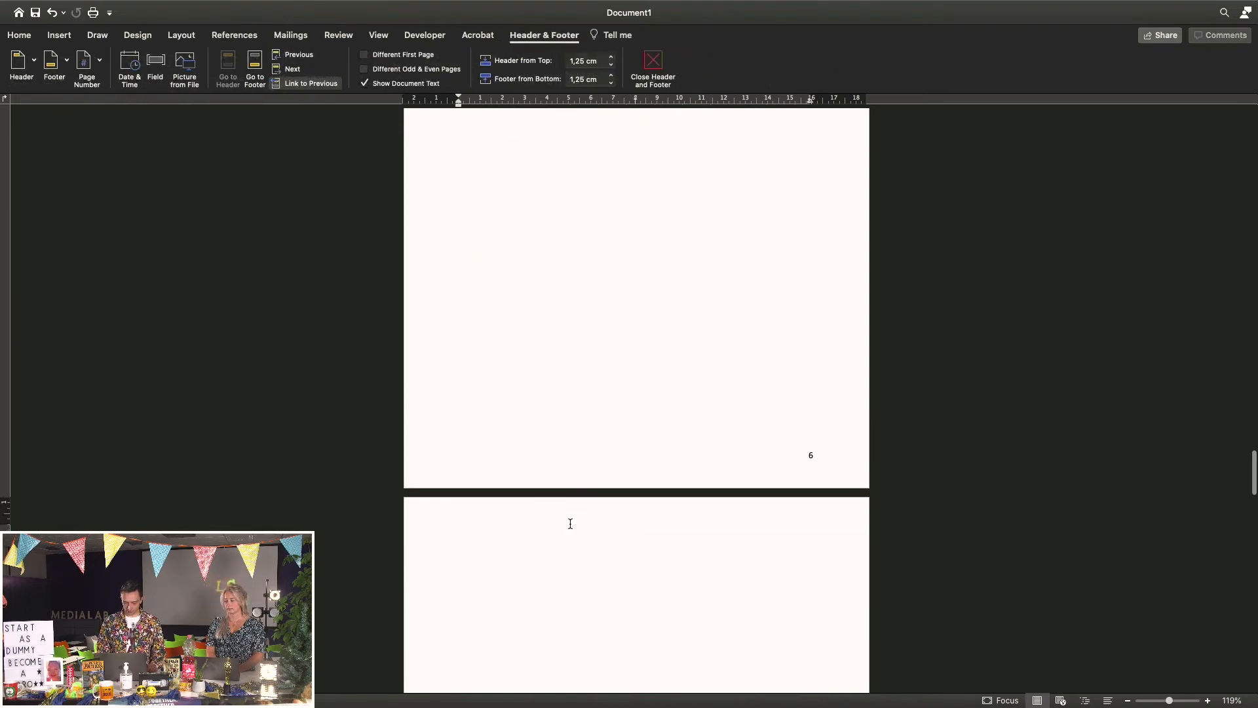
pyautogui.scroll(-4, 570, 523)
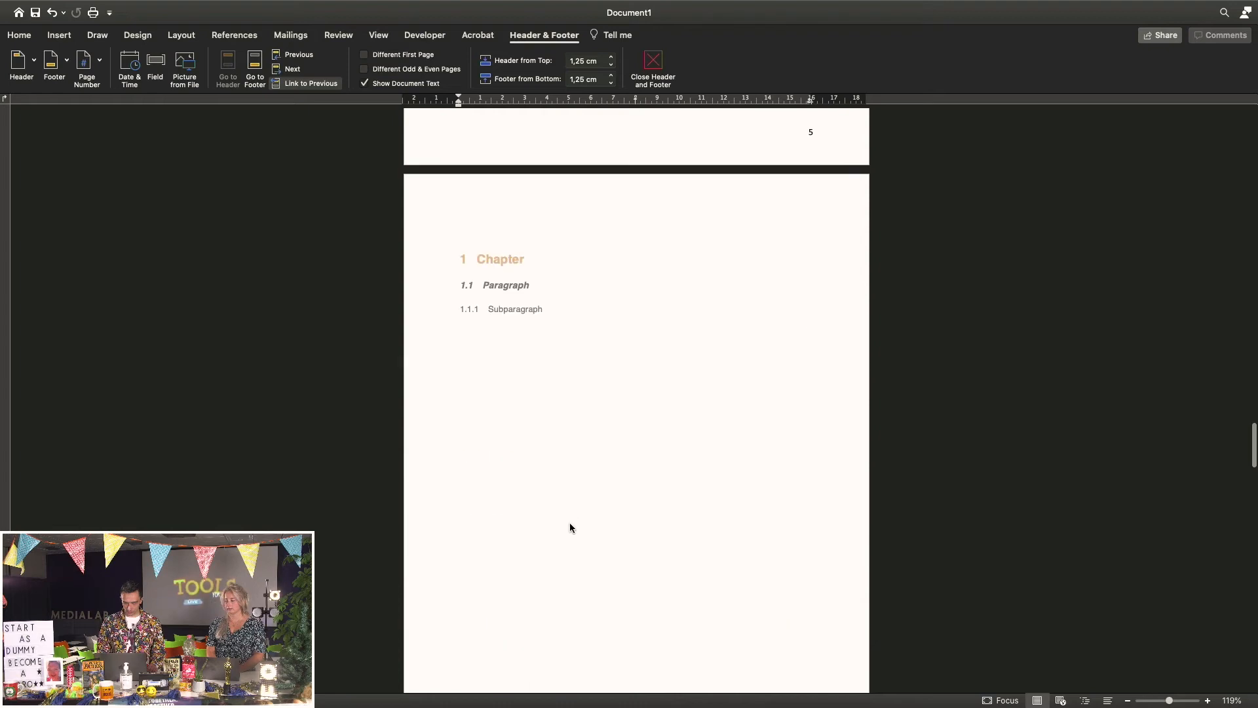
pyautogui.doubleClick(592, 427)
# Show formatting marks and delete the stray page break before the section break
pyautogui.click(442, 60)
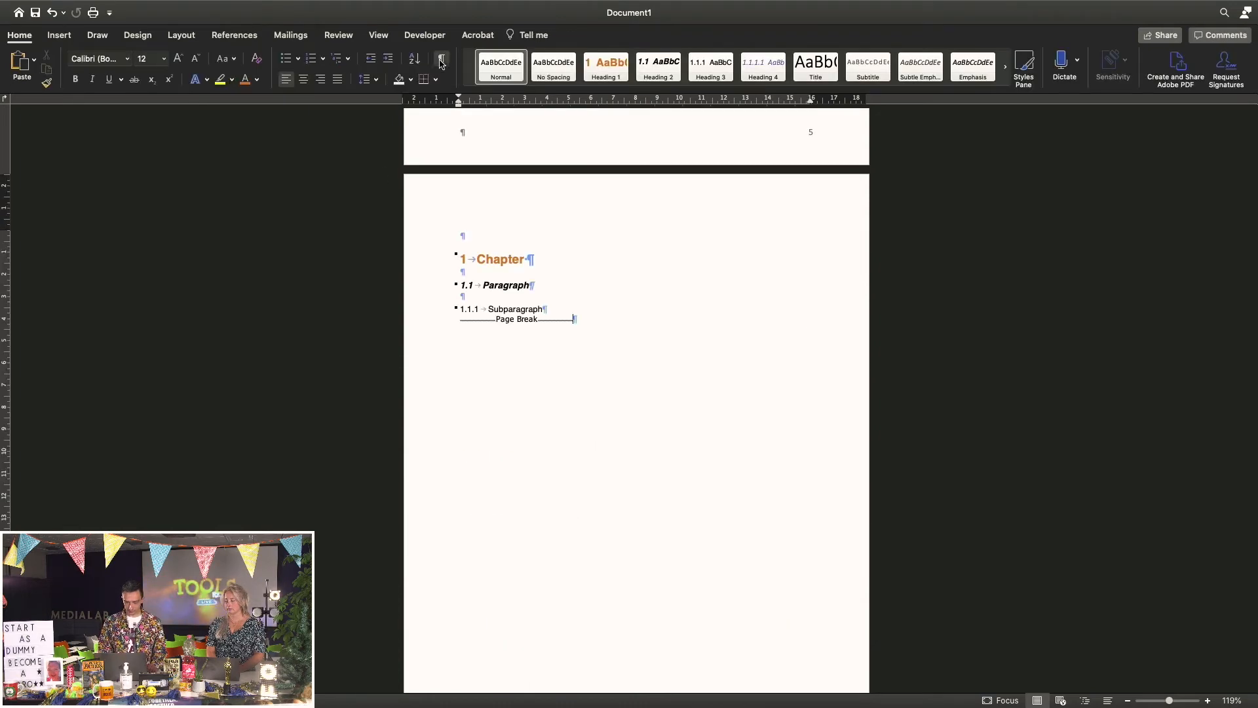
pyautogui.scroll(-5, 551, 291)
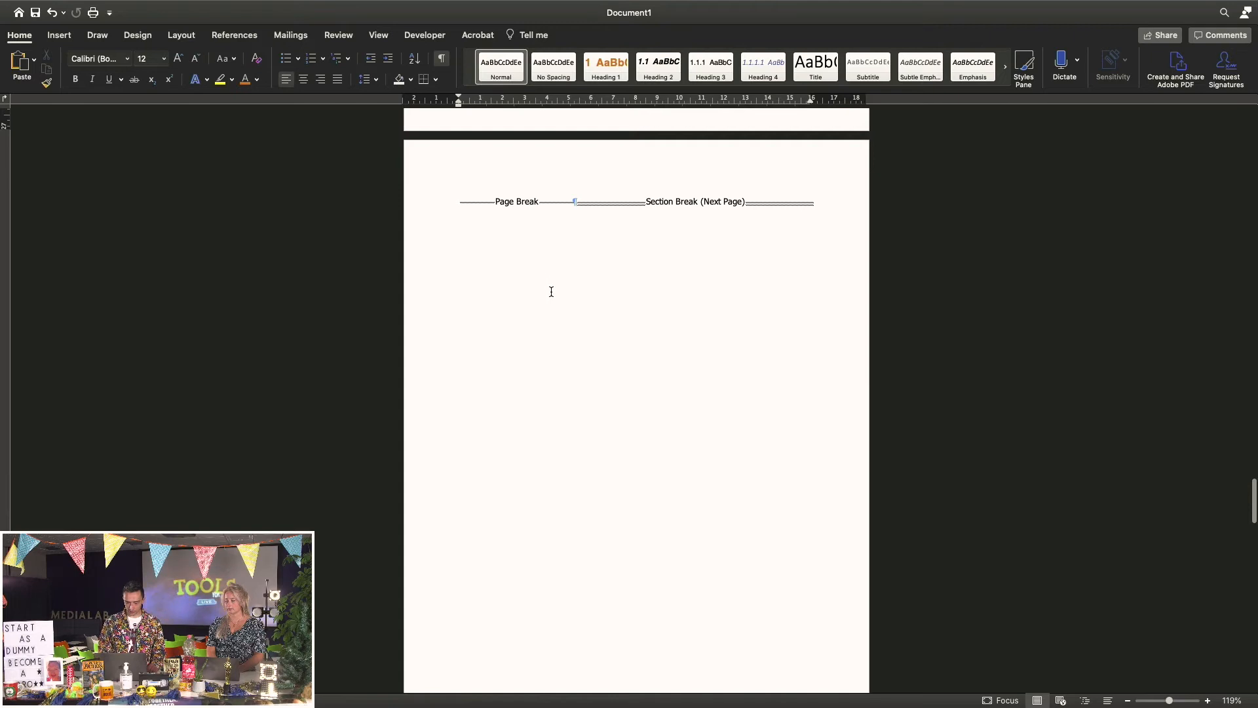
pyautogui.scroll(2, 551, 291)
pyautogui.click(574, 313)
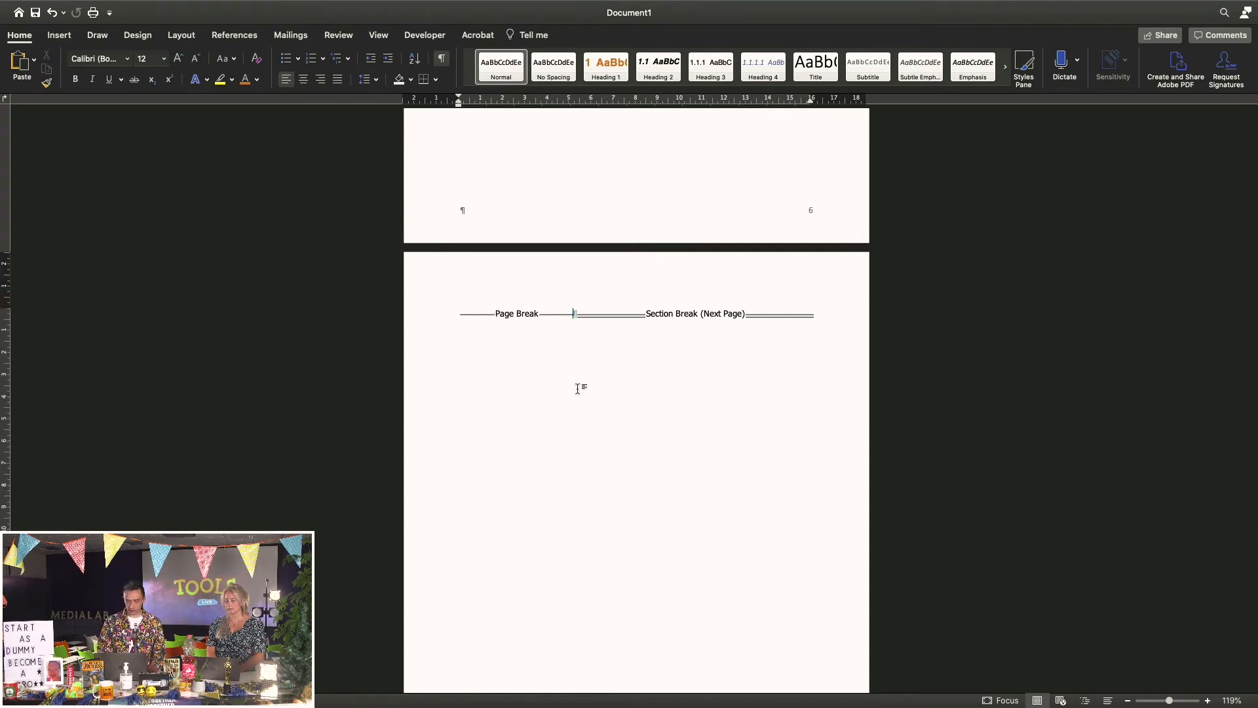
pyautogui.press('BackSpace')
pyautogui.scroll(10, 575, 312)
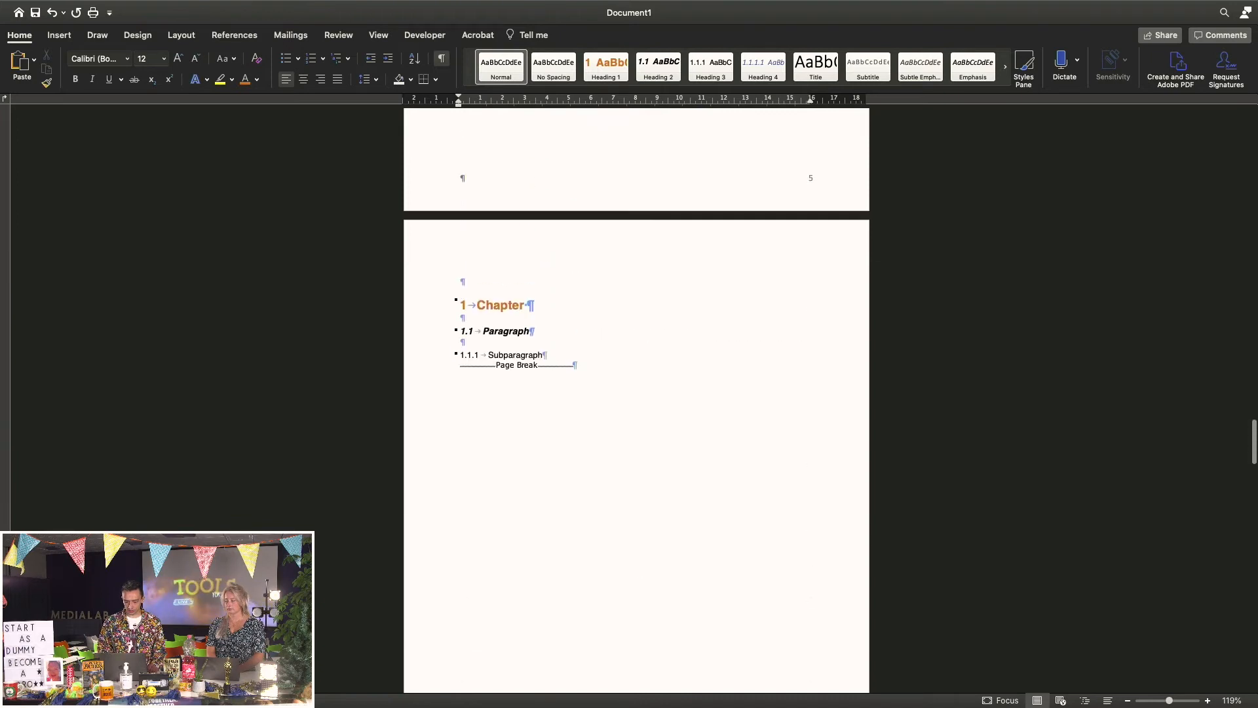
pyautogui.scroll(-1, 575, 312)
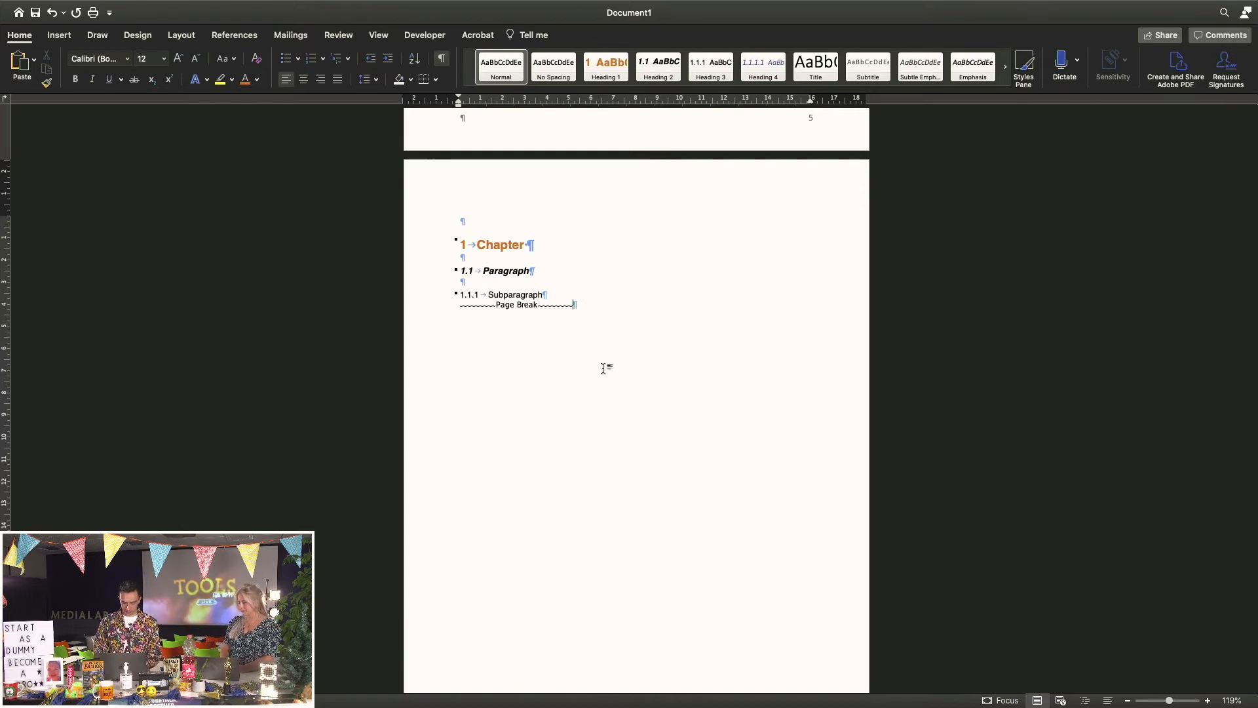
# Type the Chapter line and apply Heading 1 so it reads '2 Chapter'
pyautogui.write('Ch')
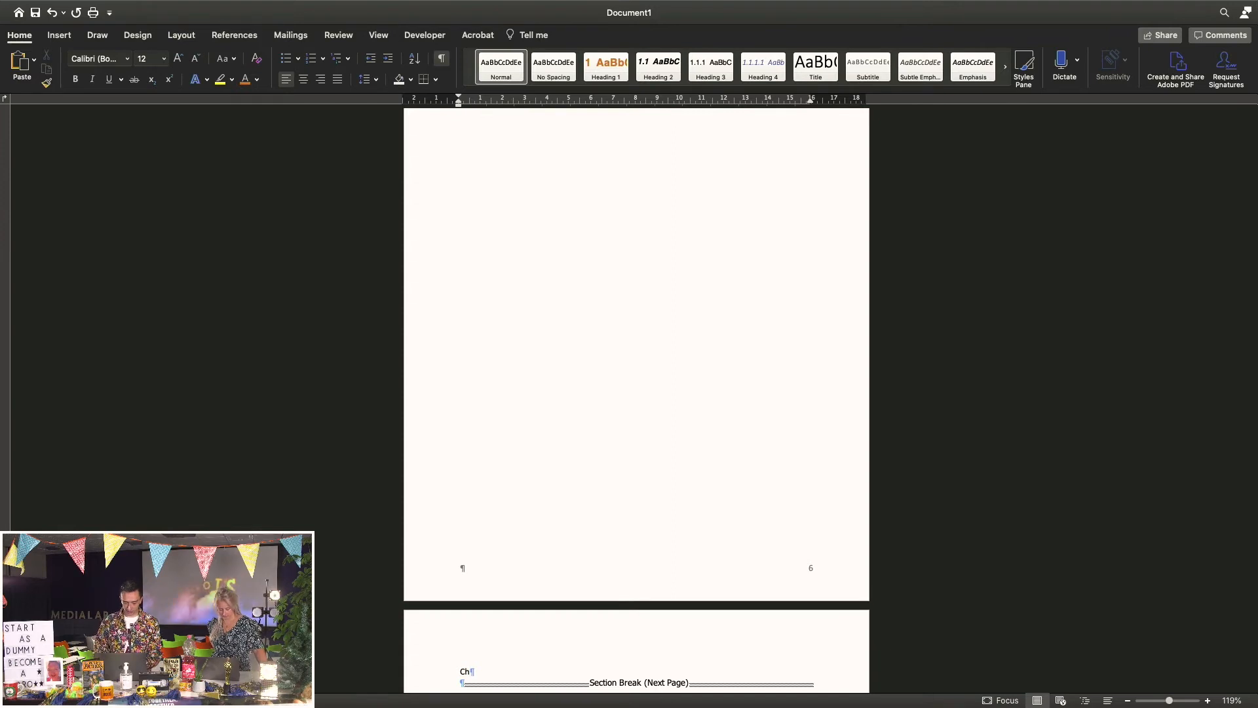
pyautogui.scroll(-5, 636, 400)
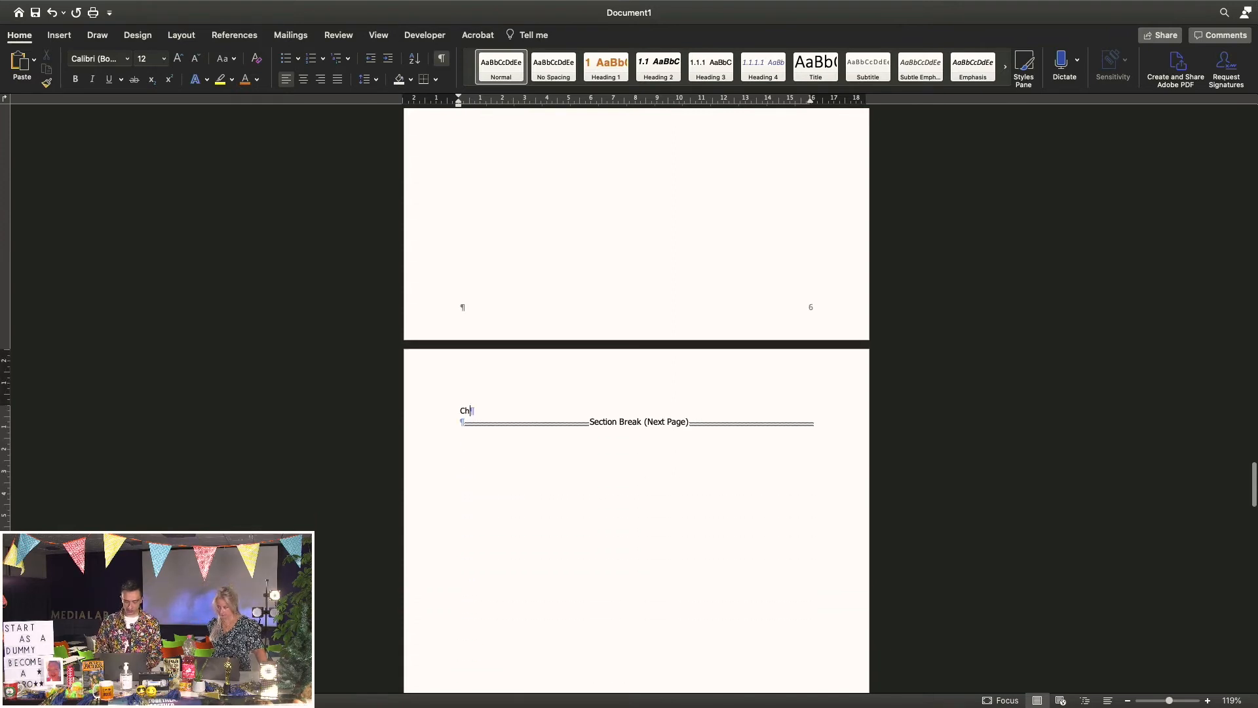
pyautogui.write('hpat')
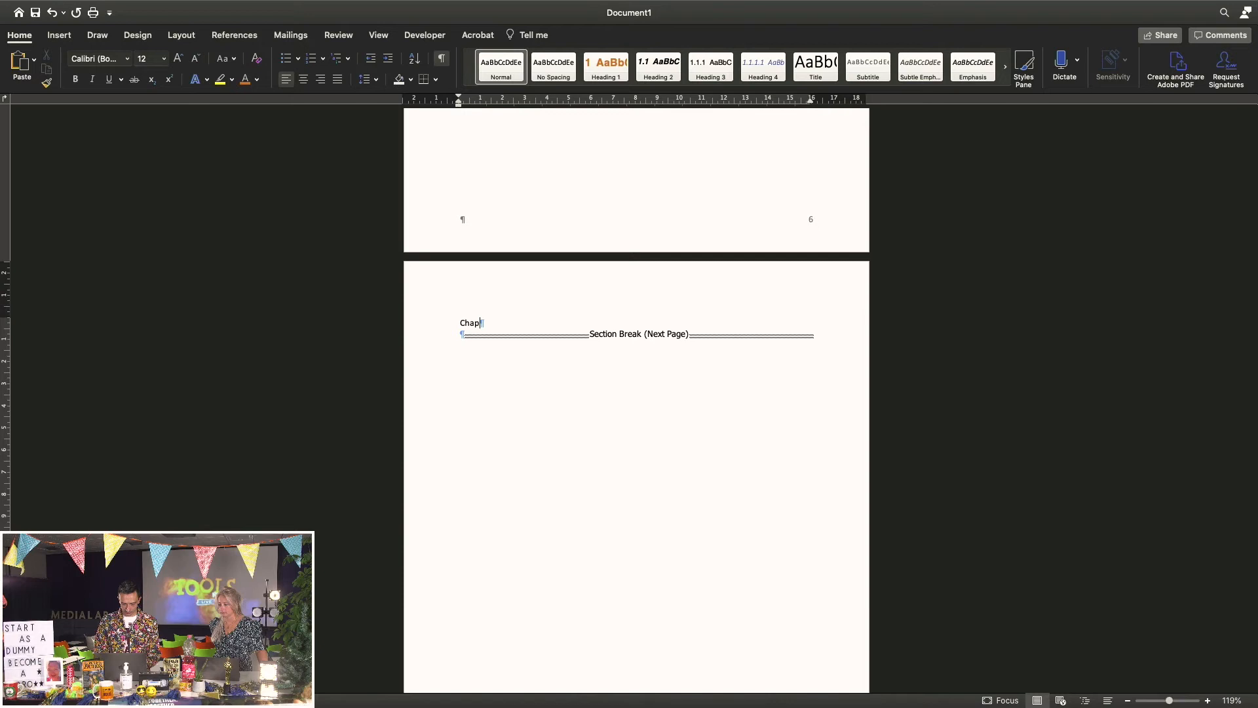
pyautogui.click(448, 329)
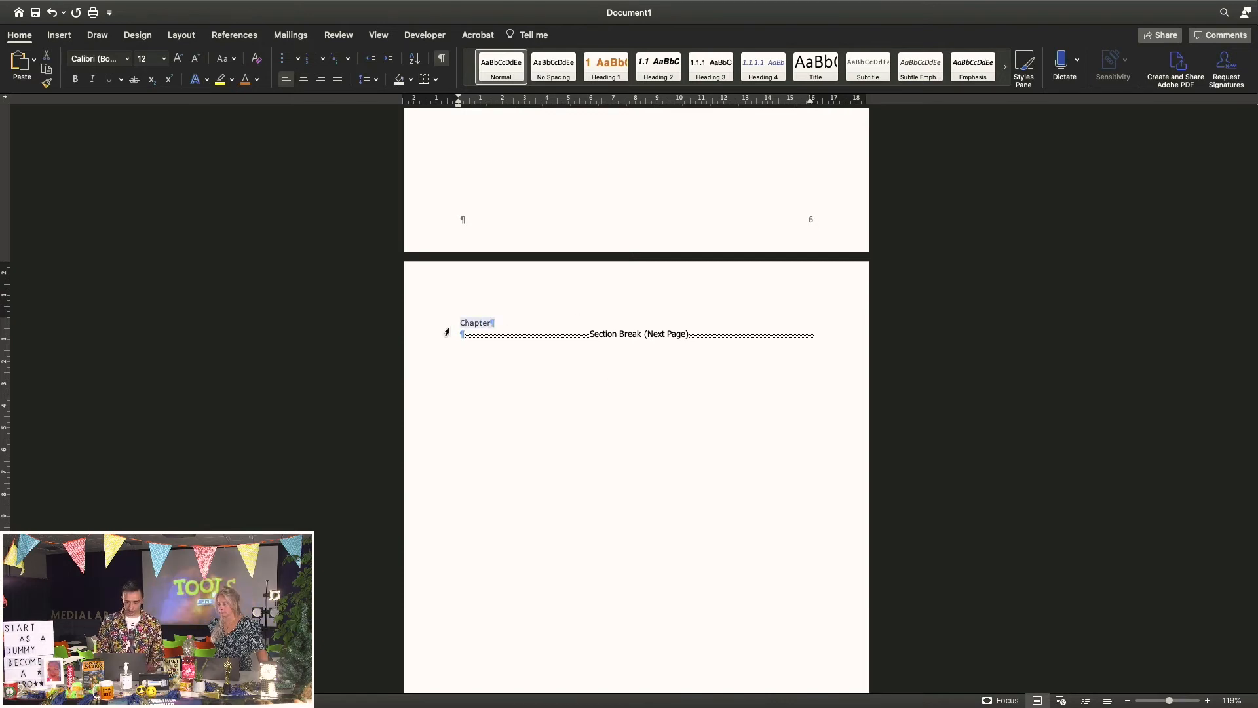
pyautogui.click(615, 74)
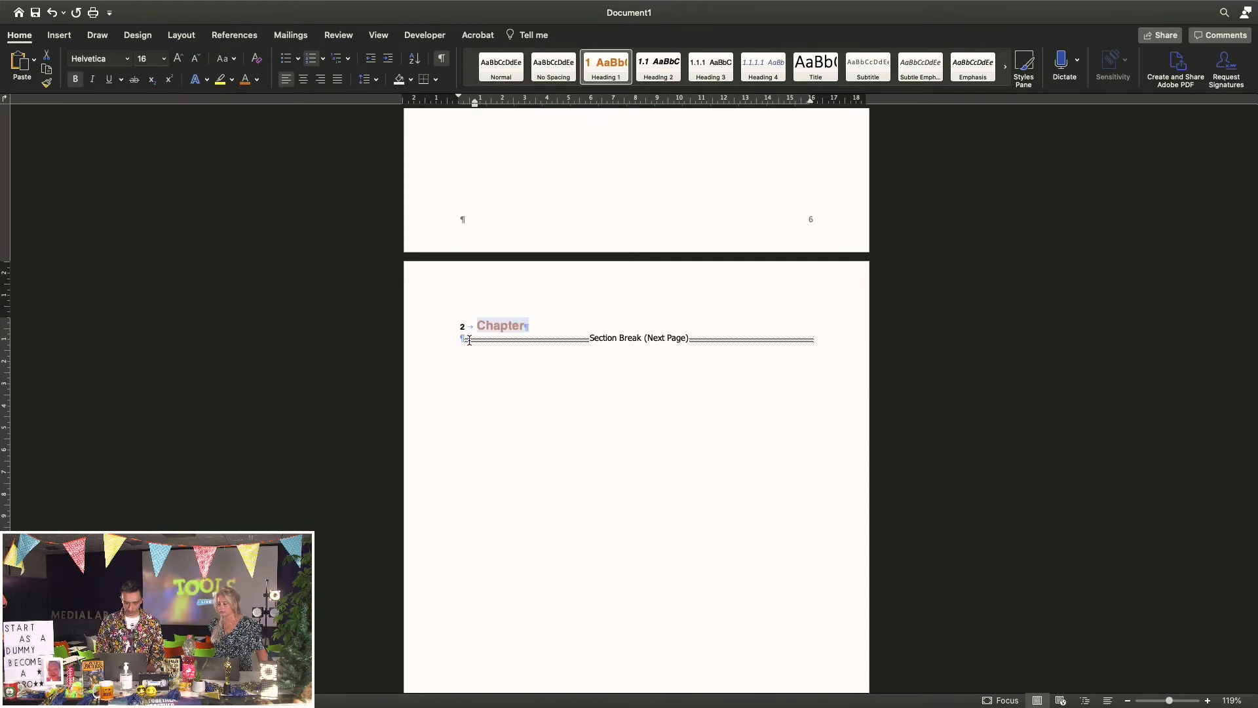
pyautogui.scroll(10, 470, 340)
pyautogui.scroll(-10, 469, 340)
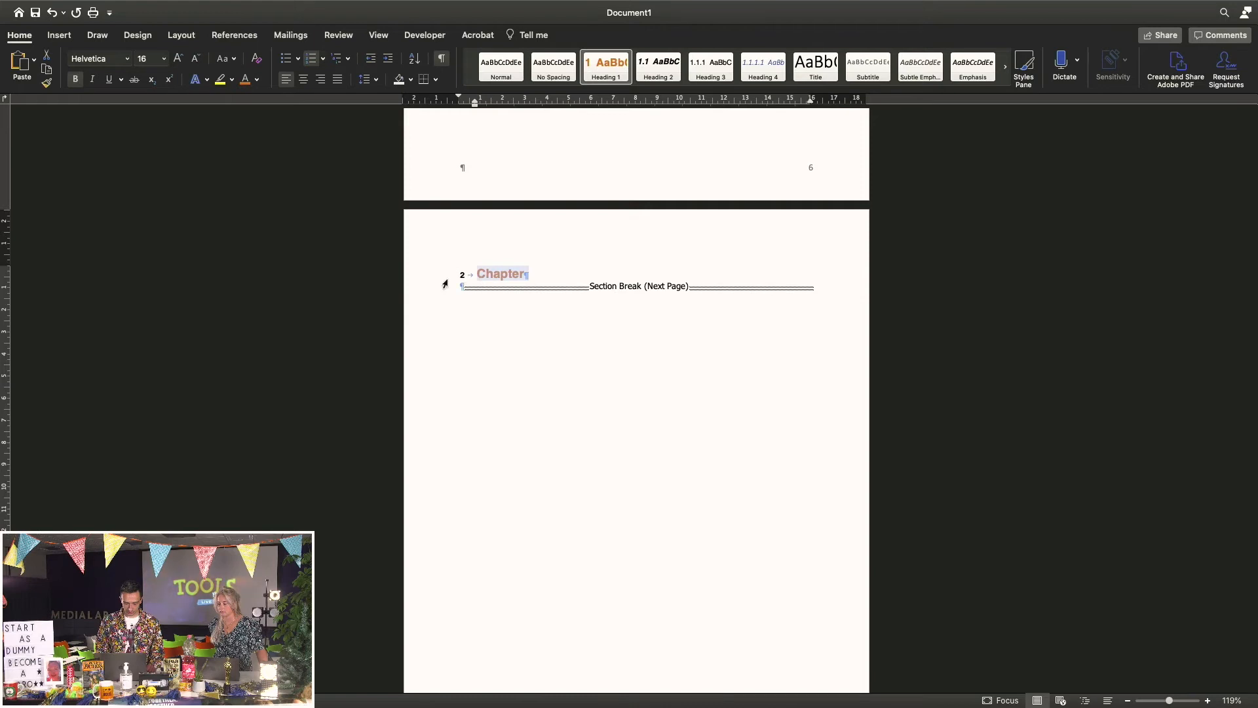
pyautogui.click(604, 70)
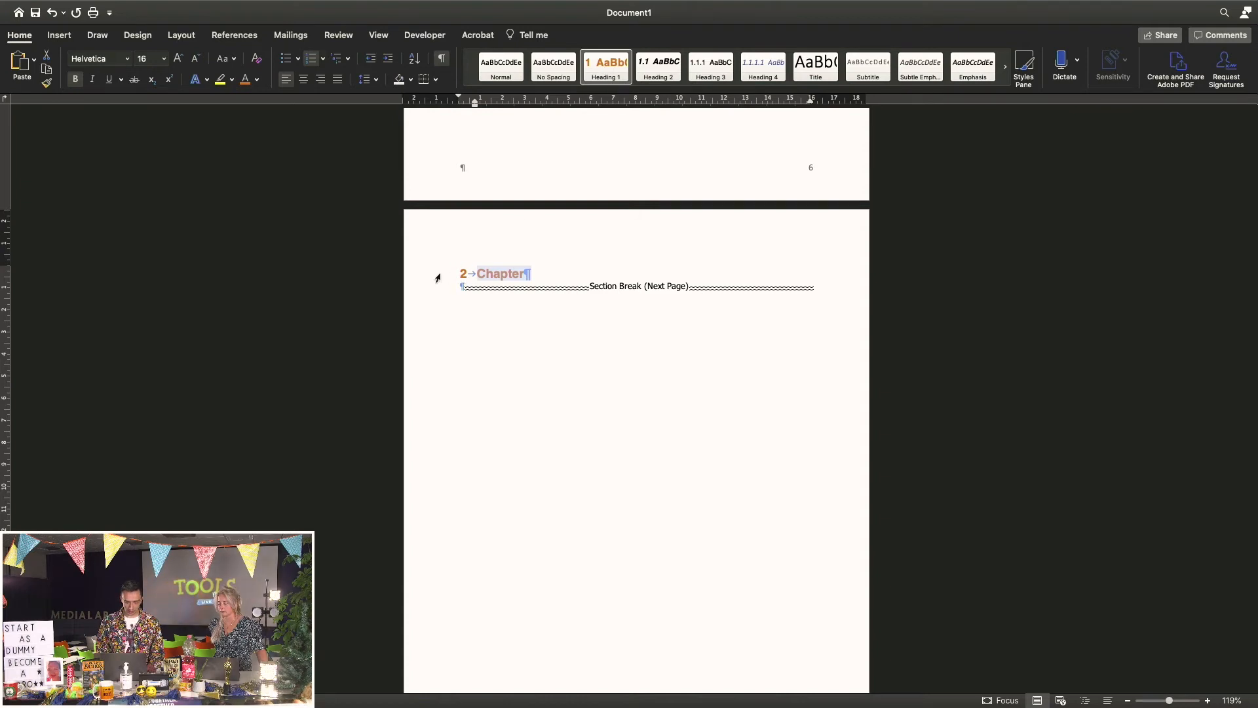
pyautogui.click(541, 274)
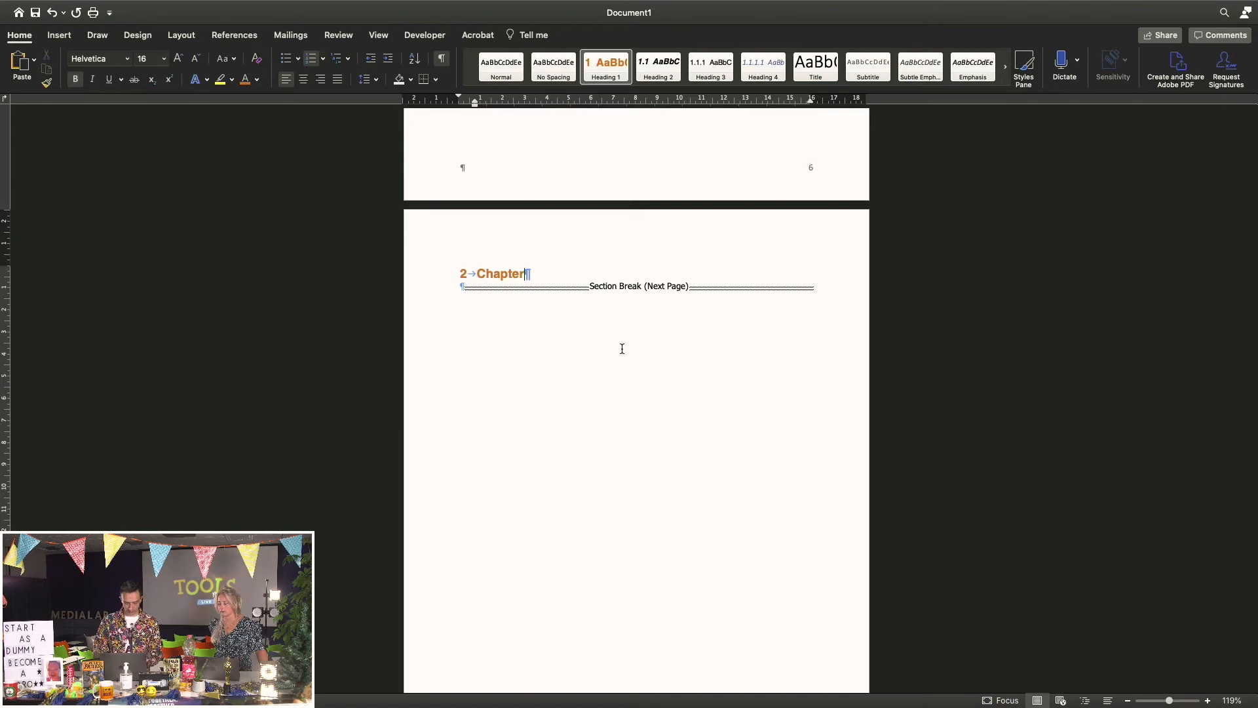
# Add a Heading 2 '2.1 Paragraph' with body text 'This is some tekst'
pyautogui.press('Return')
pyautogui.press('Return')
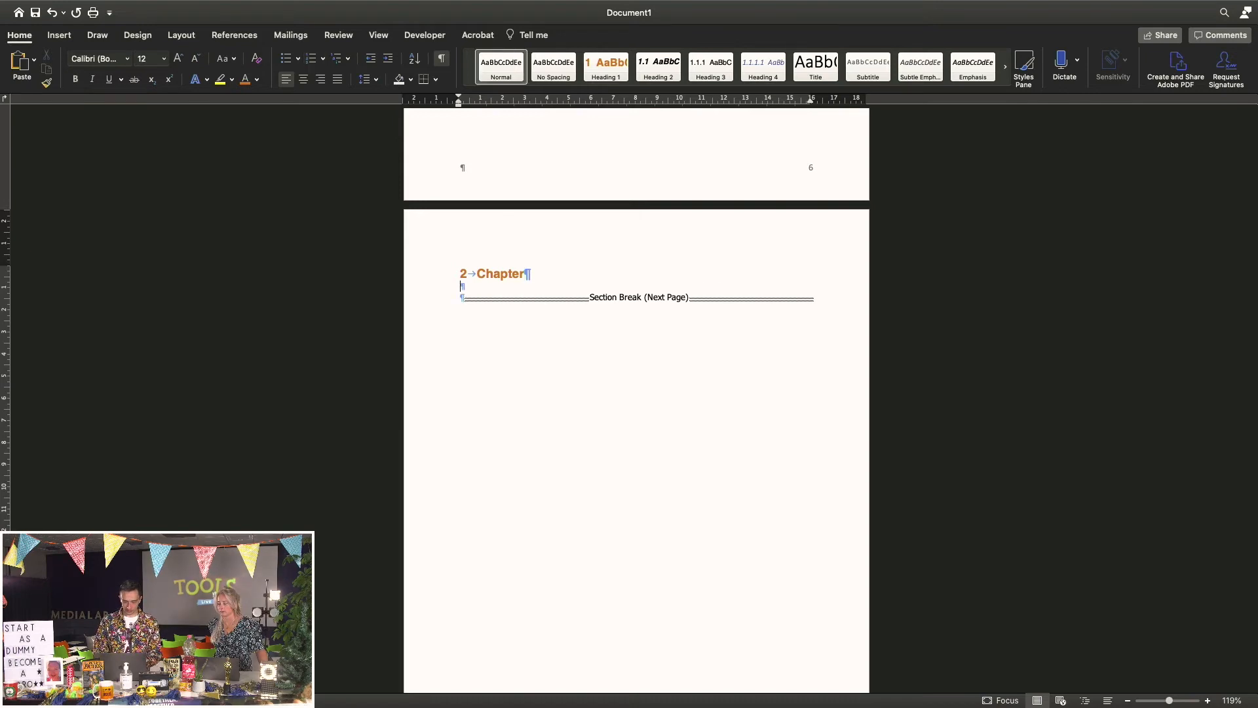
pyautogui.write('P')
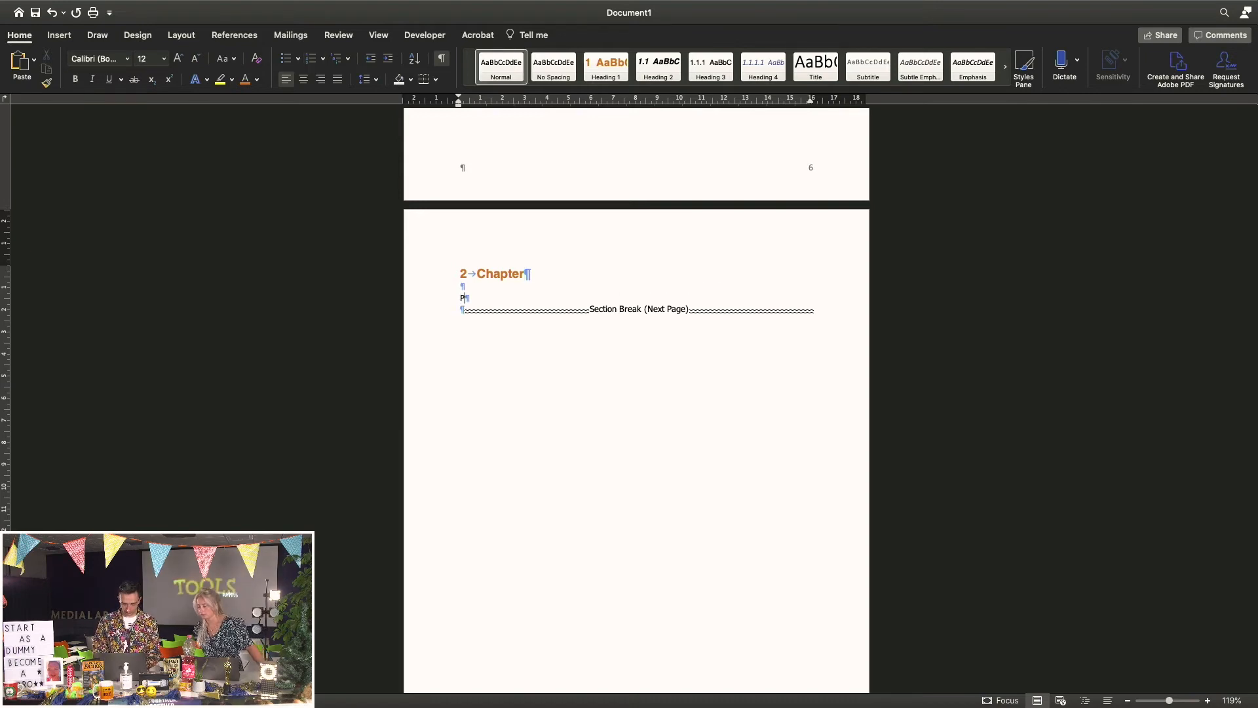
pyautogui.write('aragraph')
pyautogui.click(443, 304)
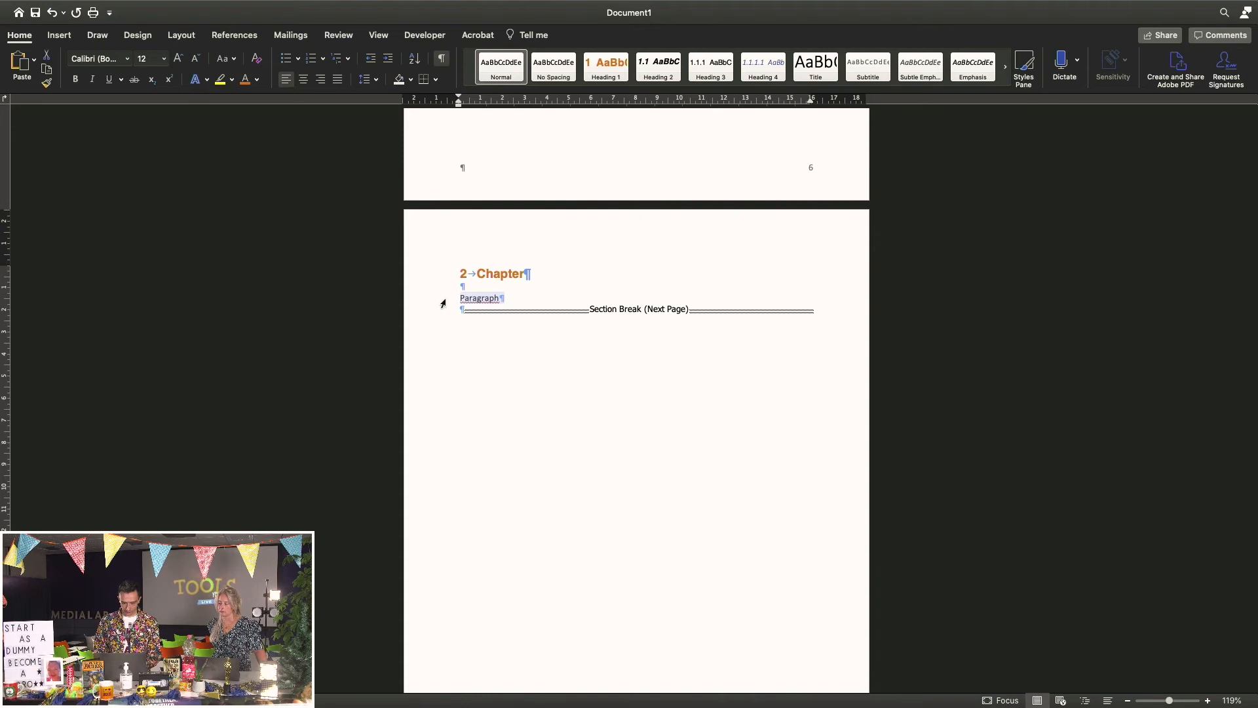
pyautogui.click(659, 65)
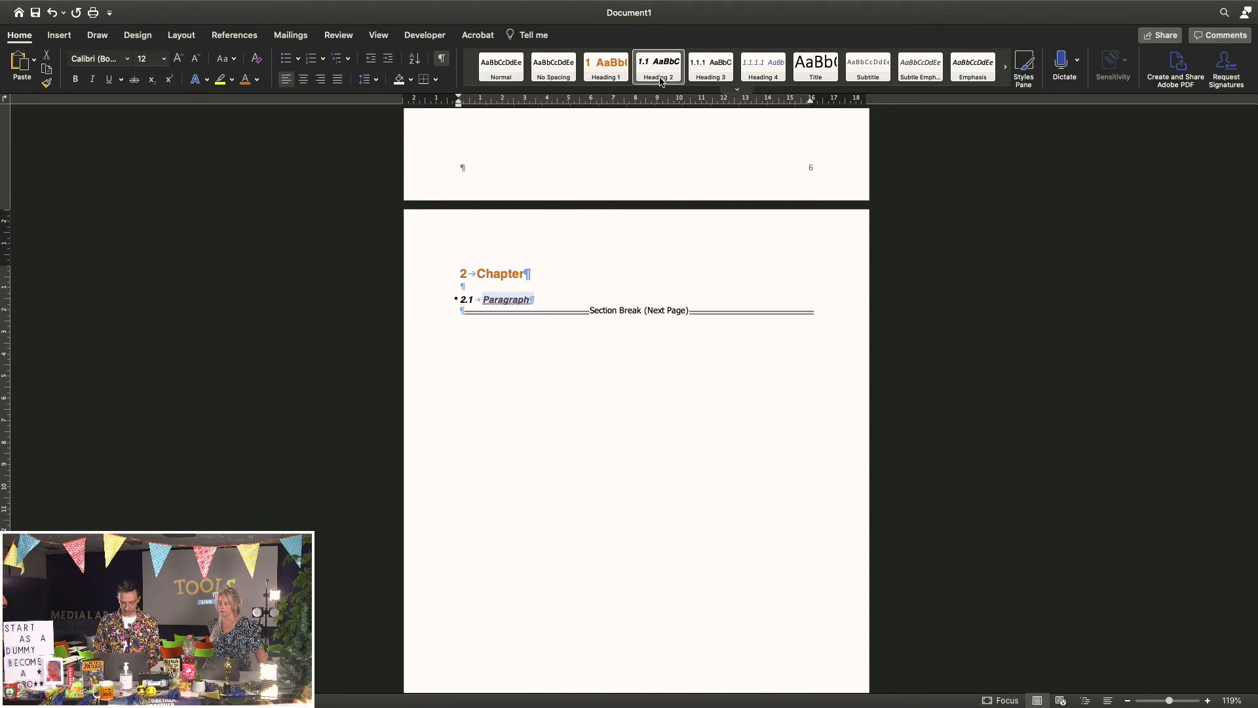
pyautogui.click(542, 303)
pyautogui.press('Return')
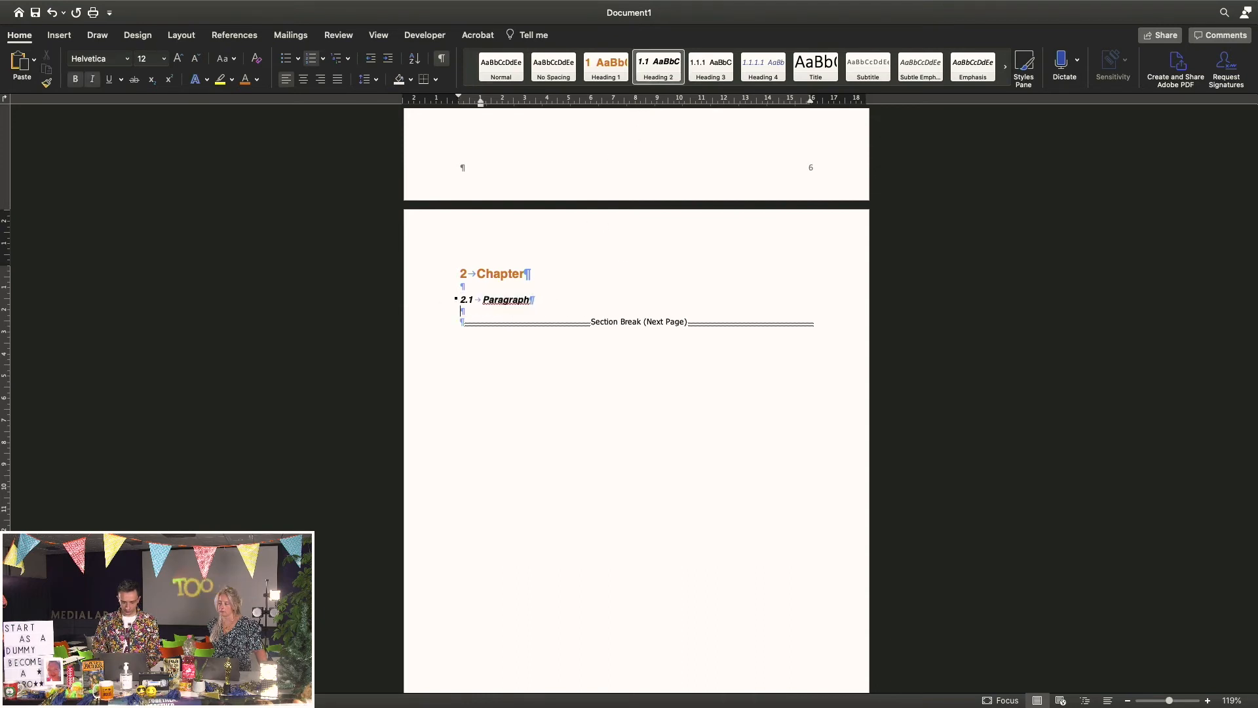
pyautogui.write('This')
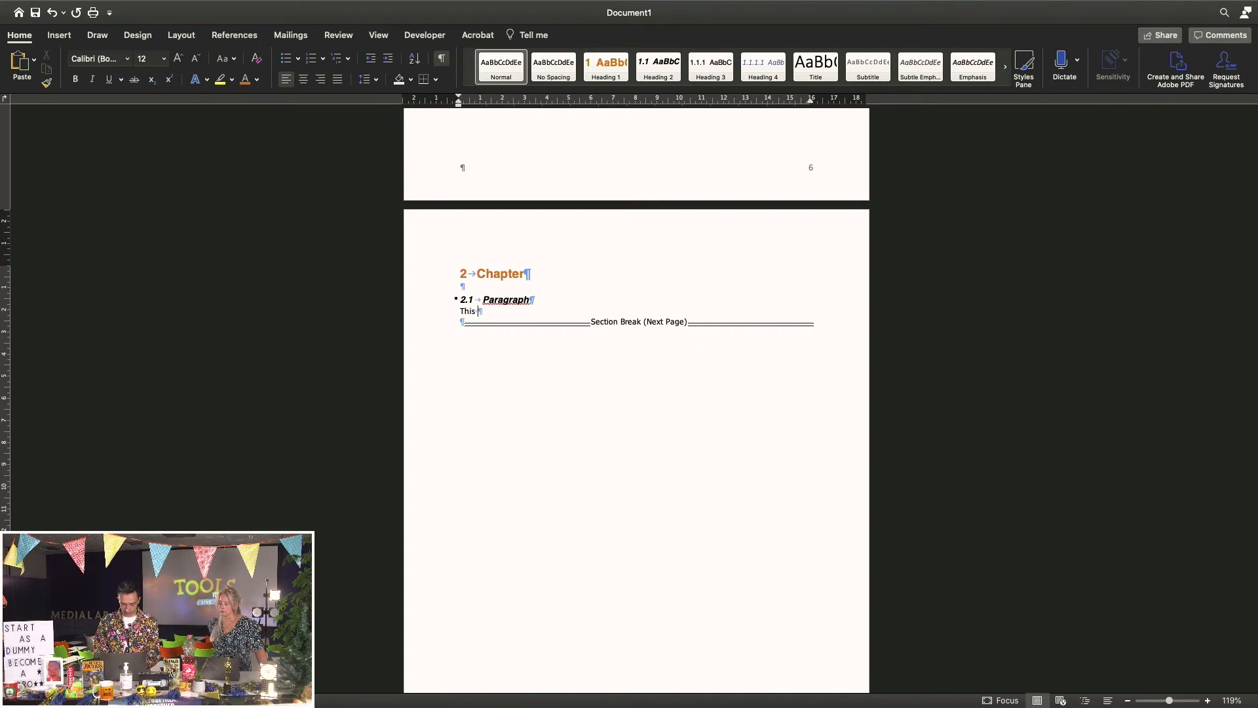
pyautogui.write(' is some tekst')
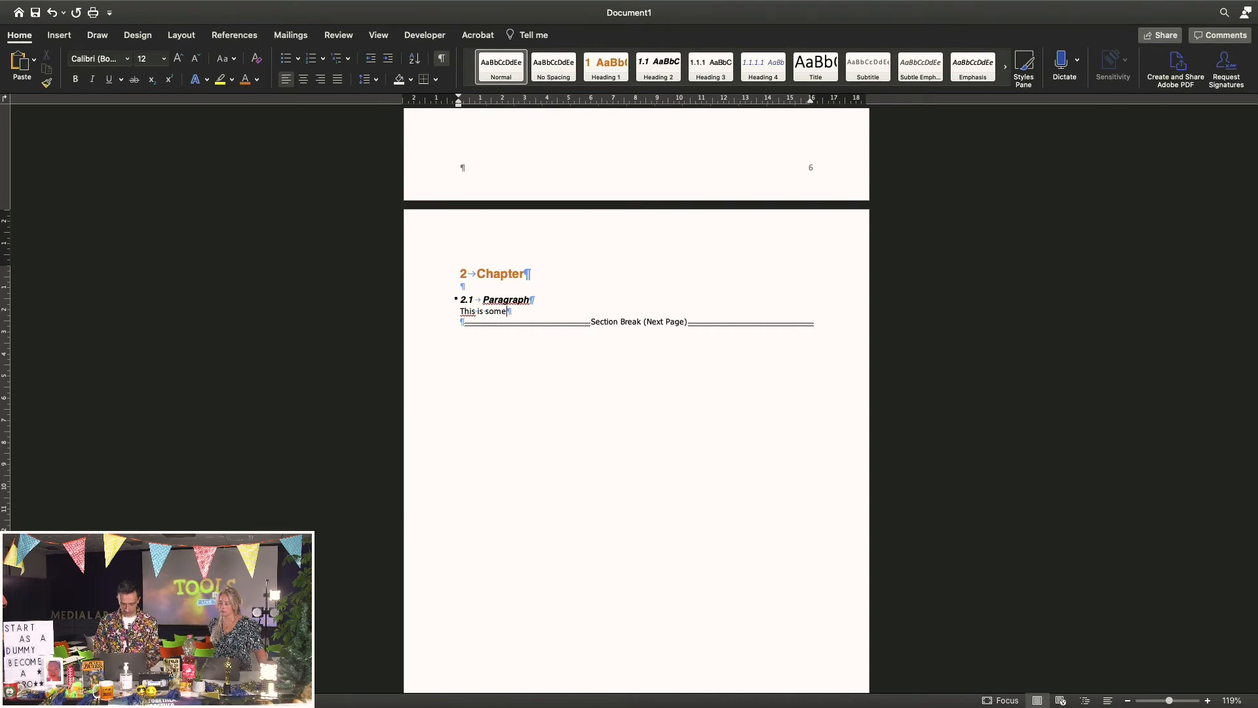
# Add a Heading 2 '2.2 Paragraph' with body text 'Some tekst again', undoing an accidental deletion
pyautogui.press('Return')
pyautogui.press('Return')
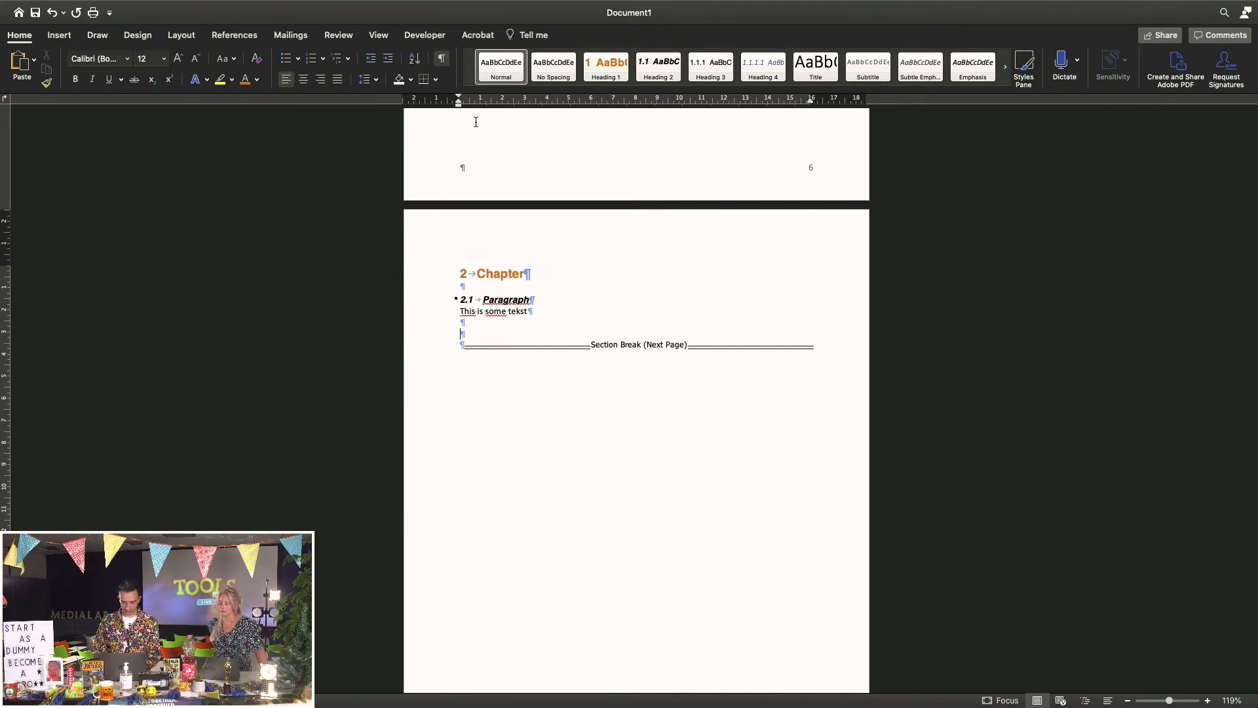
pyautogui.write('Paragraph')
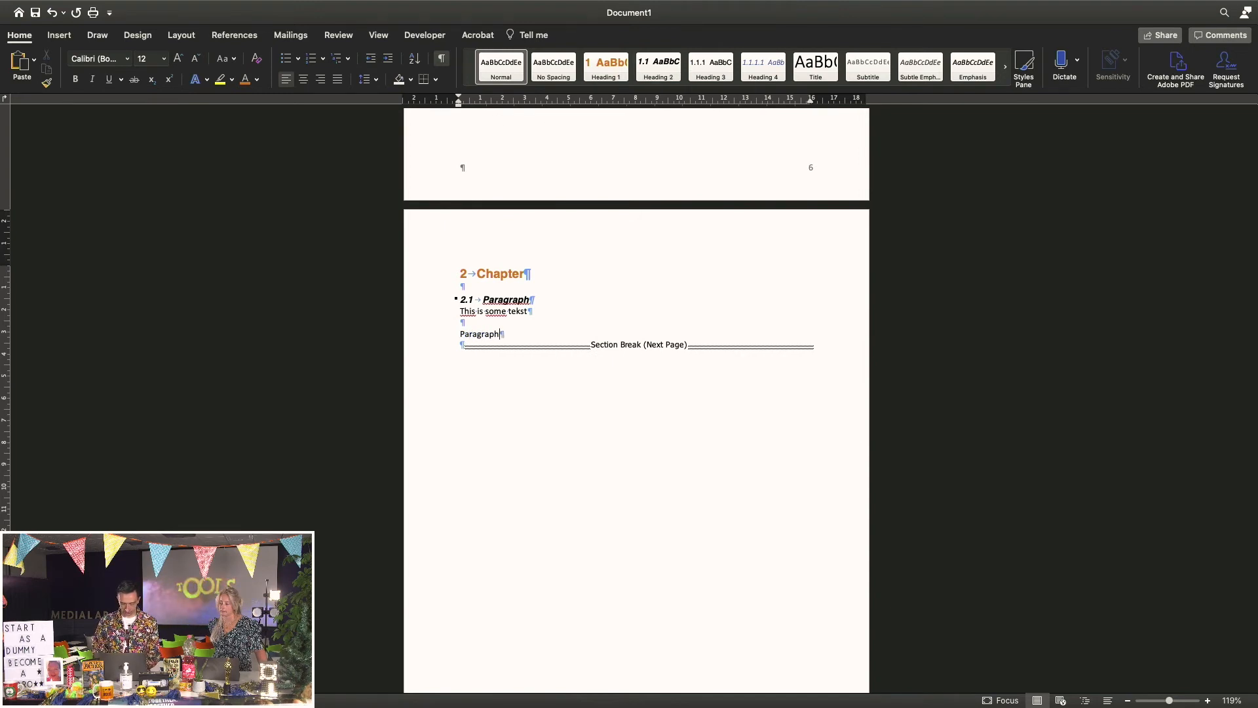
pyautogui.click(441, 341)
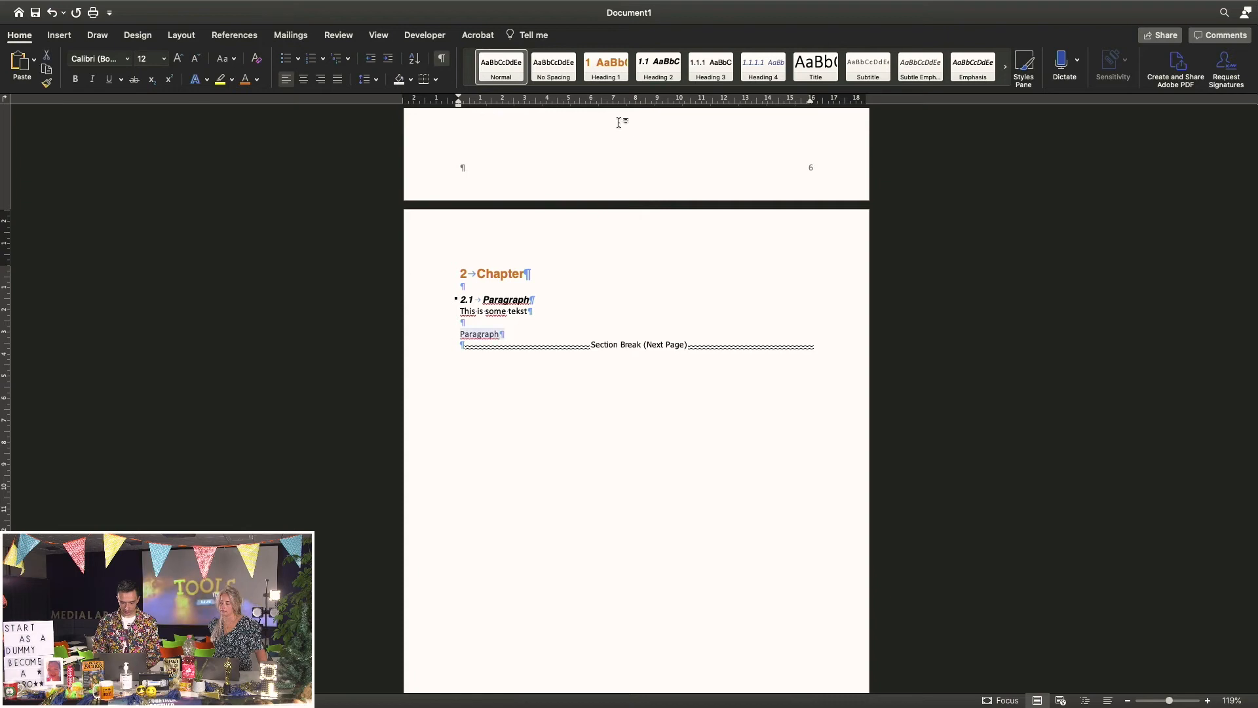
pyautogui.click(660, 69)
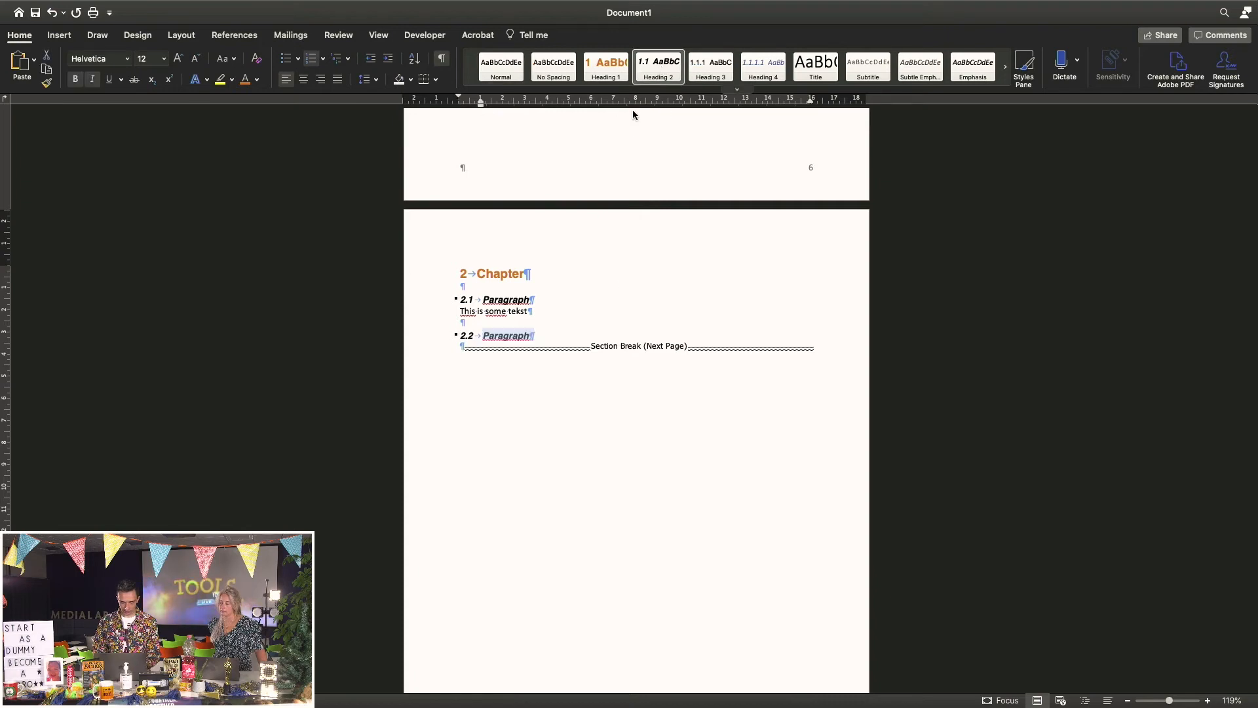
pyautogui.press('BackSpace')
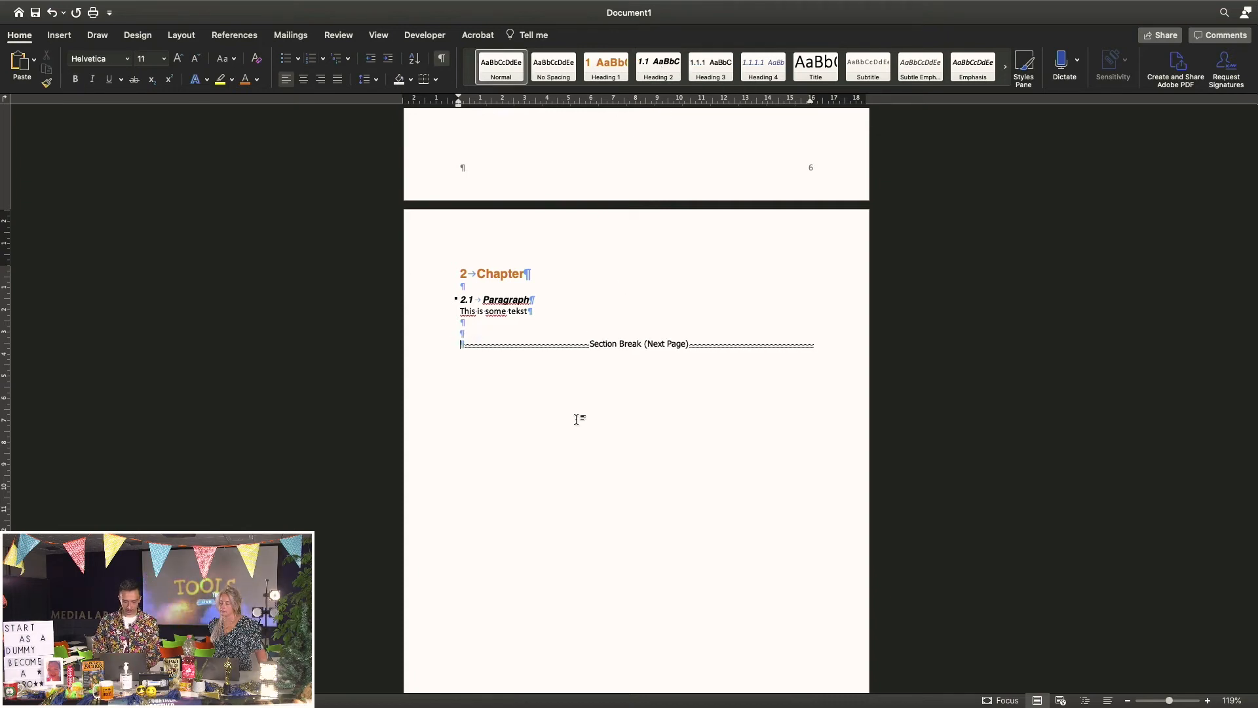
pyautogui.press('super+z')
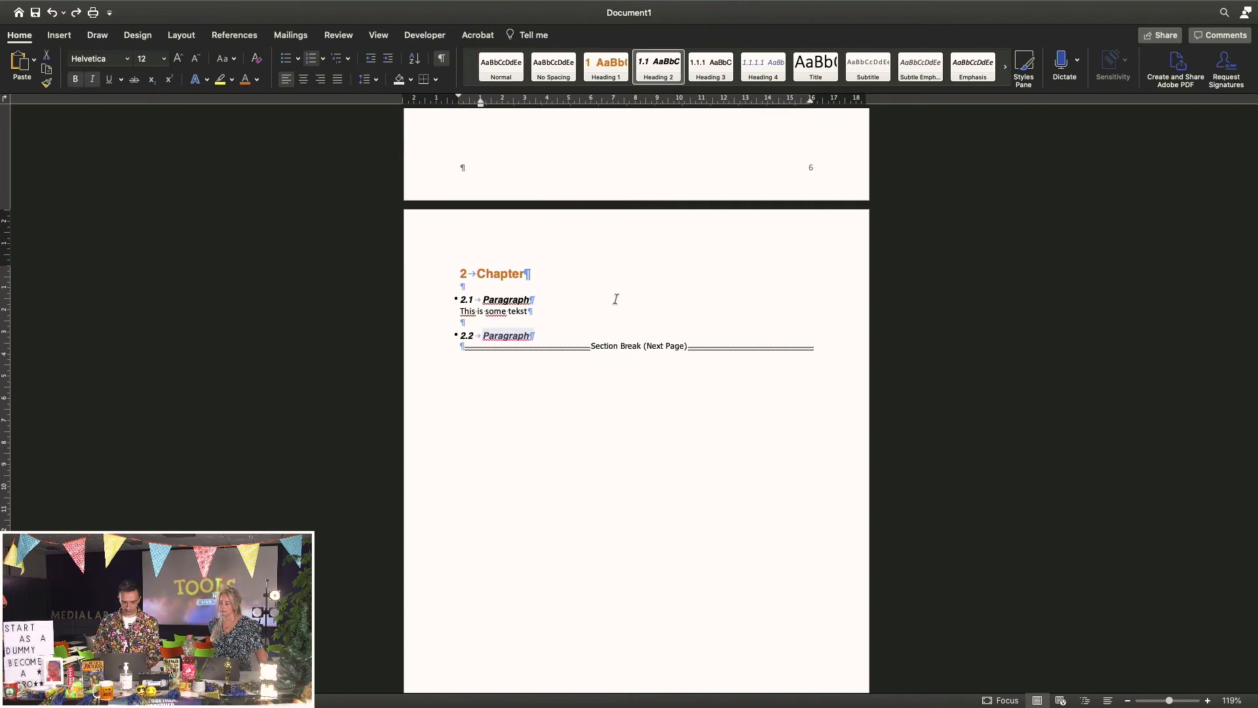
pyautogui.press('Return')
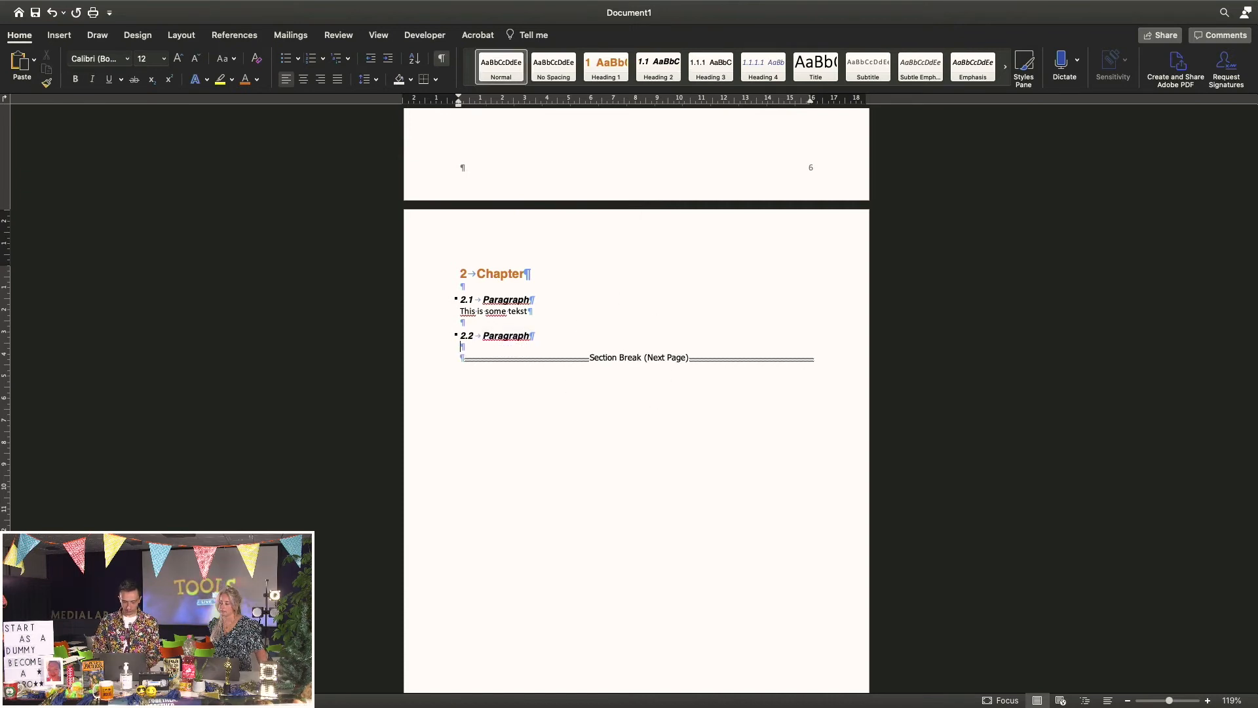
pyautogui.write('Some tekst again')
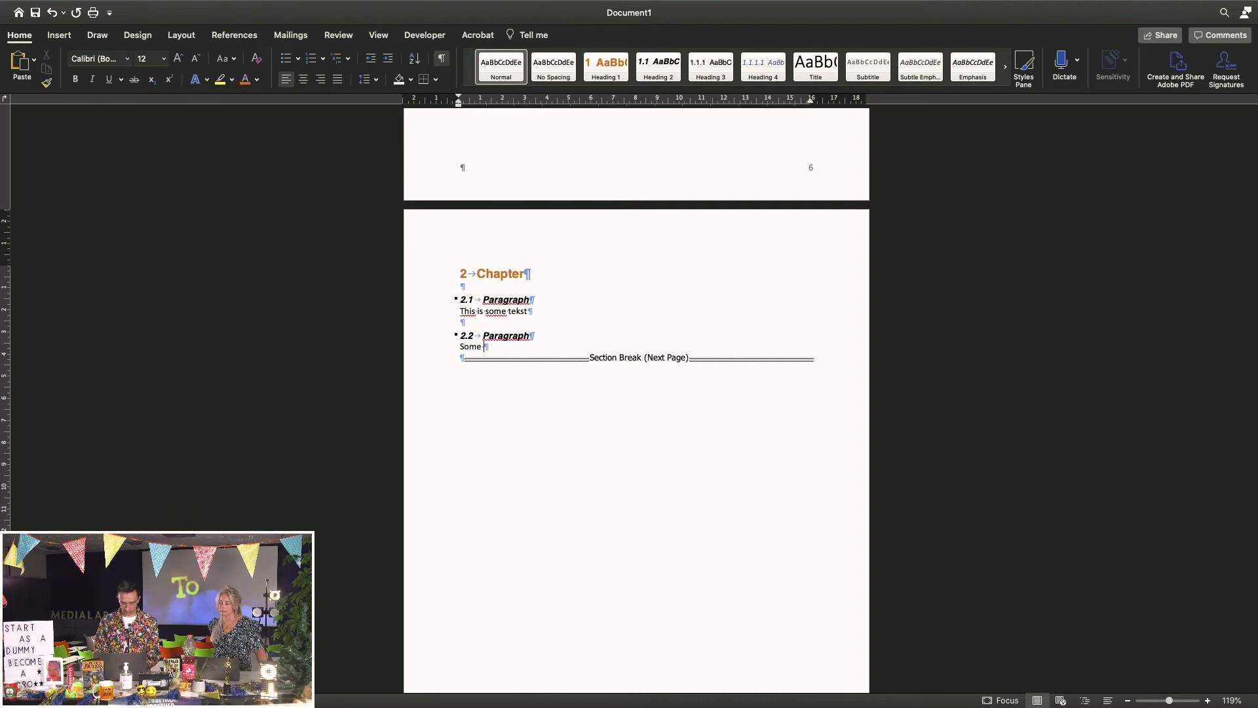
# Add 'Sub paragraph' as a Heading 3, numbered 2.2.1
pyautogui.press('Return')
pyautogui.press('Return')
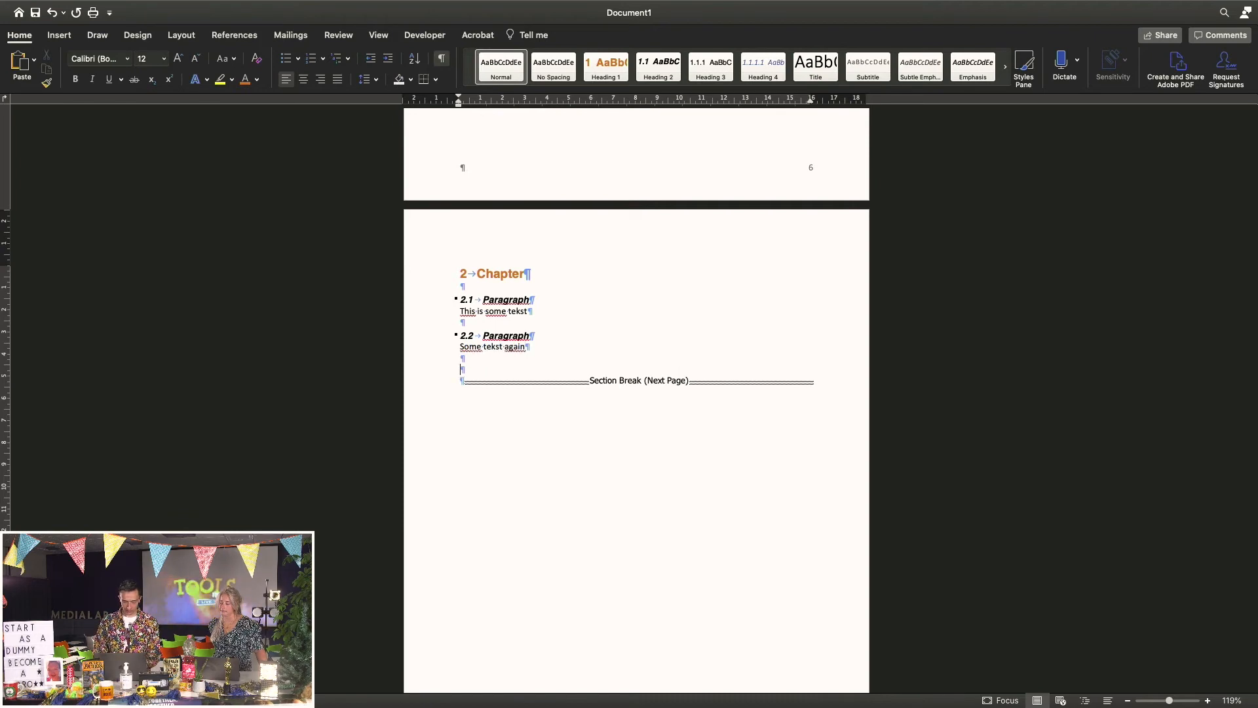
pyautogui.write('Sub paragraph')
pyautogui.click(443, 372)
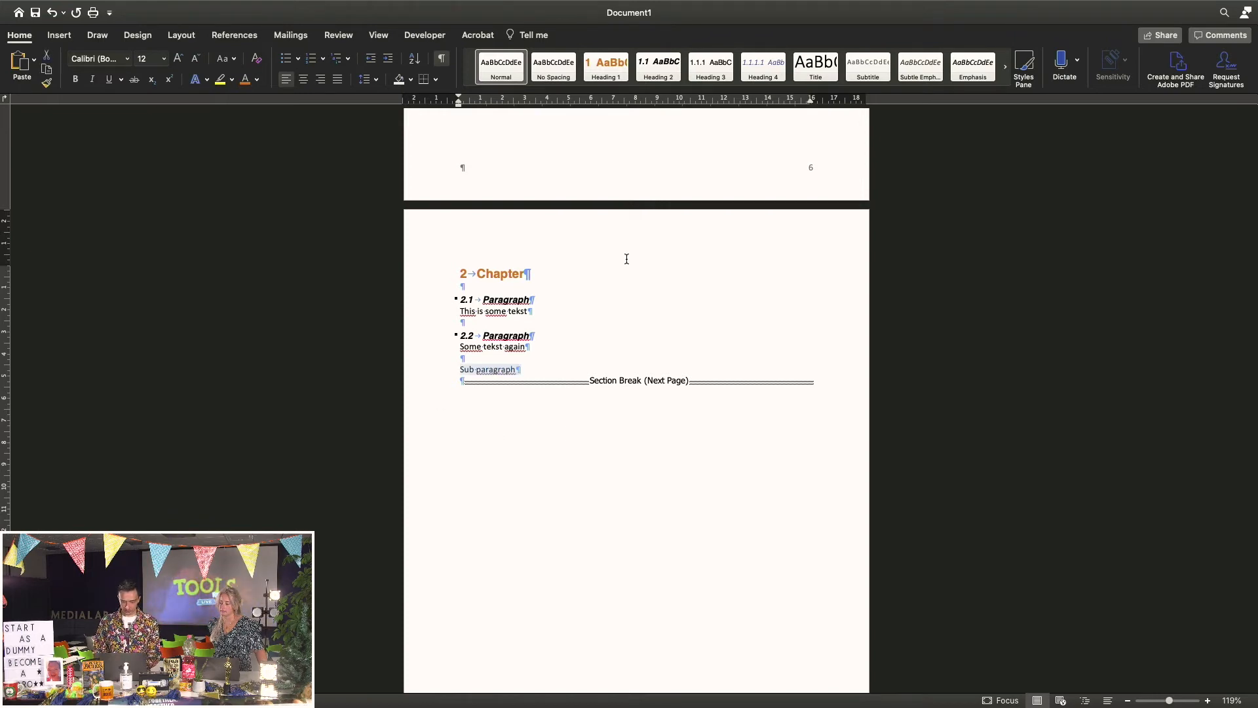
pyautogui.click(713, 76)
pyautogui.click(567, 371)
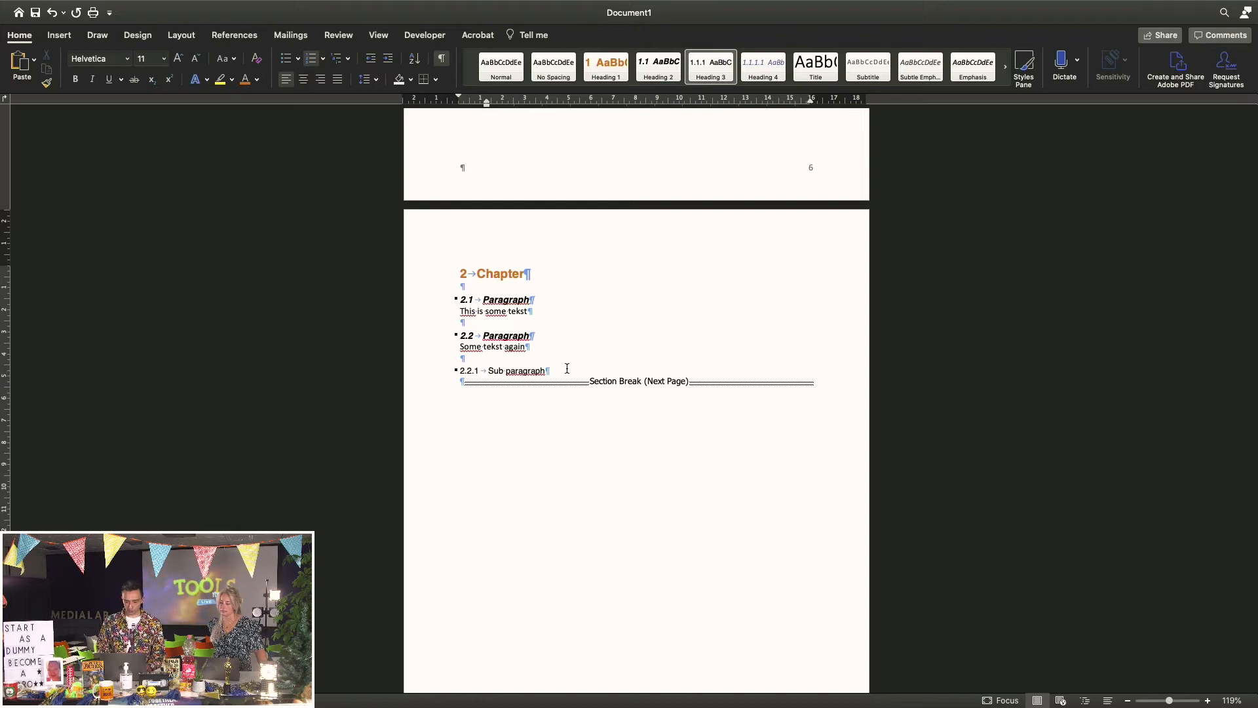
# Update the entire table of contents to add Chapter 2 with headings 2.1, 2.2 and 2.2.1
pyautogui.scroll(10, 566, 368)
pyautogui.scroll(15, 567, 368)
pyautogui.scroll(-5, 567, 369)
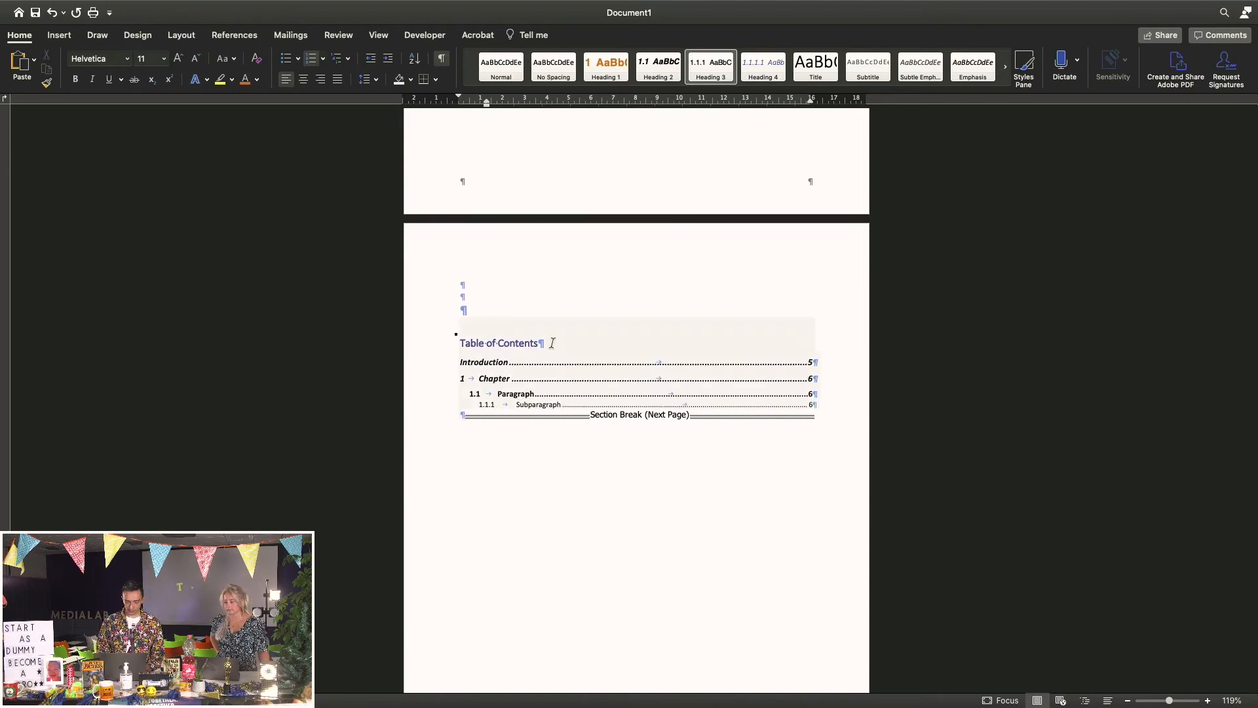
pyautogui.click(576, 328)
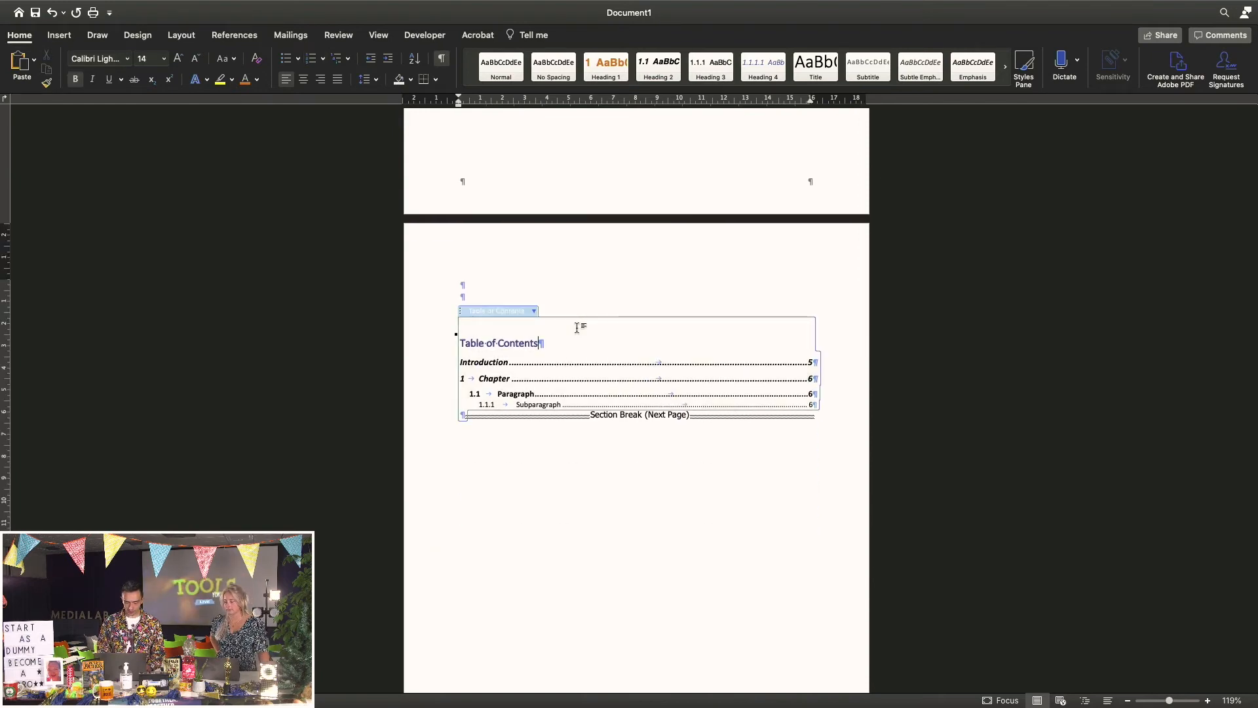
pyautogui.click(534, 312)
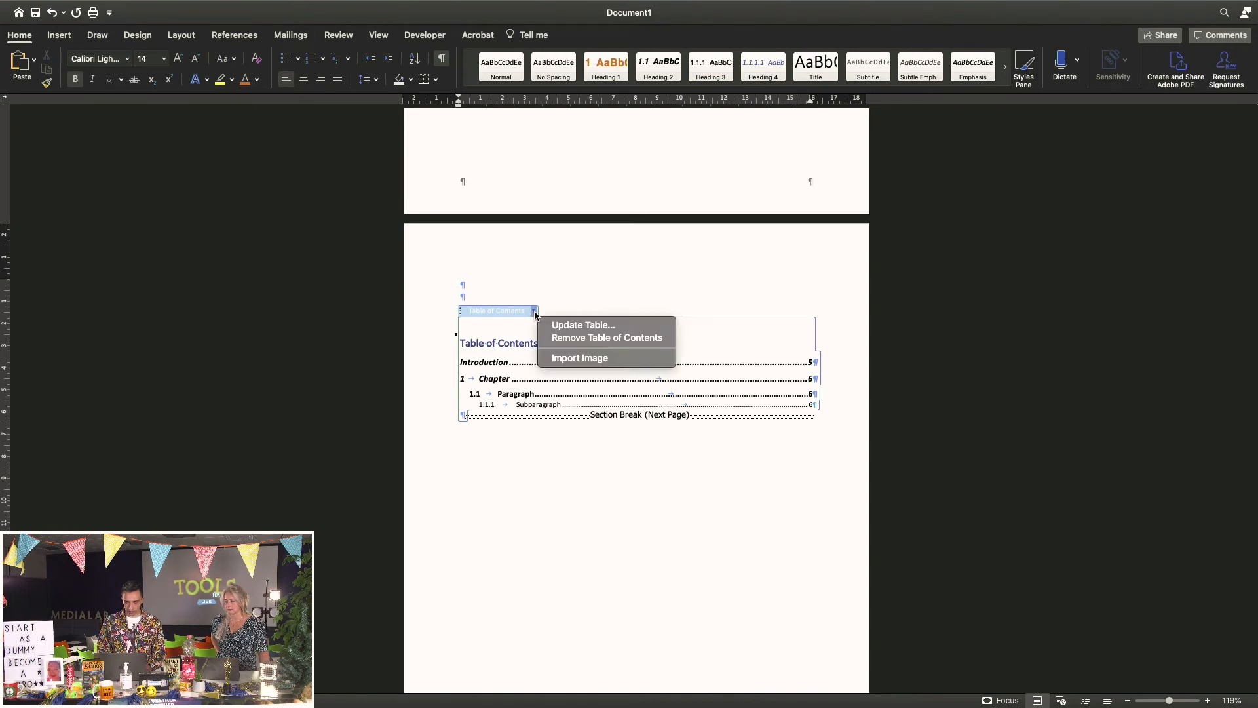
pyautogui.click(574, 329)
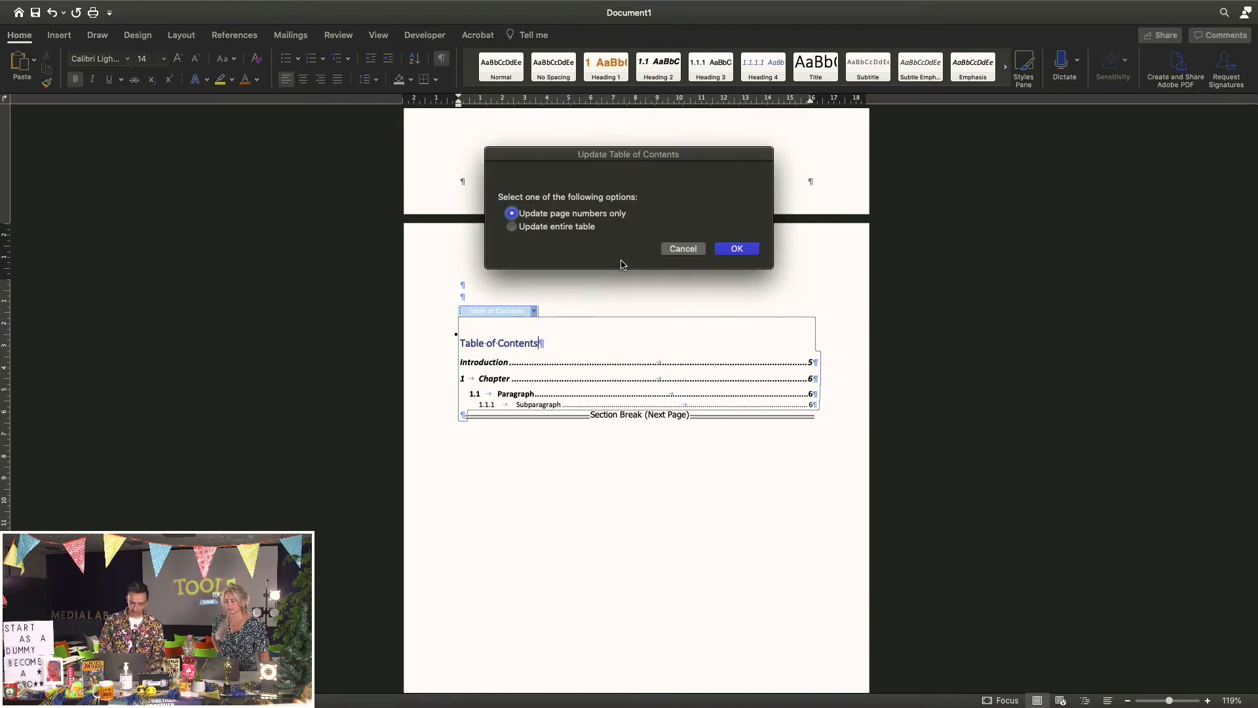
pyautogui.click(548, 227)
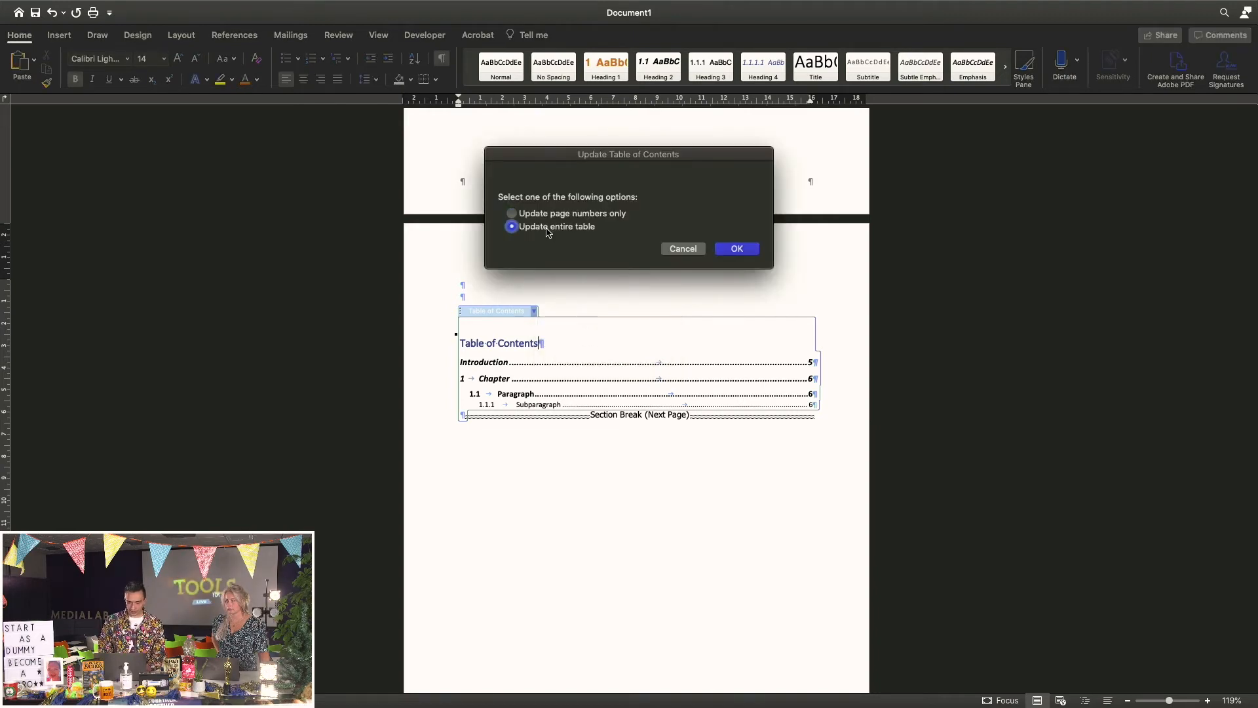
pyautogui.click(733, 249)
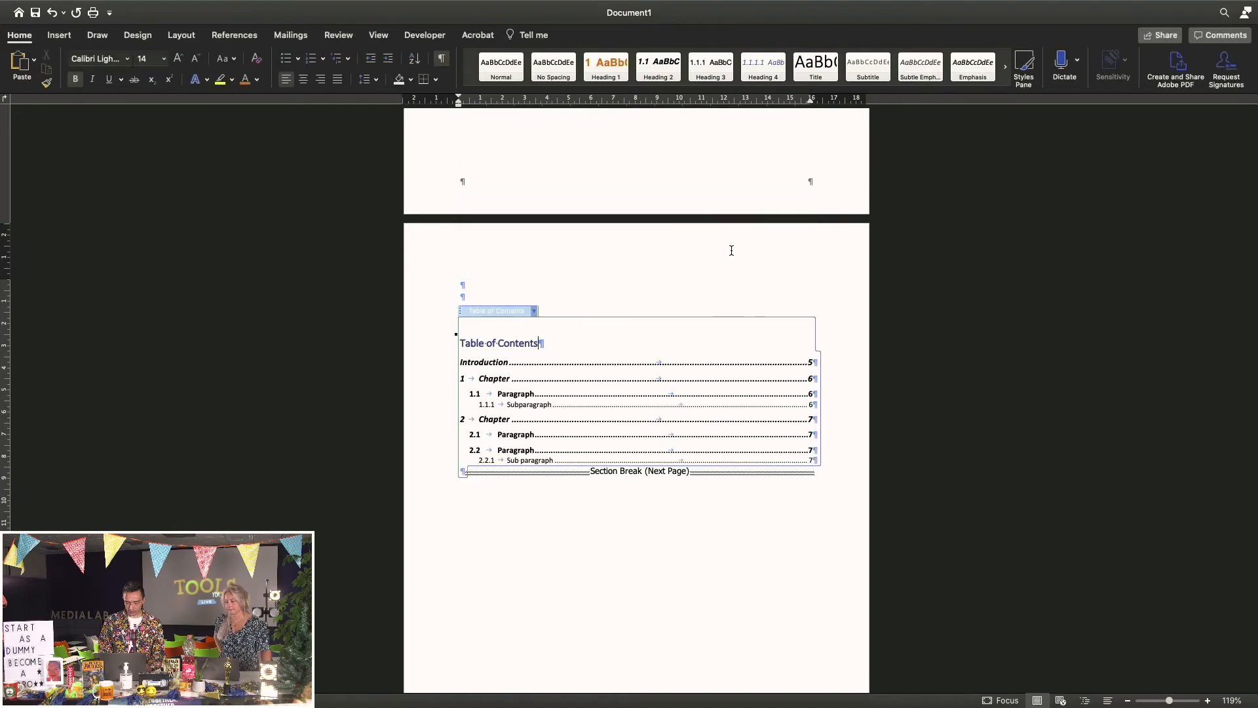
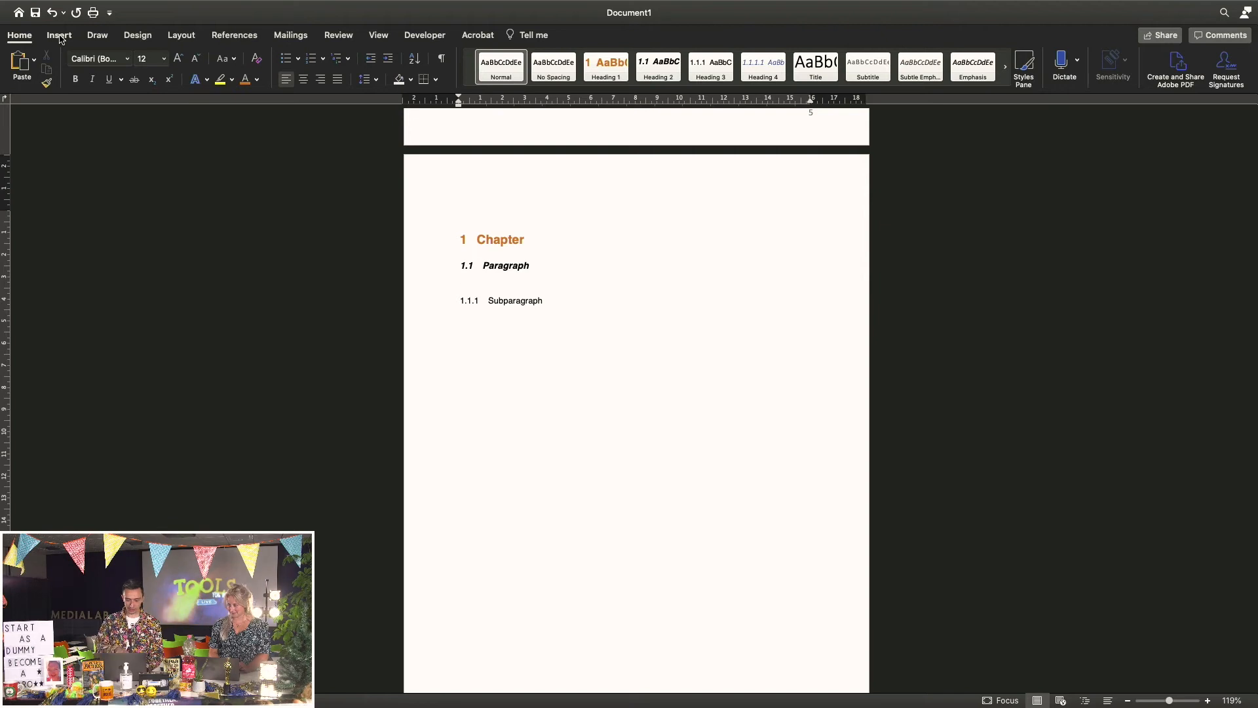
# Insert the dog JPG from the Desktop under the 1.1 Paragraph heading
pyautogui.click(60, 38)
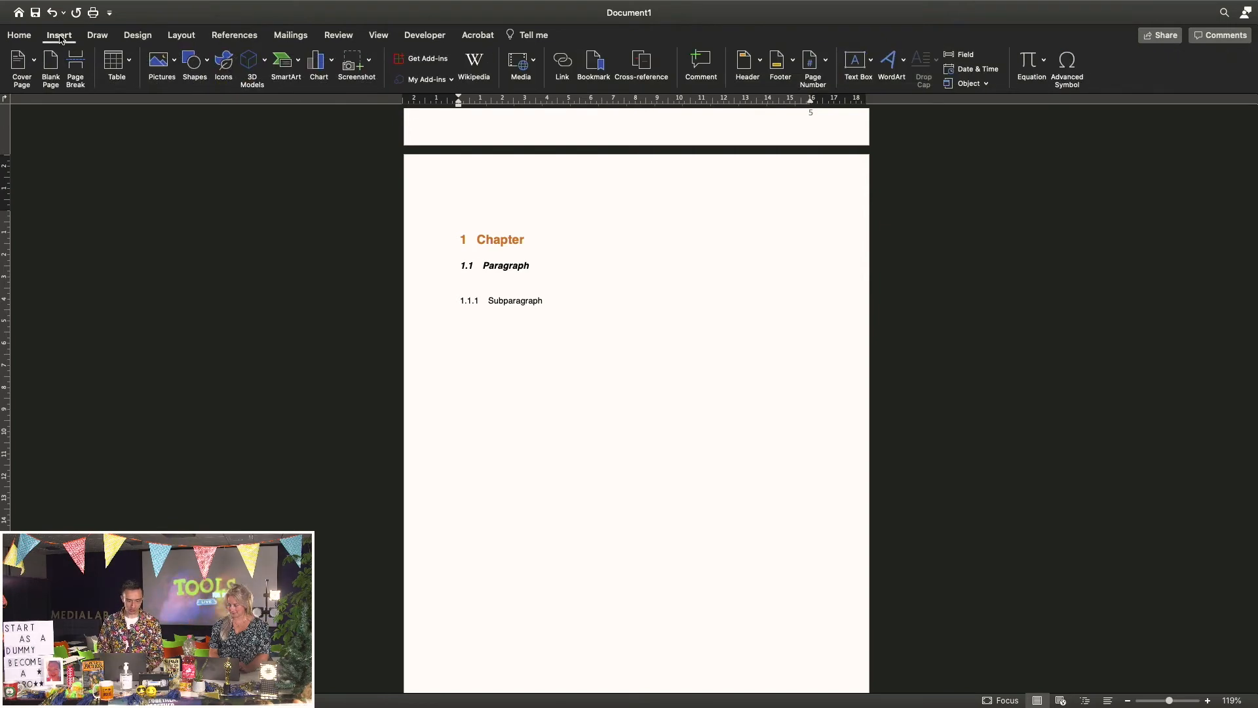
pyautogui.click(173, 65)
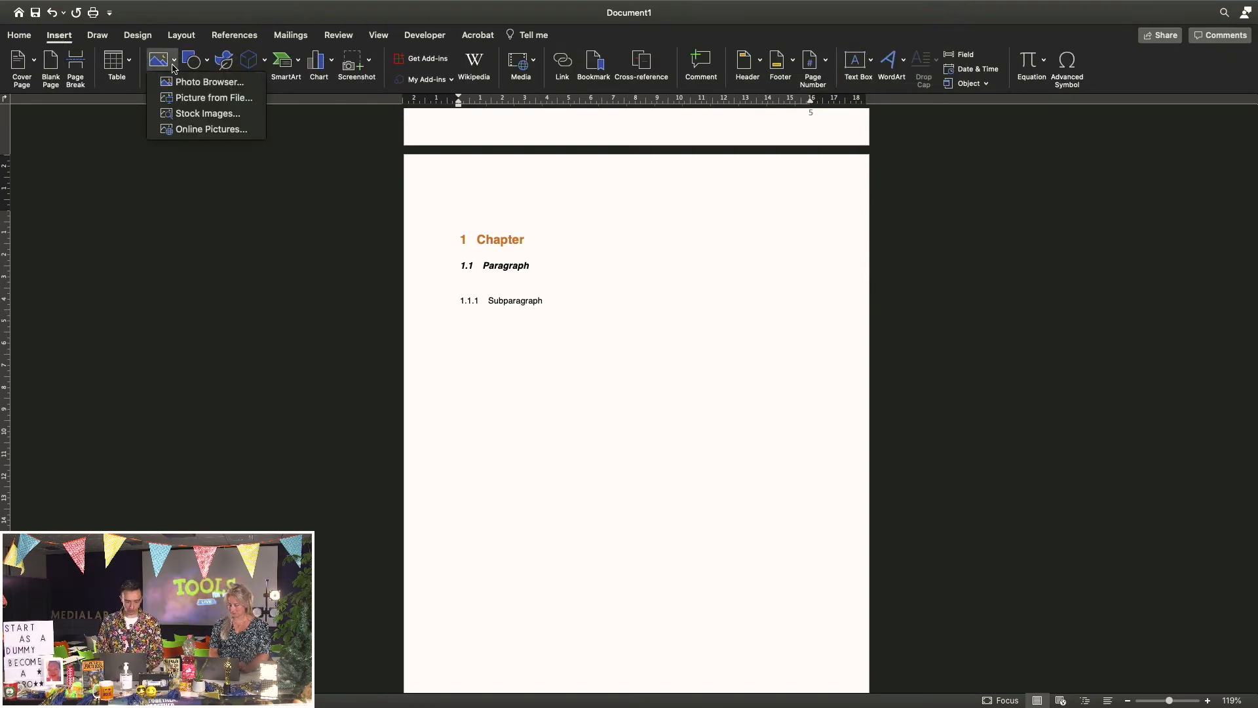
pyautogui.click(193, 98)
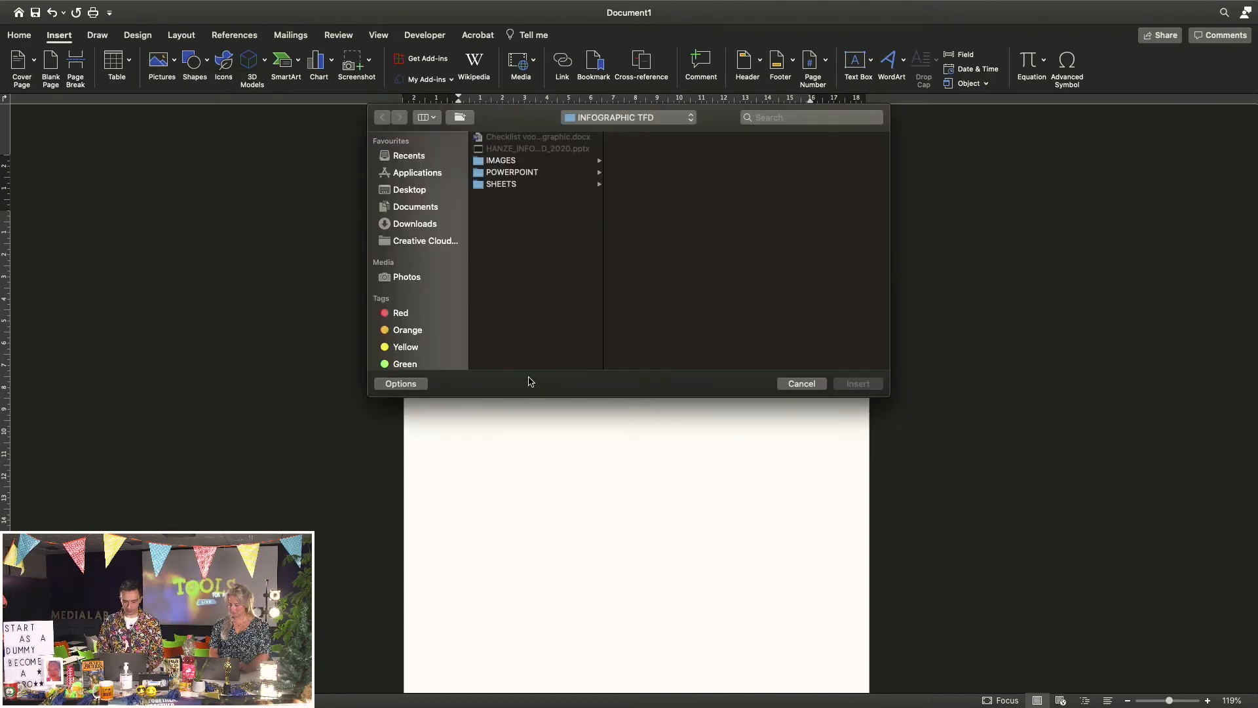
pyautogui.click(410, 190)
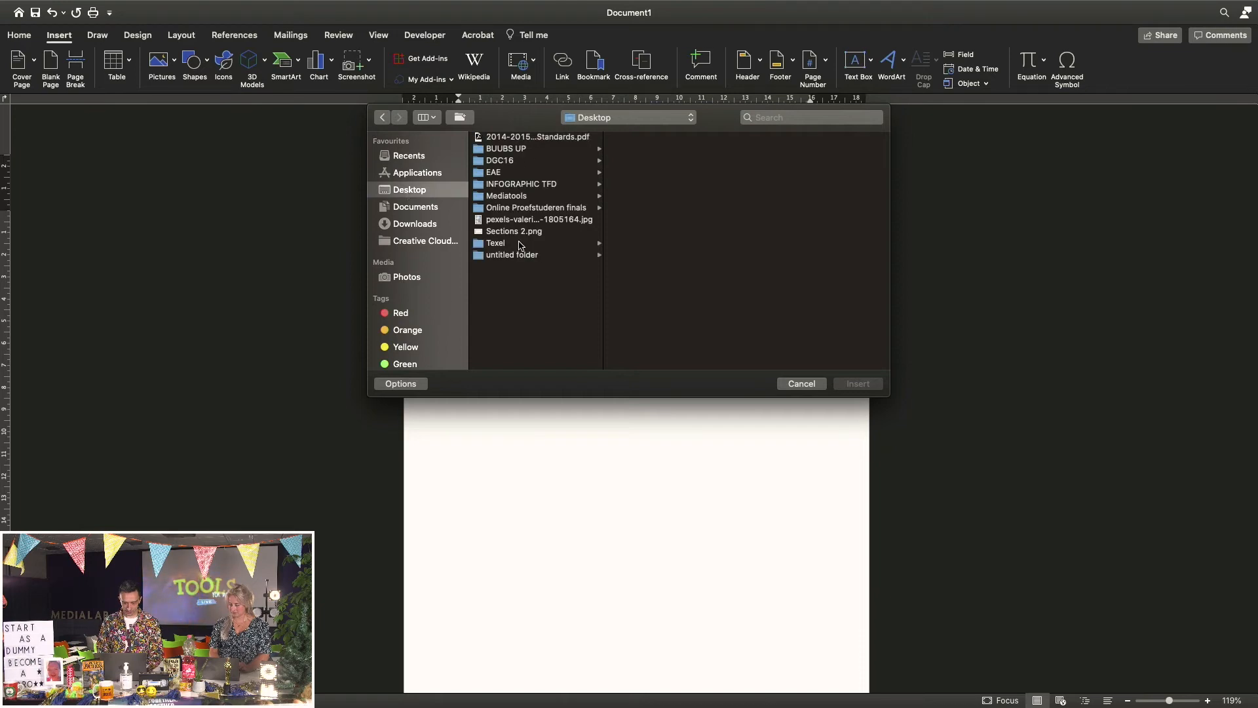
pyautogui.click(524, 221)
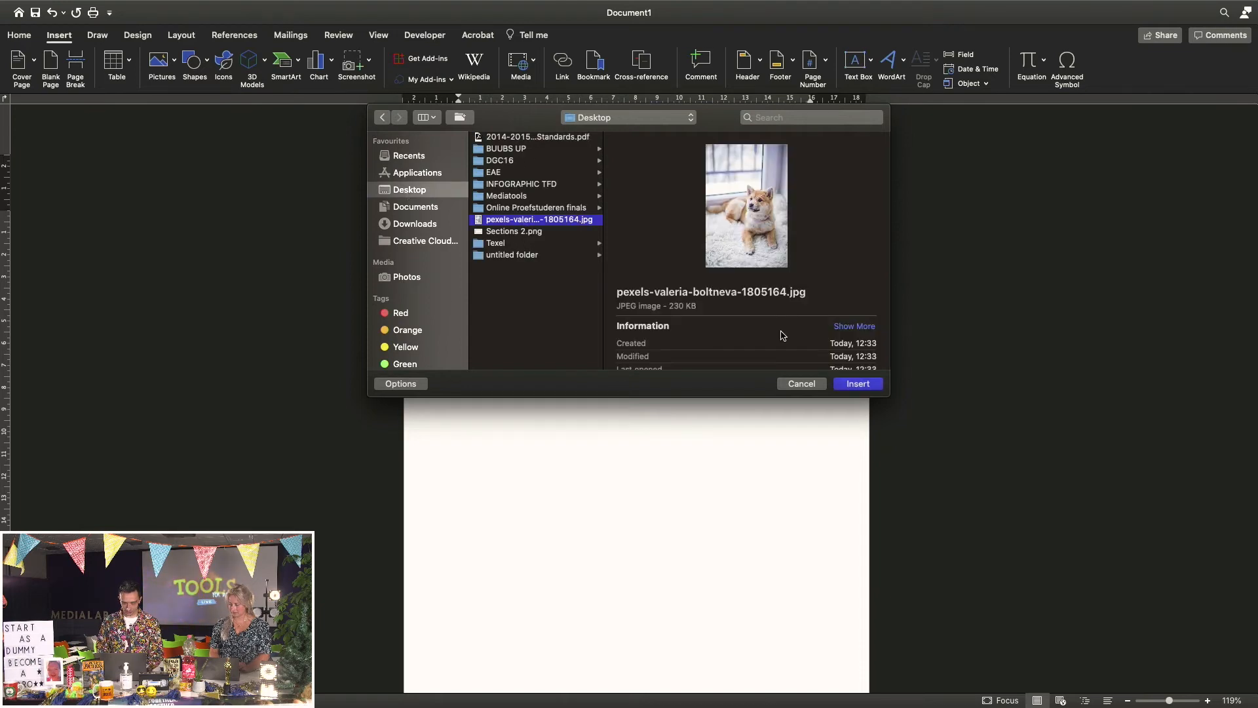
pyautogui.click(856, 385)
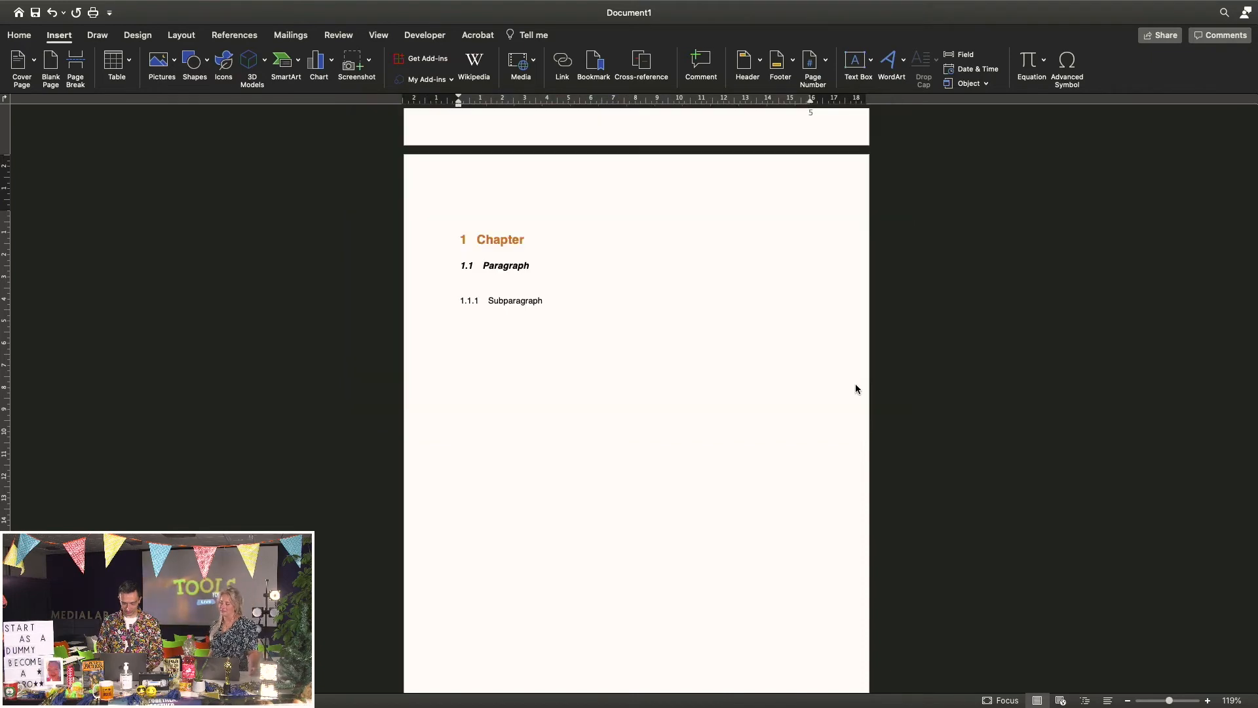
# Shrink the dog photo to about 12 by 8 cm by dragging its corner handle
pyautogui.scroll(-5, 705, 510)
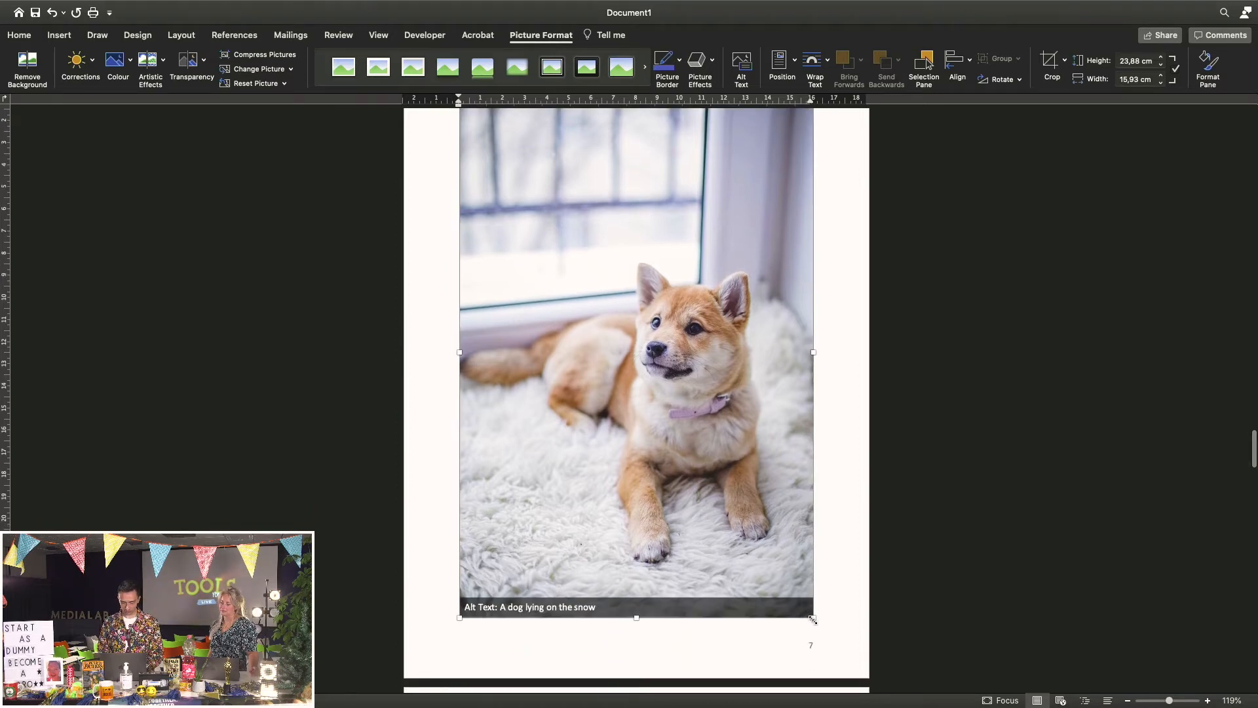
pyautogui.moveTo(813, 619); pyautogui.dragTo(638, 355)
pyautogui.scroll(3, 634, 351)
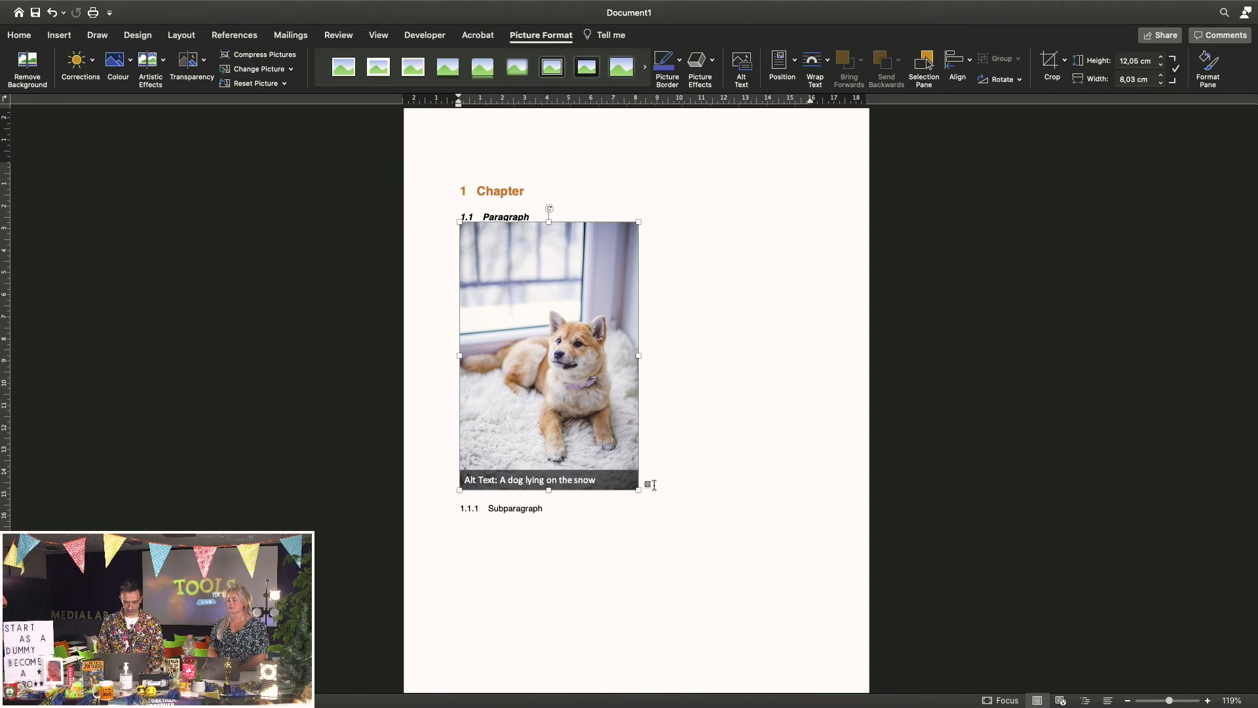
pyautogui.click(652, 485)
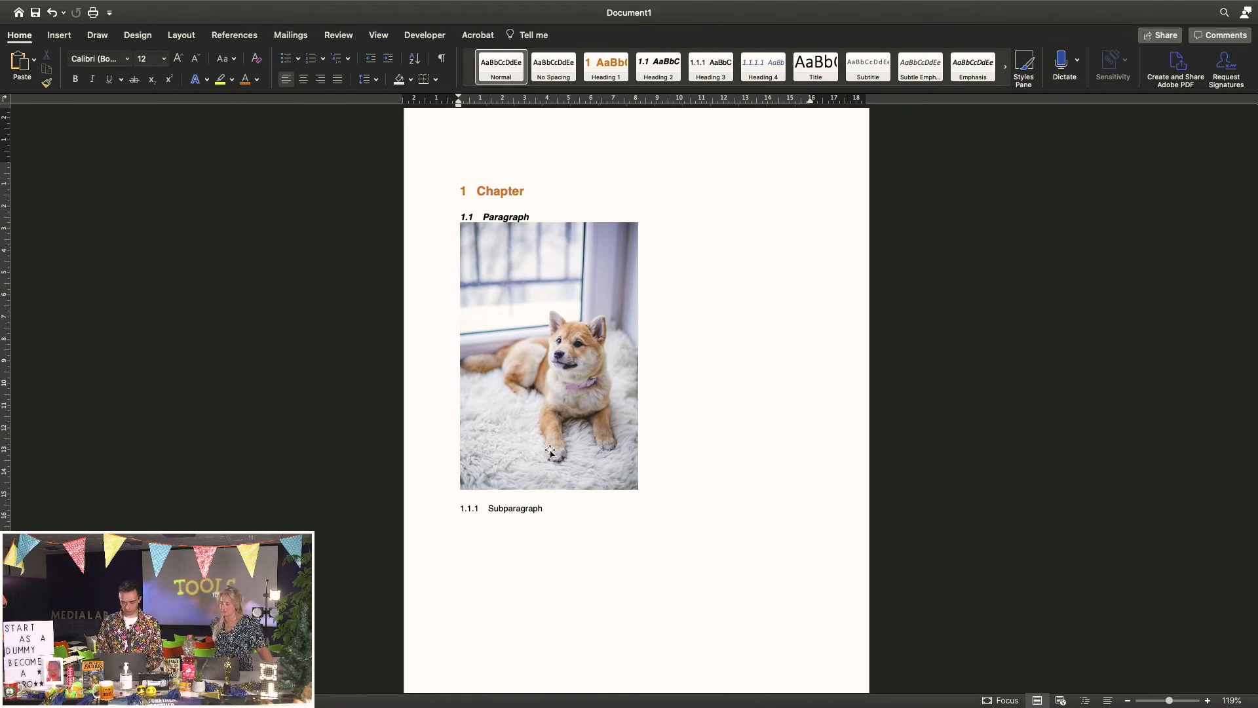
# Create a new 'Image' caption label for the dog photo
pyautogui.rightClick(542, 387)
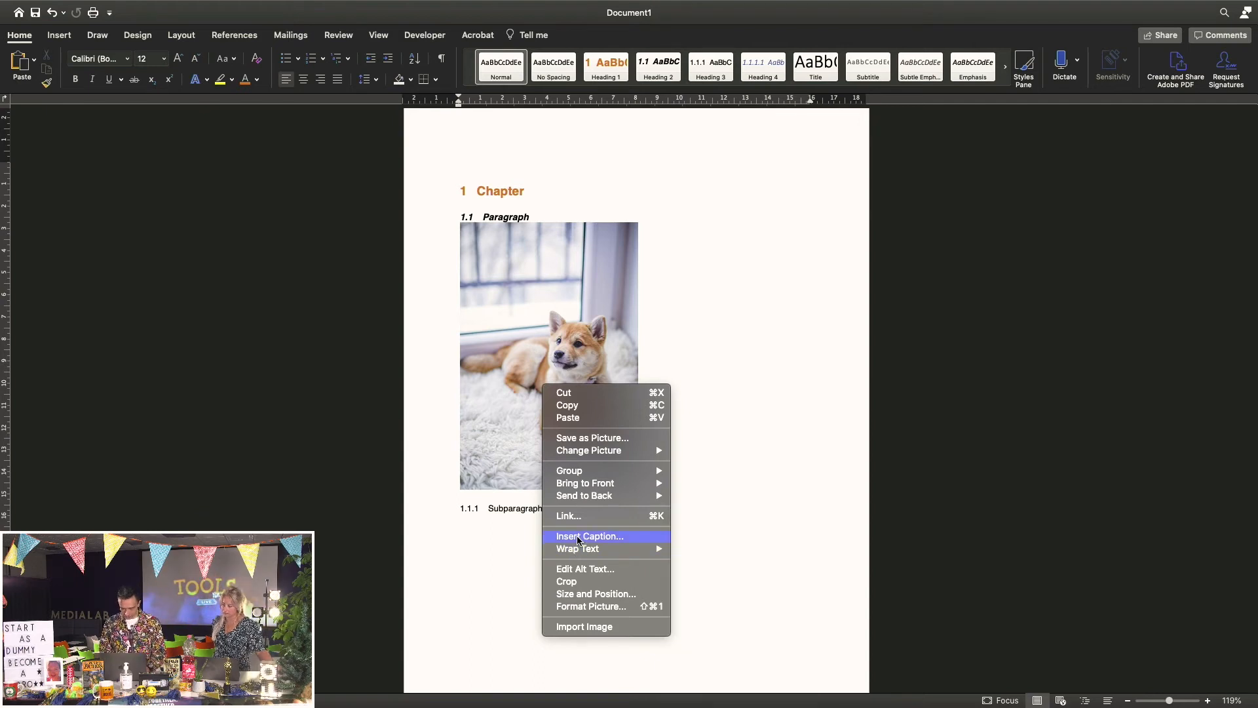
pyautogui.click(604, 537)
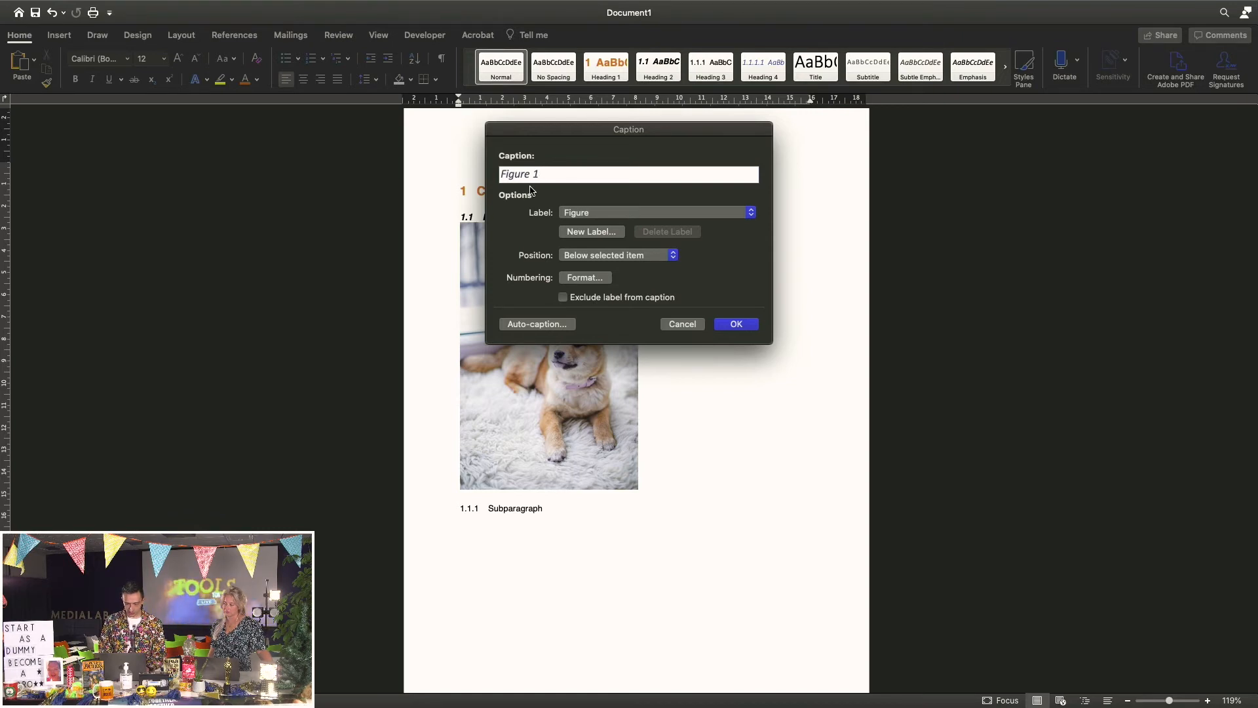
pyautogui.click(600, 218)
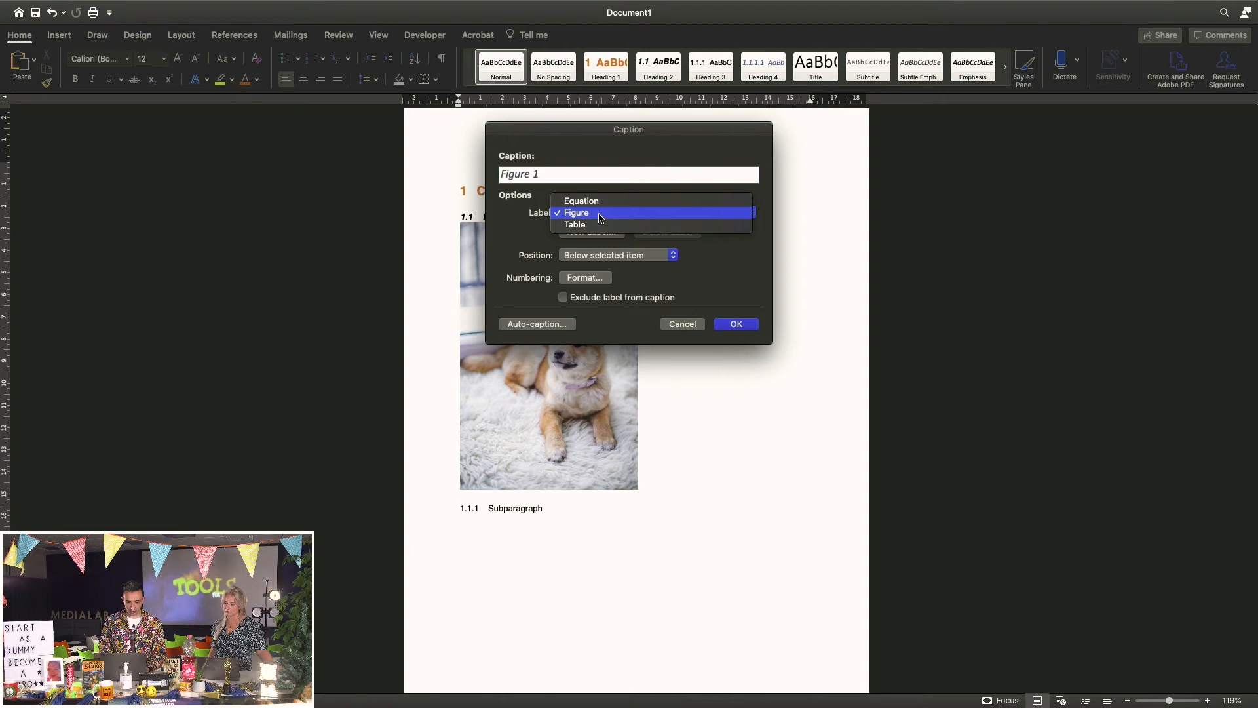
pyautogui.click(504, 237)
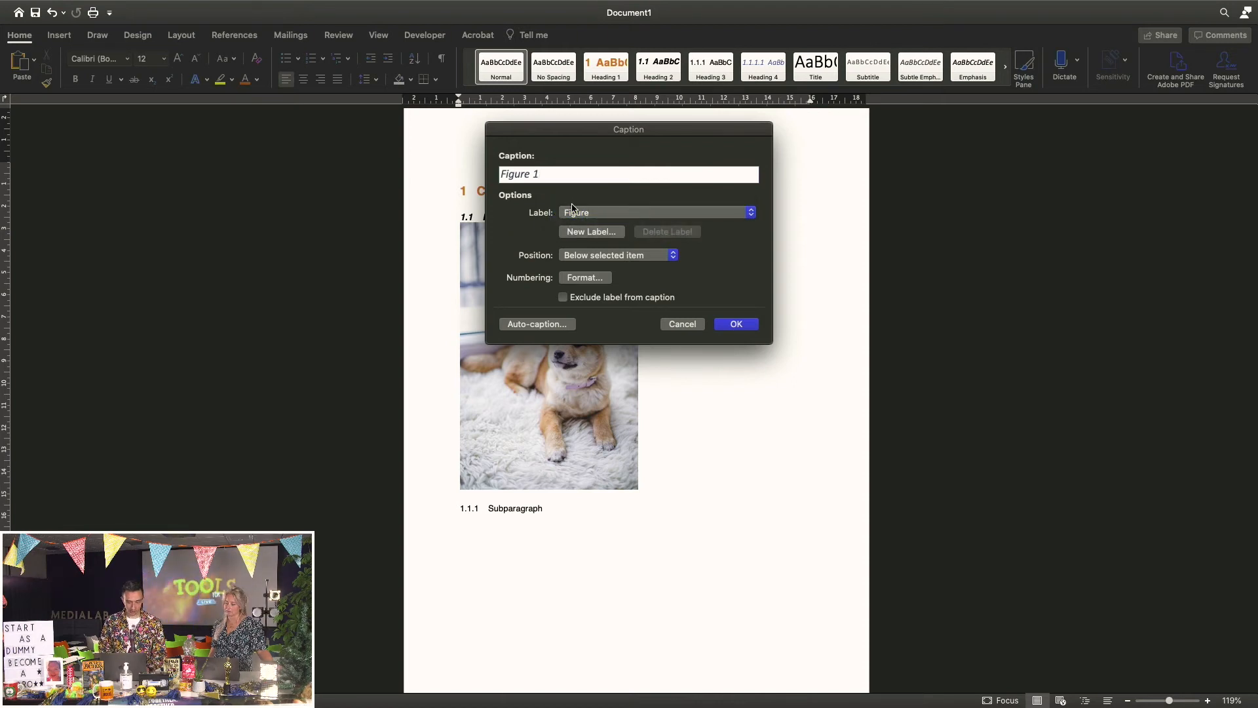
pyautogui.click(590, 234)
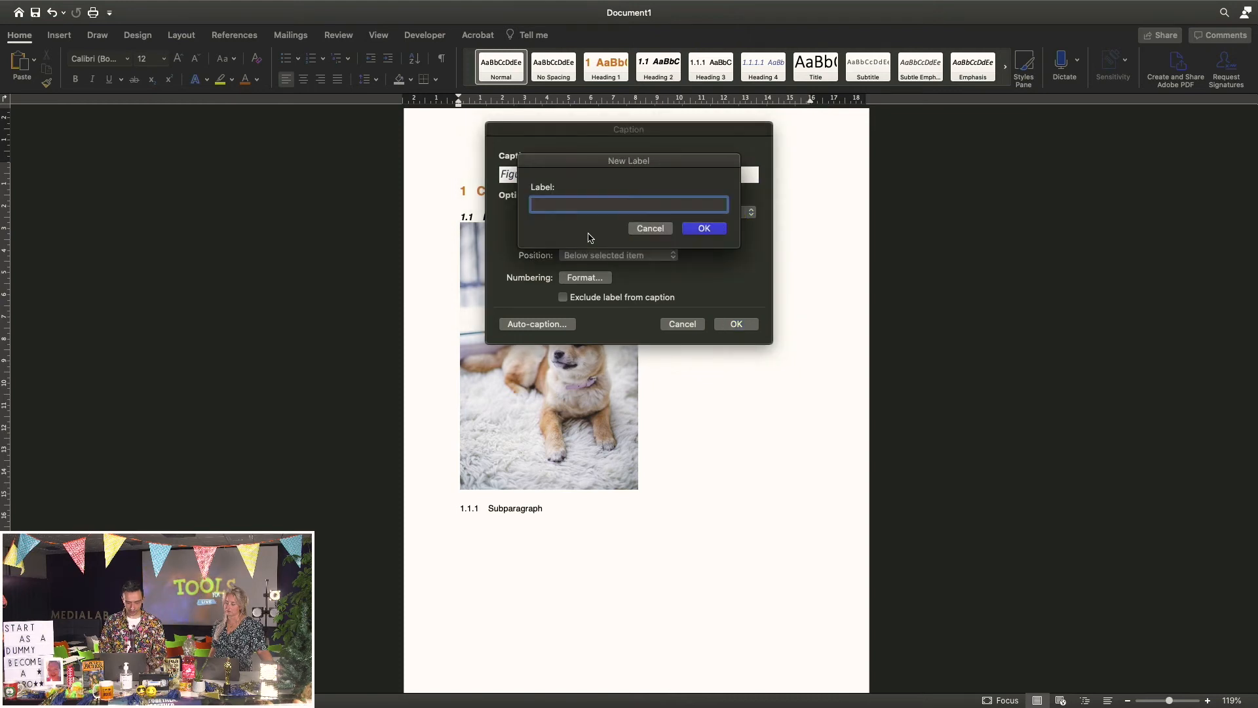
pyautogui.write('Im')
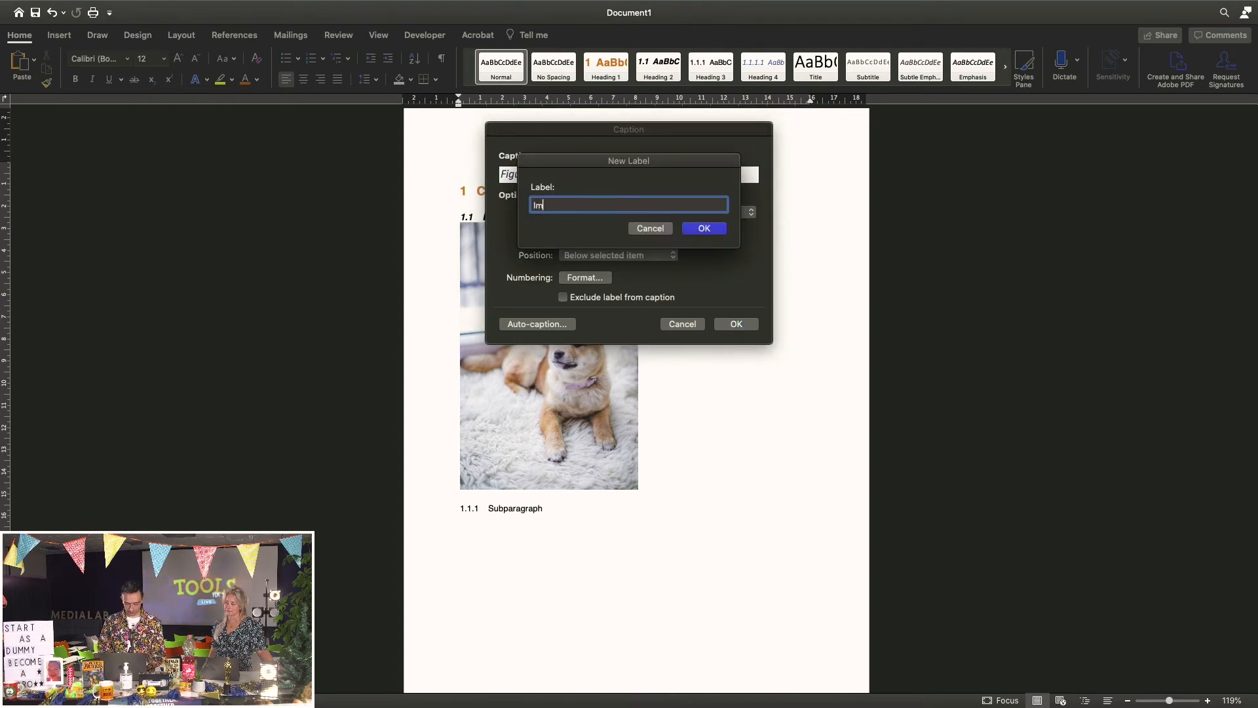
pyautogui.write('age')
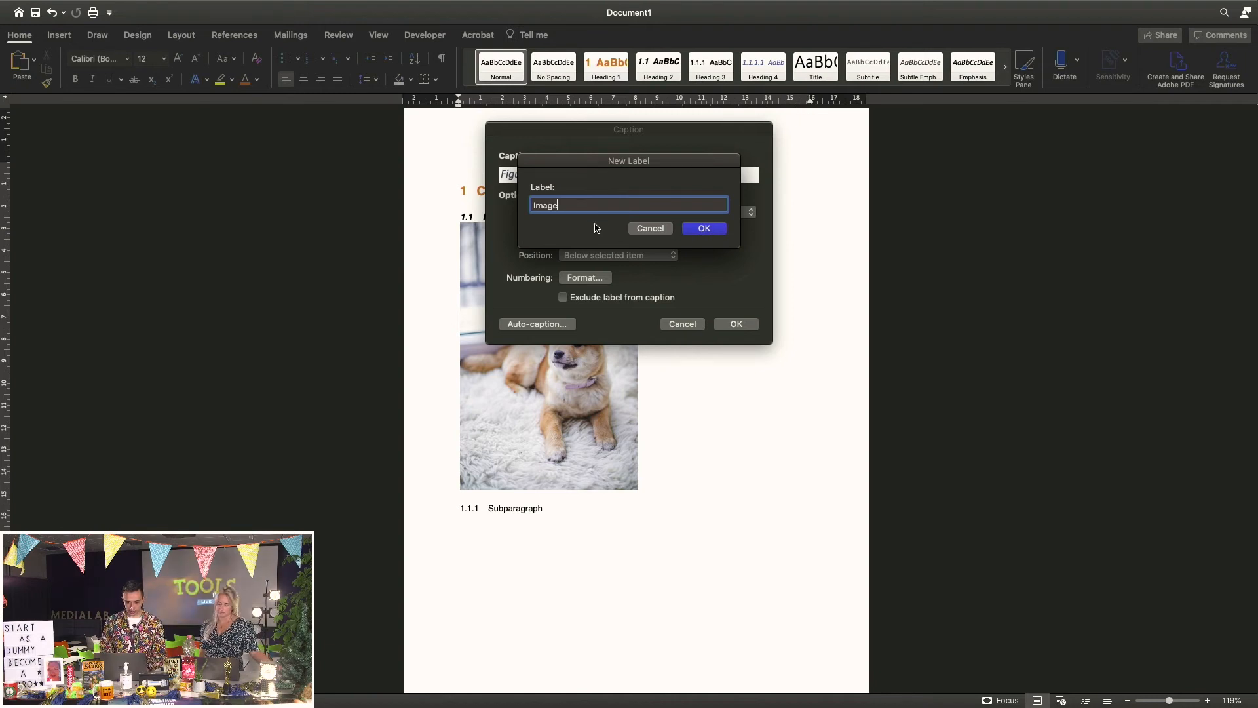
pyautogui.click(713, 231)
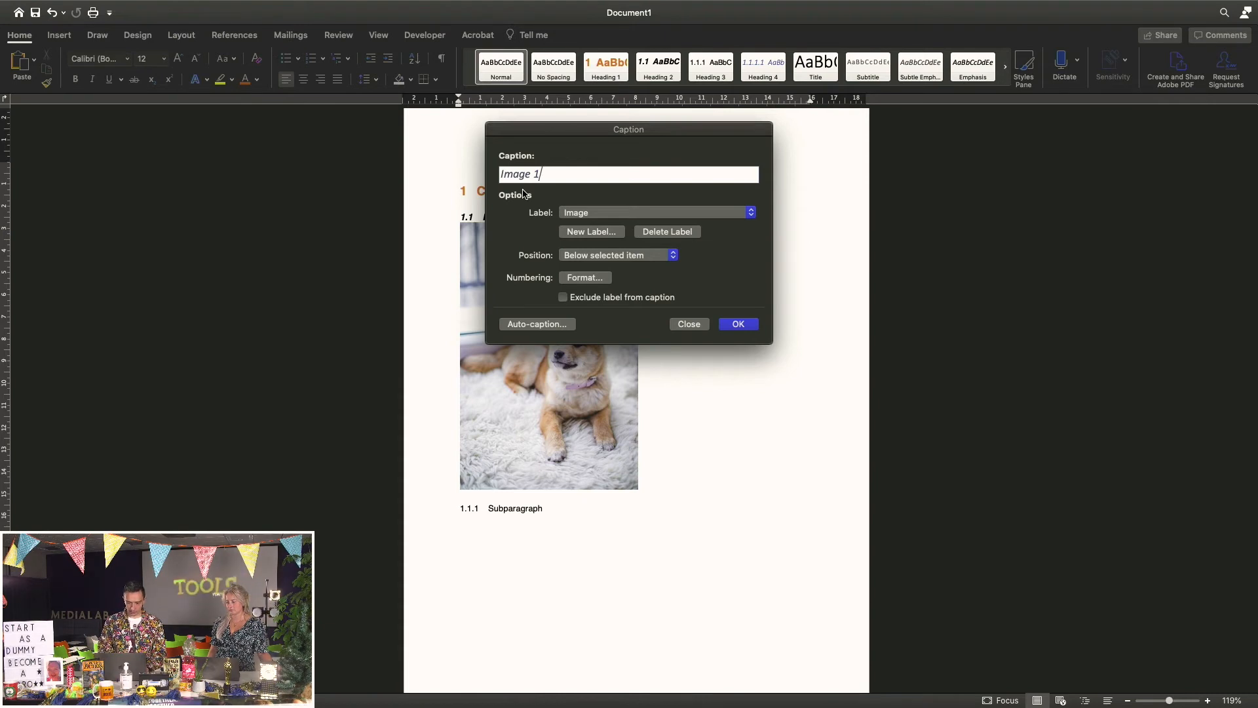
# Finish the caption as 'Image 1: beautiful Charlie' and add it below the photo
pyautogui.write(':')
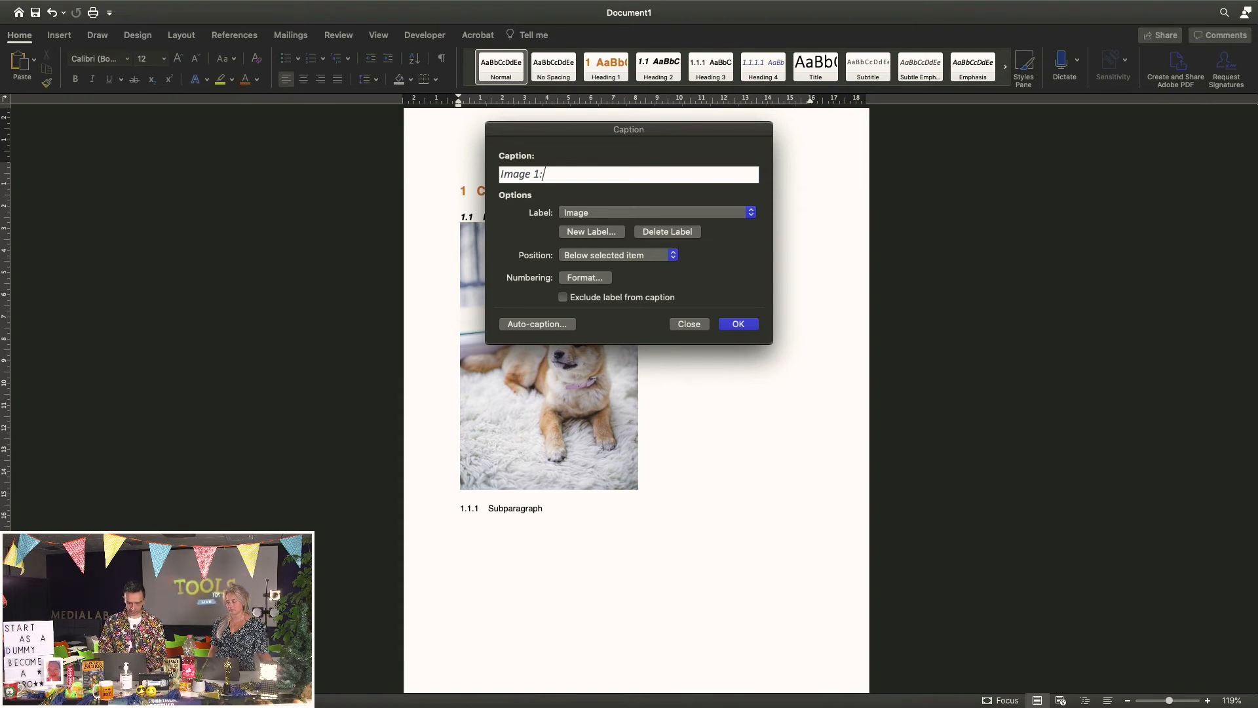
pyautogui.write(' beaut')
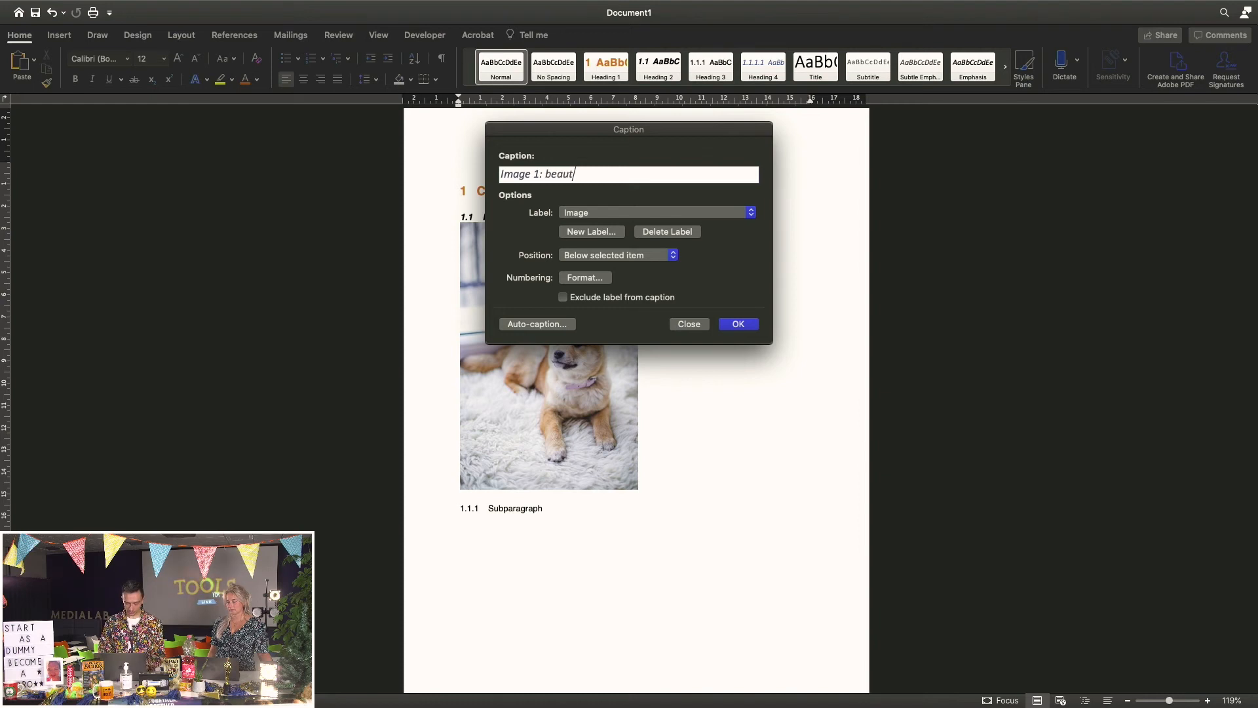
pyautogui.write('ifull')
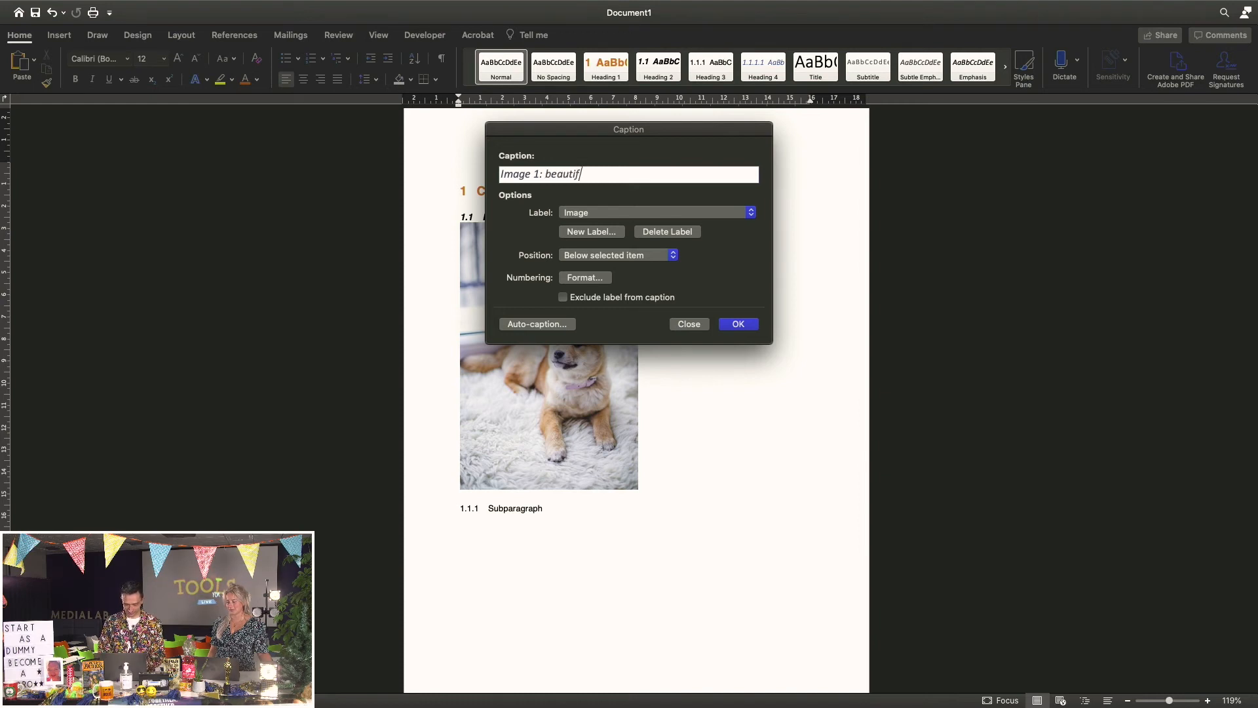
pyautogui.press('BackSpace')
pyautogui.press('BackSpace')
pyautogui.write('l Charlie')
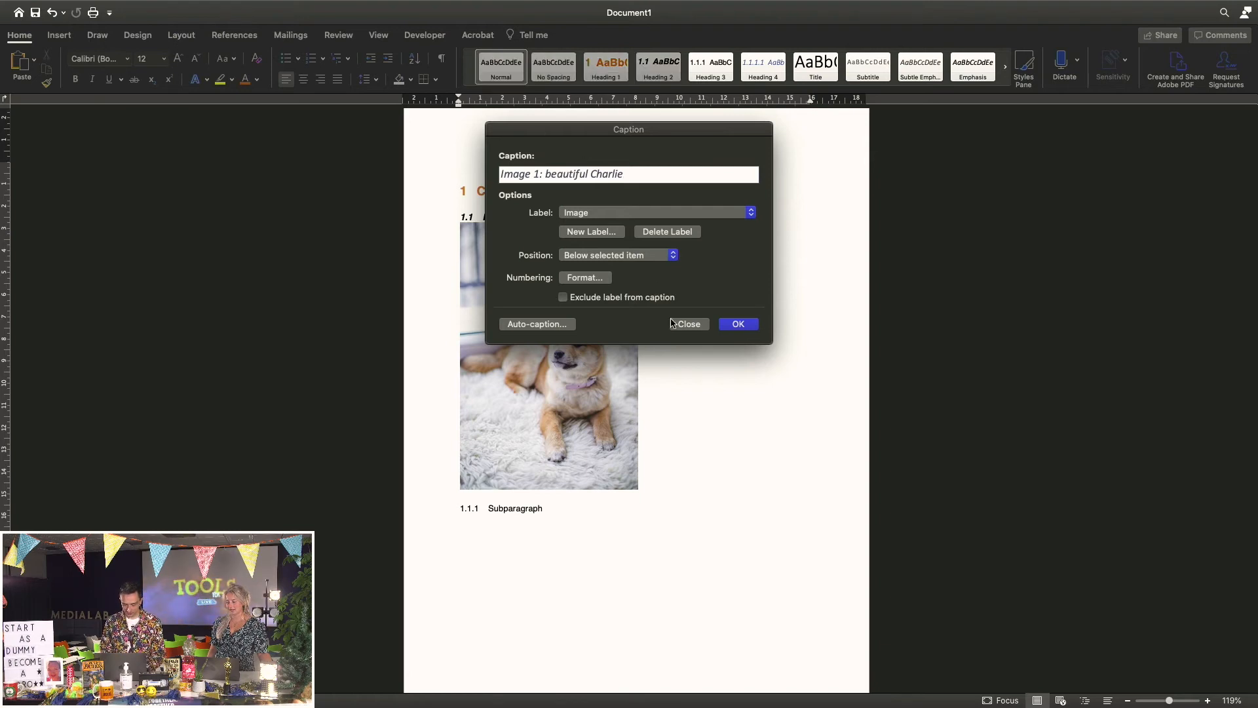
pyautogui.click(740, 326)
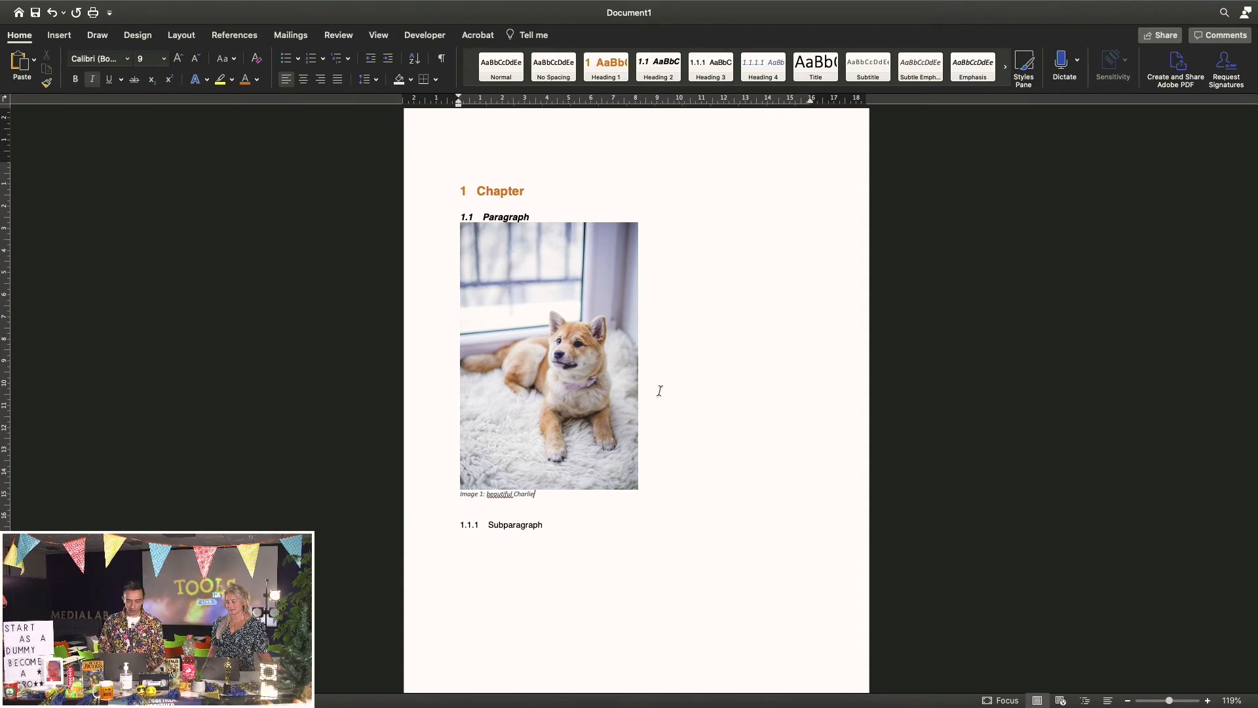
# Add a '1.1.2 Sub paragraph' heading after the Subparagraph heading
pyautogui.scroll(-5, 659, 391)
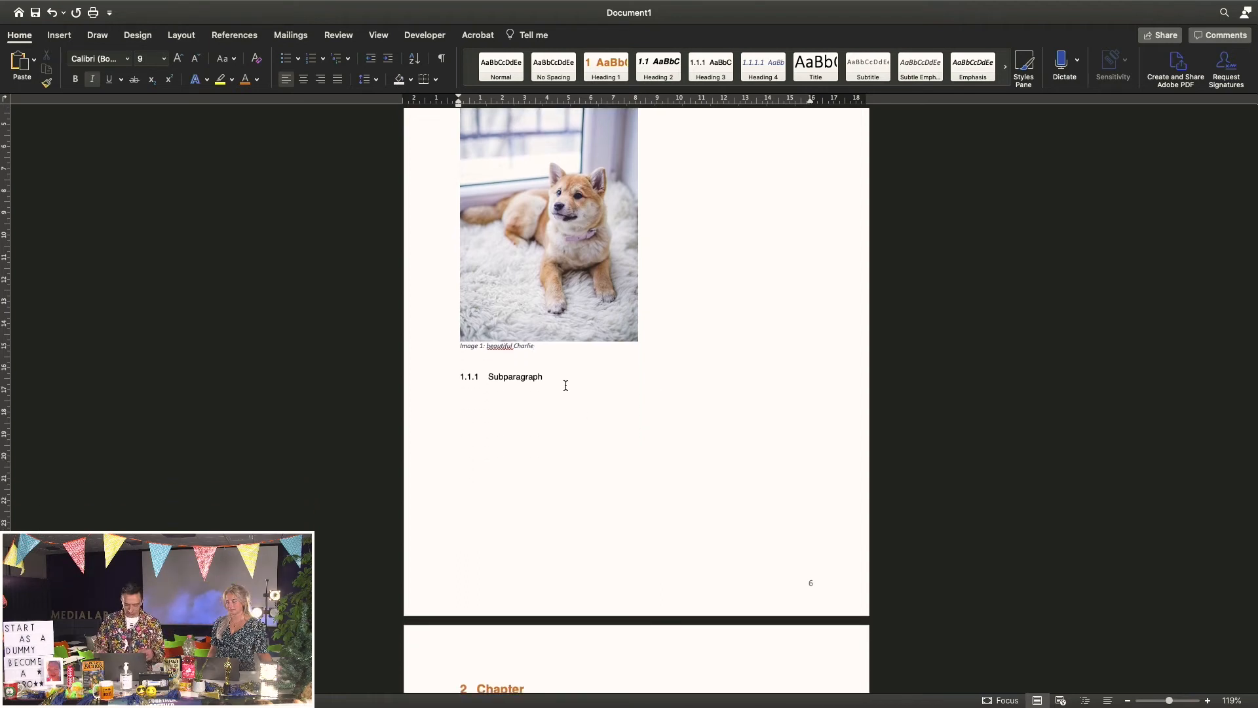
pyautogui.click(562, 379)
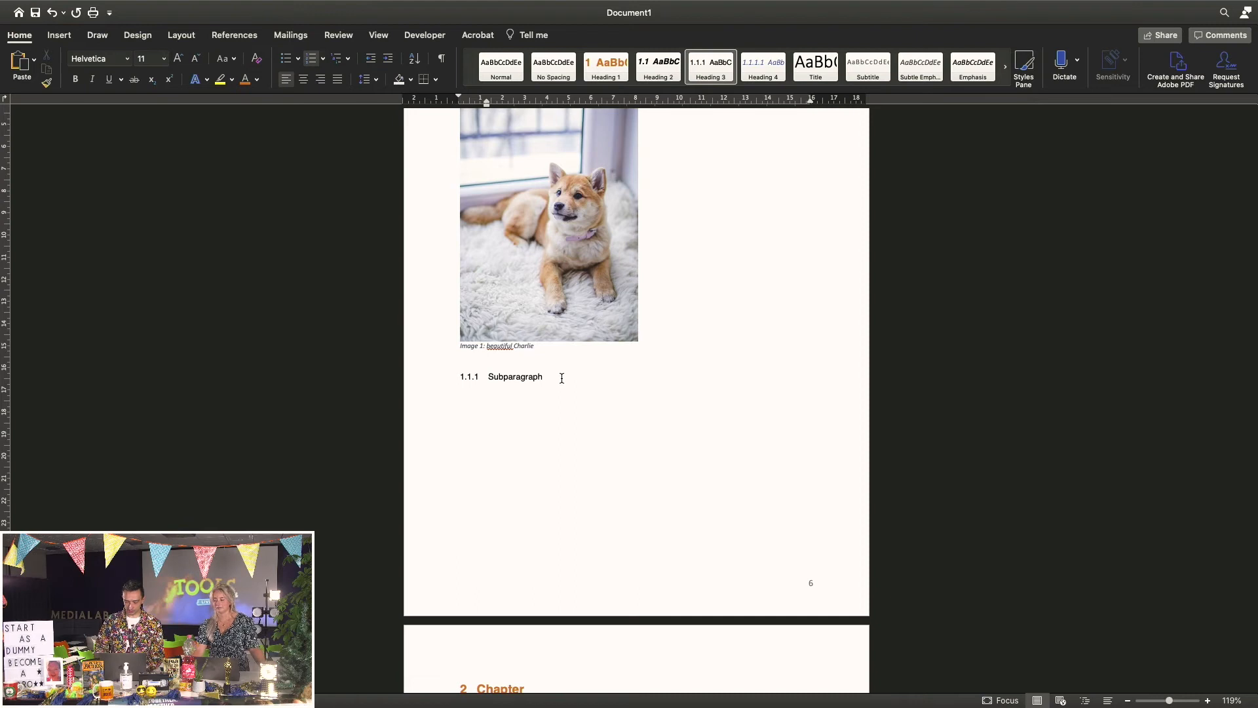
pyautogui.press('Return')
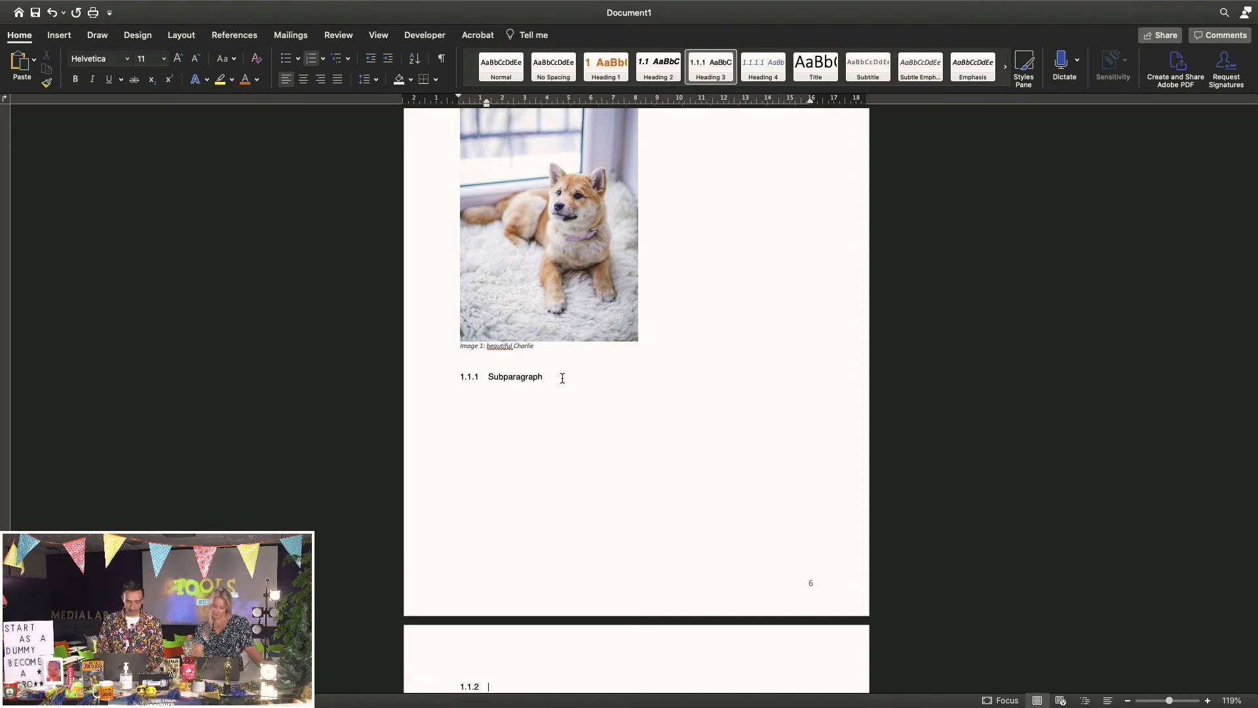
pyautogui.scroll(-5, 562, 378)
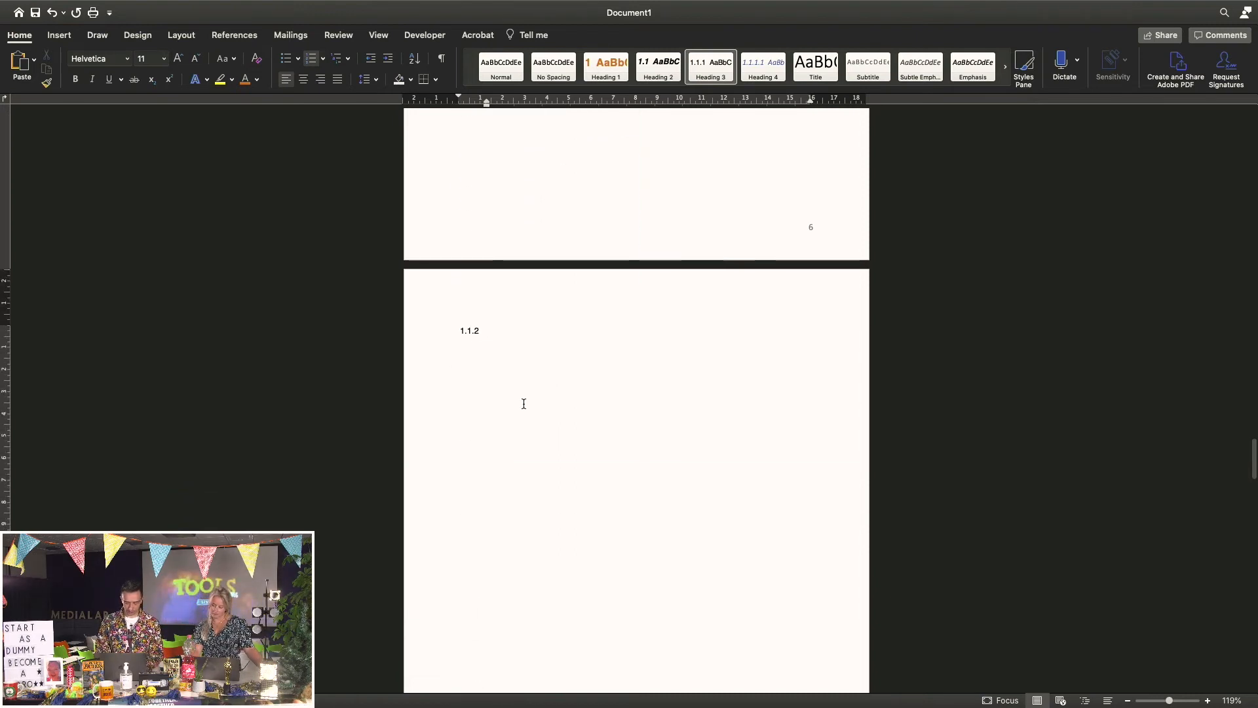
pyautogui.press('super+z')
pyautogui.press('super+y')
pyautogui.write('Sub paragrap')
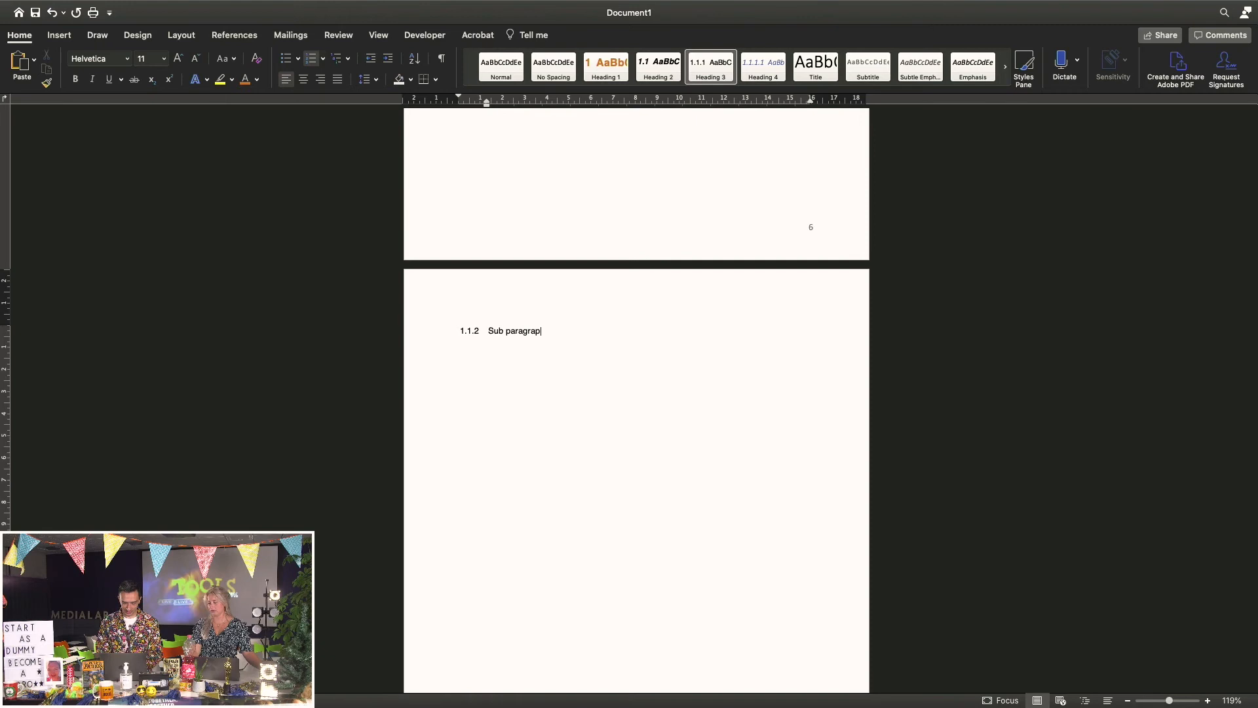
pyautogui.write('h')
# Write 'Charlie ate my homework today (see' as body text under the new heading
pyautogui.press('Return')
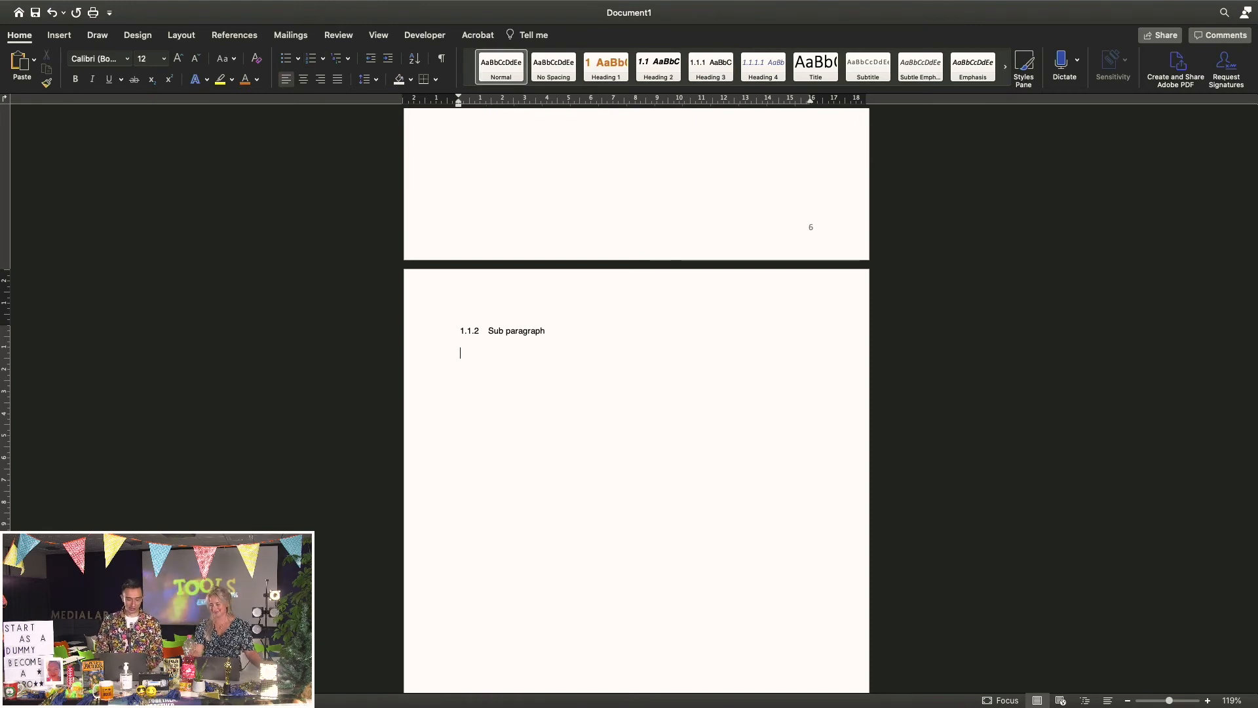
pyautogui.write('Charlie ate my homework today')
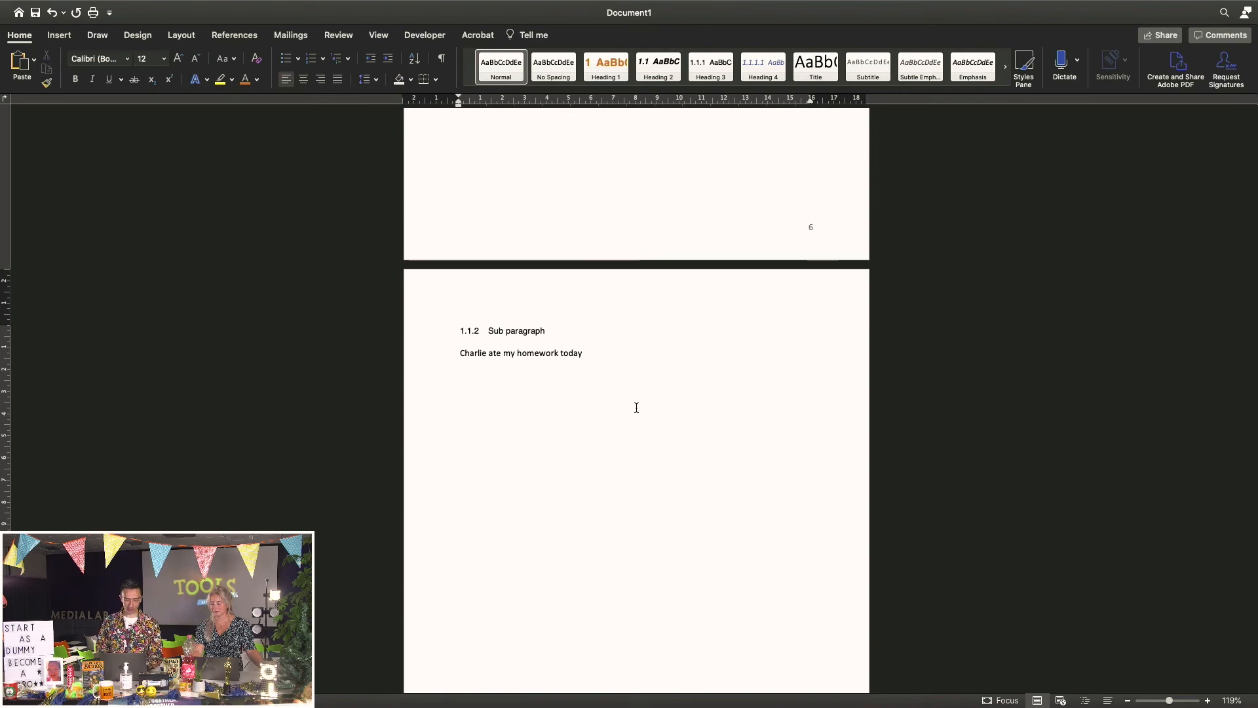
pyautogui.scroll(10, 637, 407)
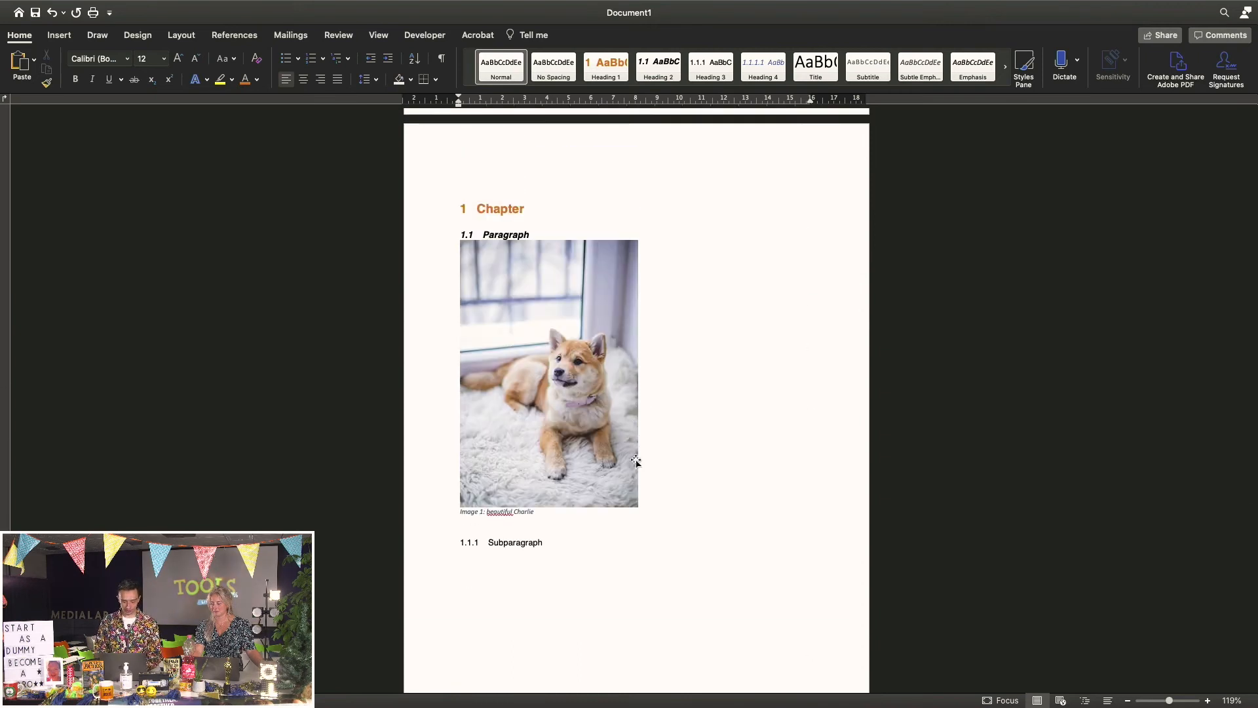
pyautogui.scroll(-10, 670, 475)
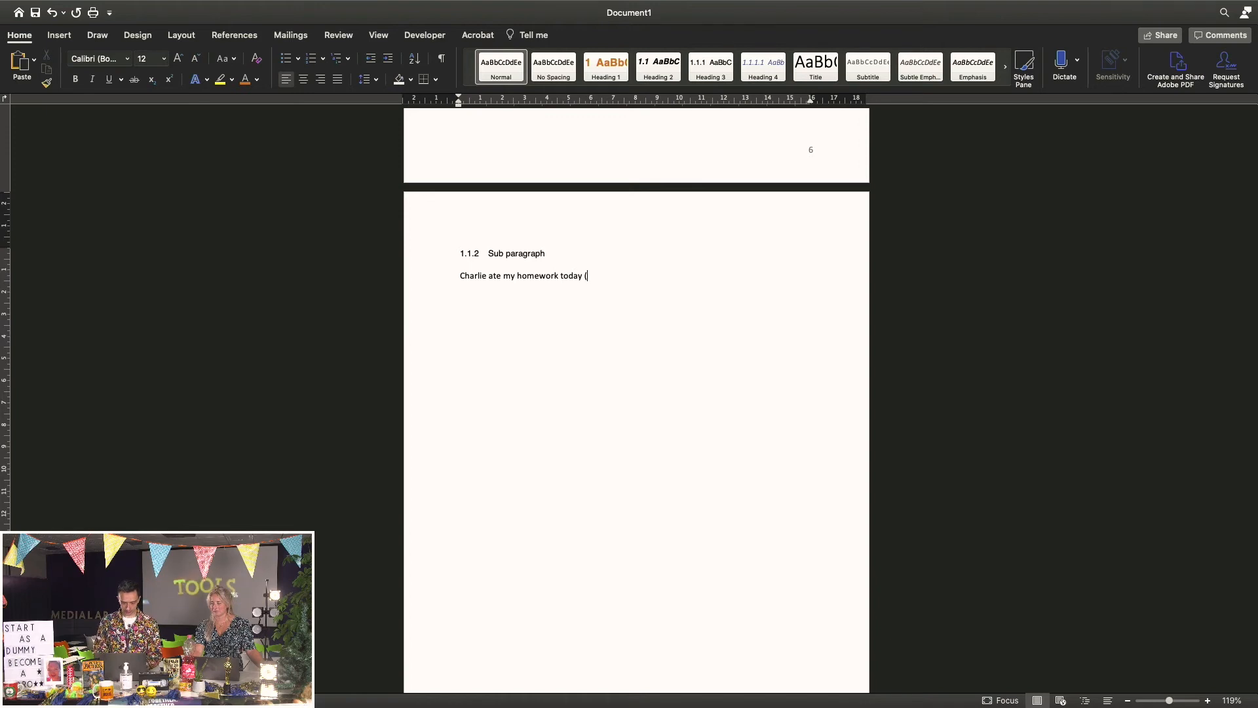
pyautogui.write('ee')
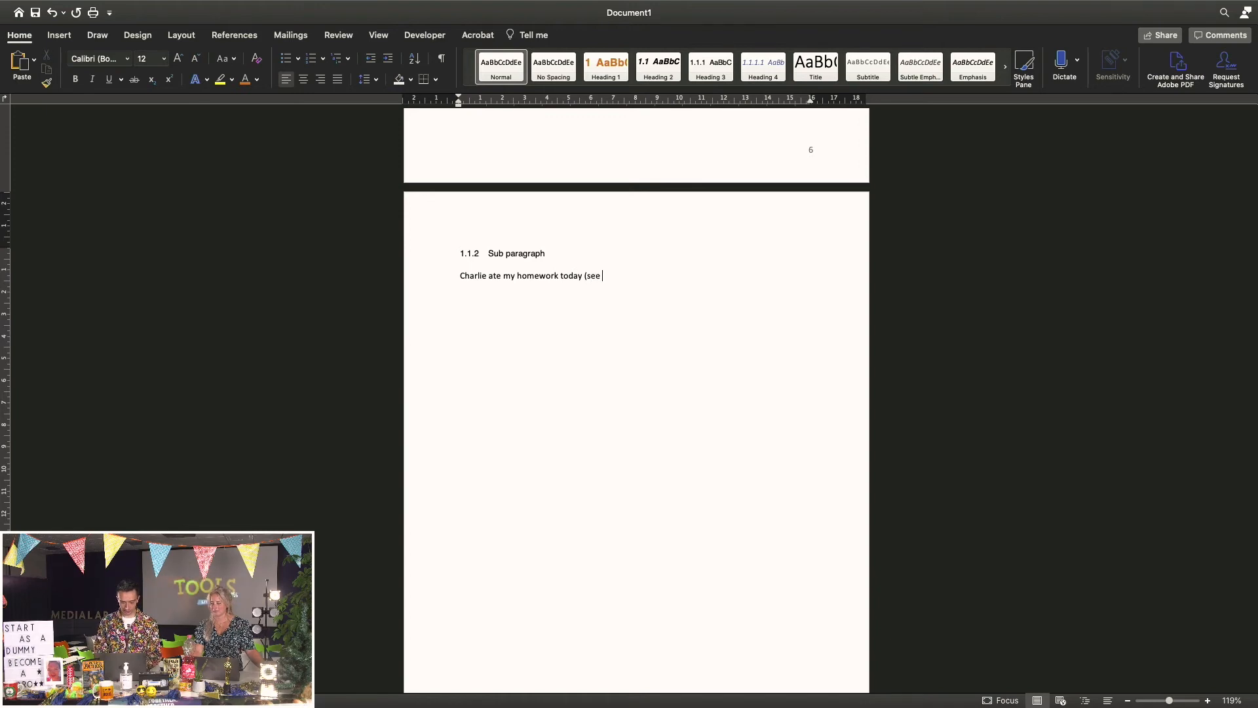
pyautogui.scroll(6, 672, 479)
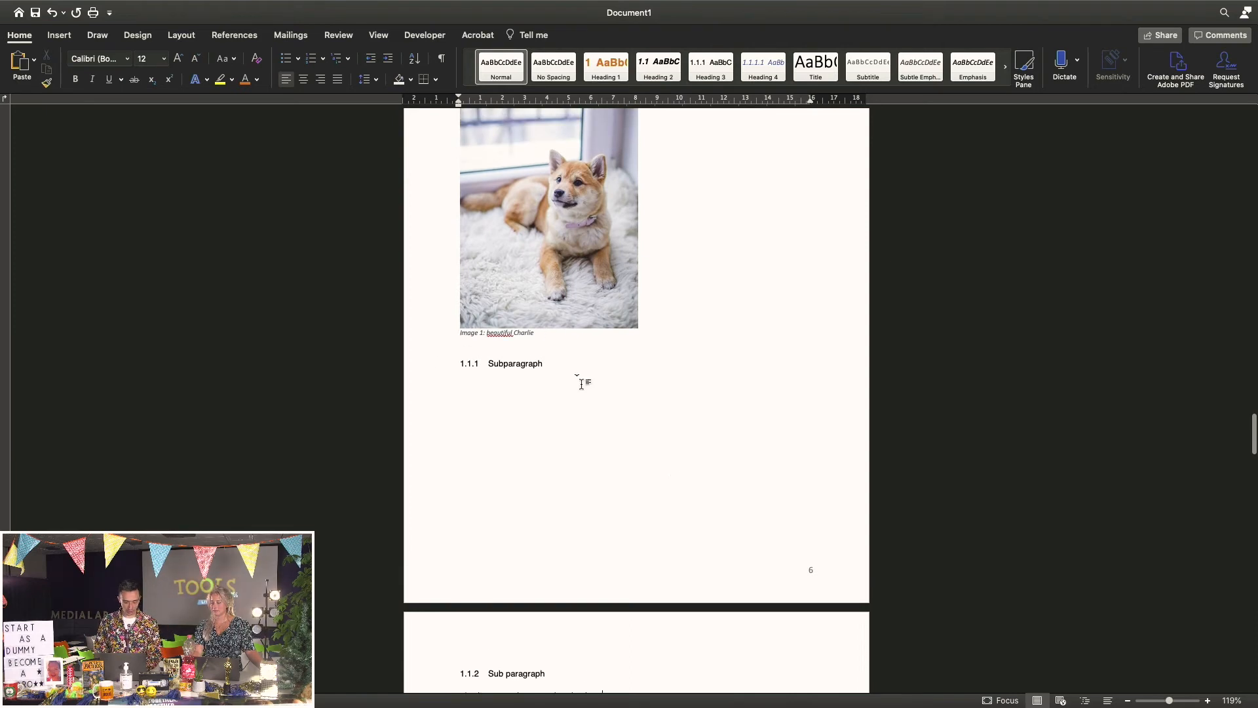
pyautogui.scroll(-5, 628, 427)
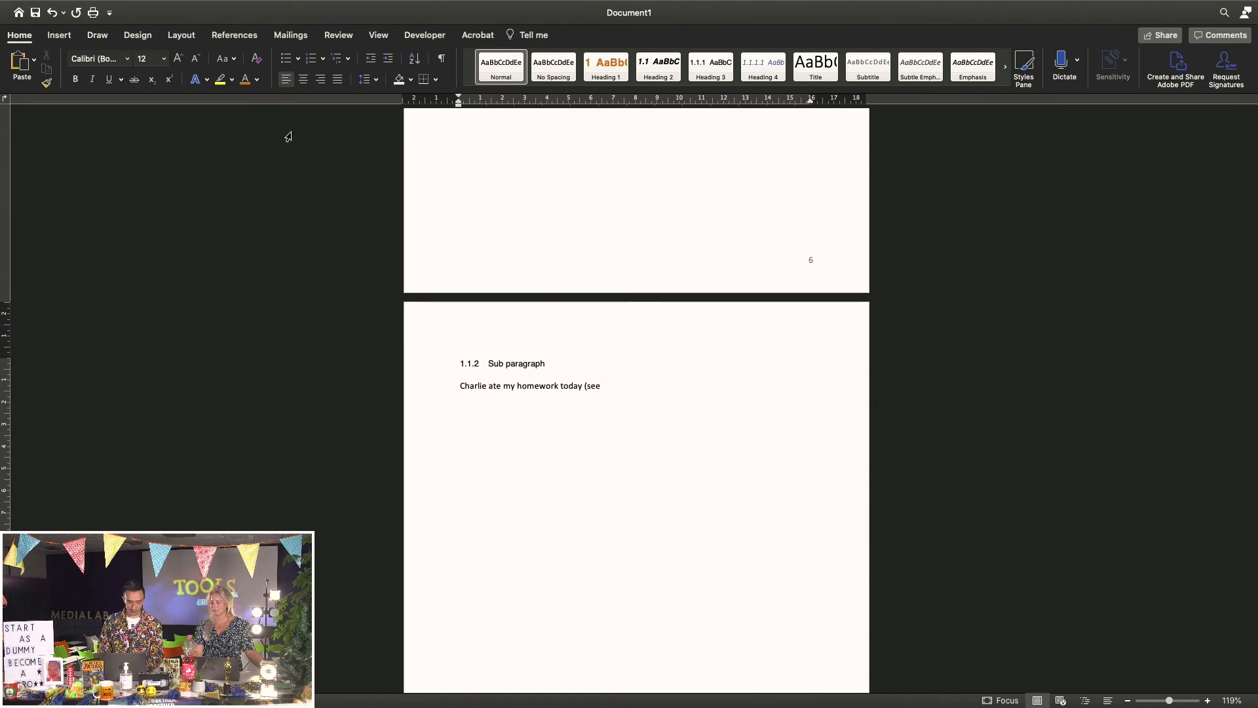
# Insert an Image cross-reference showing only 'Image 1' label and number, then close the bracket
pyautogui.click(230, 38)
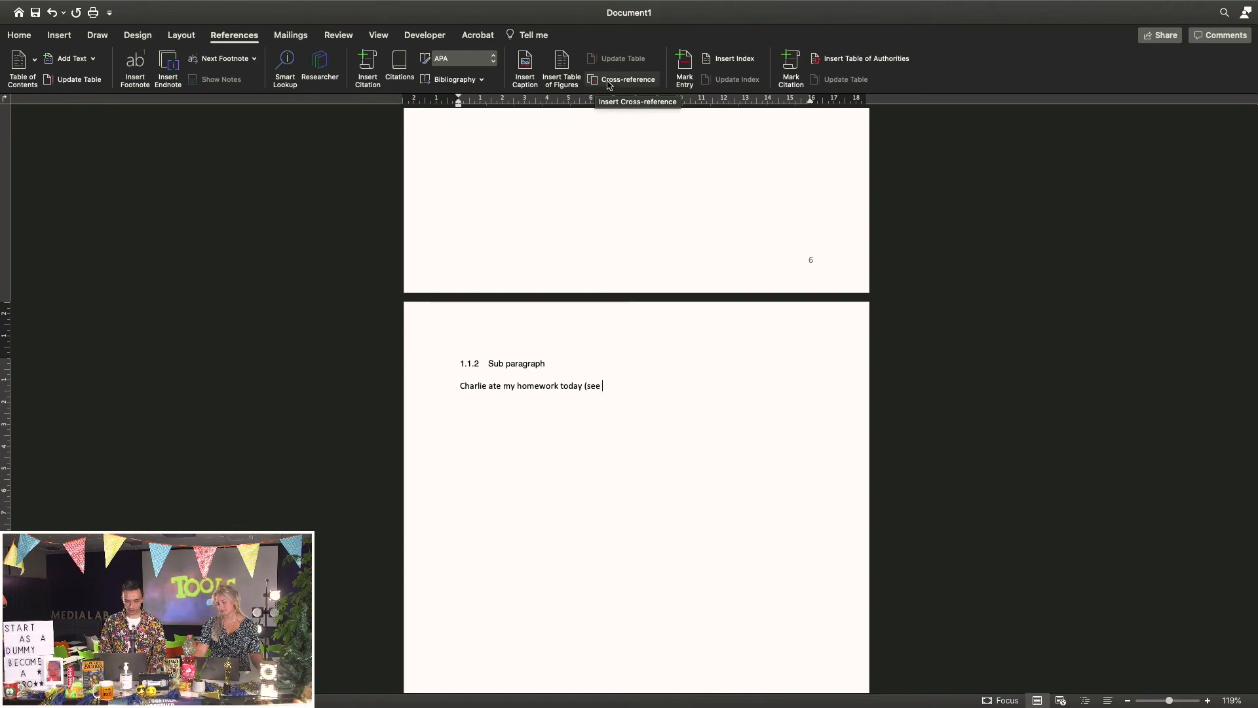
pyautogui.click(609, 82)
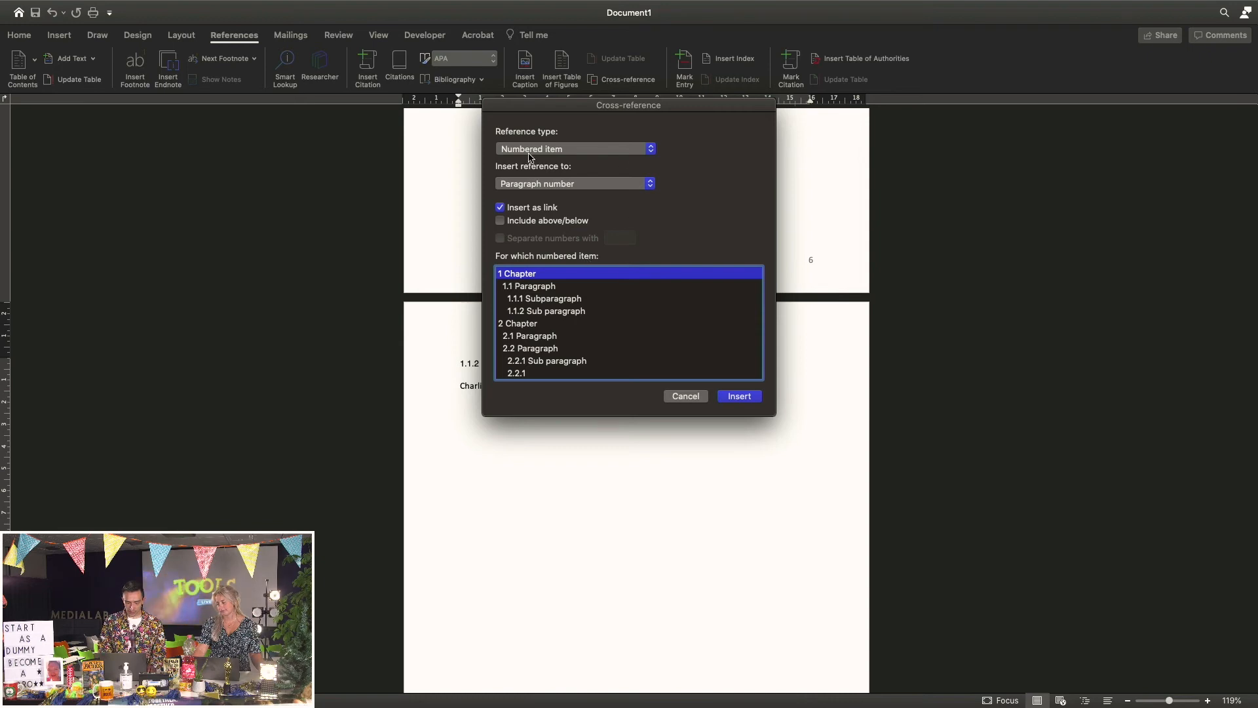
pyautogui.click(551, 151)
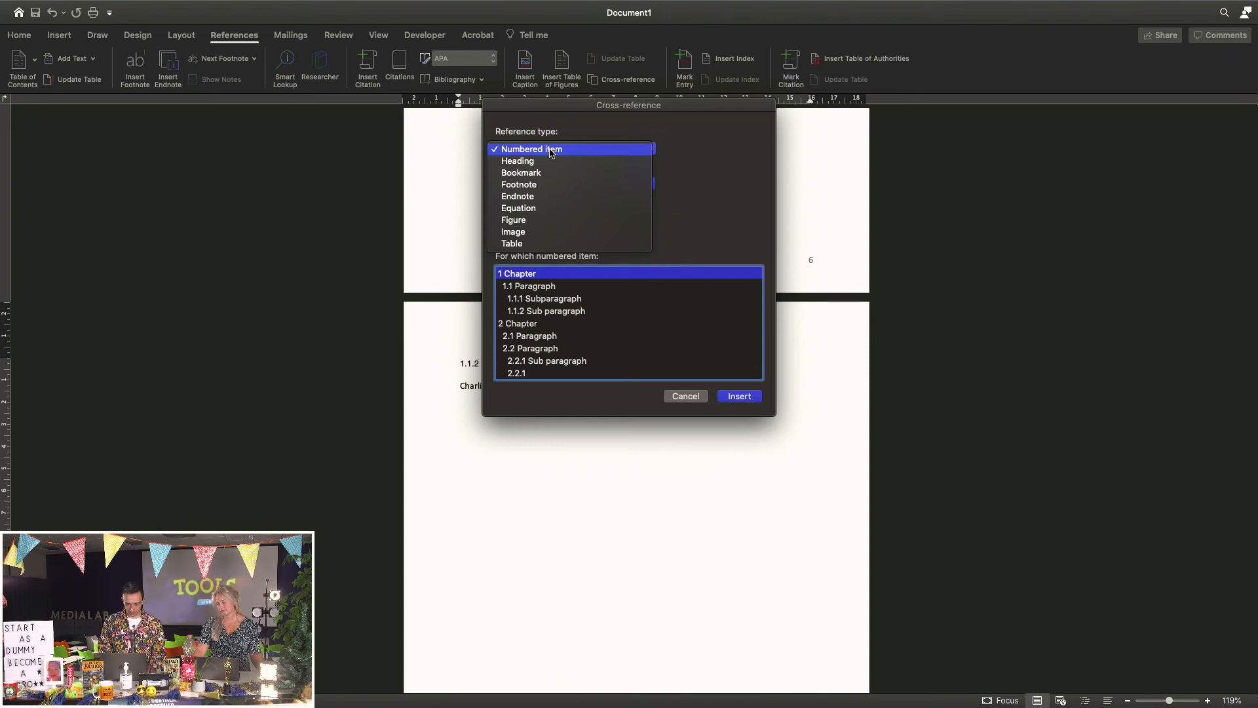
pyautogui.click(522, 232)
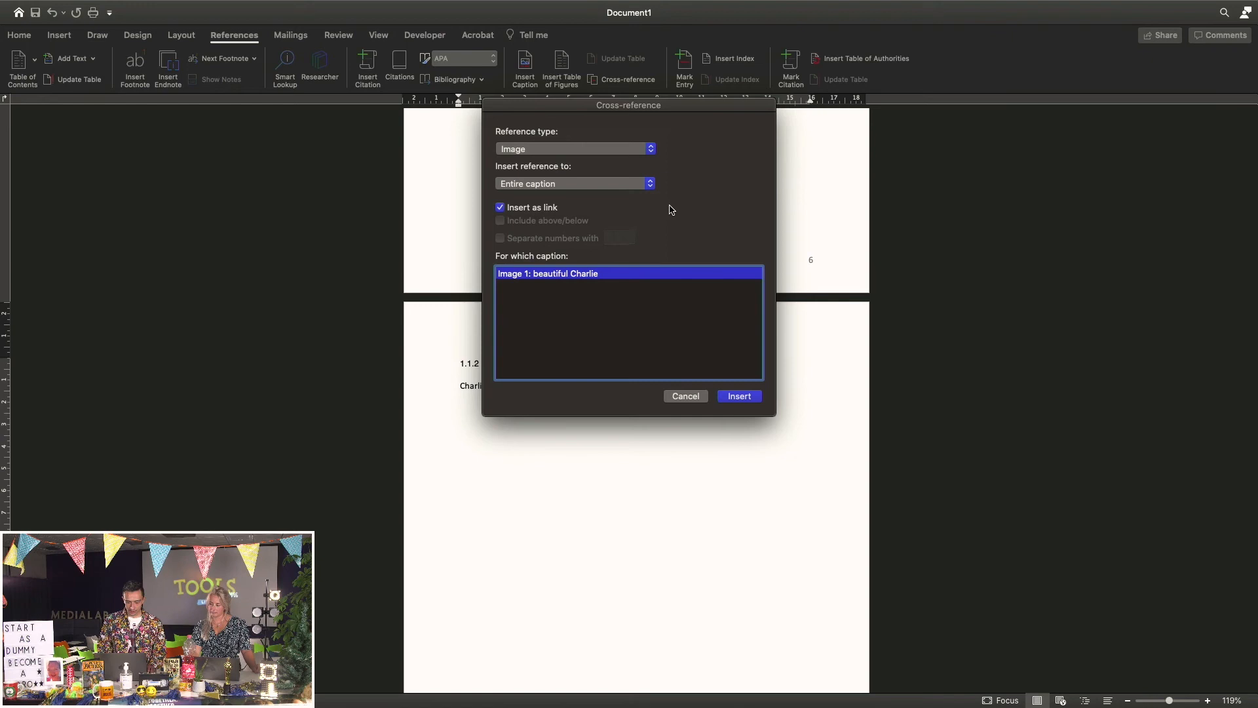
pyautogui.click(543, 186)
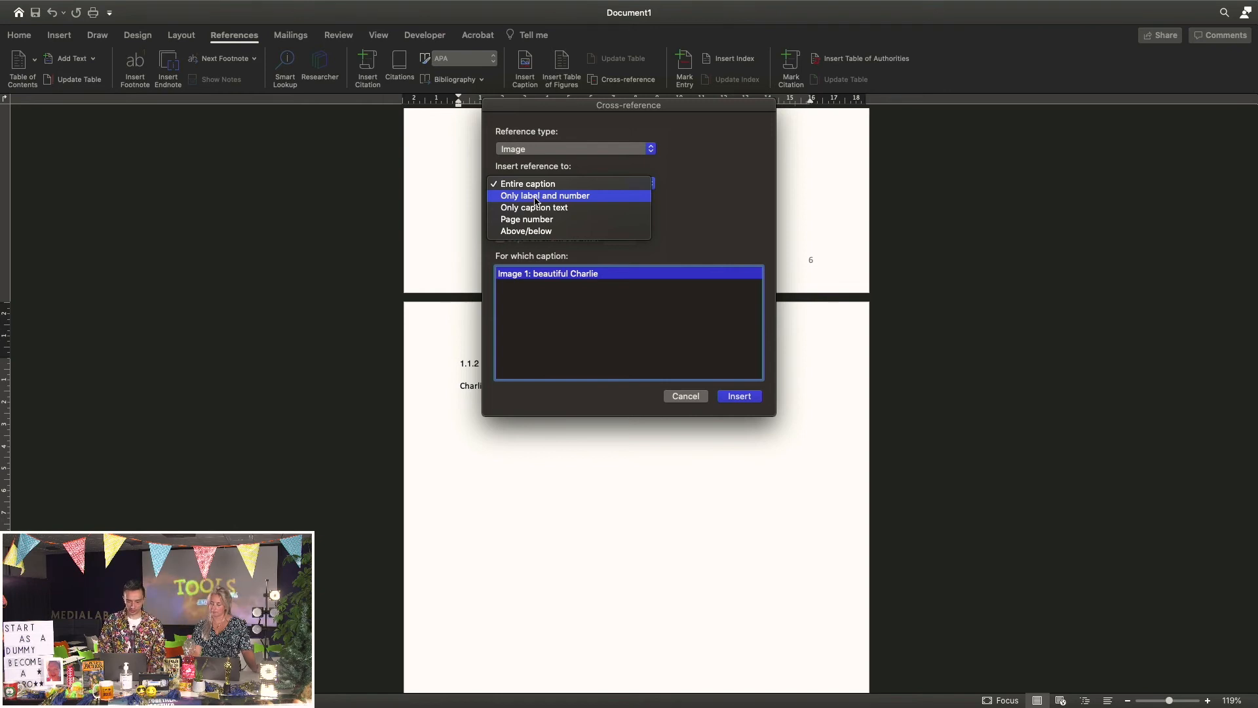
pyautogui.click(536, 199)
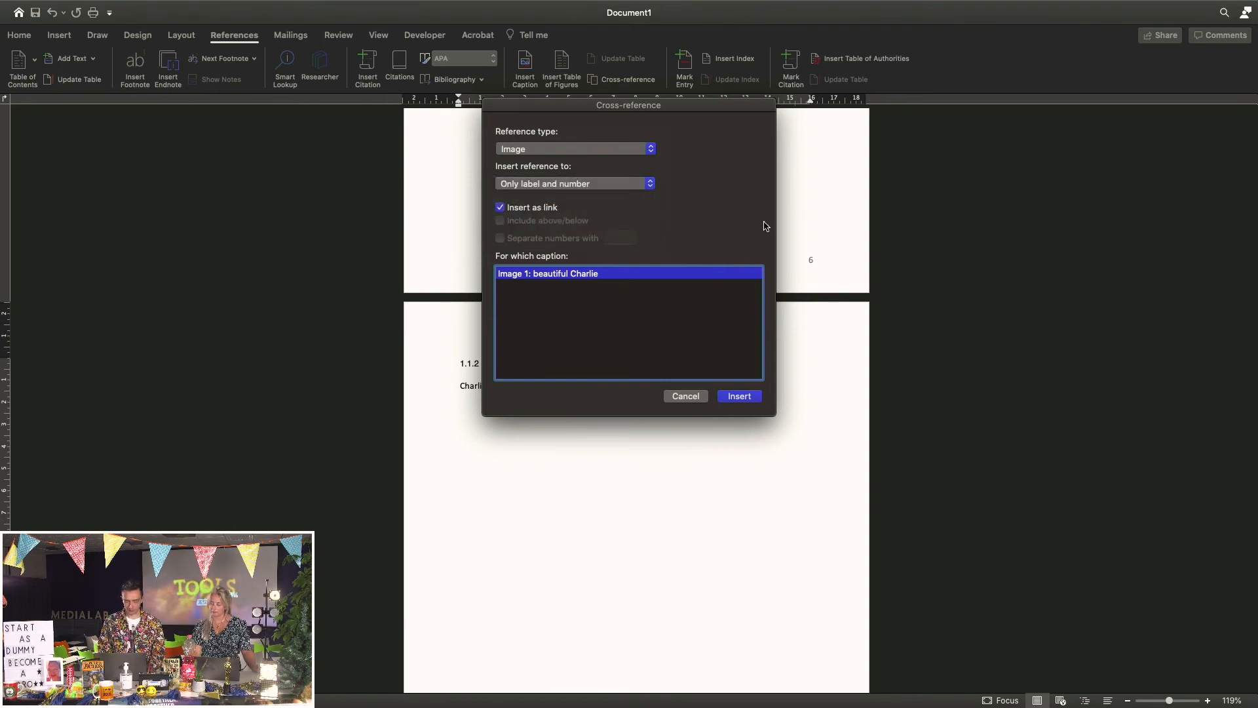
pyautogui.click(740, 397)
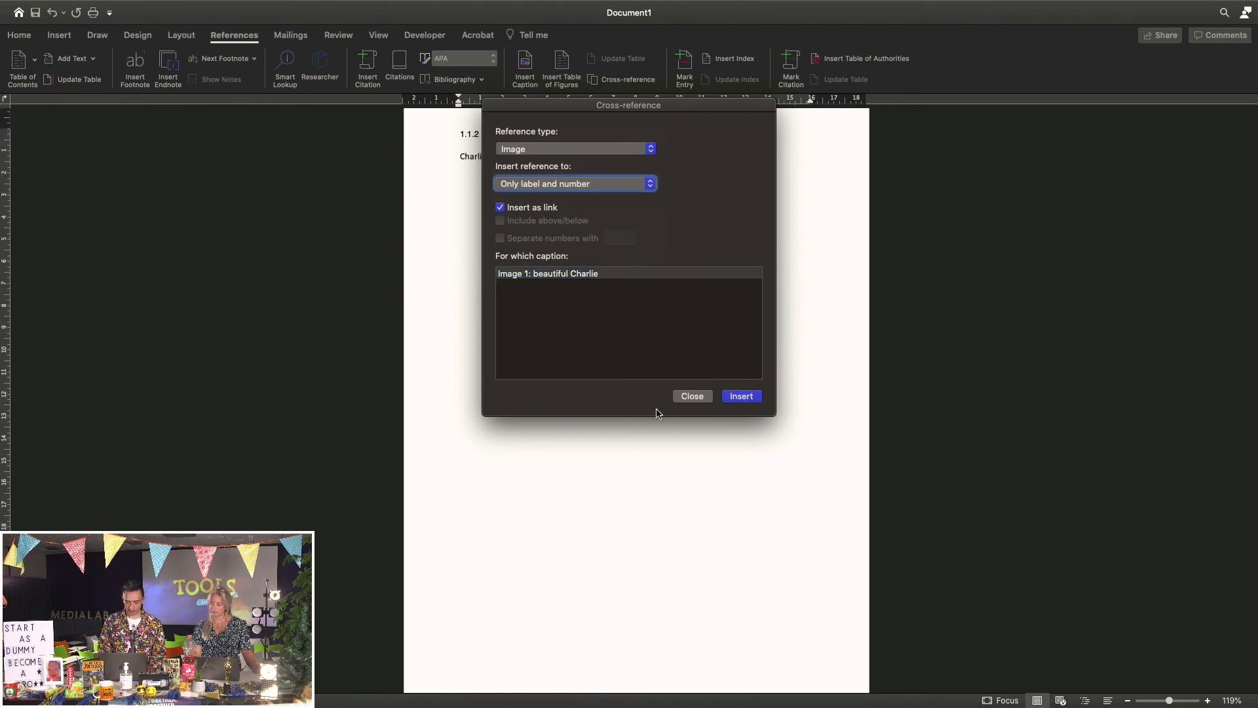
pyautogui.click(685, 397)
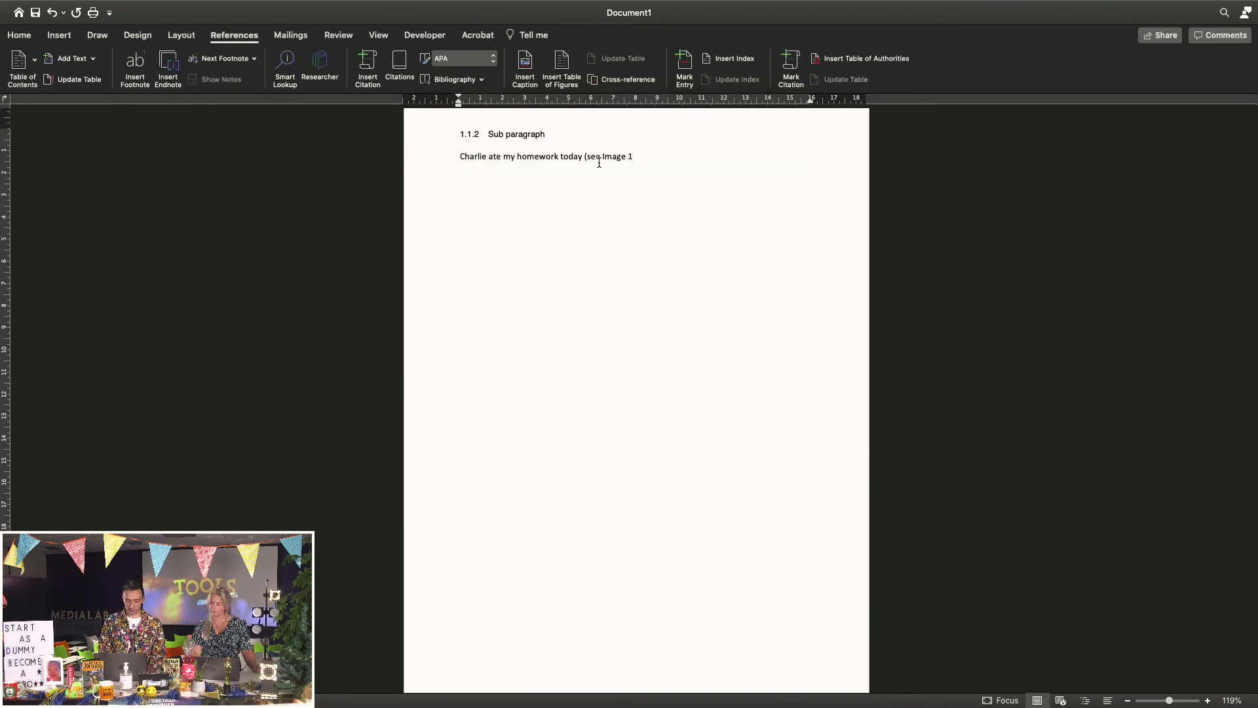
pyautogui.write(')')
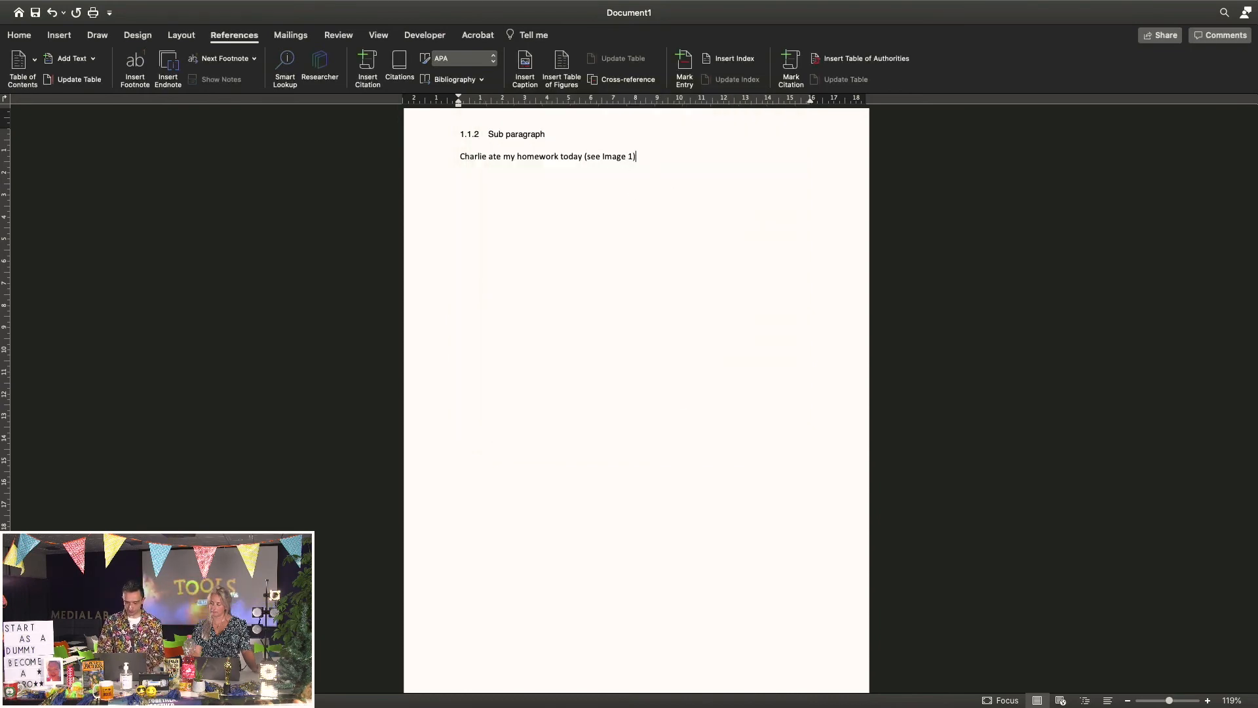
# Check the Image 1 link jumps to the dog caption, then add an empty paragraph after the sentence
pyautogui.click(614, 161)
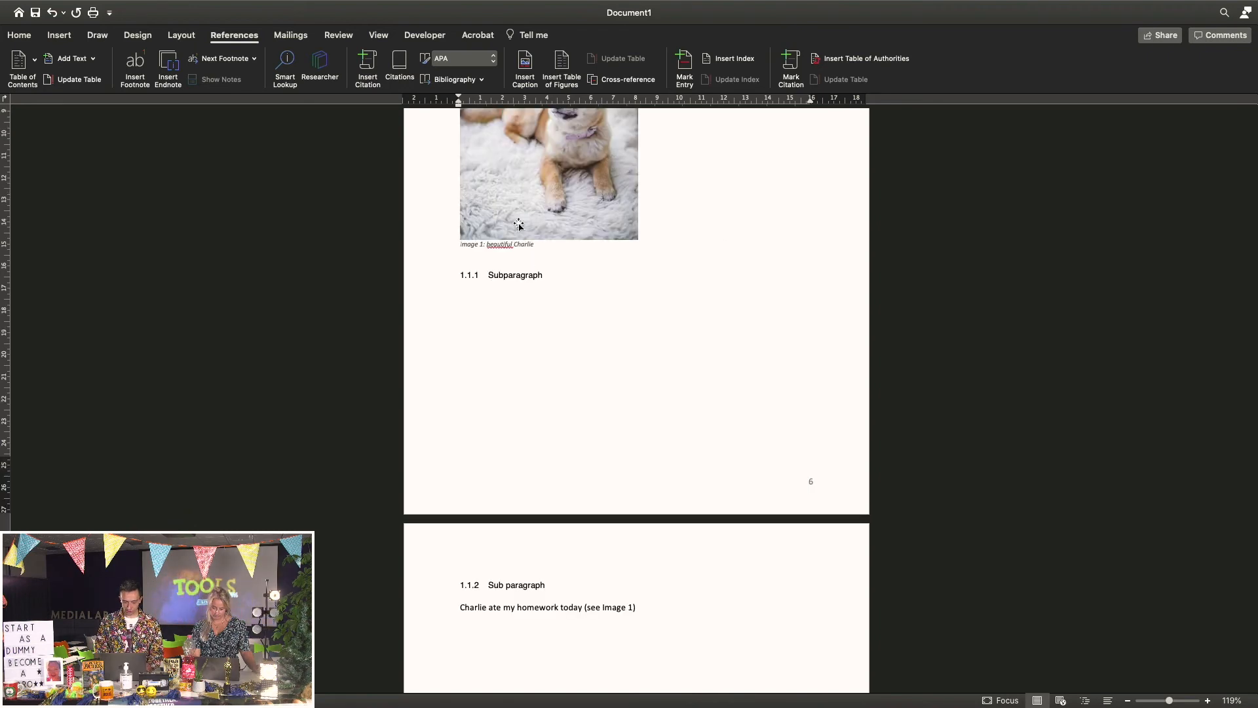
pyautogui.scroll(5, 558, 286)
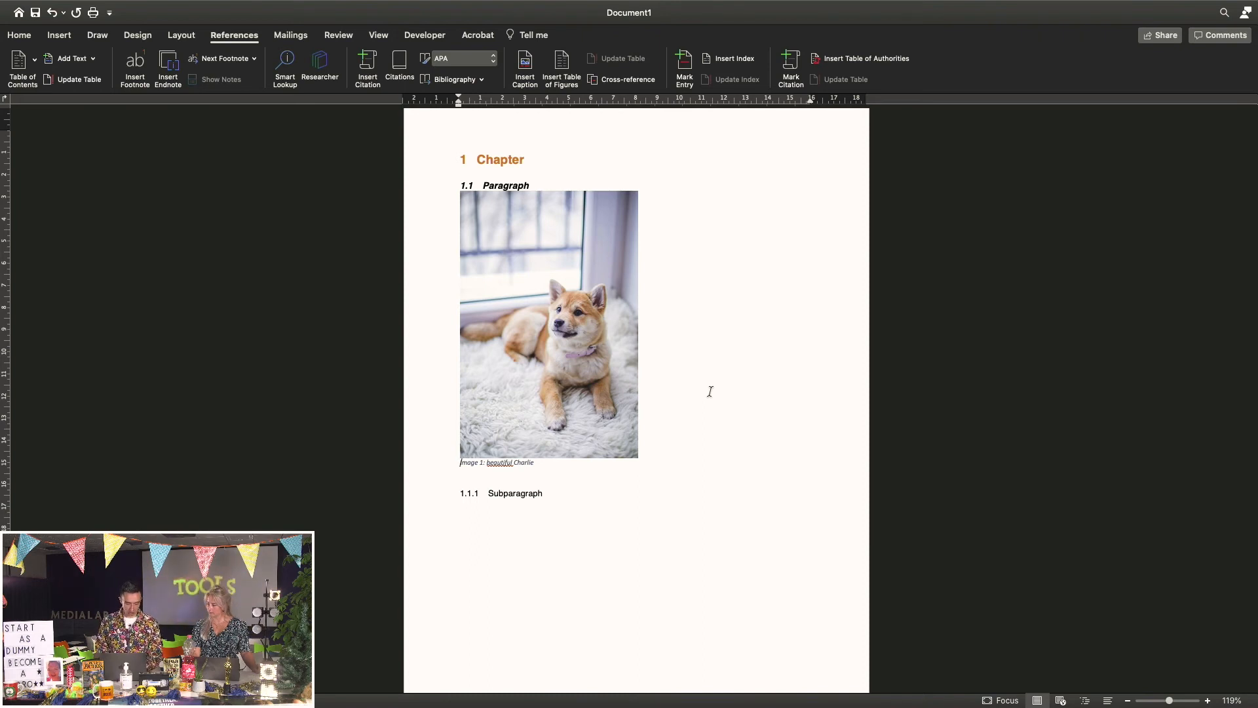
pyautogui.scroll(-10, 711, 391)
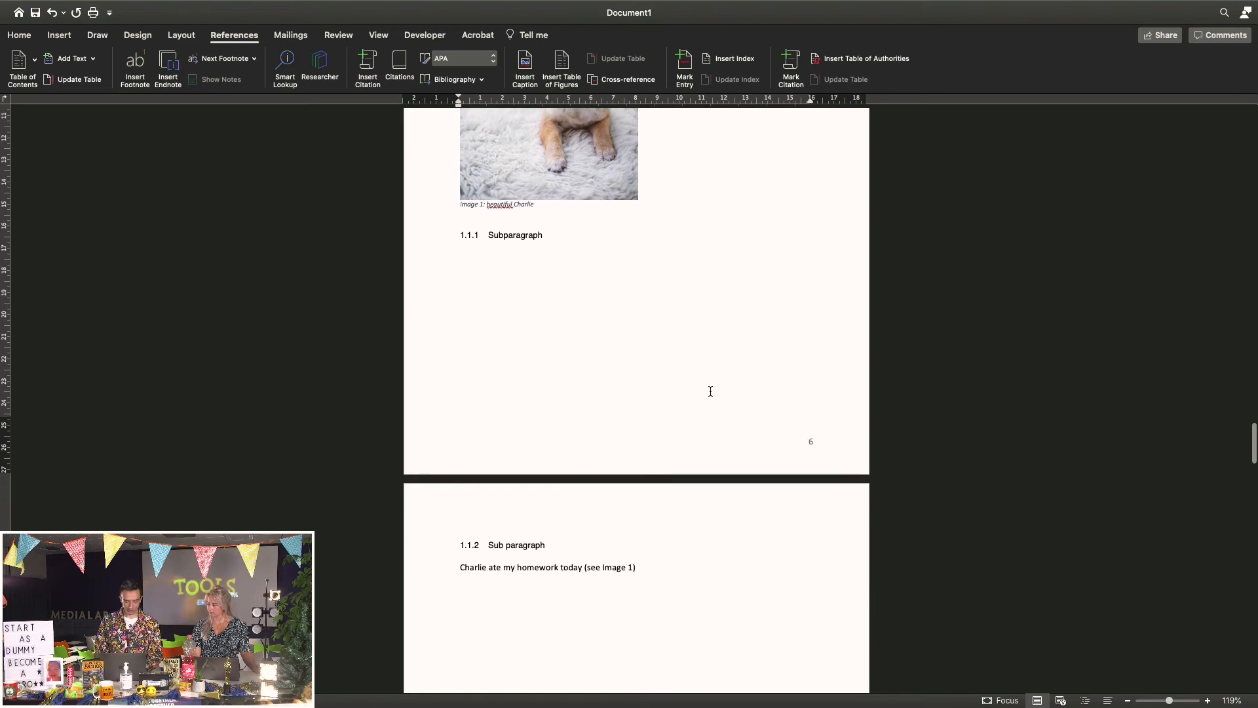
pyautogui.click(672, 229)
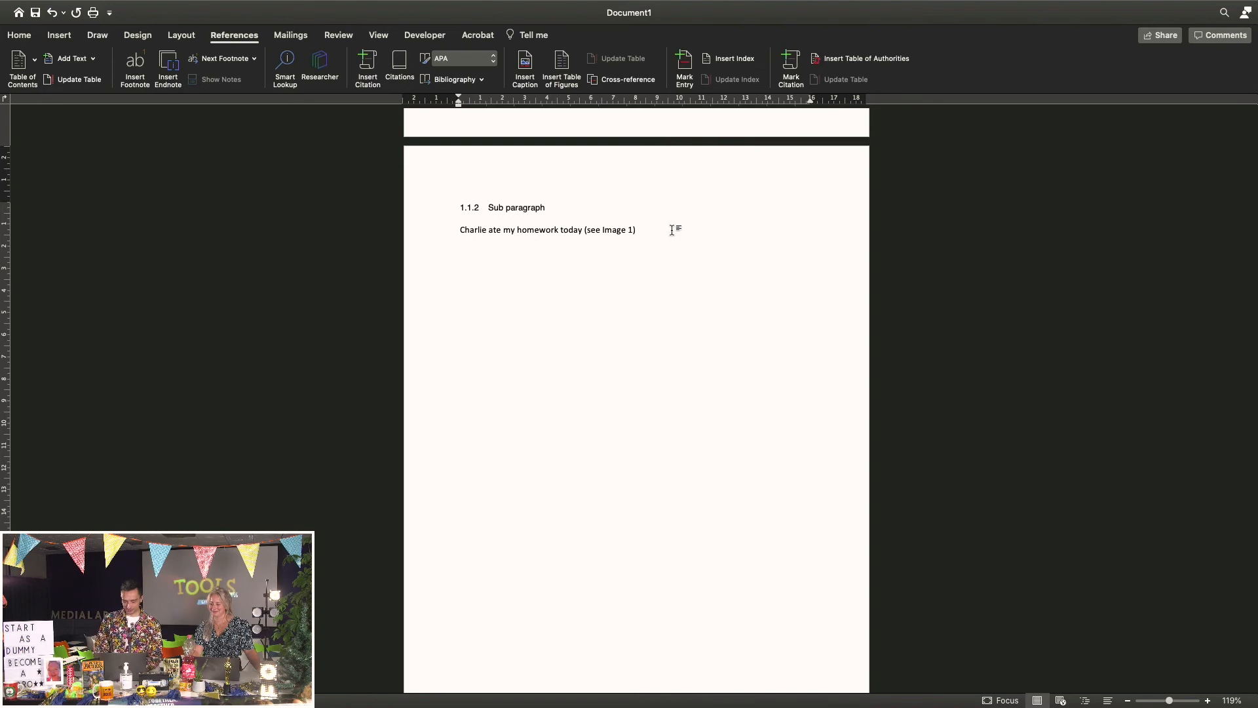
pyautogui.press('Return')
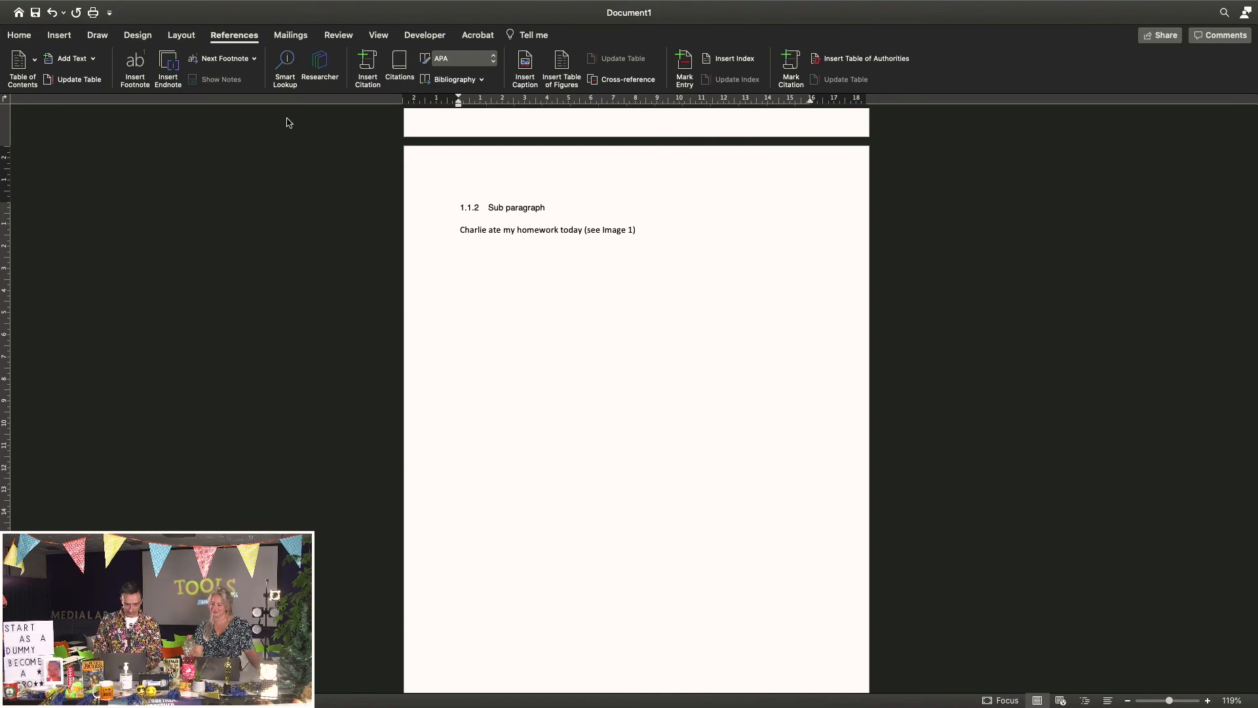
# Insert a 3-column by 4-row table below the Charlie sentence and select it
pyautogui.click(58, 38)
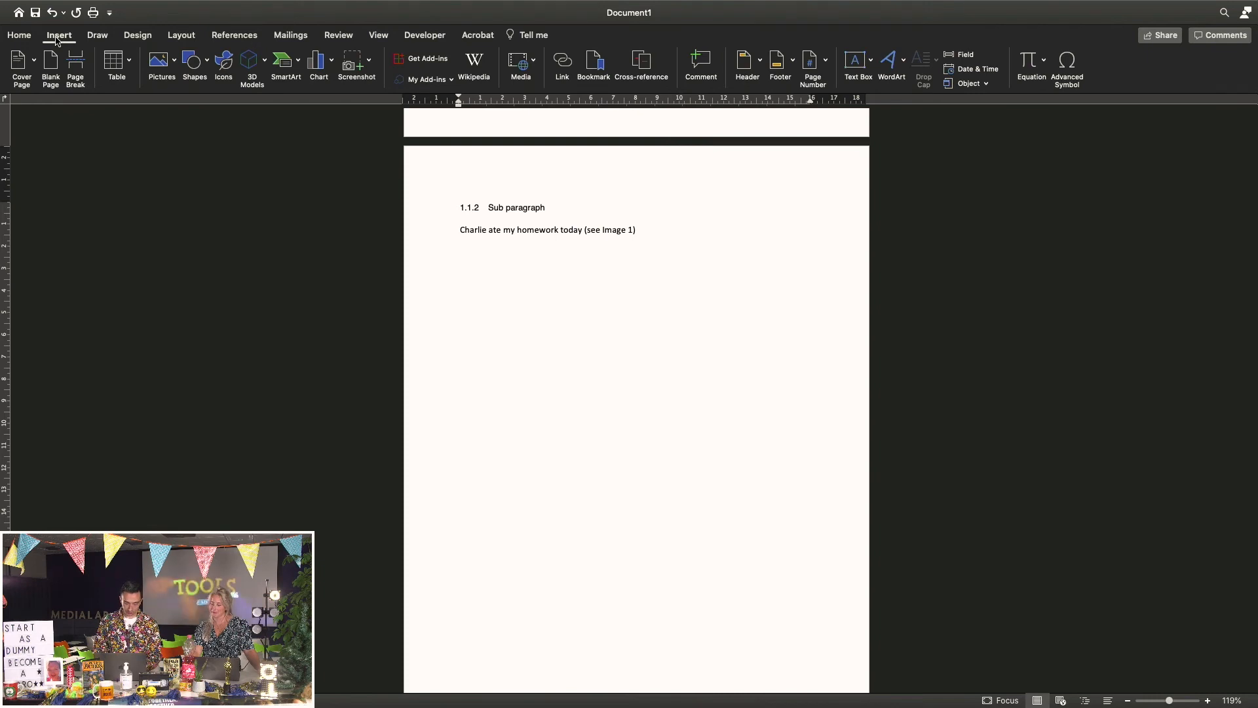
pyautogui.click(125, 68)
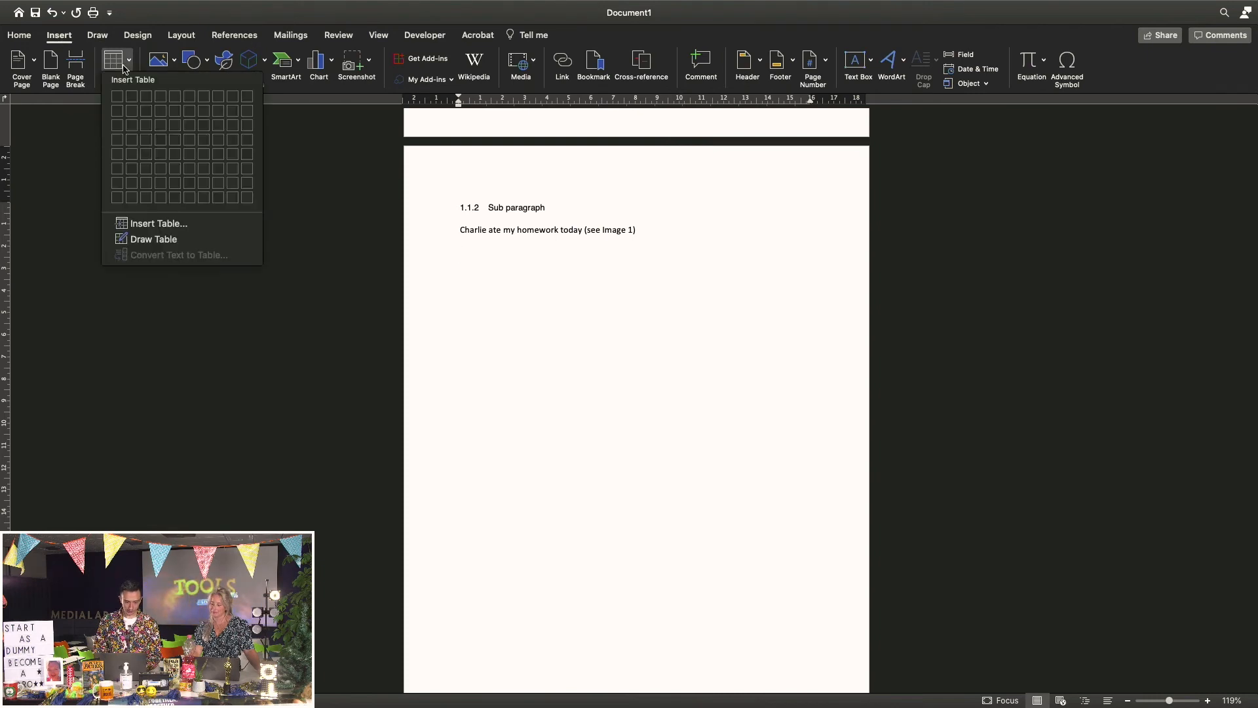
pyautogui.click(146, 142)
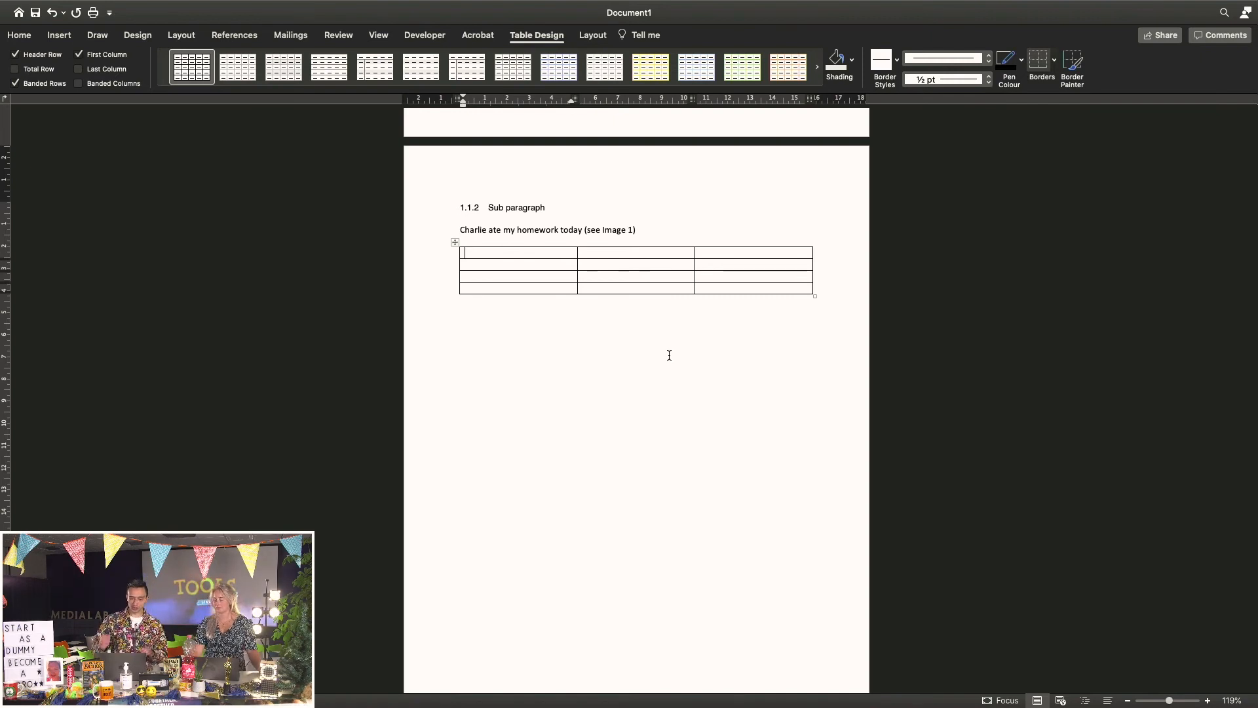
pyautogui.click(530, 309)
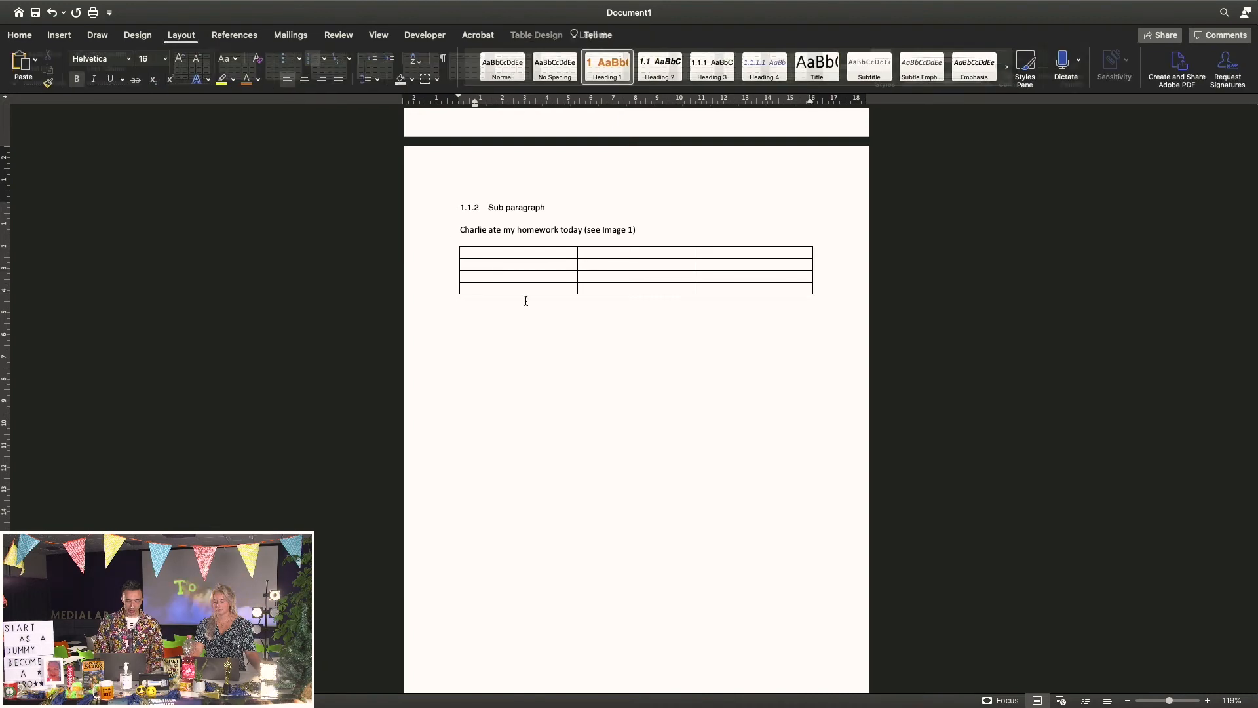
pyautogui.click(455, 244)
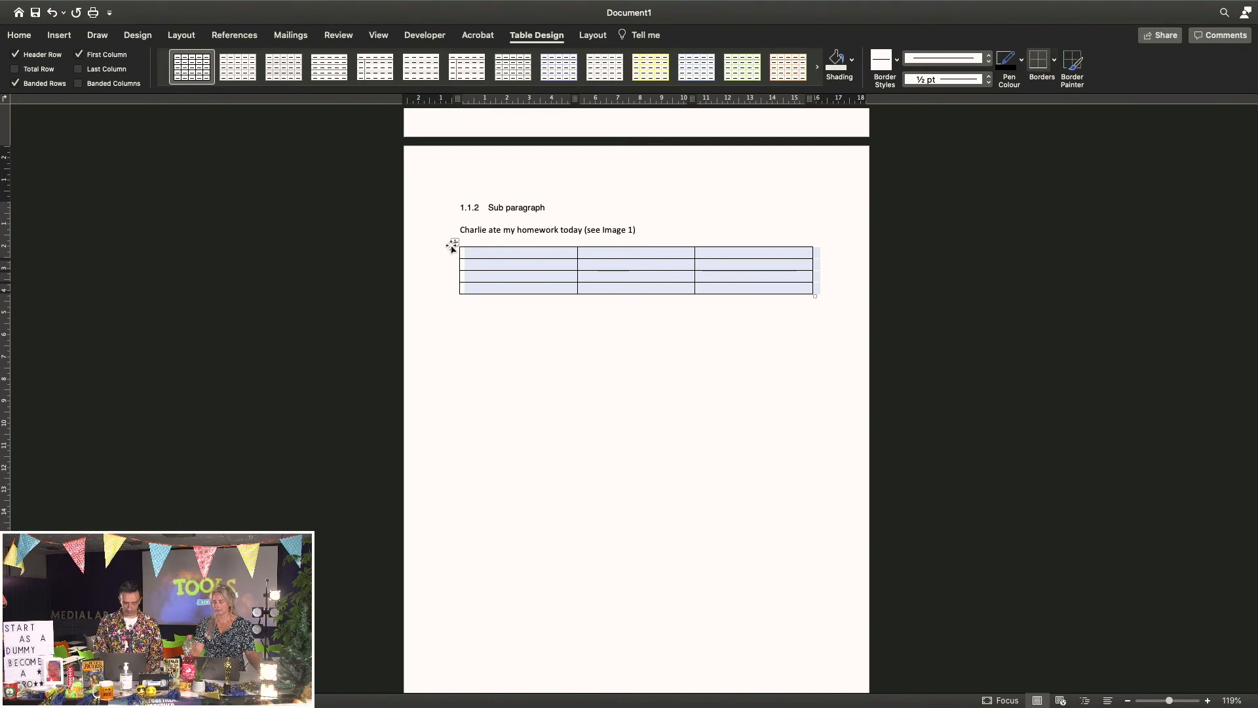
# Caption the table 'Table 1: beautiful table' with the Table label
pyautogui.rightClick(454, 245)
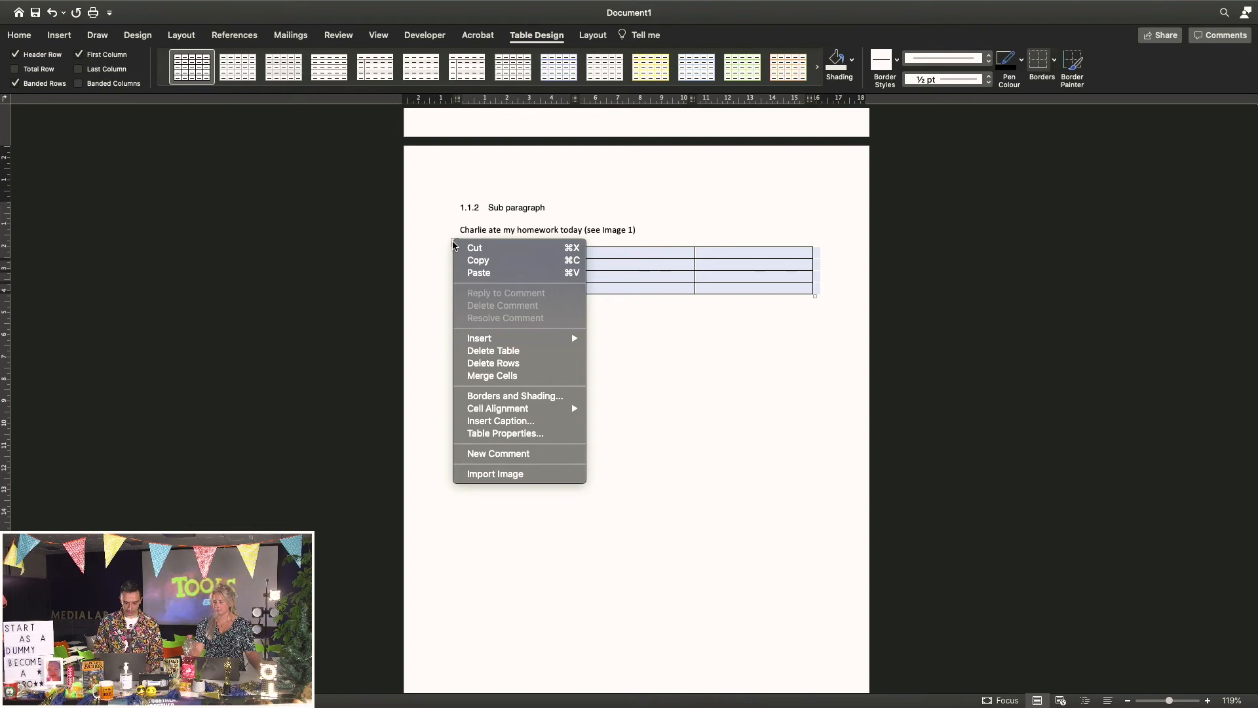
pyautogui.click(498, 421)
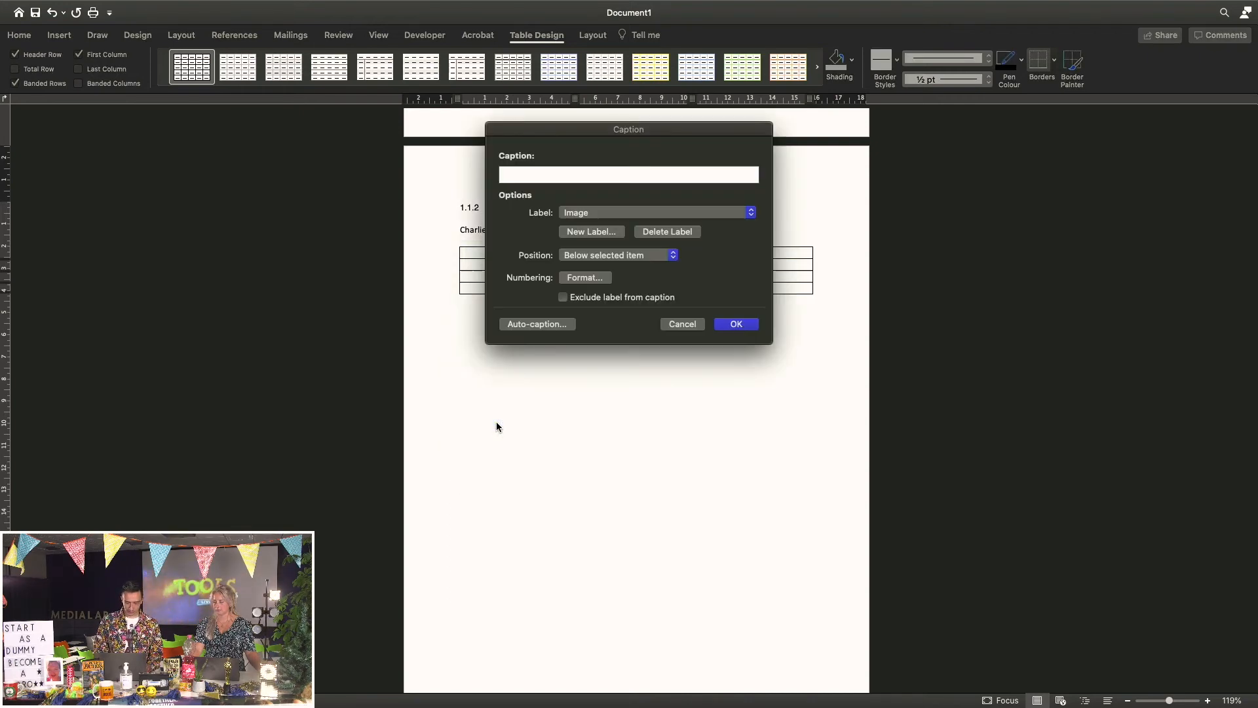
pyautogui.click(575, 213)
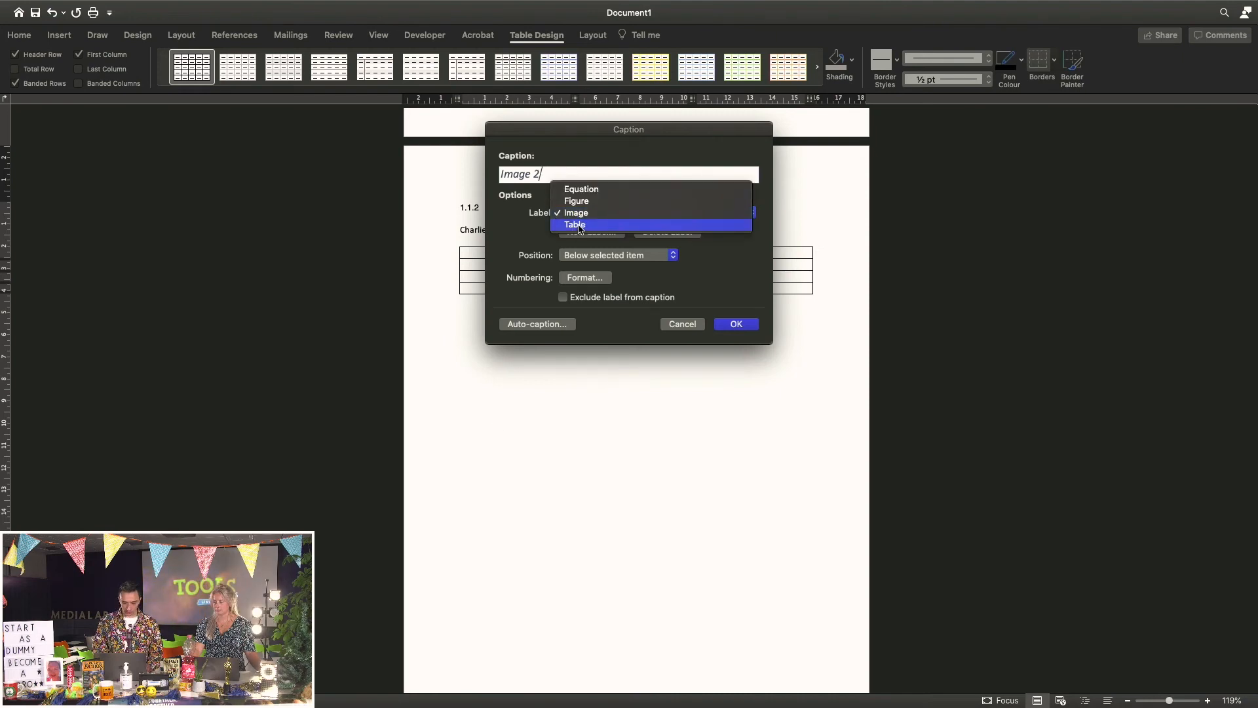
pyautogui.click(576, 225)
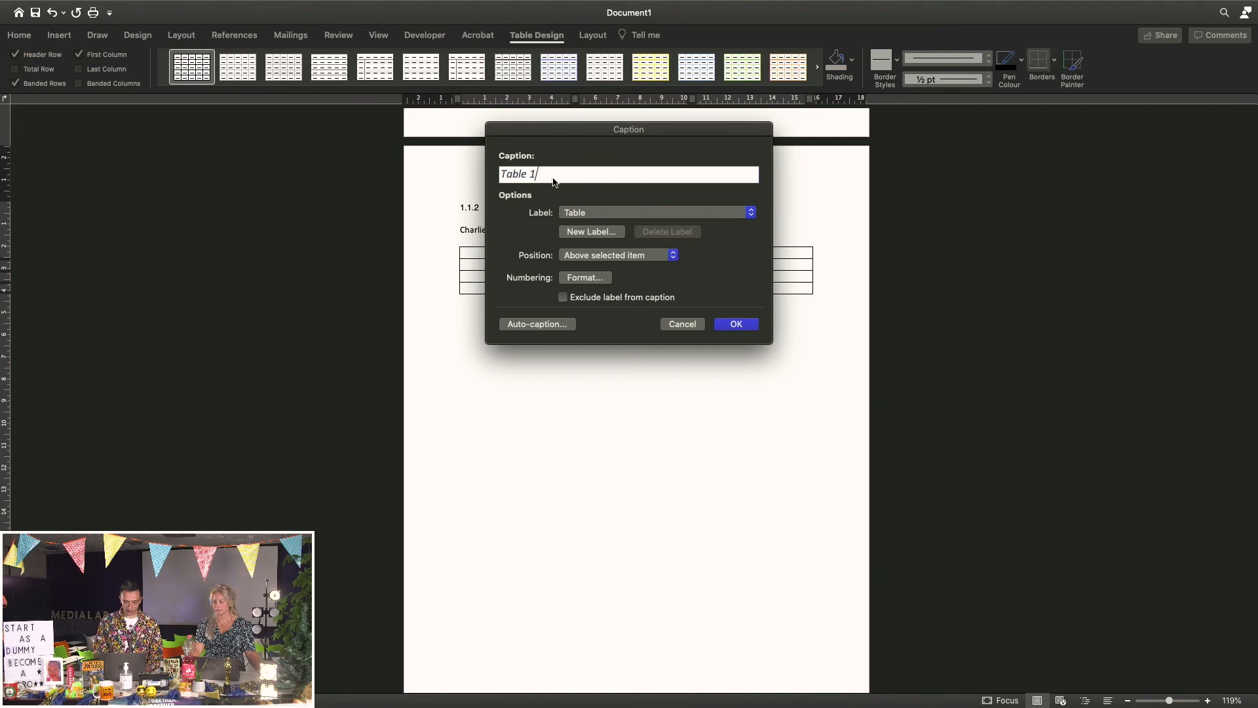
pyautogui.write(':')
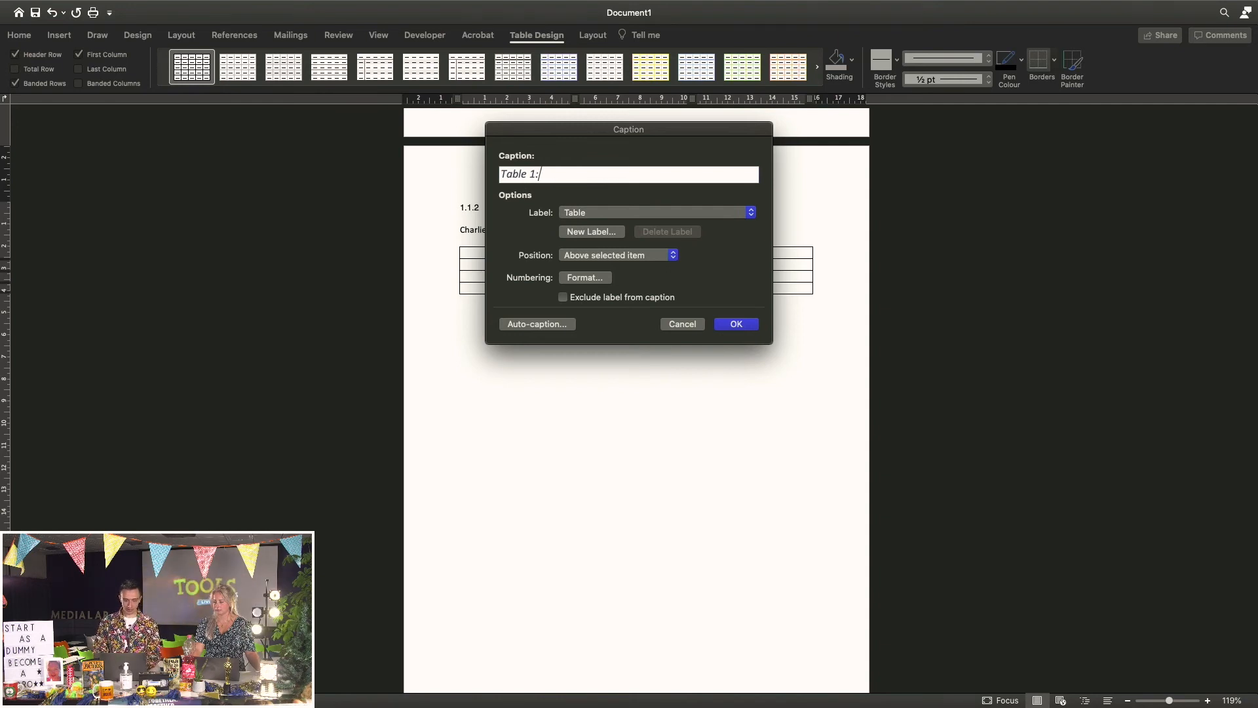
pyautogui.write(' beau')
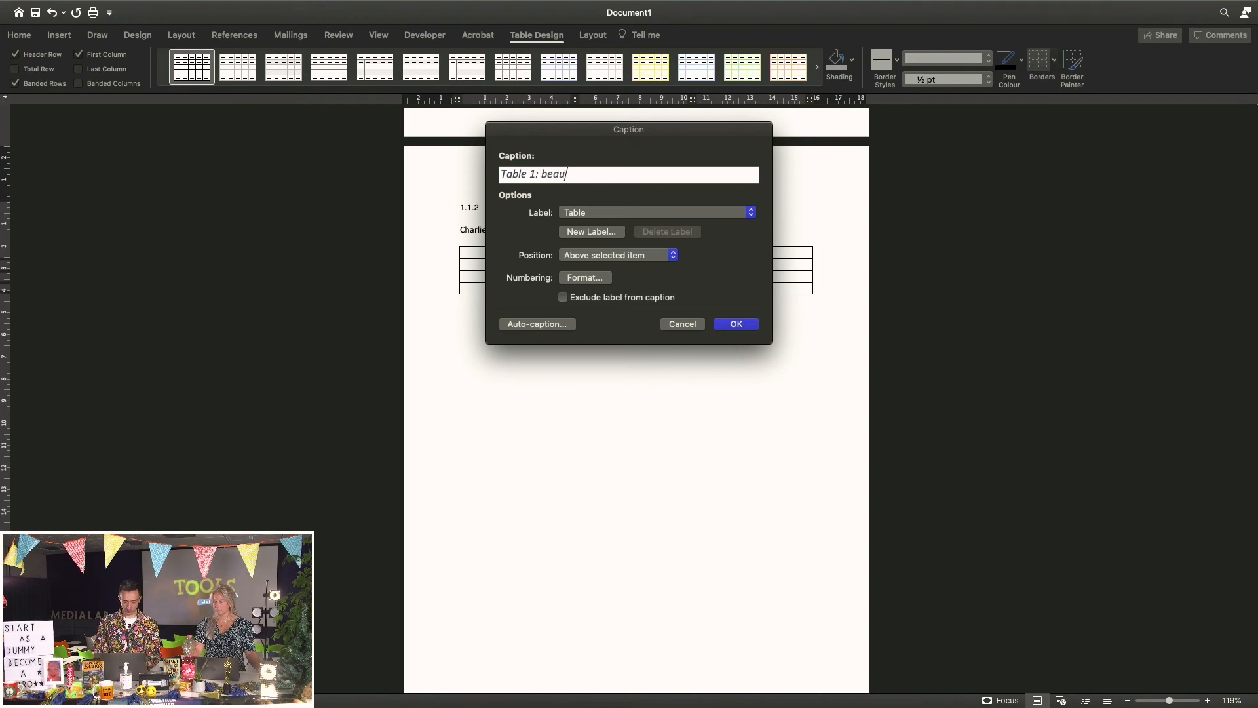
pyautogui.write('tiful tabl;e')
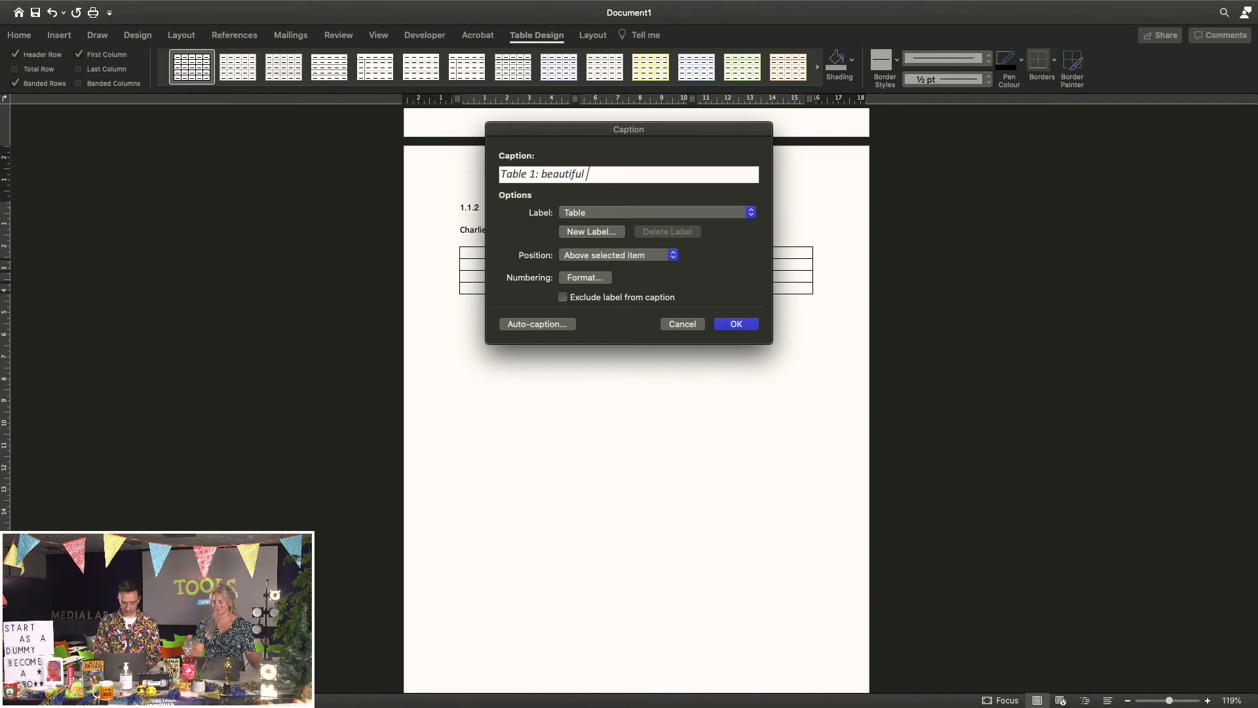
pyautogui.press('BackSpace')
pyautogui.press('BackSpace')
pyautogui.write('e')
pyautogui.click(734, 326)
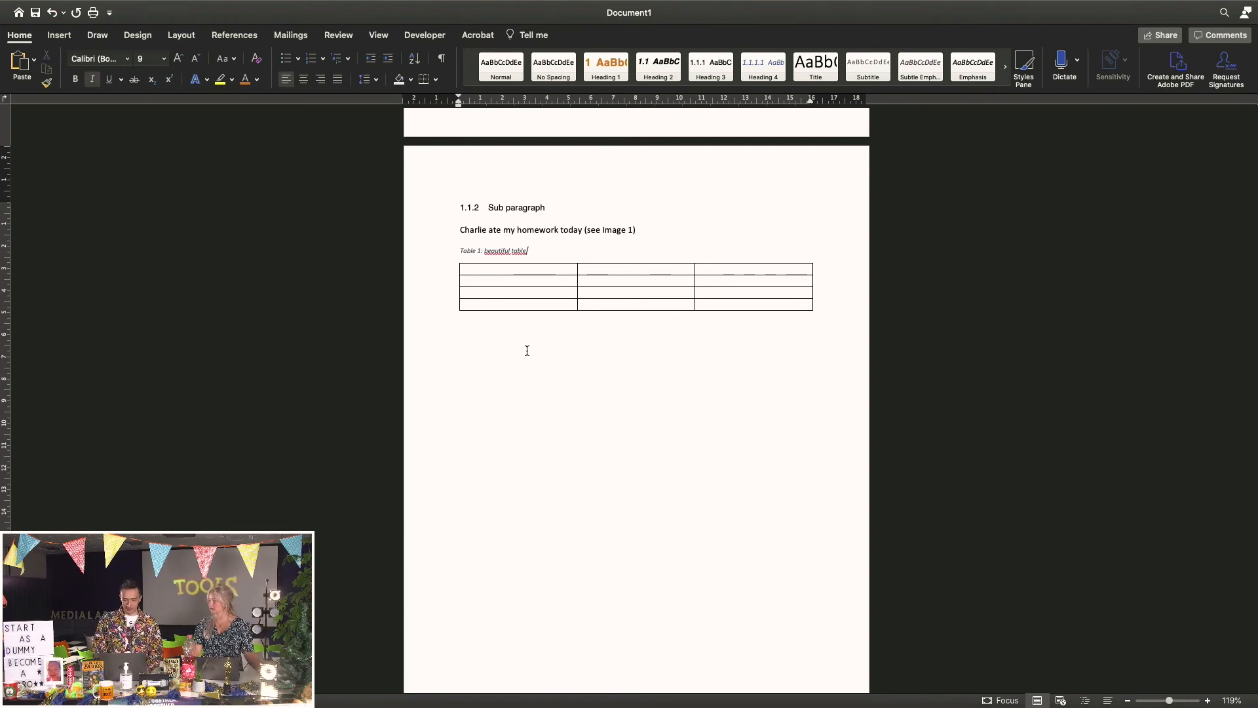
pyautogui.scroll(15, 527, 351)
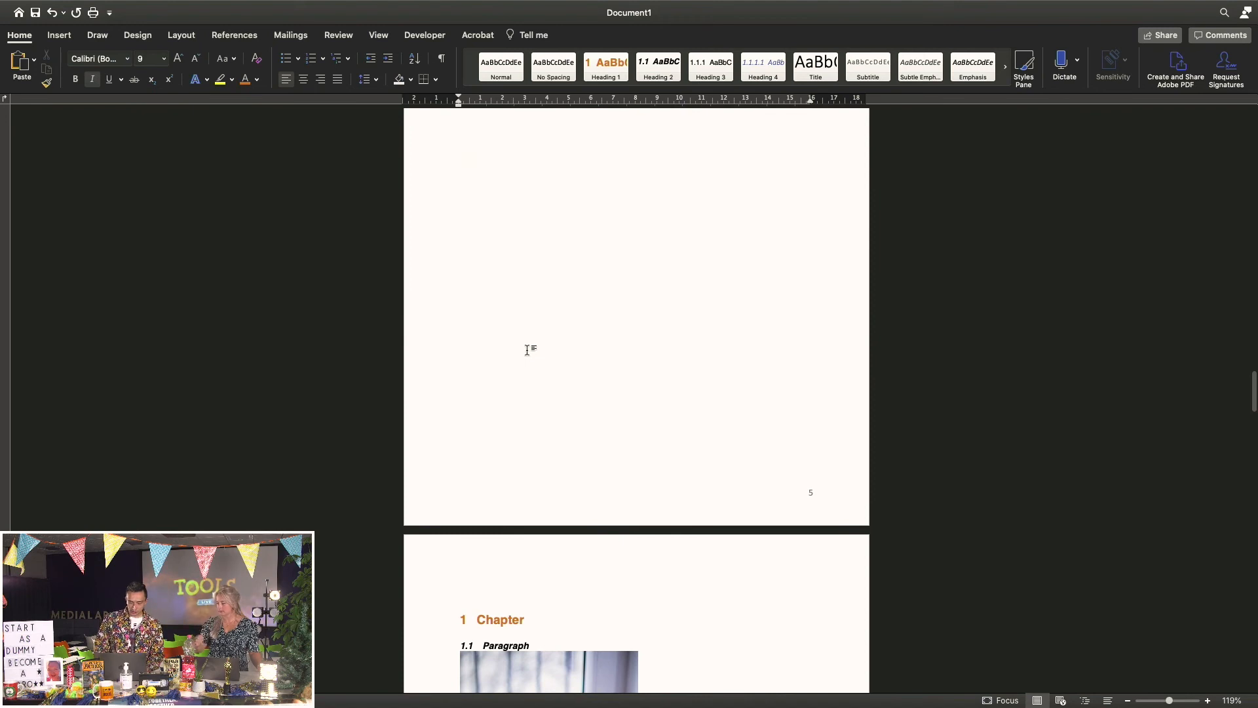
pyautogui.scroll(-10, 527, 351)
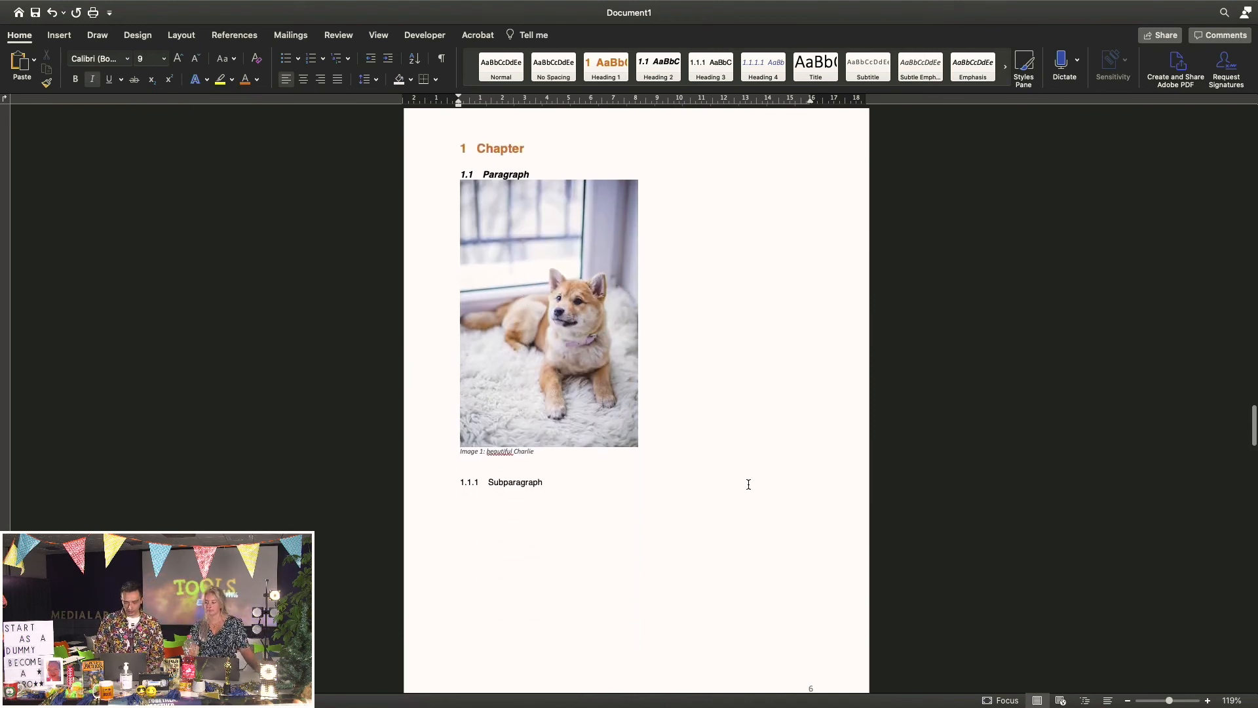
pyautogui.scroll(1, 748, 484)
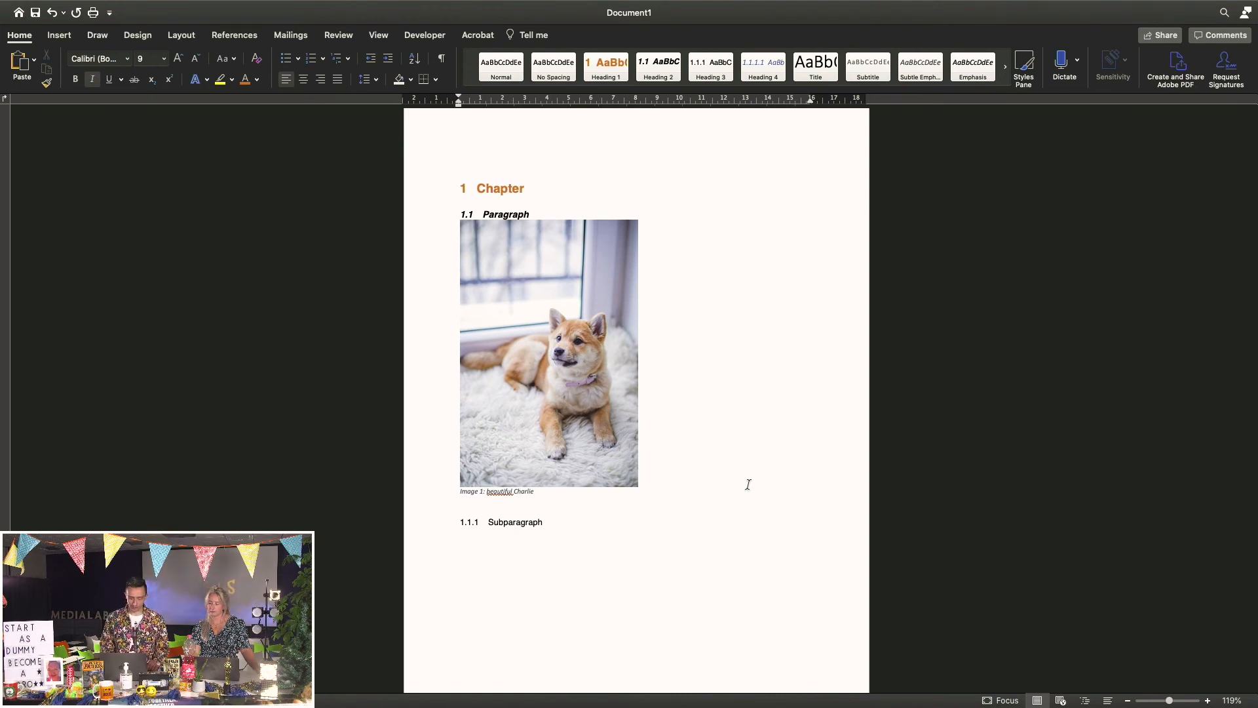
pyautogui.scroll(-13, 749, 485)
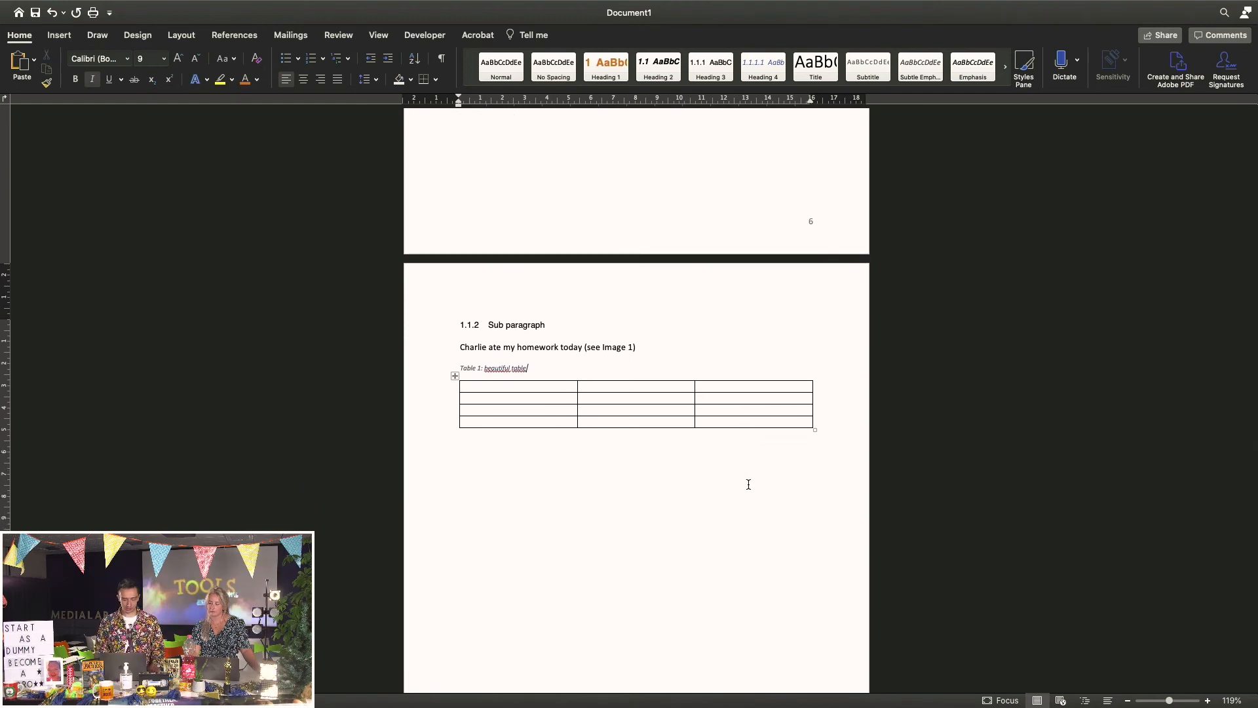
pyautogui.scroll(13, 749, 484)
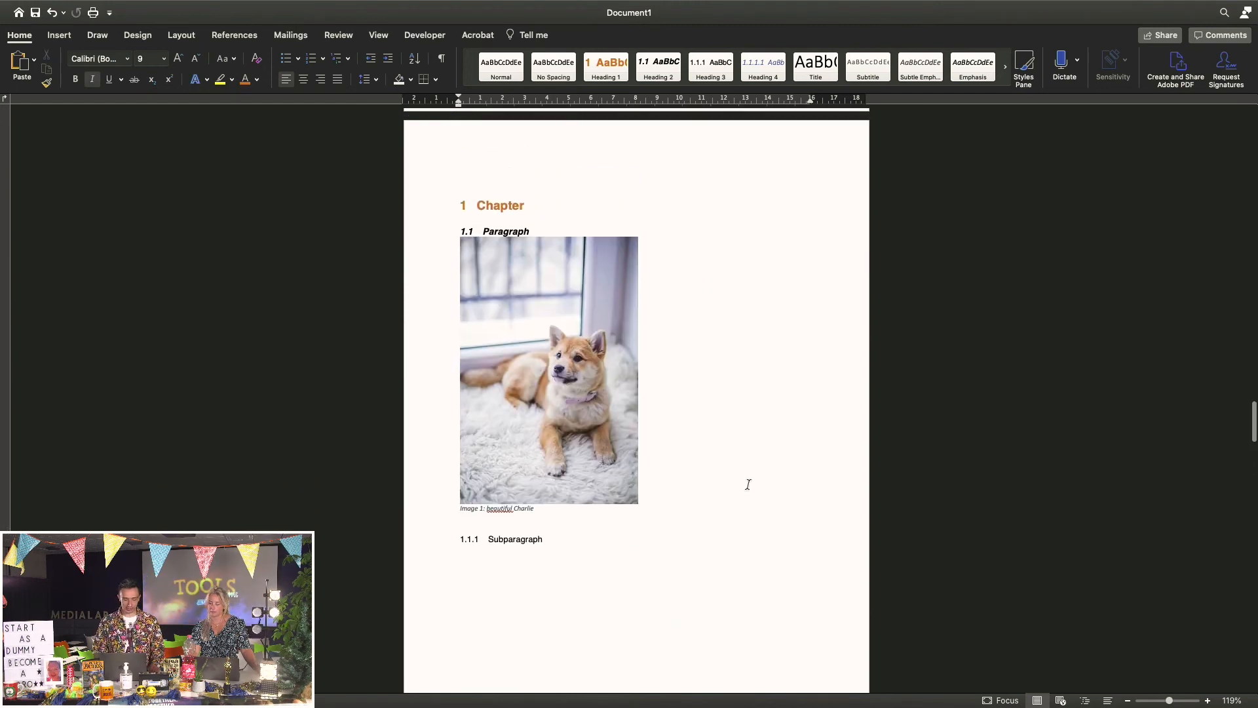
pyautogui.scroll(-13, 735, 418)
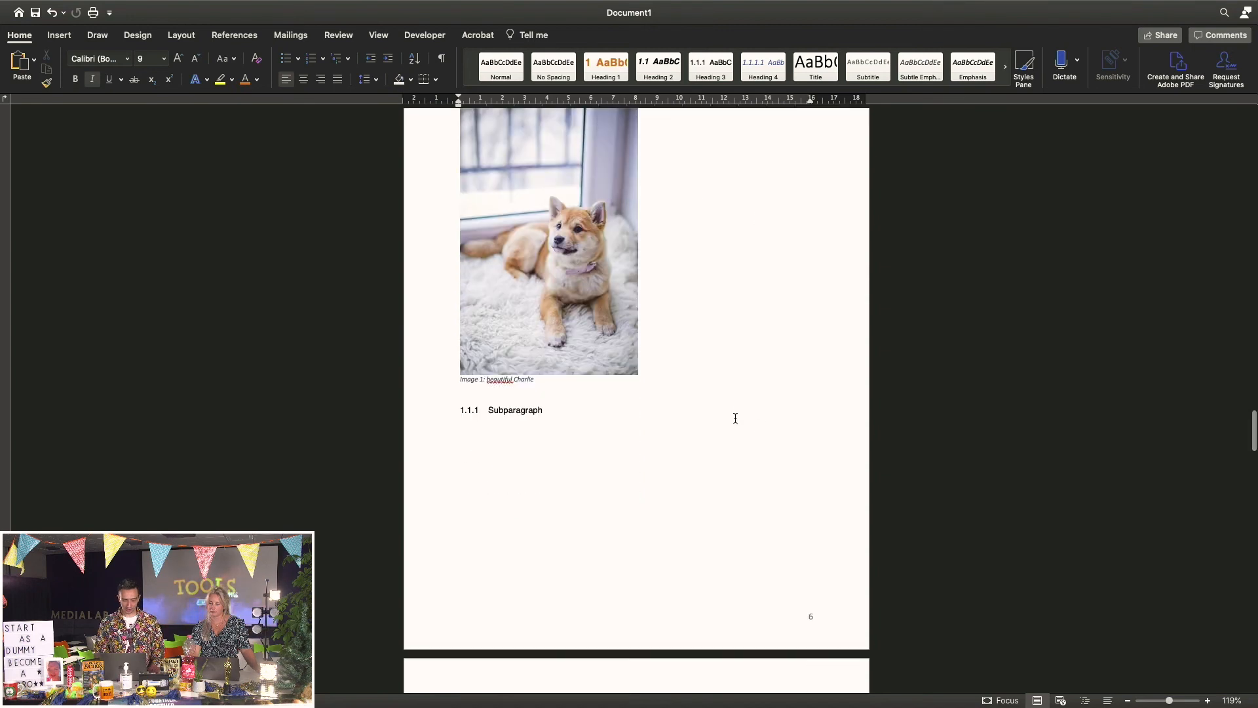
pyautogui.scroll(-3, 735, 418)
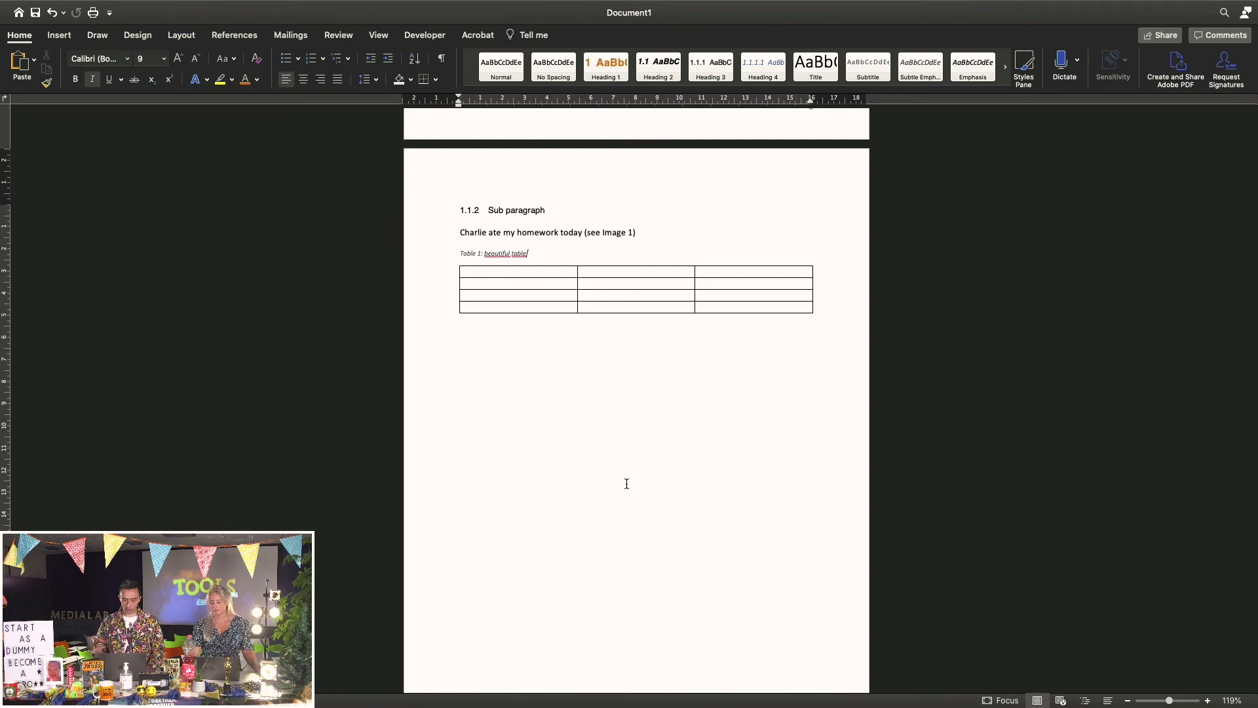
pyautogui.scroll(3, 627, 484)
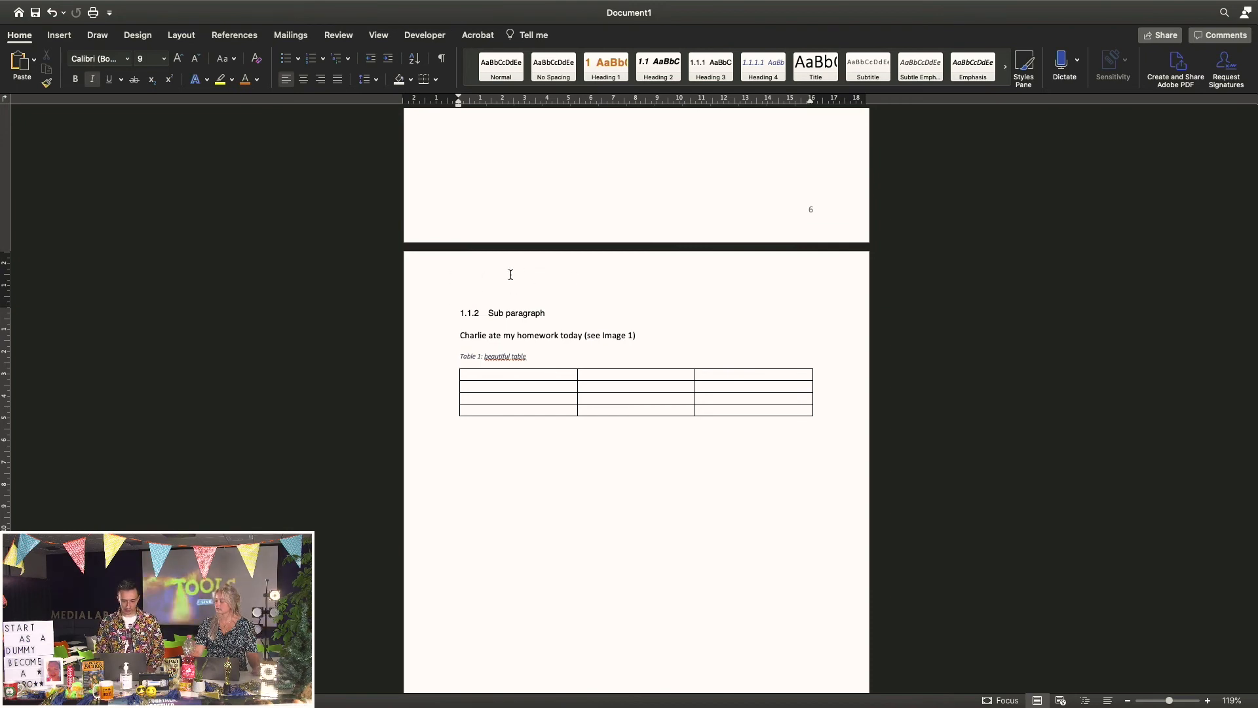
pyautogui.scroll(10, 487, 285)
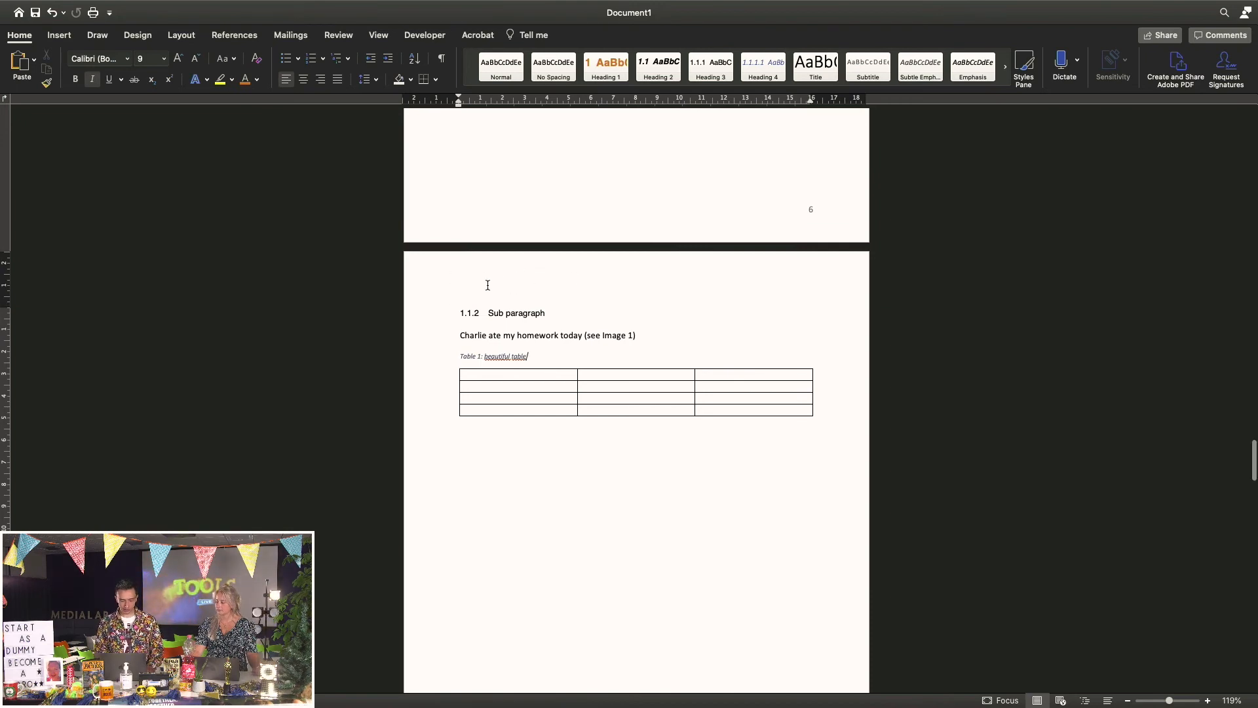
pyautogui.scroll(15, 492, 284)
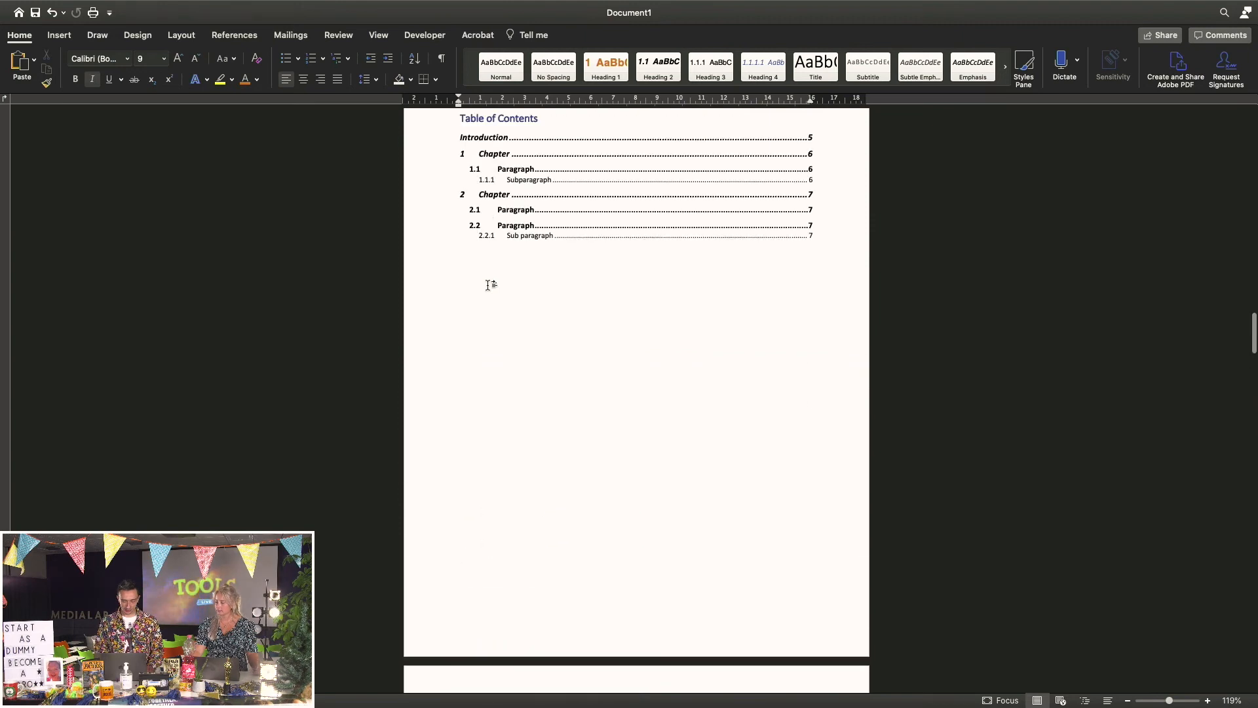
pyautogui.scroll(-8, 491, 284)
pyautogui.scroll(-10, 493, 289)
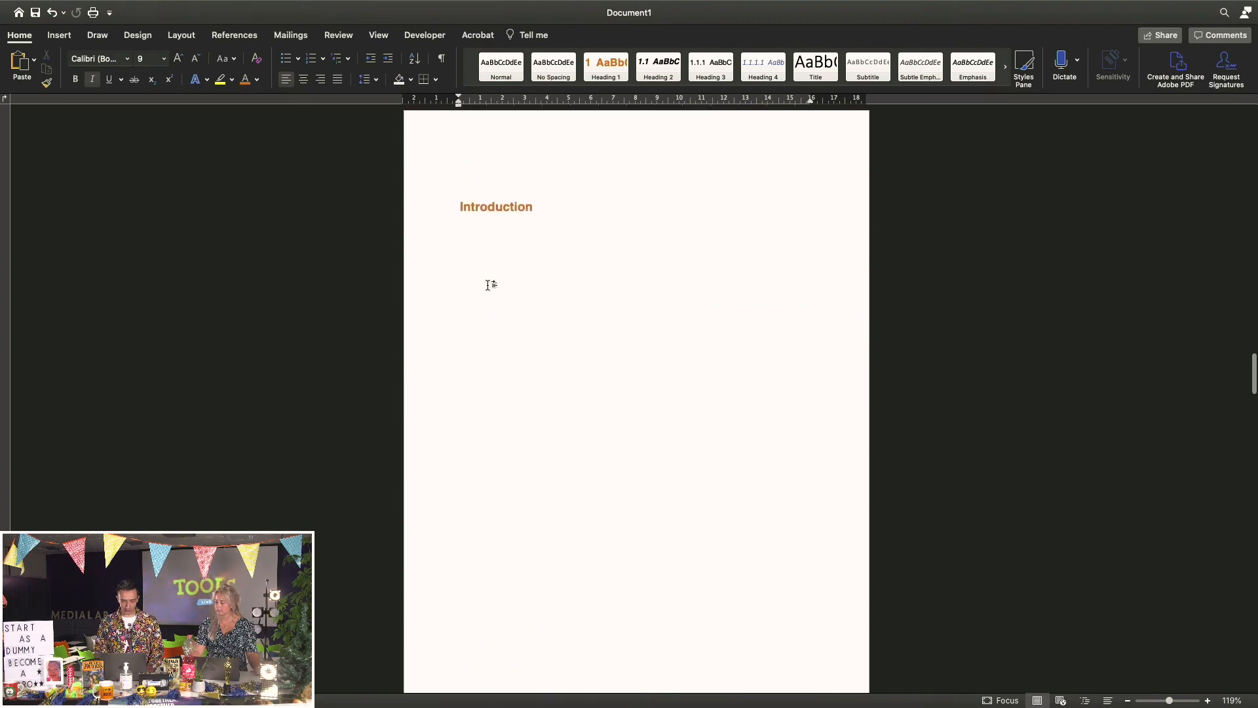
# Open the headers and turn off Link to Previous for the Section 3 header
pyautogui.doubleClick(510, 163)
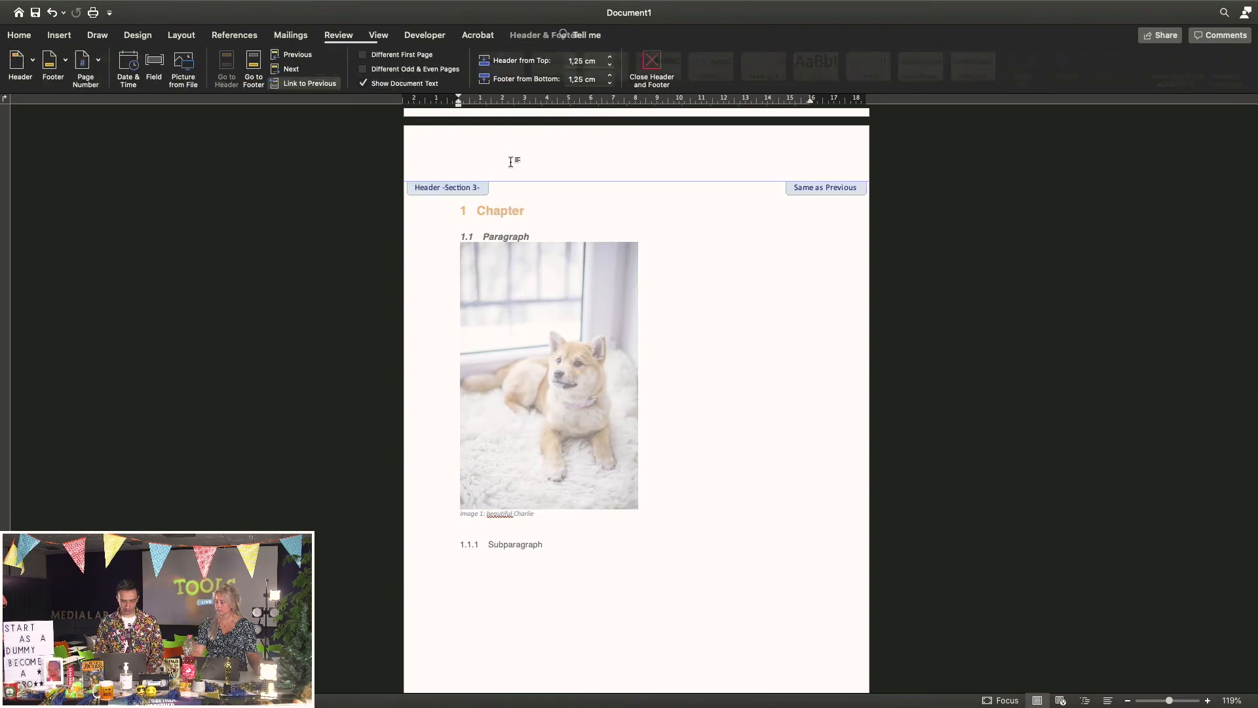
pyautogui.scroll(2, 690, 278)
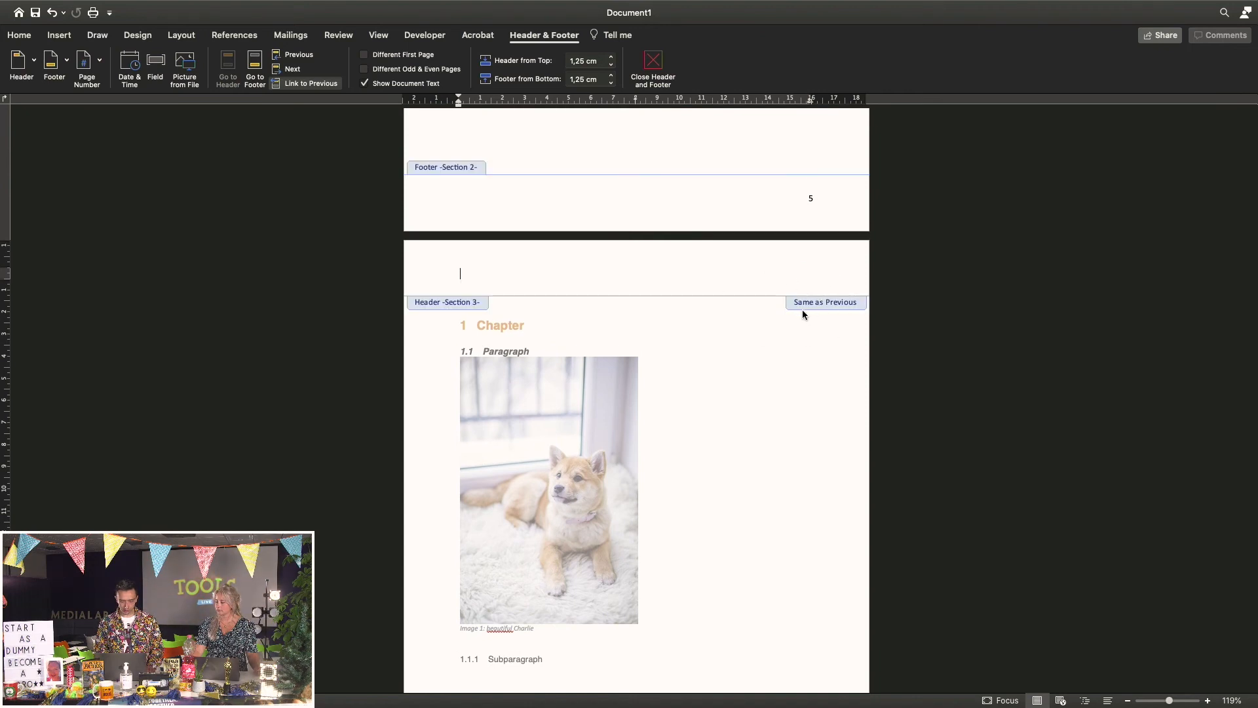
pyautogui.scroll(10, 802, 309)
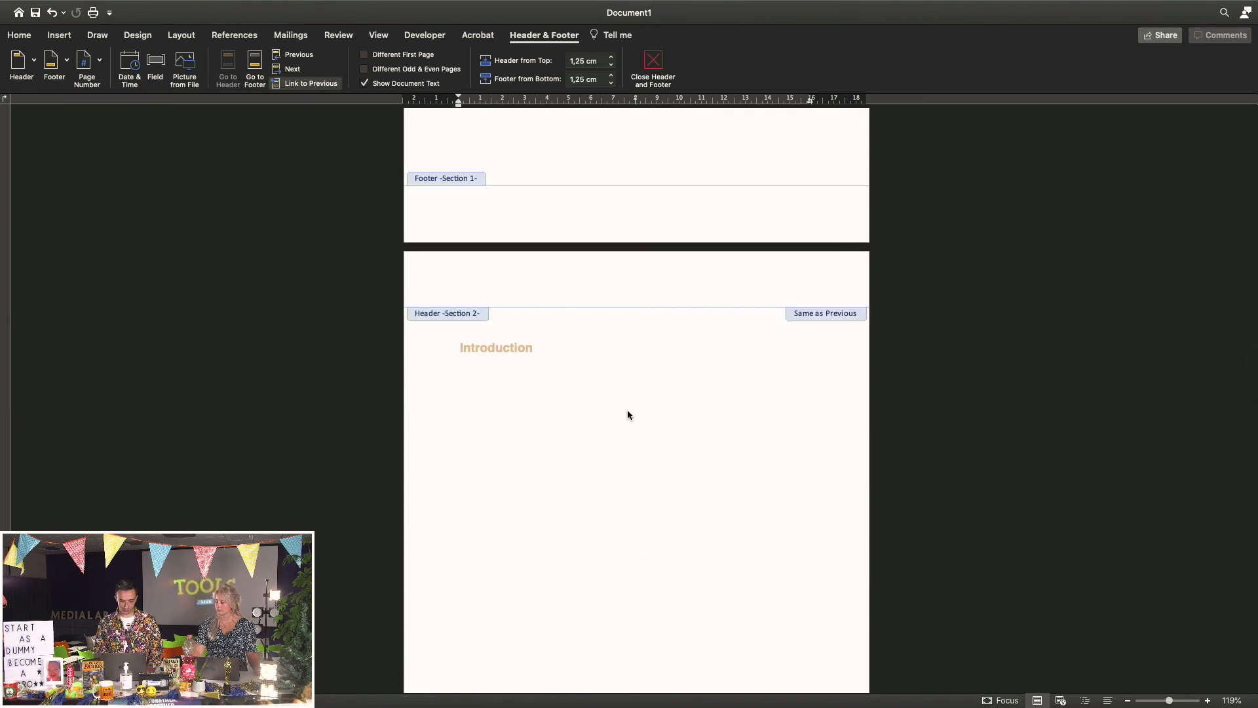
pyautogui.scroll(-10, 693, 502)
pyautogui.click(704, 354)
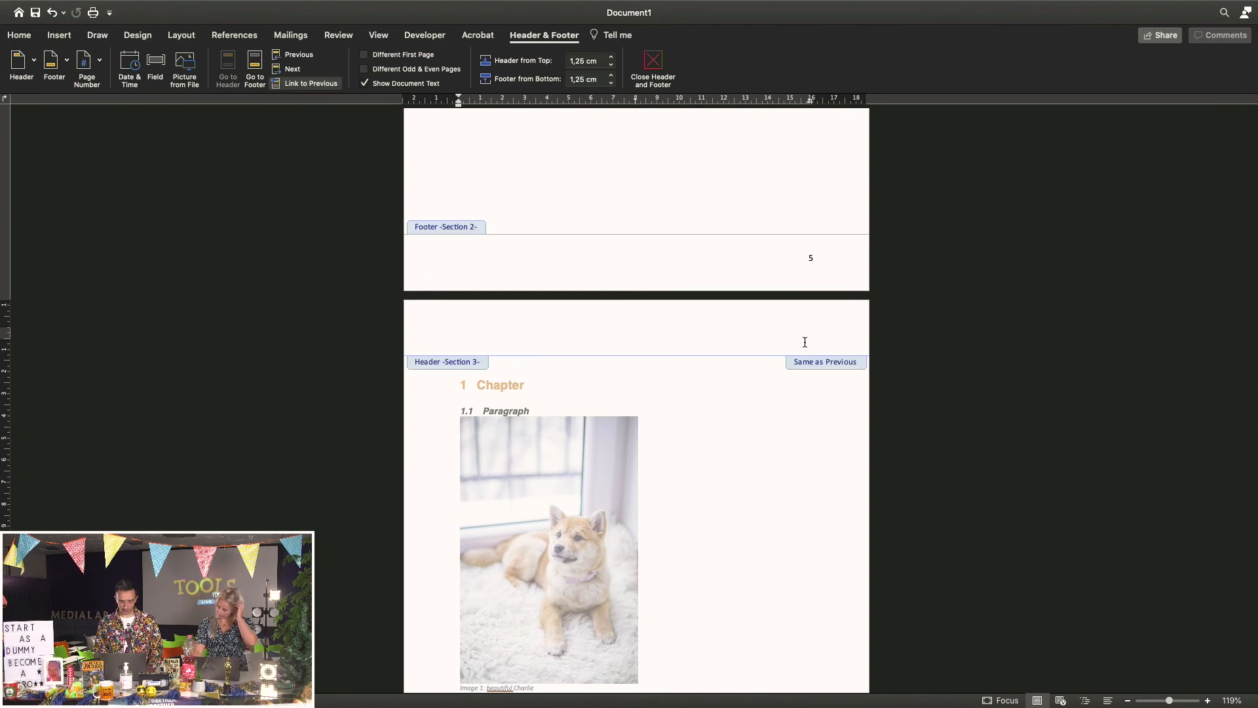
pyautogui.click(287, 86)
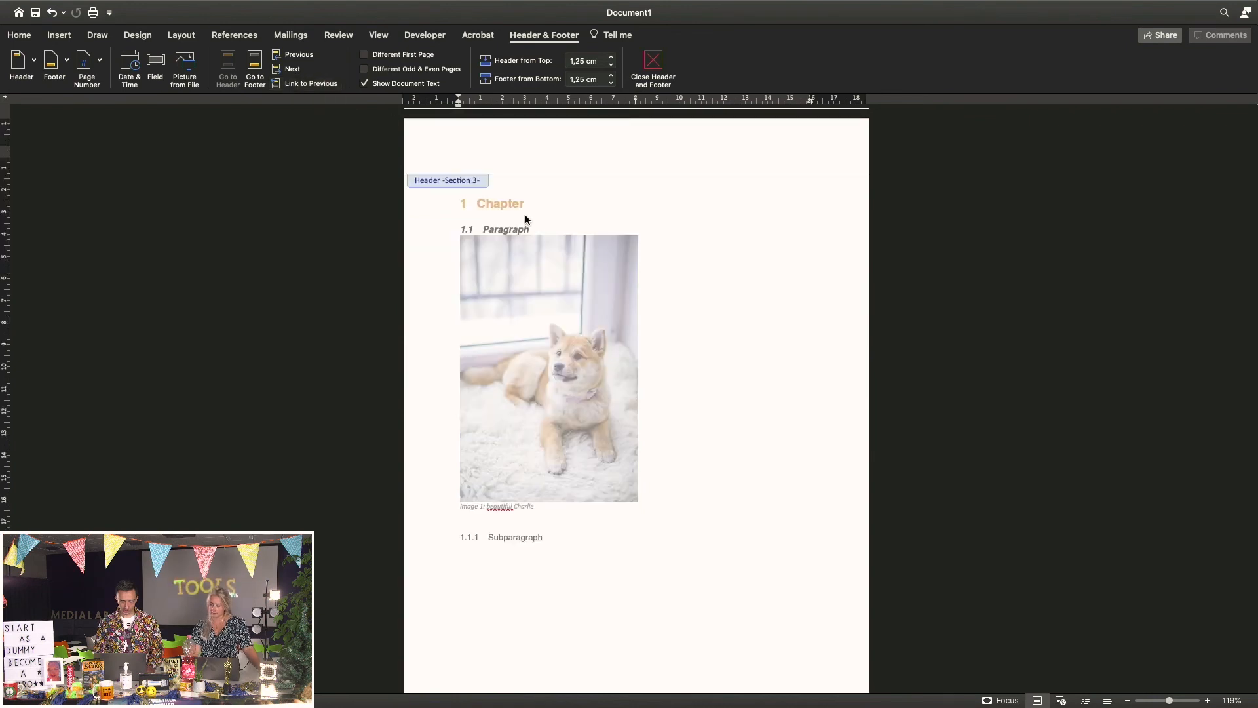
pyautogui.scroll(3, 549, 234)
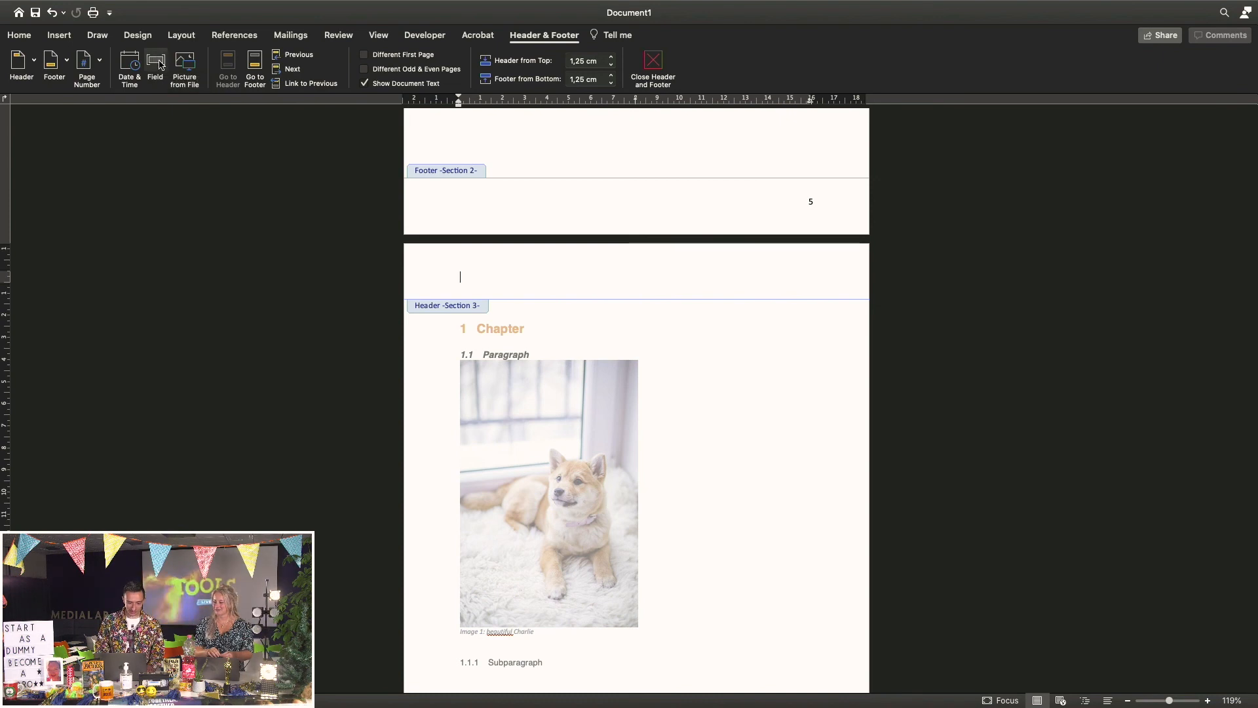
# In the Field dialog, select StyleRef from the Links and References category
pyautogui.click(160, 64)
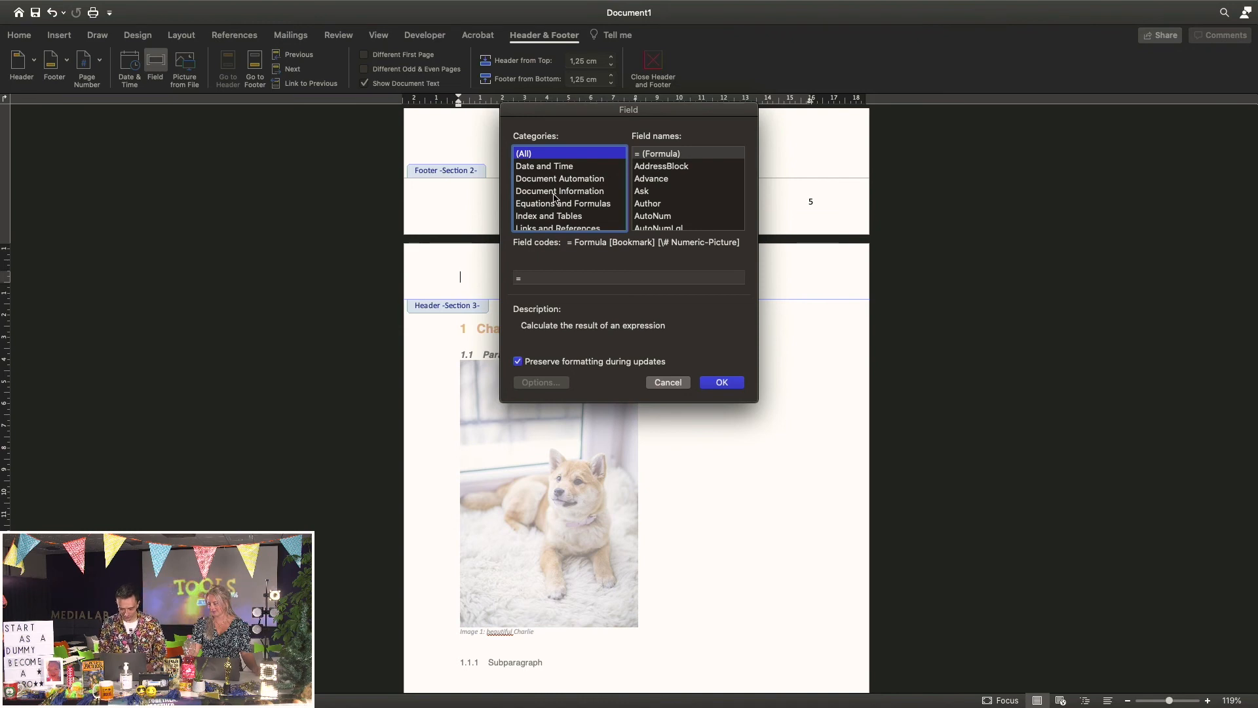
pyautogui.scroll(-1, 555, 197)
pyautogui.scroll(-3, 555, 197)
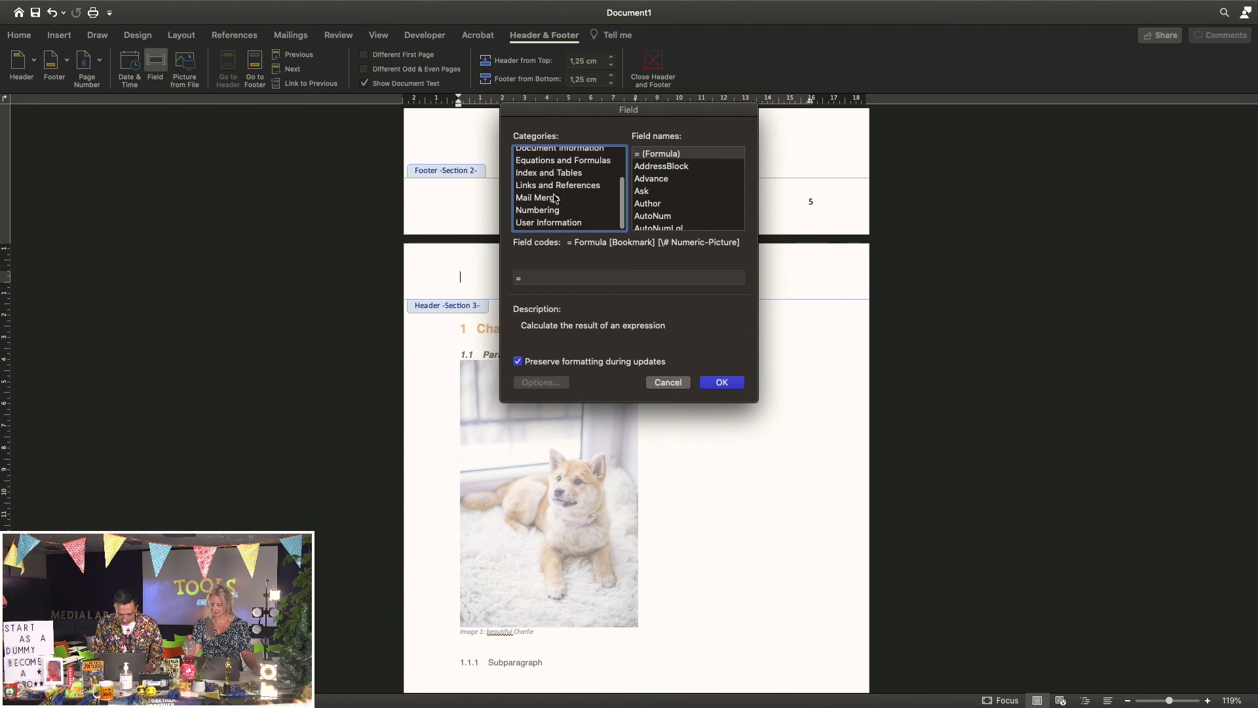
pyautogui.scroll(3, 555, 197)
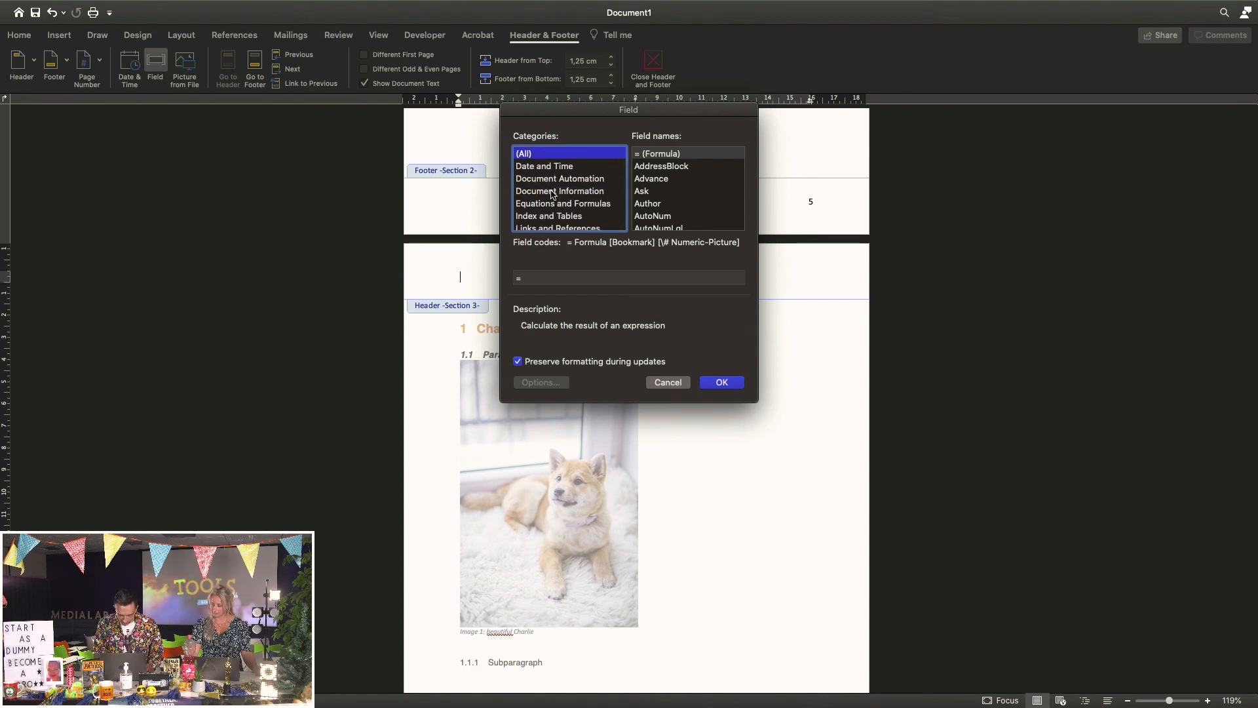
pyautogui.scroll(-1, 559, 194)
pyautogui.scroll(-2, 559, 194)
pyautogui.click(534, 190)
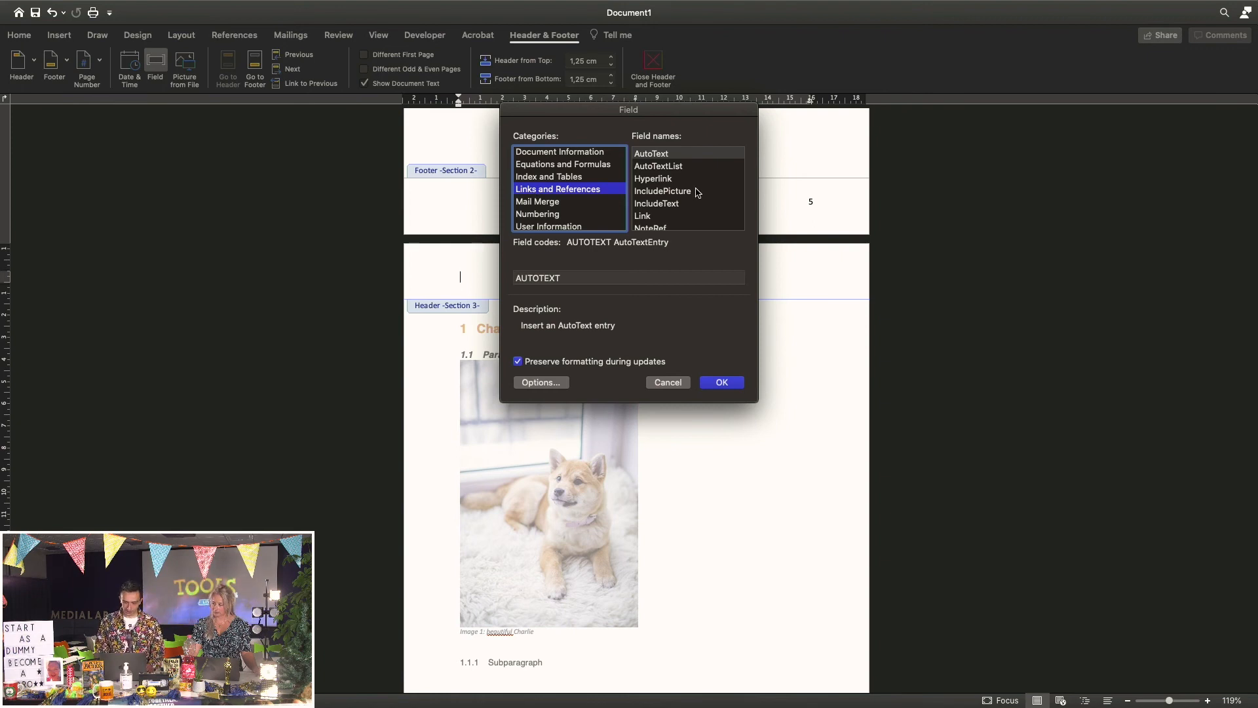
pyautogui.scroll(-3, 698, 193)
pyautogui.scroll(-1, 697, 193)
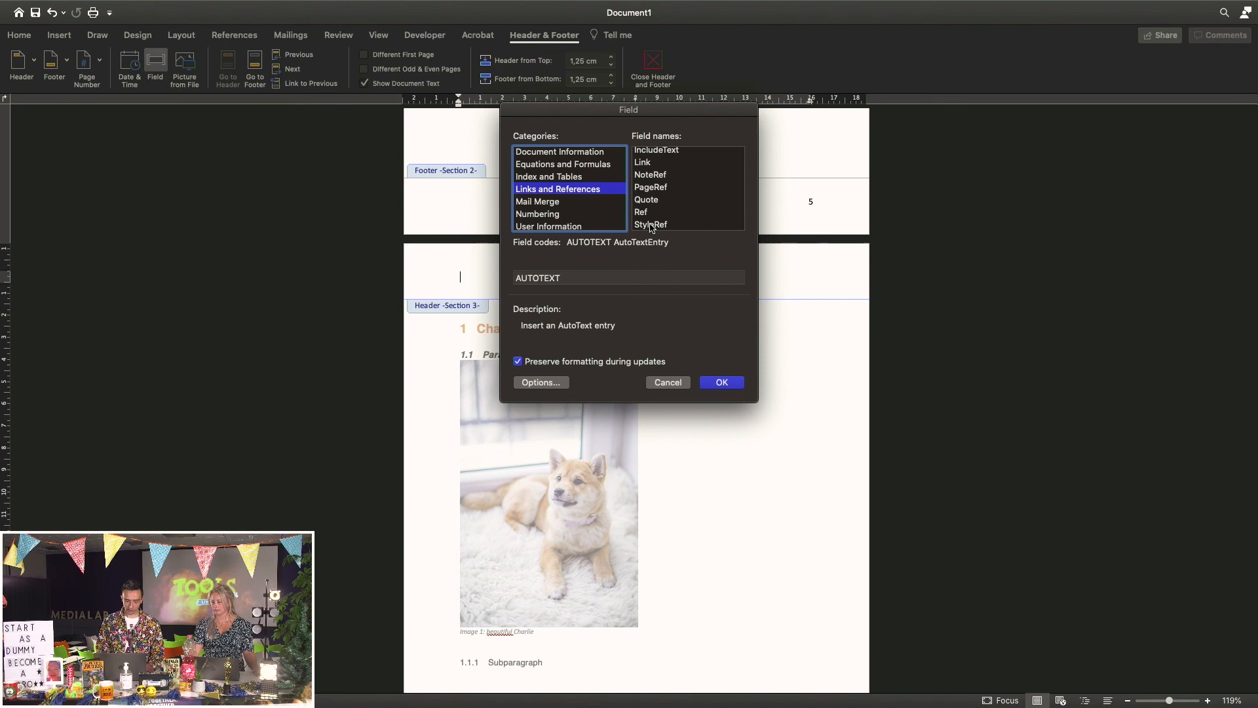
pyautogui.click(651, 224)
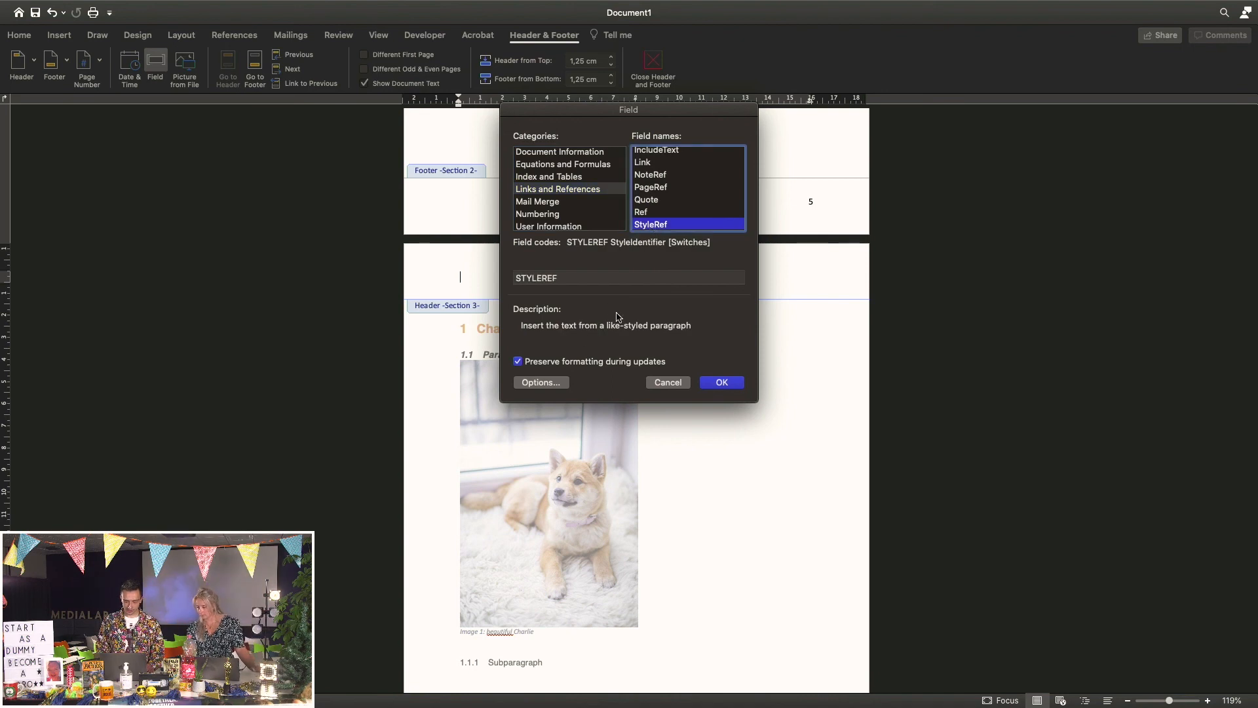
# Set the StyleRef field's style to Heading 1, producing STYLEREF "Heading 1"
pyautogui.click(540, 383)
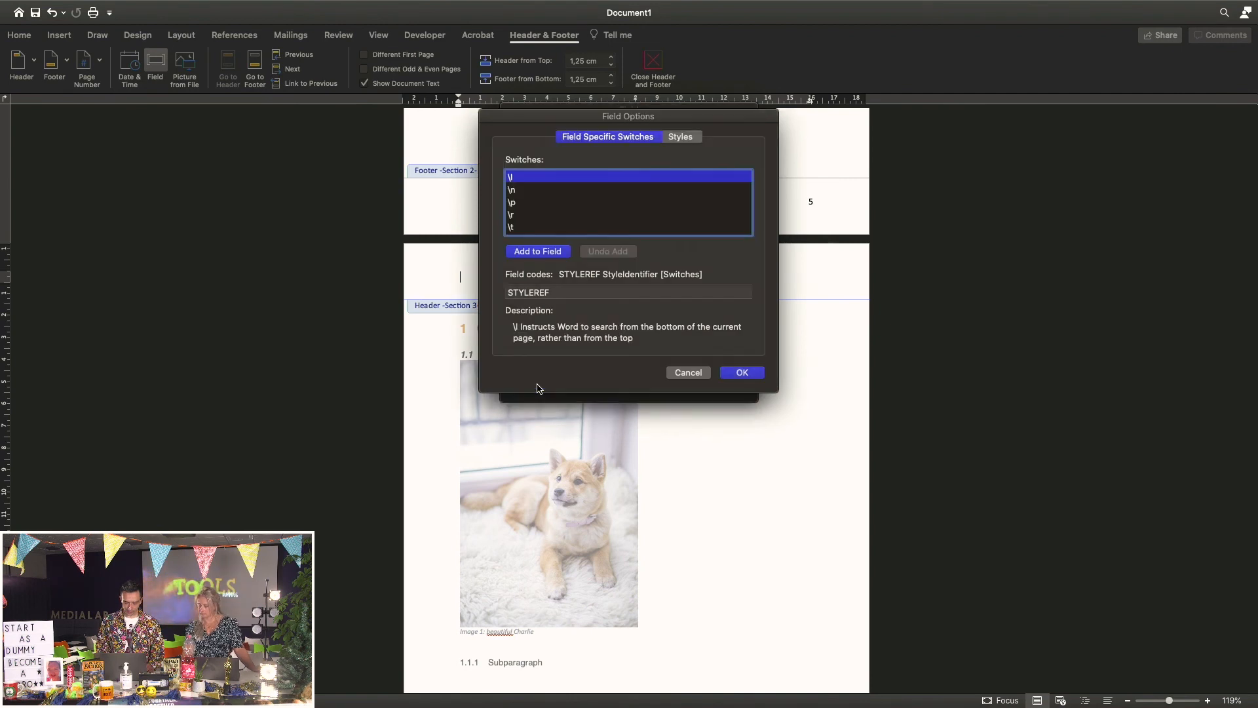
pyautogui.click(679, 137)
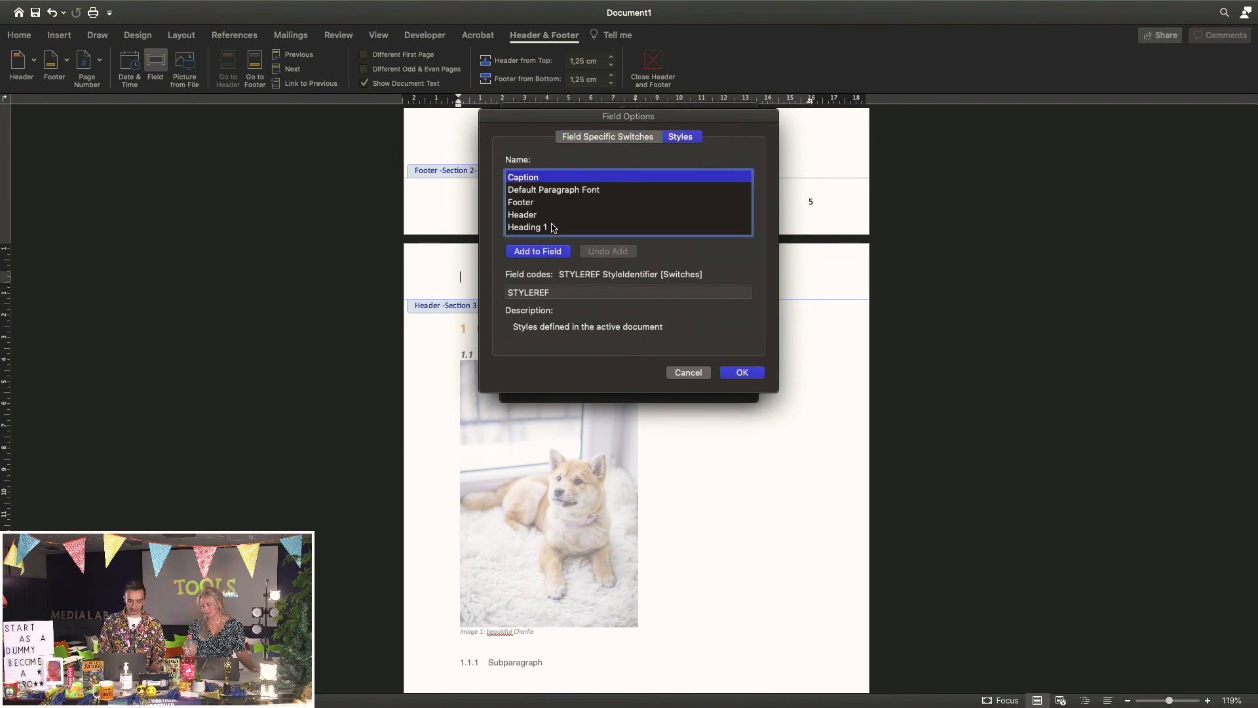
pyautogui.scroll(-1, 550, 226)
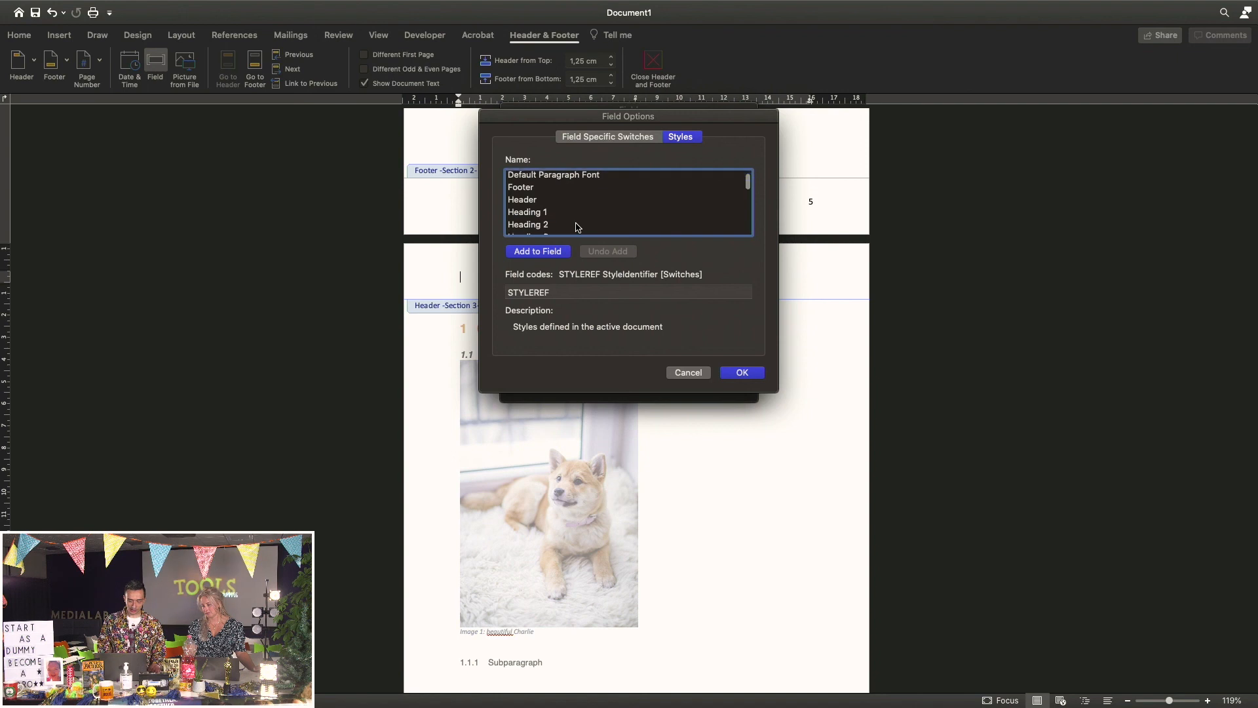
pyautogui.click(533, 216)
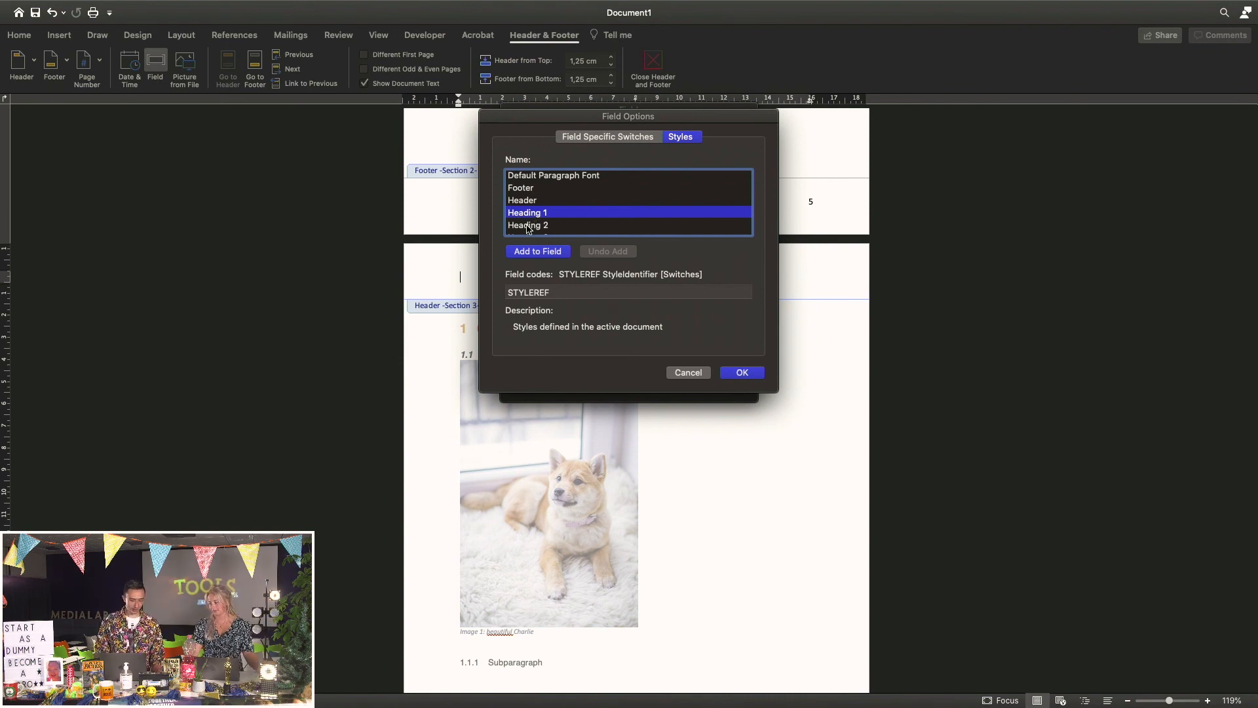
pyautogui.click(528, 226)
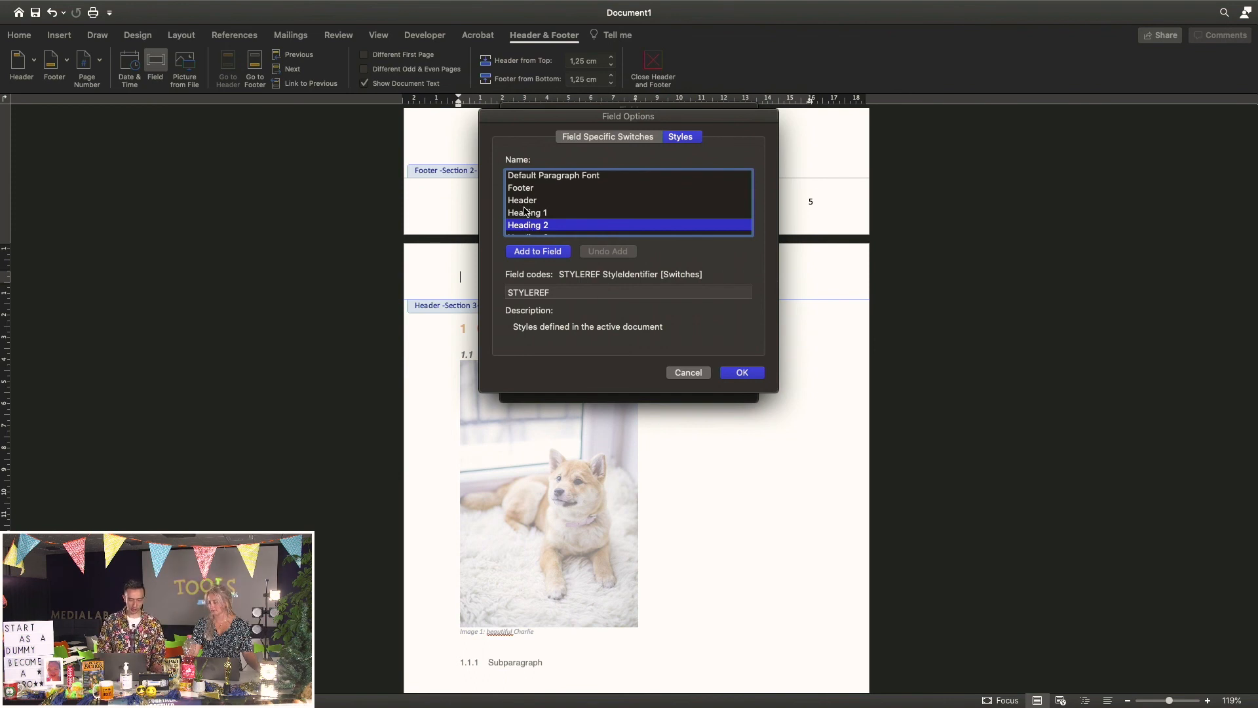
pyautogui.click(535, 214)
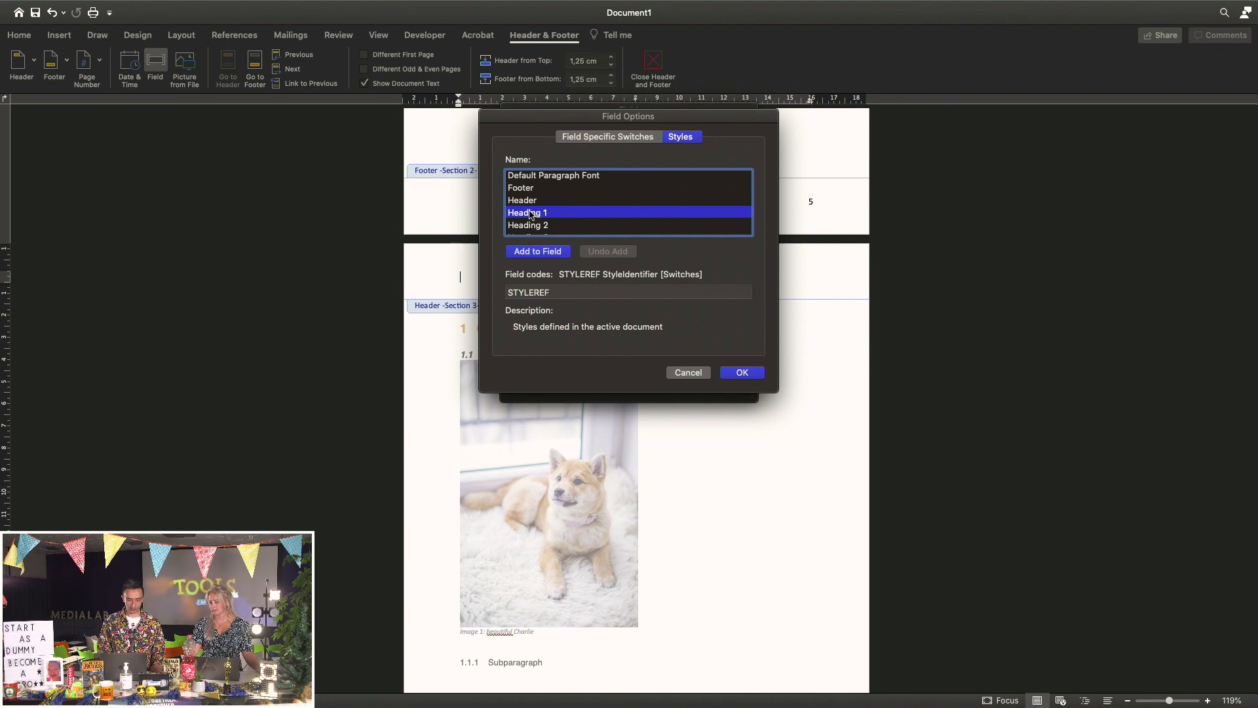
pyautogui.click(536, 253)
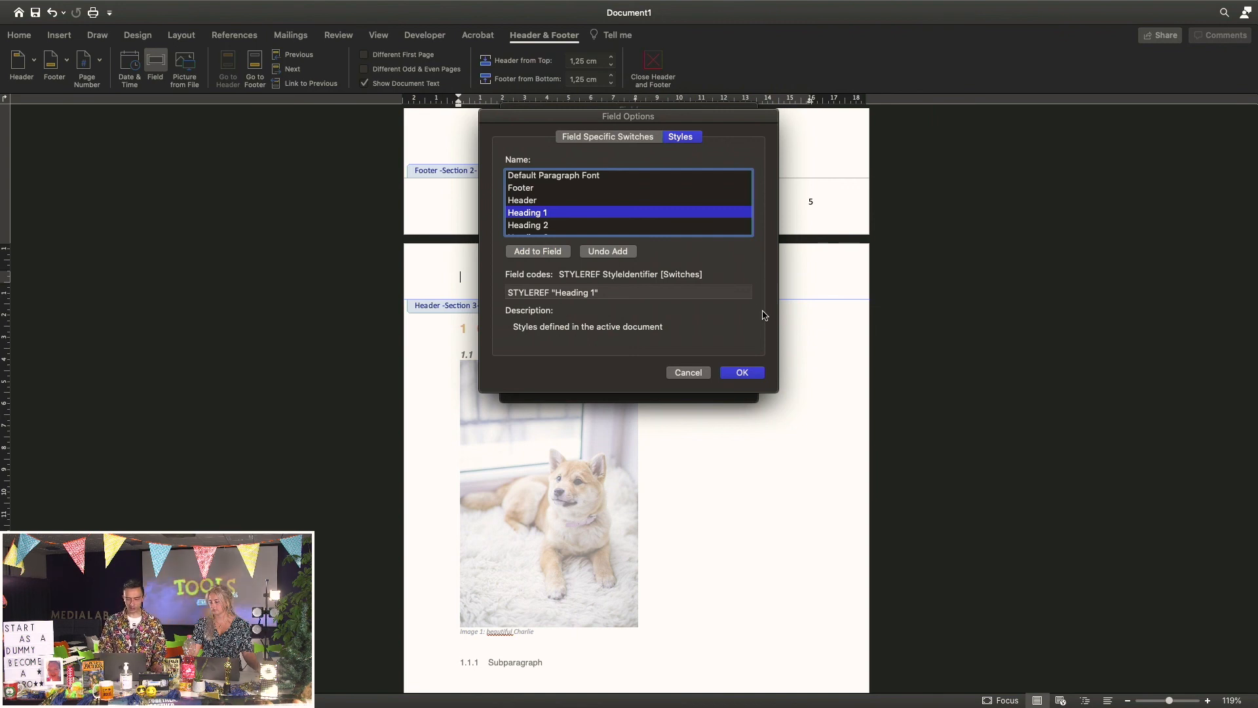
pyautogui.click(744, 373)
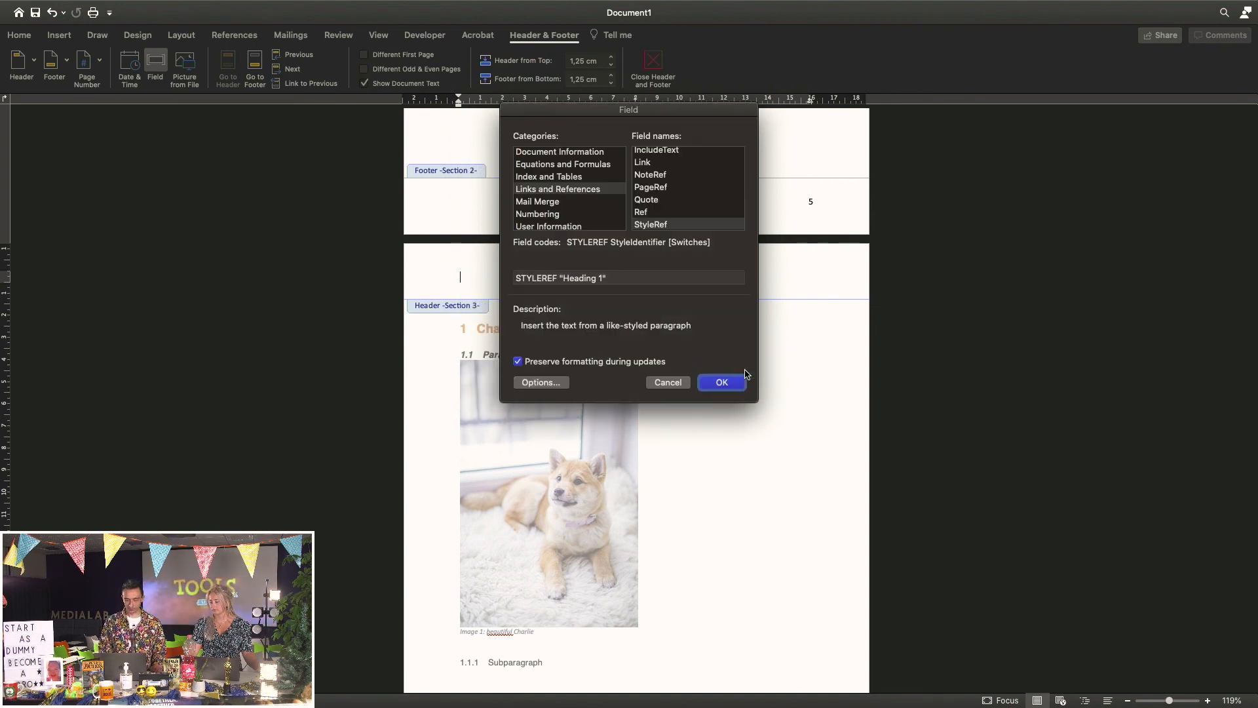
# Insert the StyleRef field into the Section 3 header, then rename the first heading 'The beautiful dog Charlie'
pyautogui.click(722, 382)
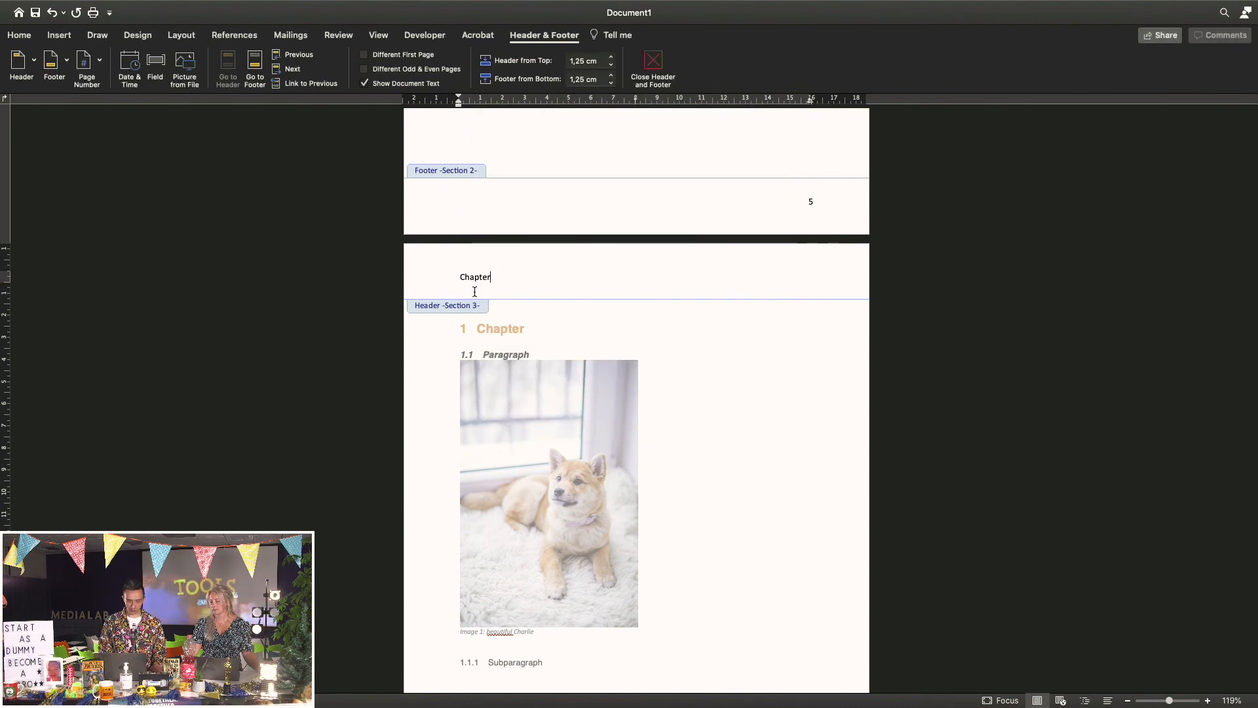
pyautogui.doubleClick(679, 386)
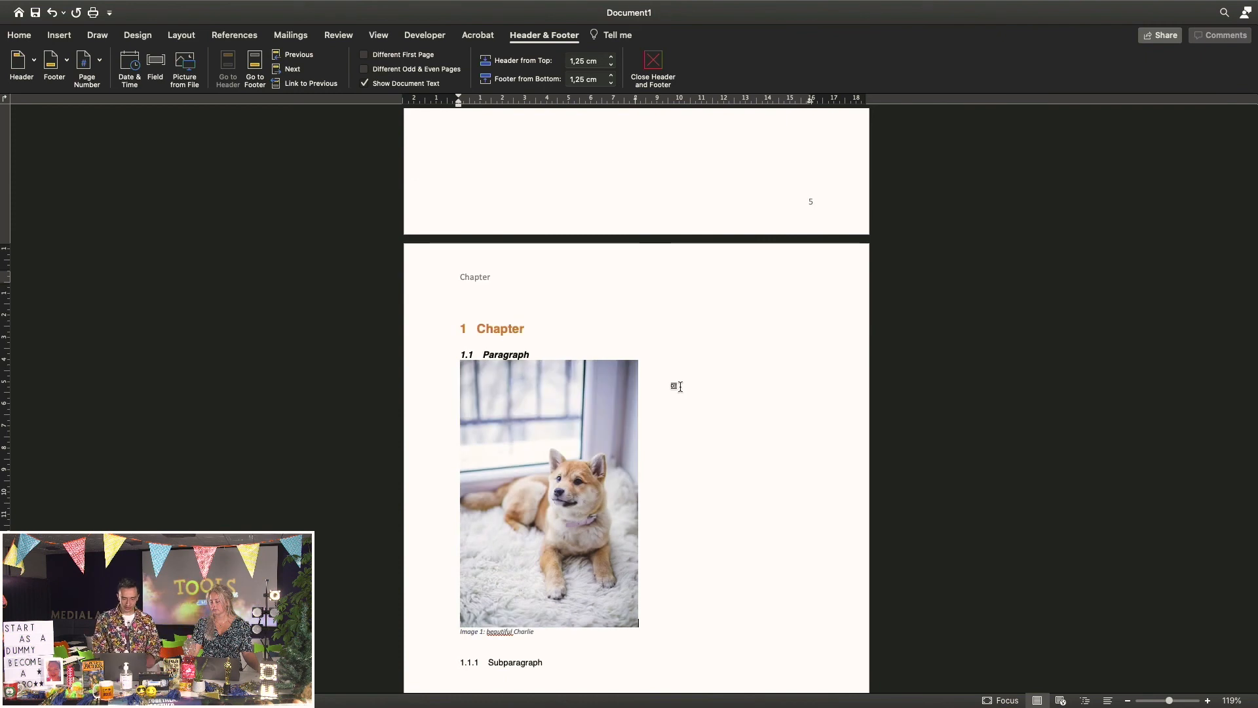
pyautogui.doubleClick(523, 331)
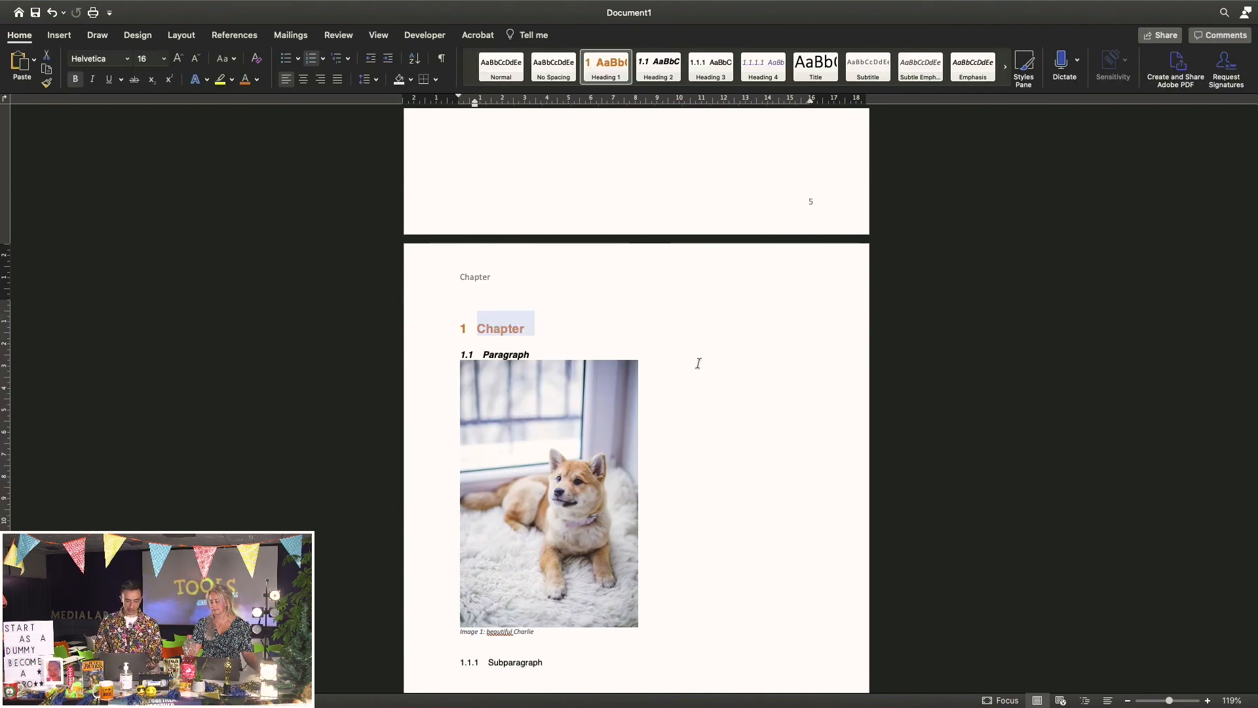
pyautogui.write('The')
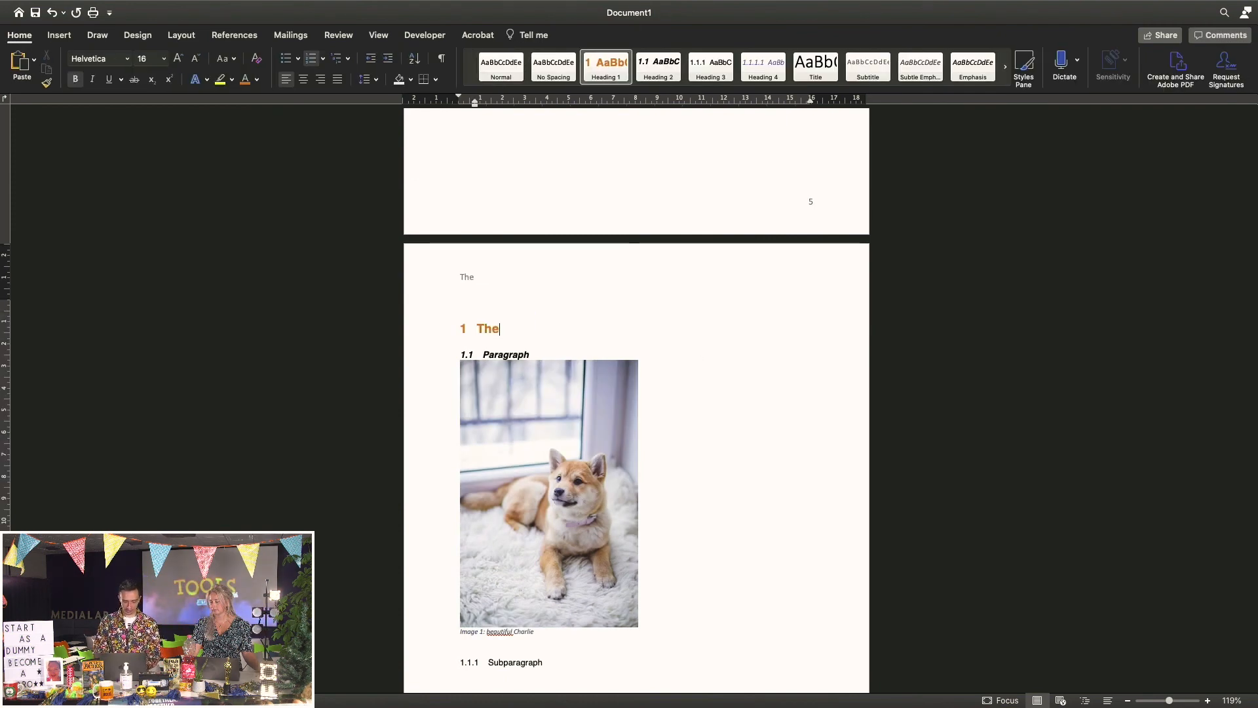
pyautogui.write(' beautiful dog Charlie')
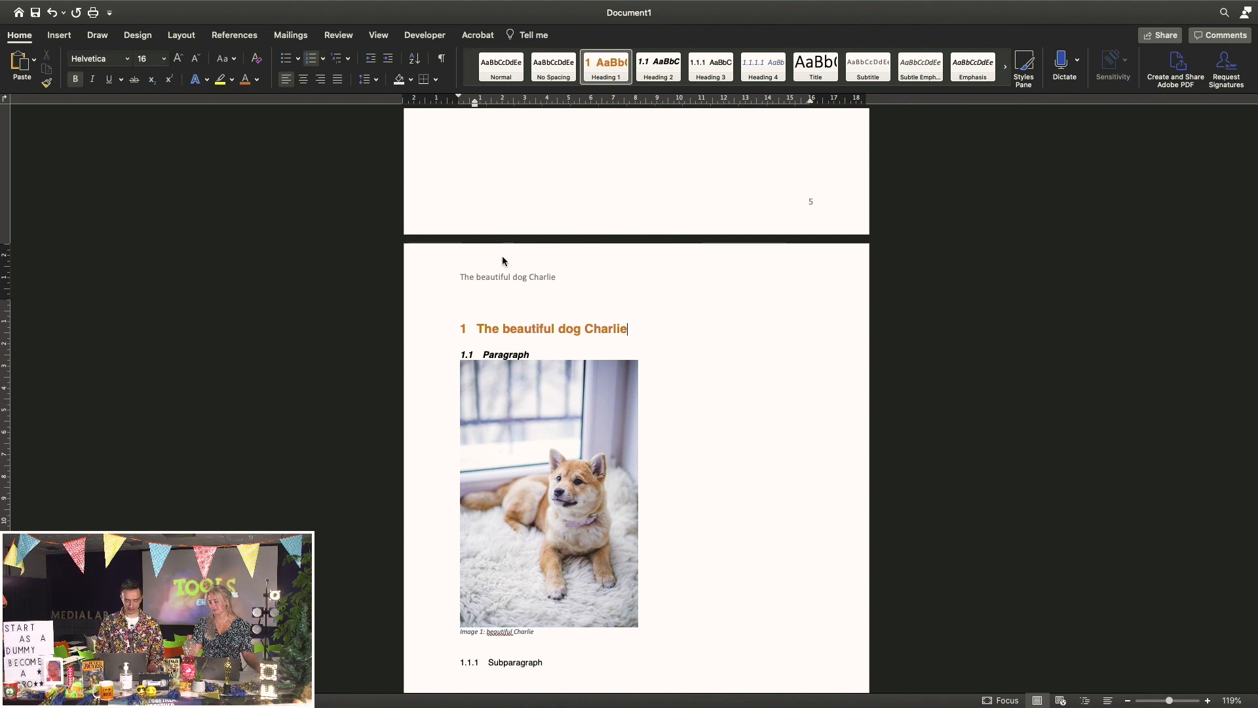
# Refresh the table page's header so its StyleRef field shows 'The beautiful dog Charlie'
pyautogui.scroll(-15, 690, 386)
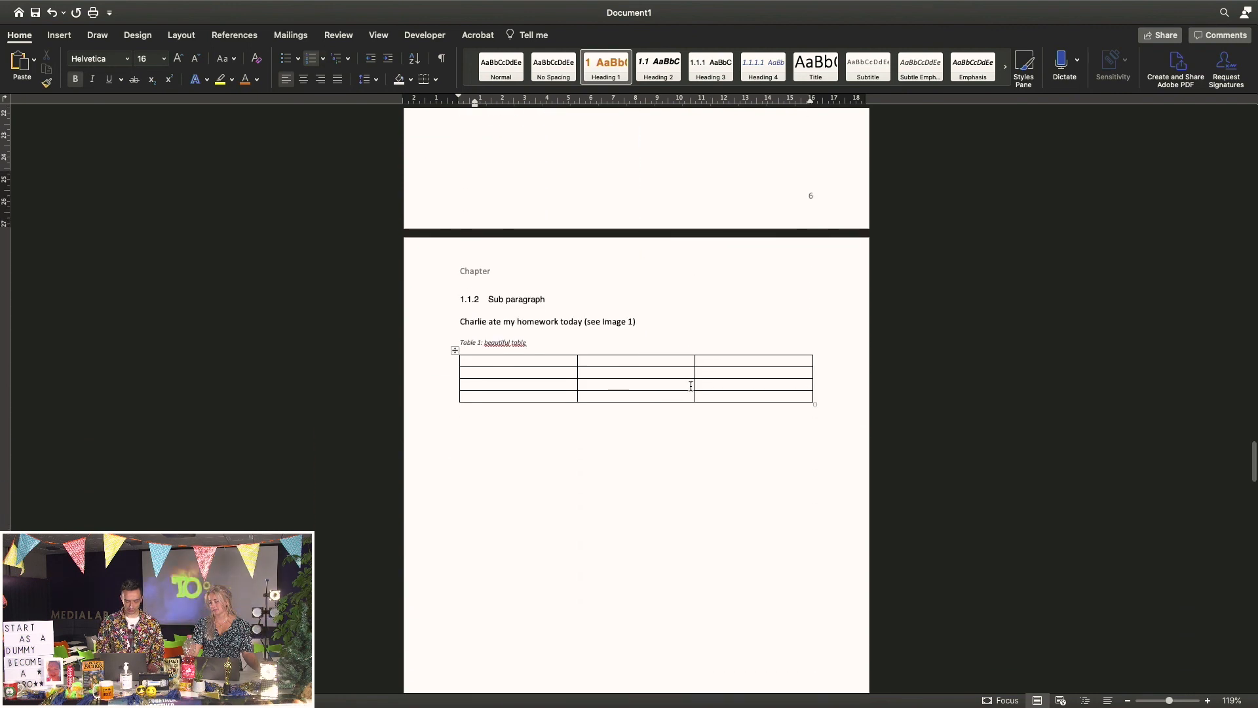
pyautogui.scroll(-2, 691, 386)
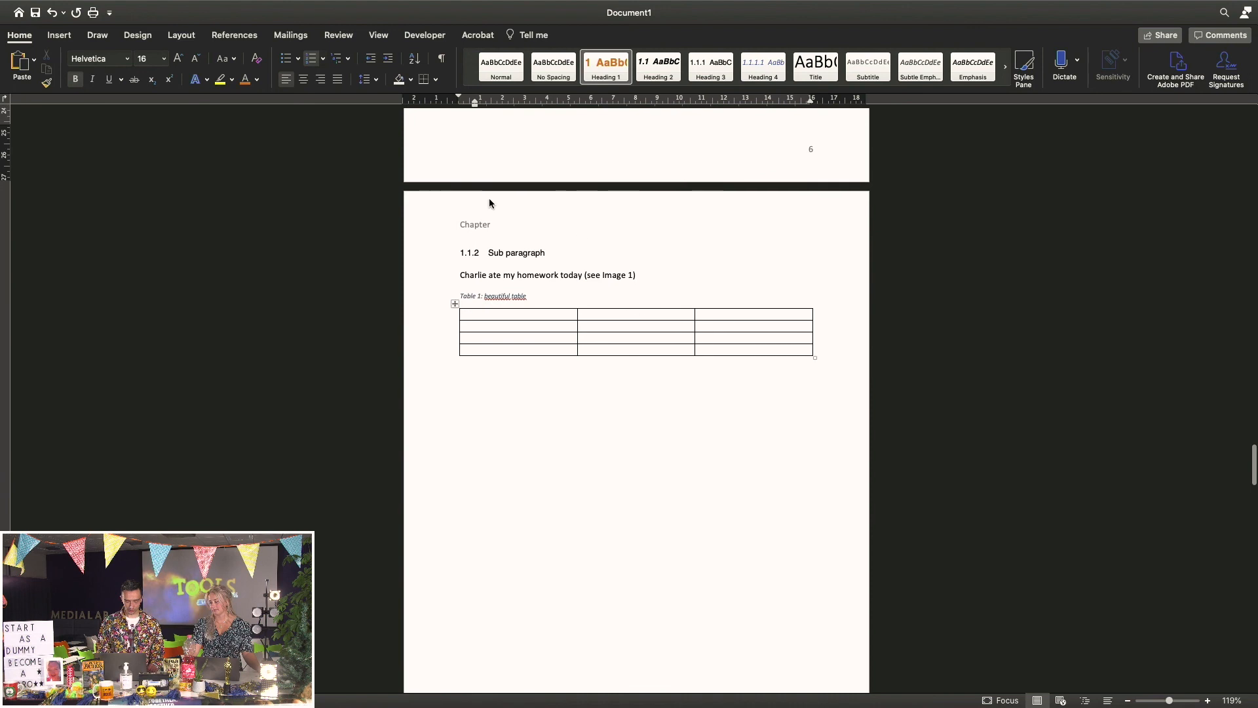
pyautogui.doubleClick(495, 226)
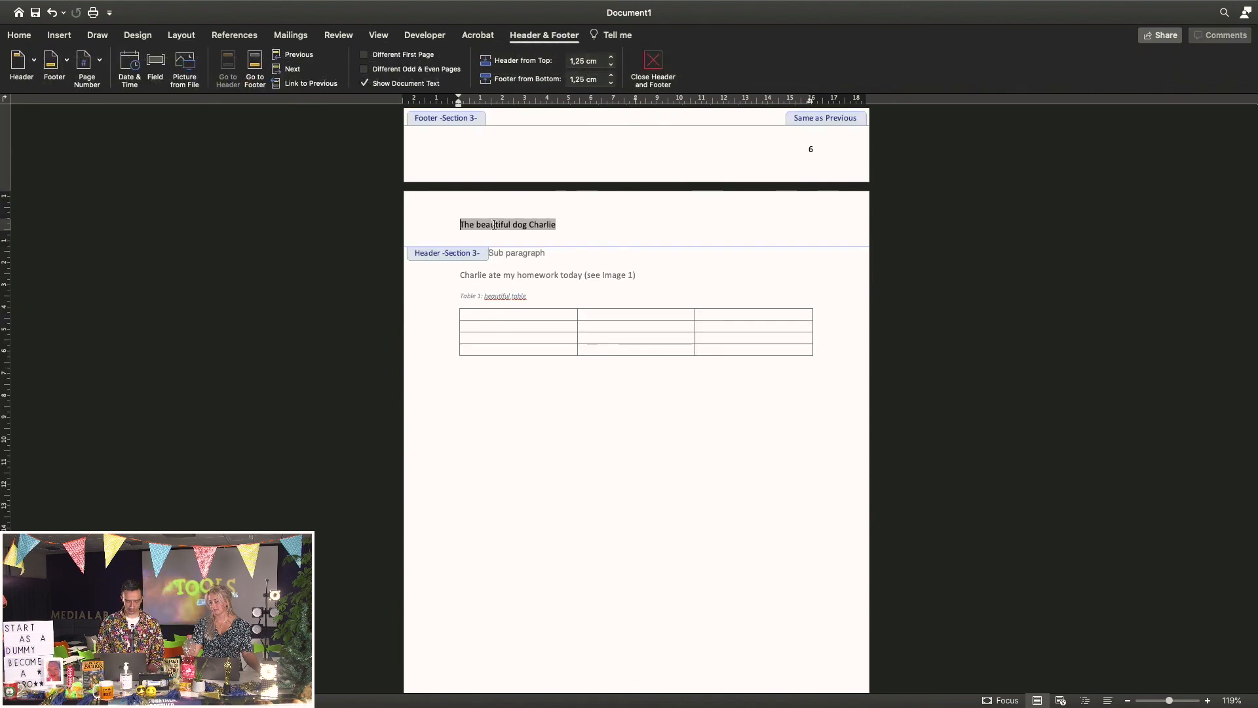
pyautogui.doubleClick(557, 399)
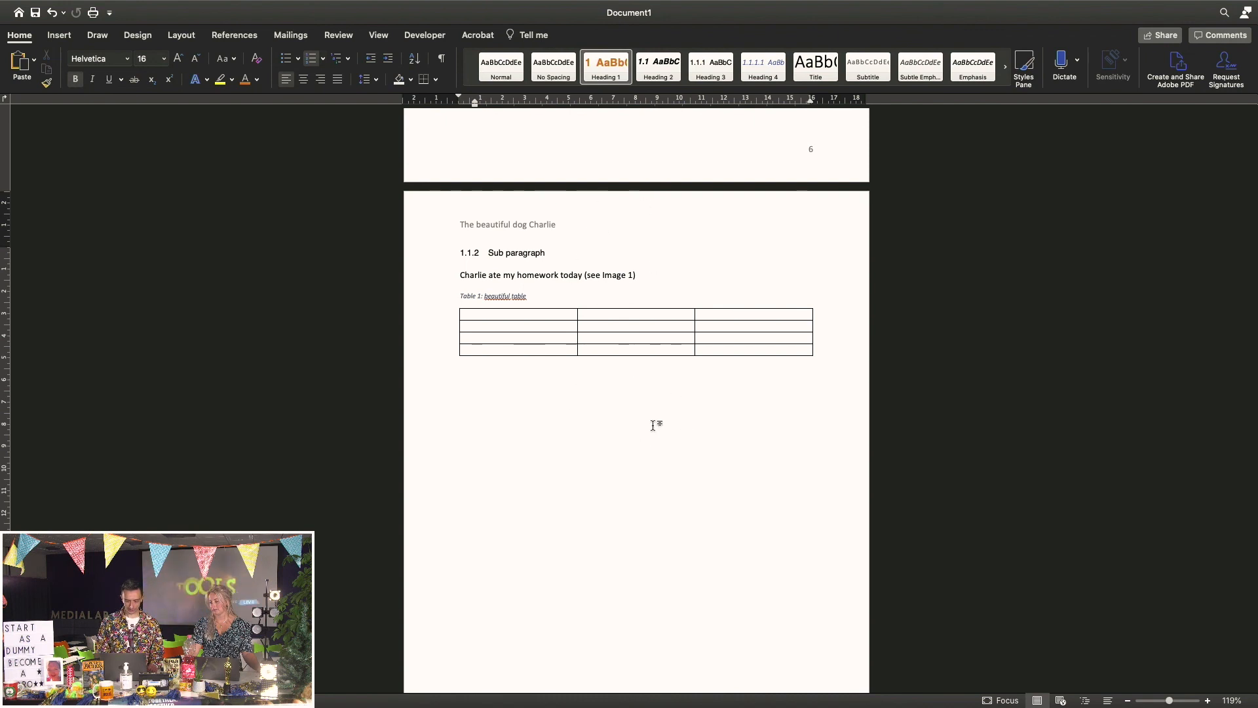
pyautogui.scroll(-15, 653, 425)
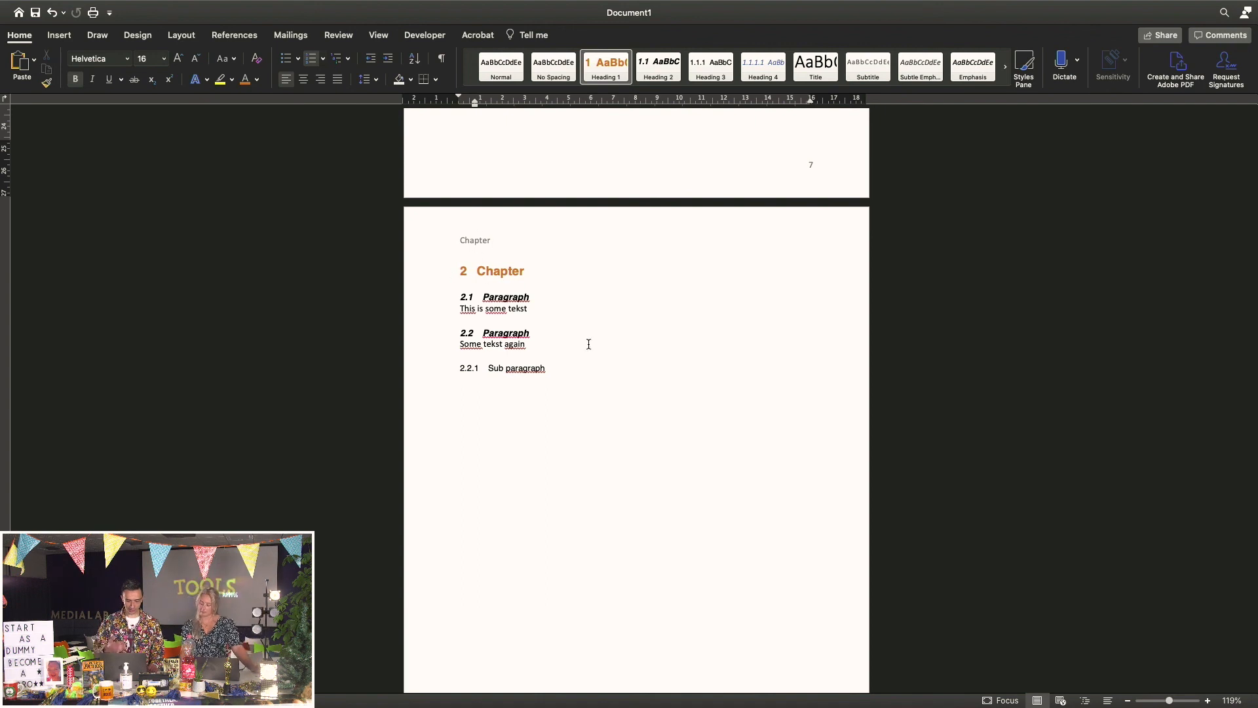
pyautogui.scroll(15, 589, 344)
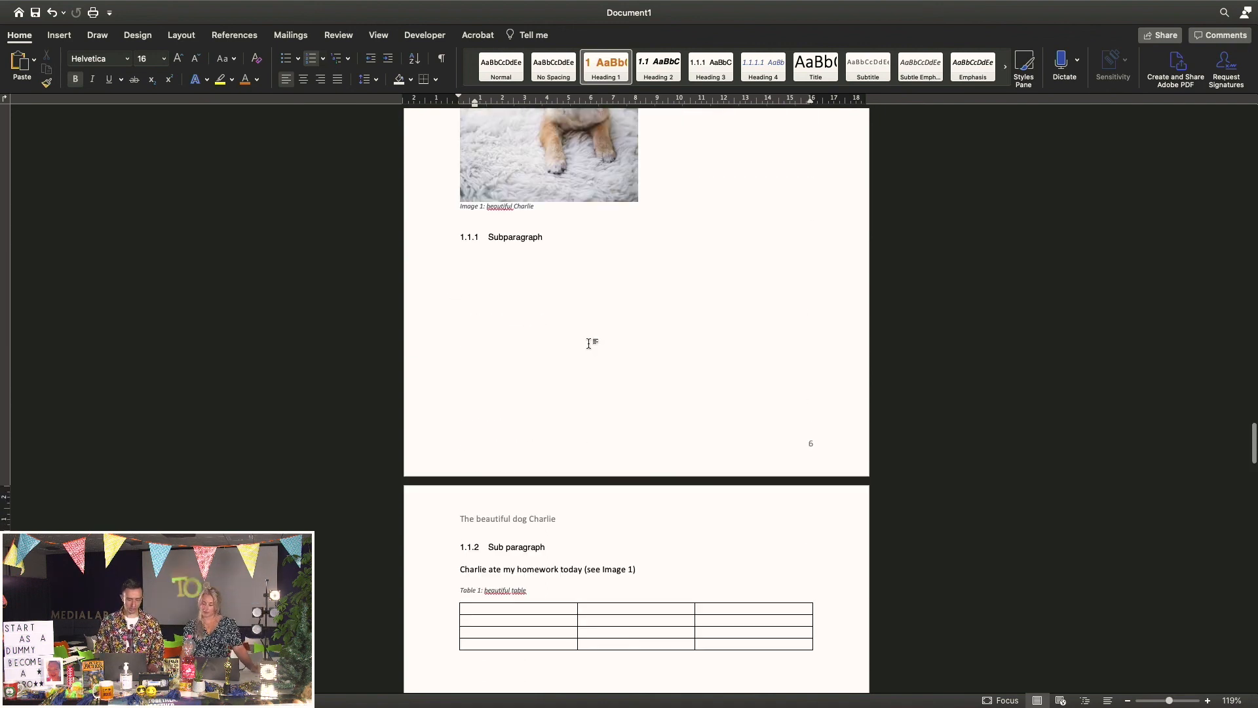
pyautogui.scroll(8, 589, 344)
pyautogui.scroll(-3, 589, 344)
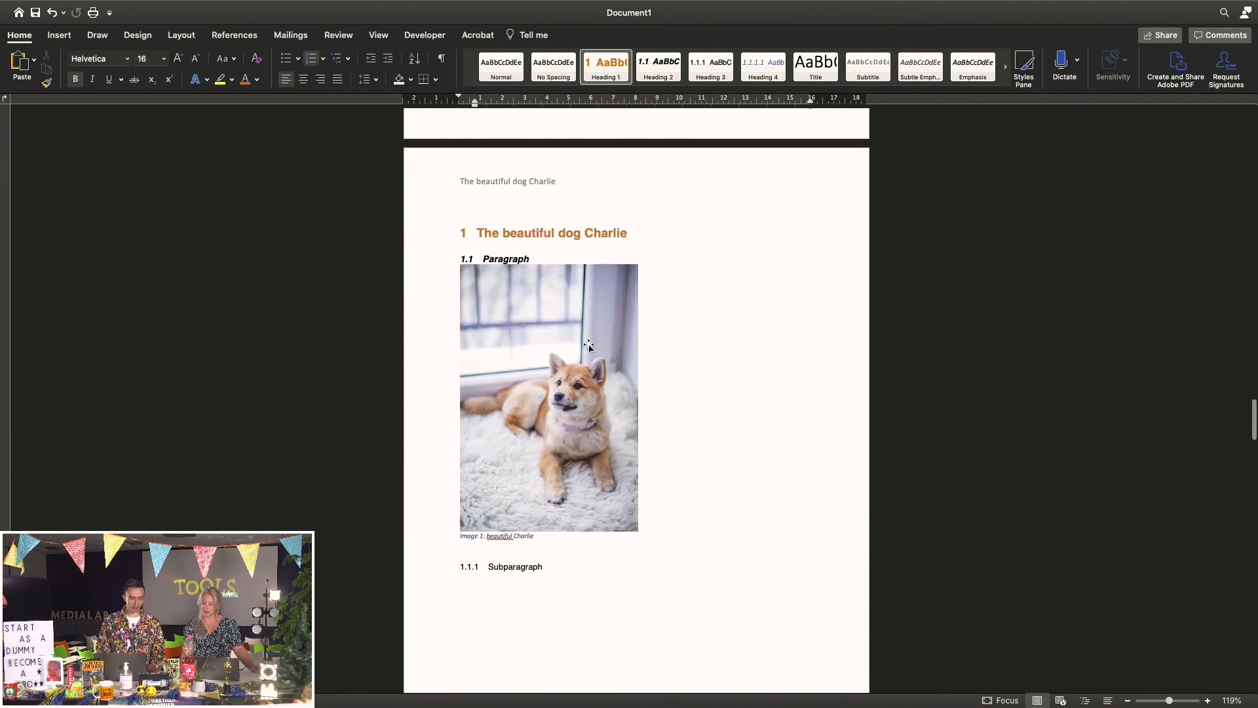
pyautogui.scroll(-1, 589, 346)
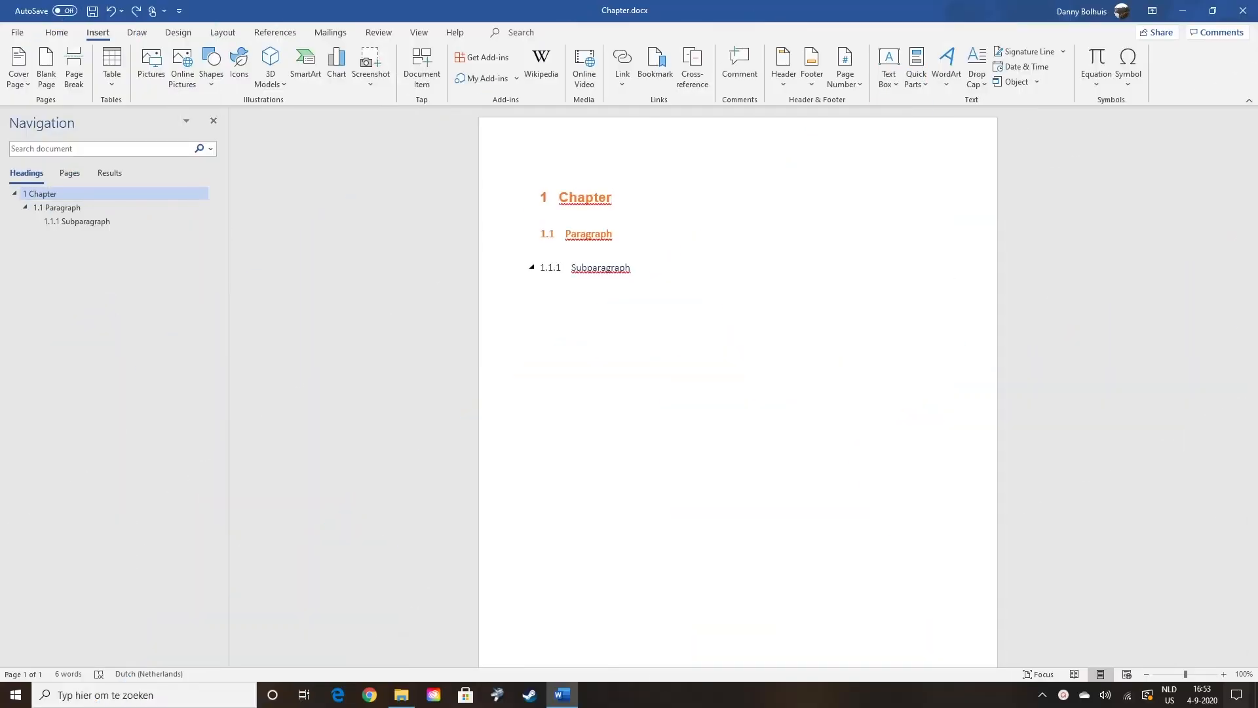
# Insert a Links and References StyleRef field referencing Heading 1 into the Chapter.docx header
pyautogui.doubleClick(631, 156)
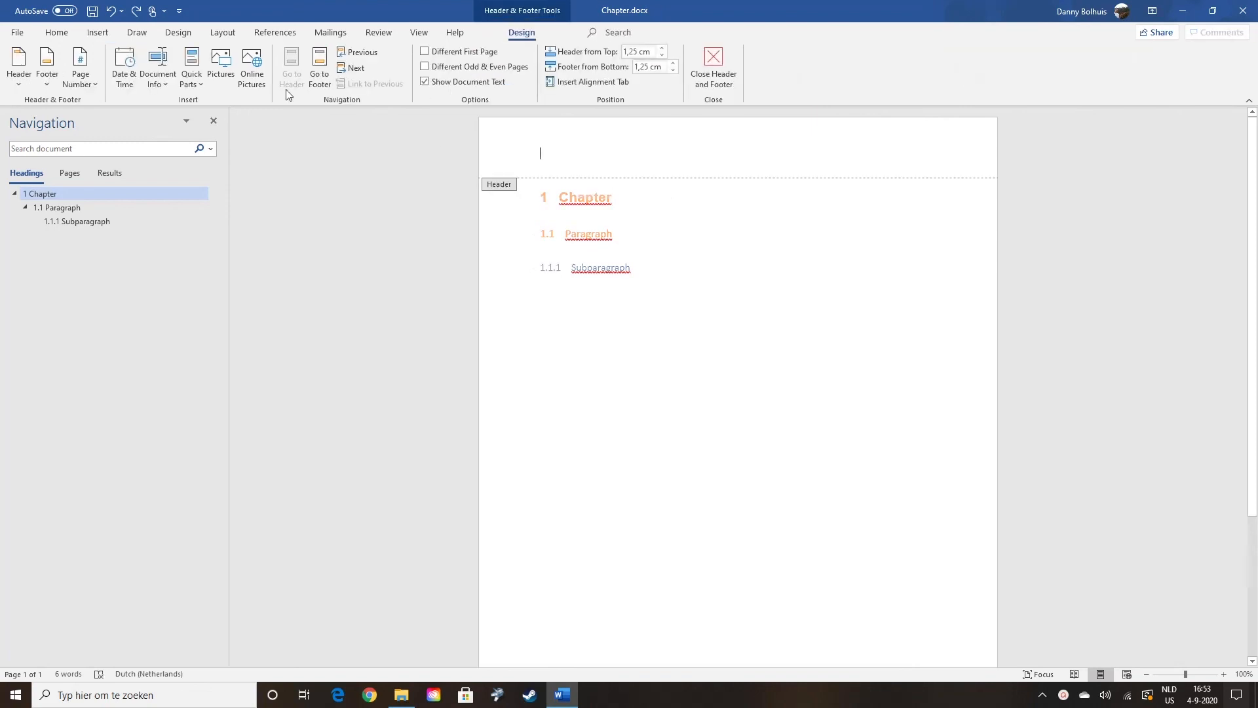
pyautogui.click(98, 33)
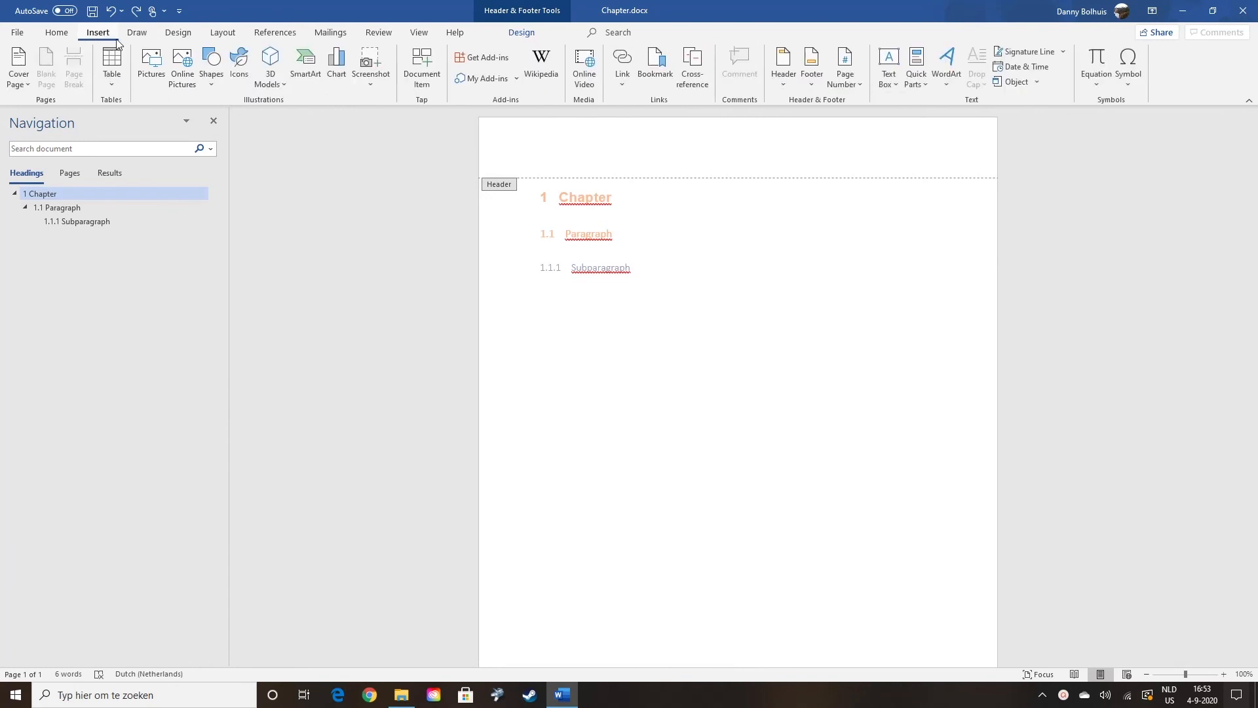
pyautogui.click(917, 79)
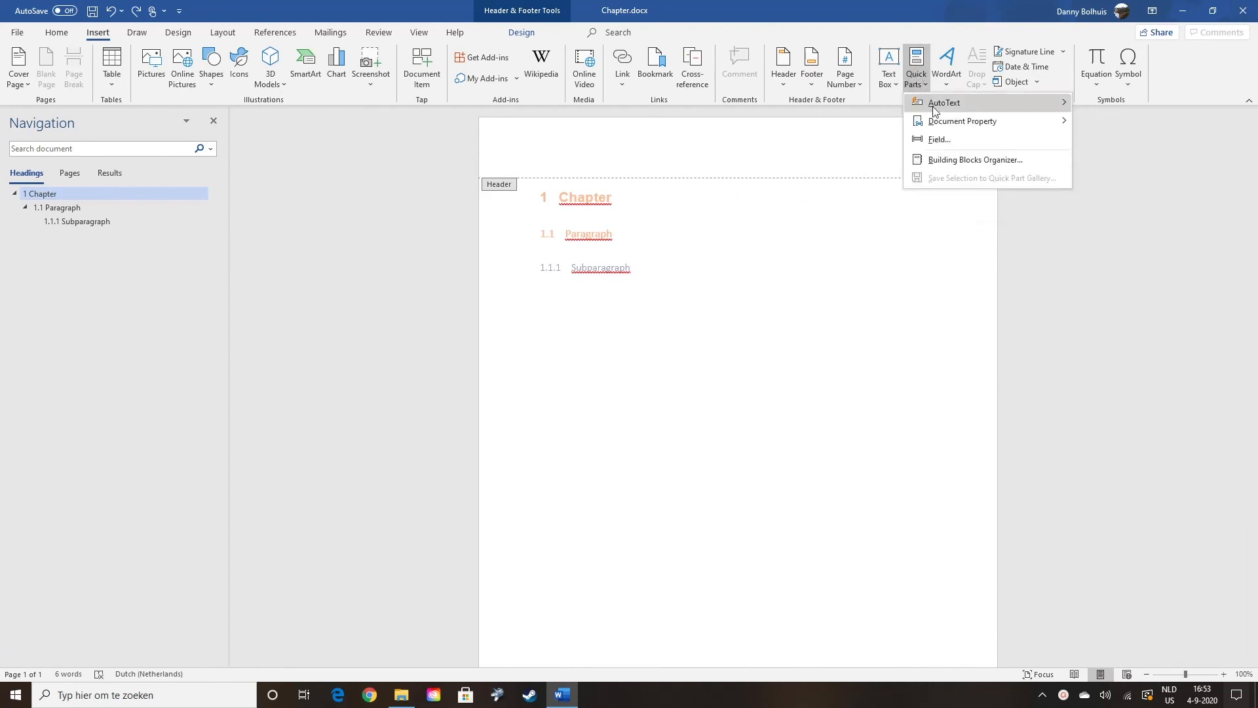
pyautogui.click(960, 140)
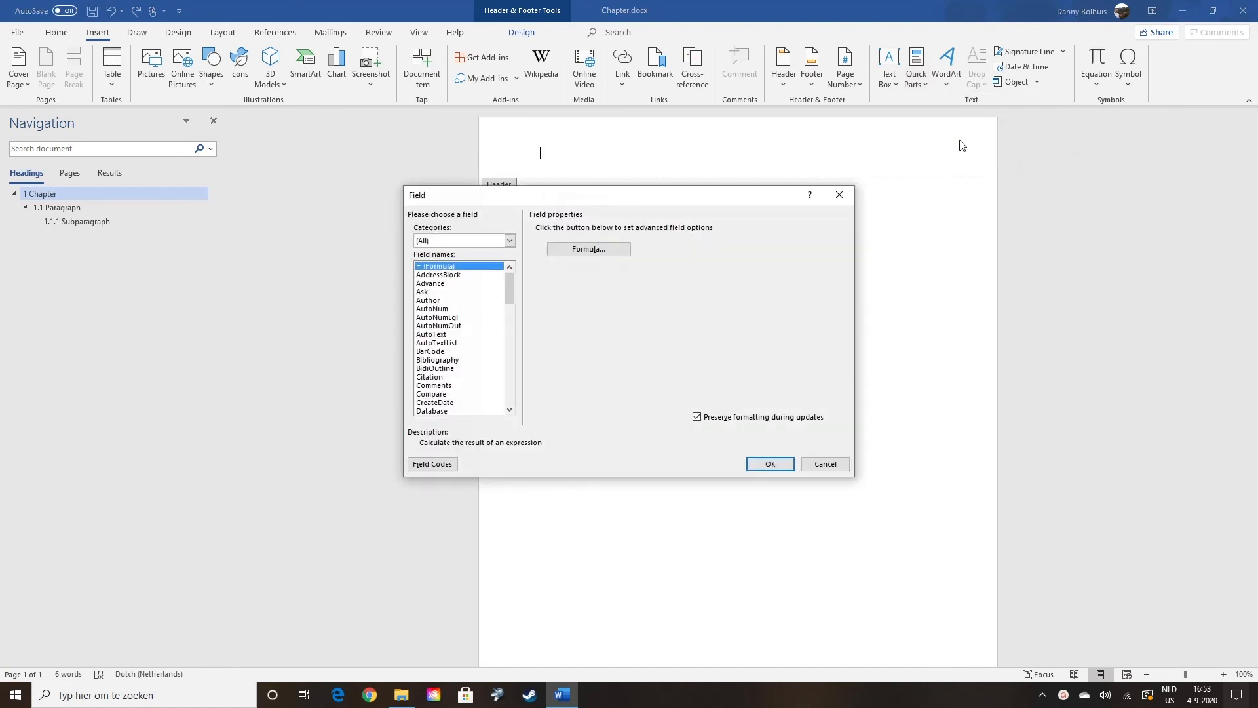
pyautogui.click(509, 242)
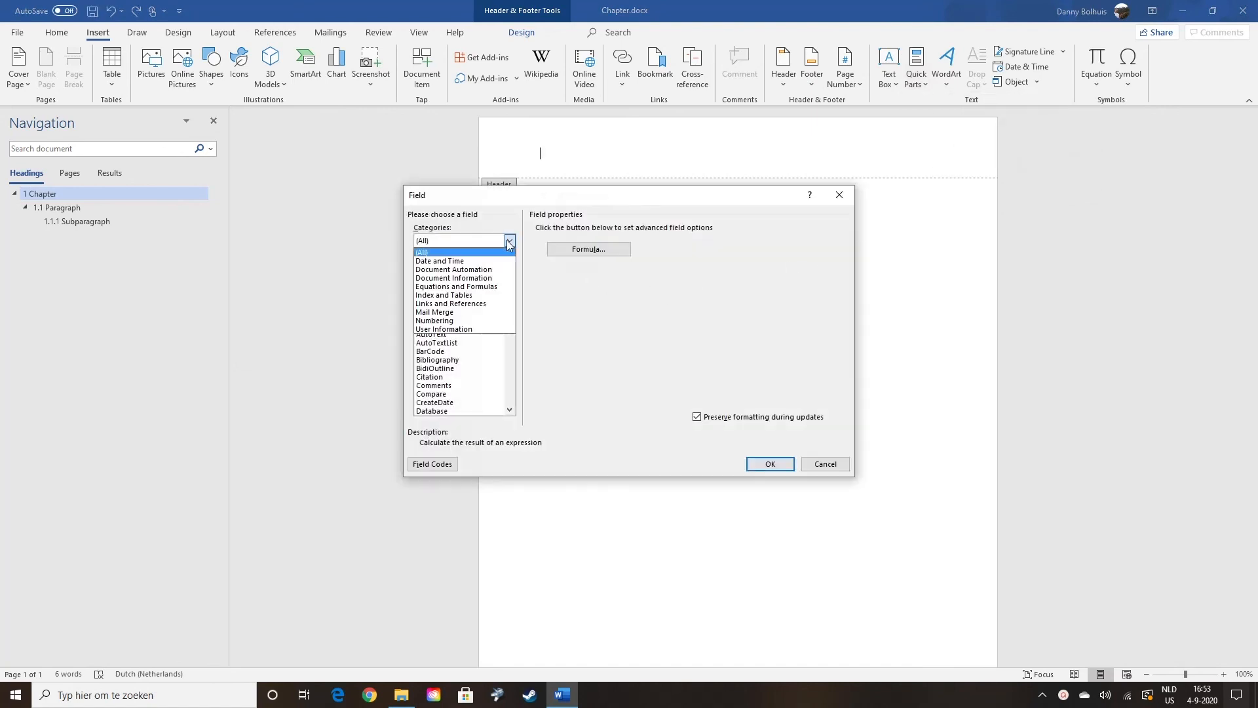
pyautogui.click(485, 305)
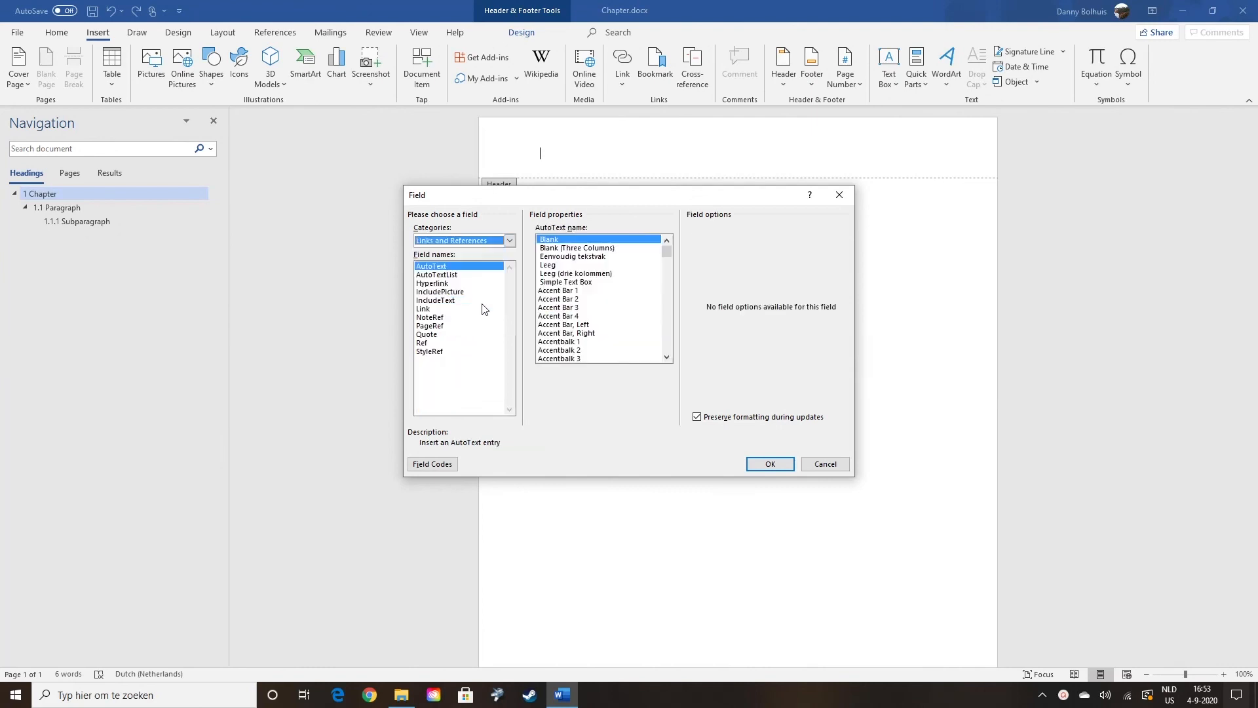
pyautogui.click(442, 352)
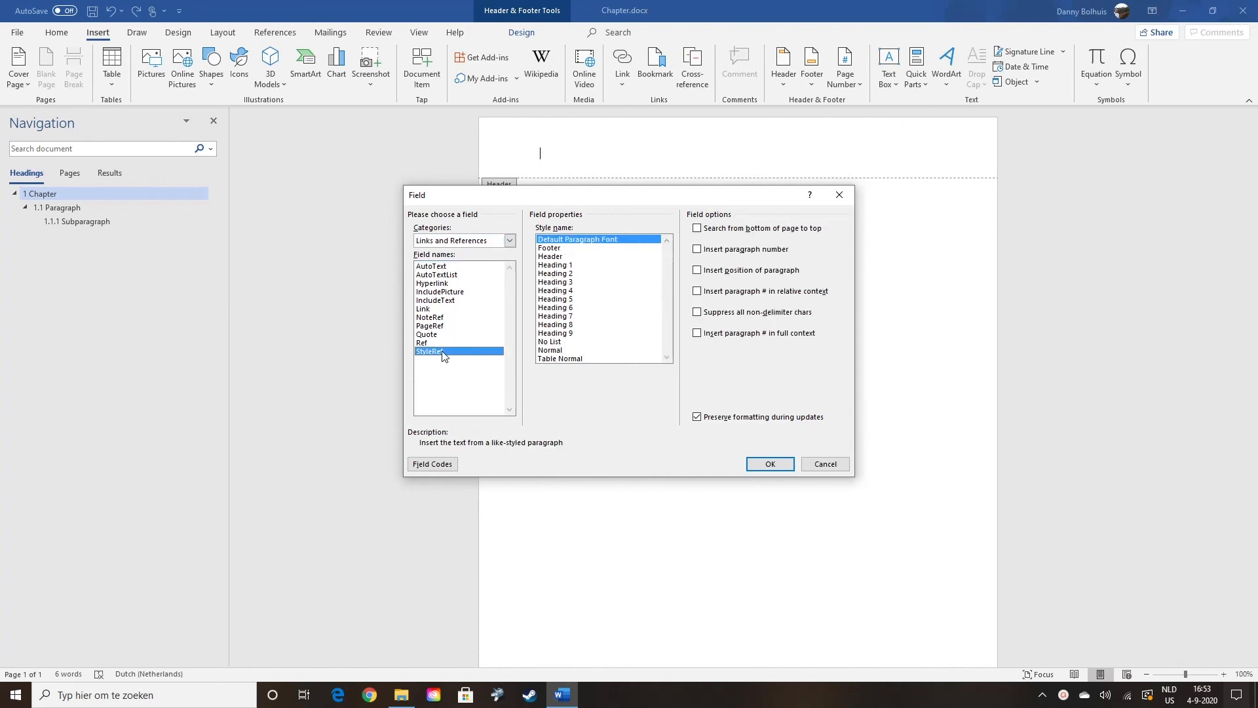
pyautogui.click(565, 265)
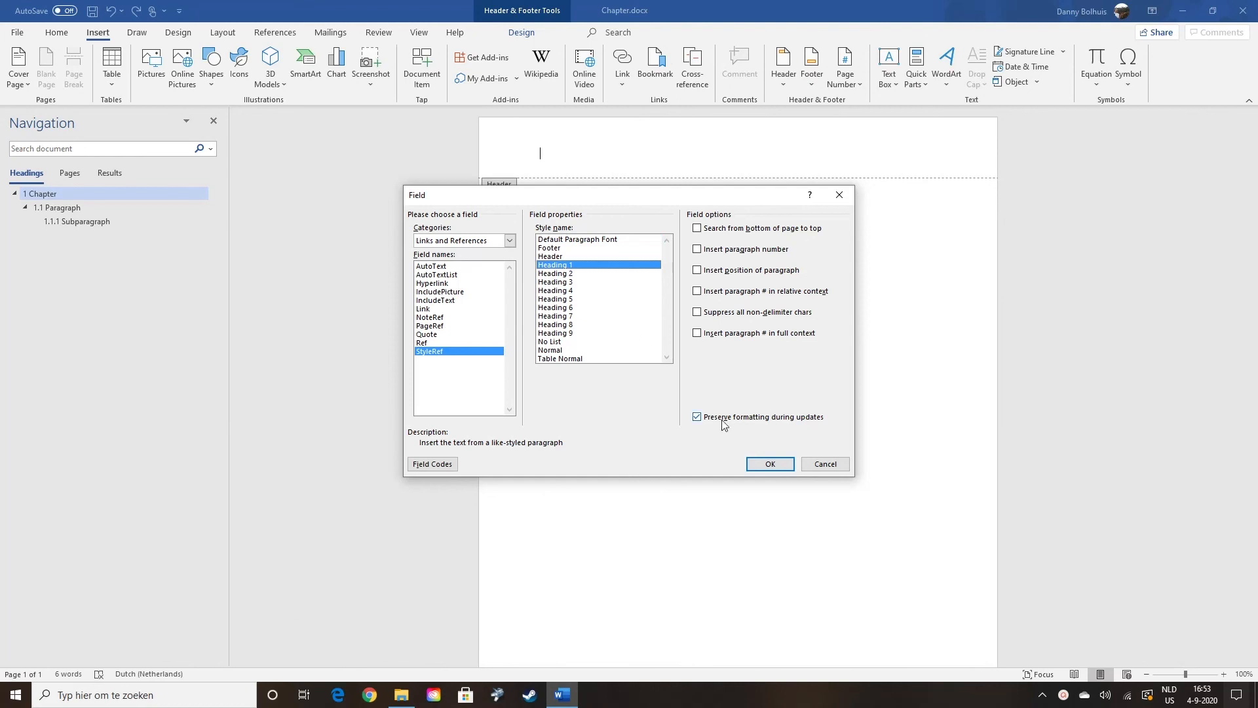
pyautogui.click(770, 469)
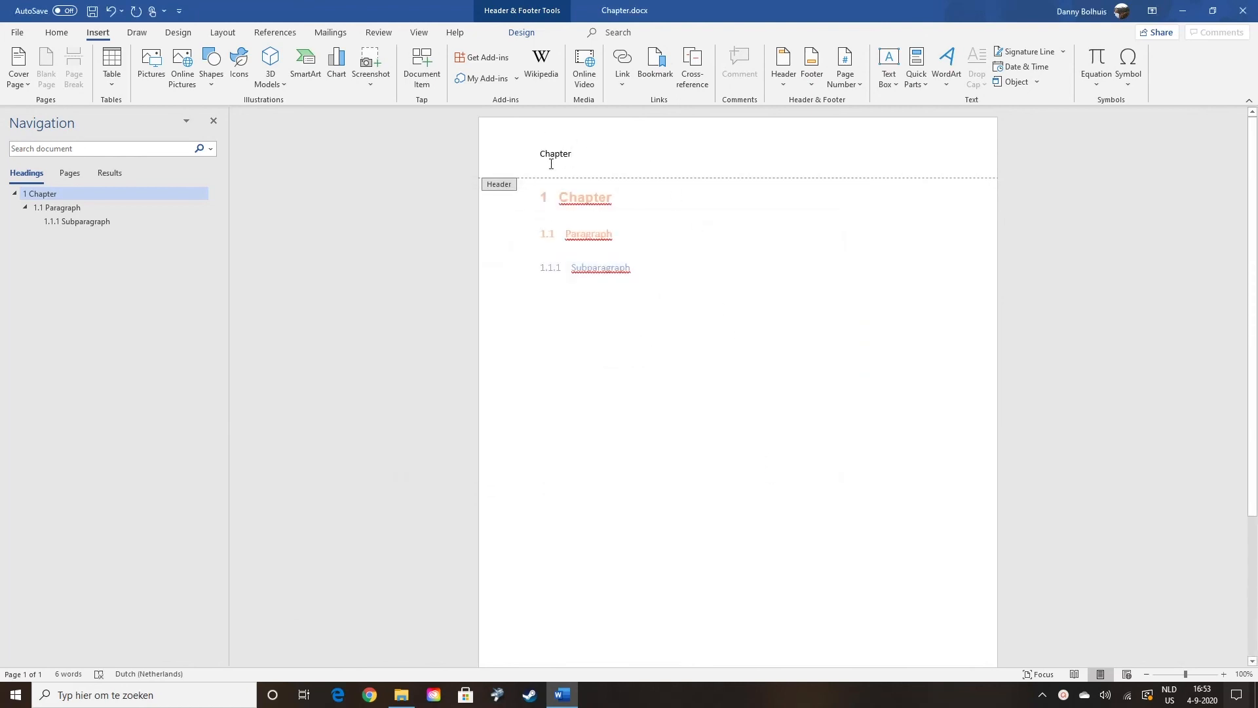
# Back in the body, replace the first heading's word Chapter with 'Beautiful Char'
pyautogui.doubleClick(696, 250)
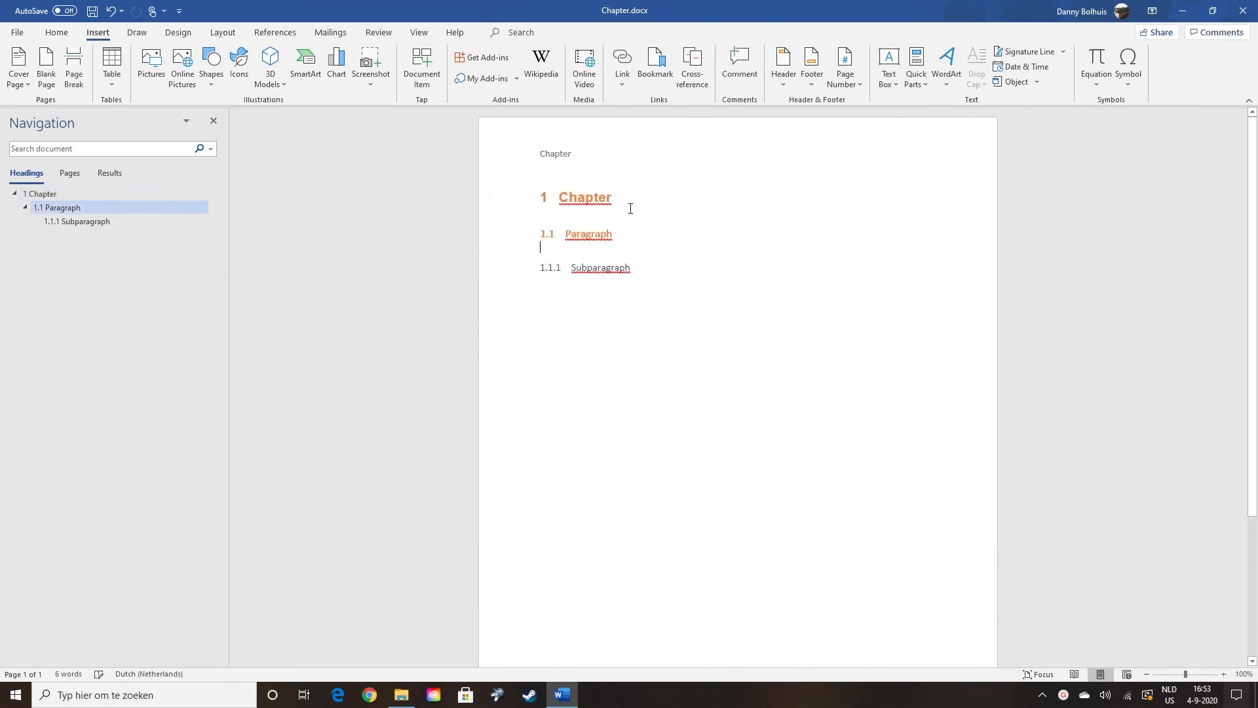
pyautogui.doubleClick(593, 198)
pyautogui.write('B')
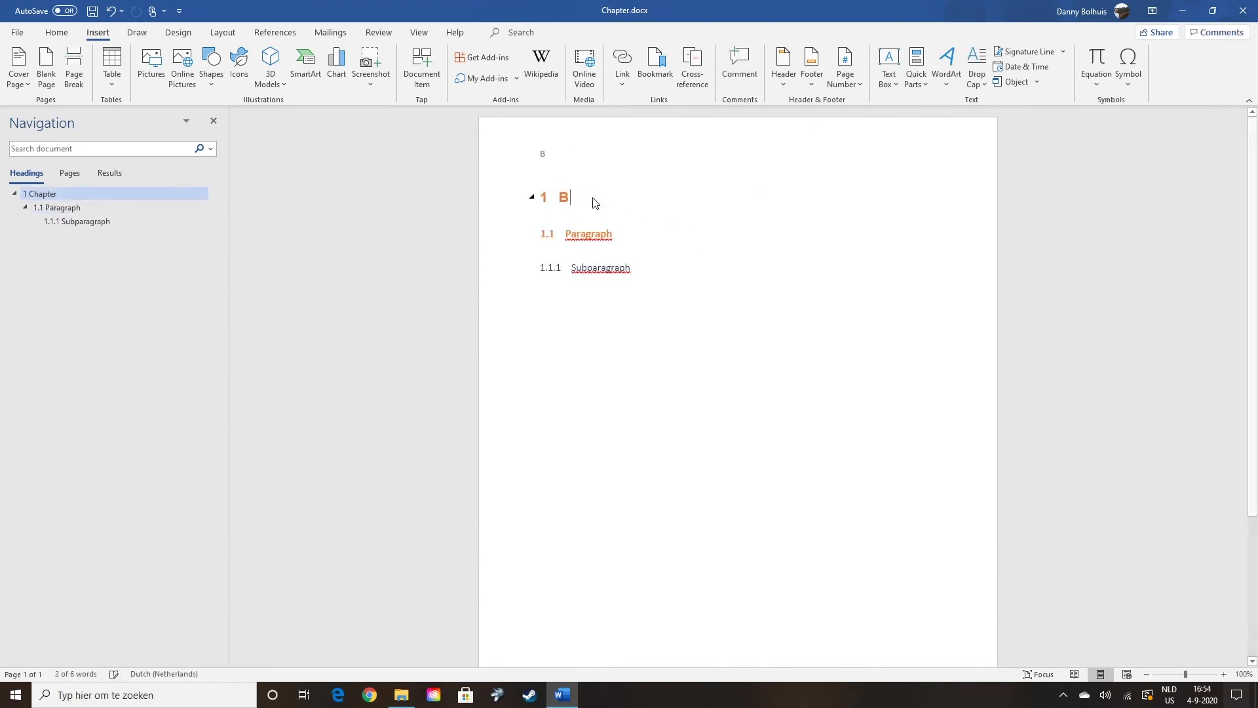
pyautogui.write('eautiful Char')
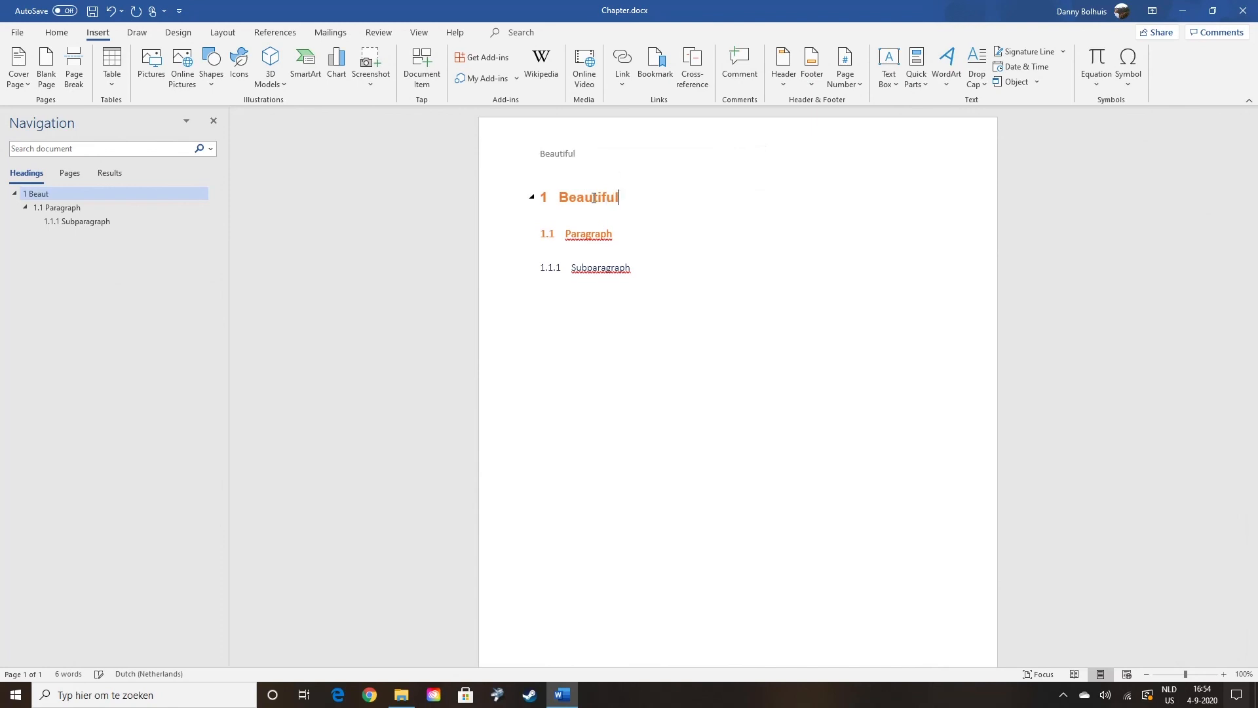